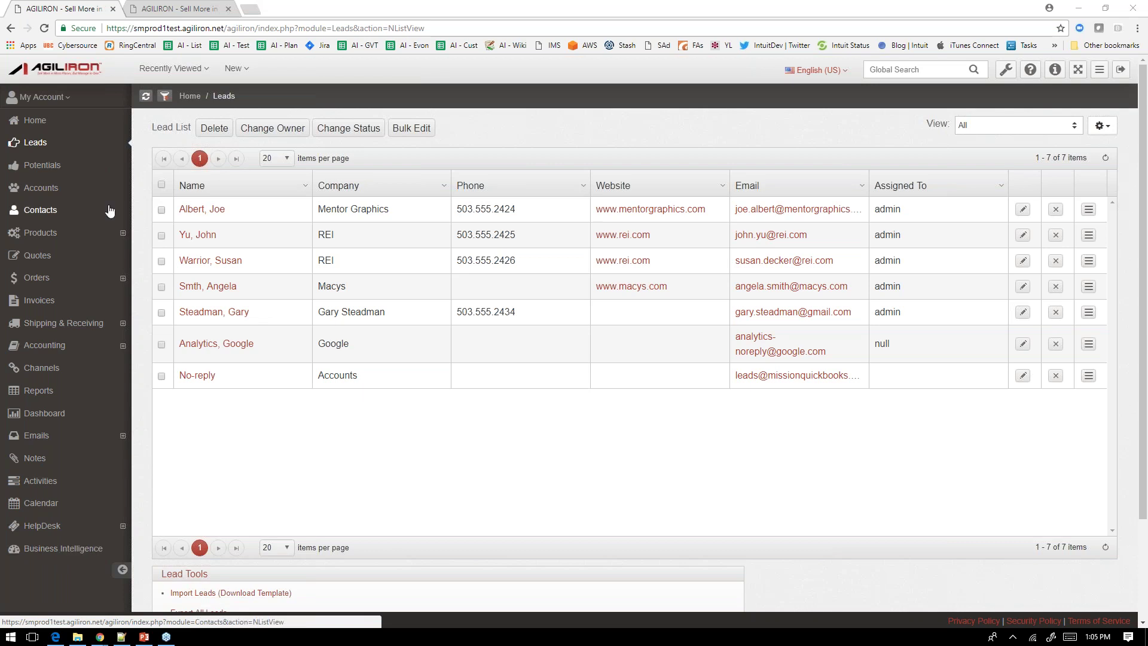
Open the tab customization settings from the administrator's own user profile
left_click(68, 102)
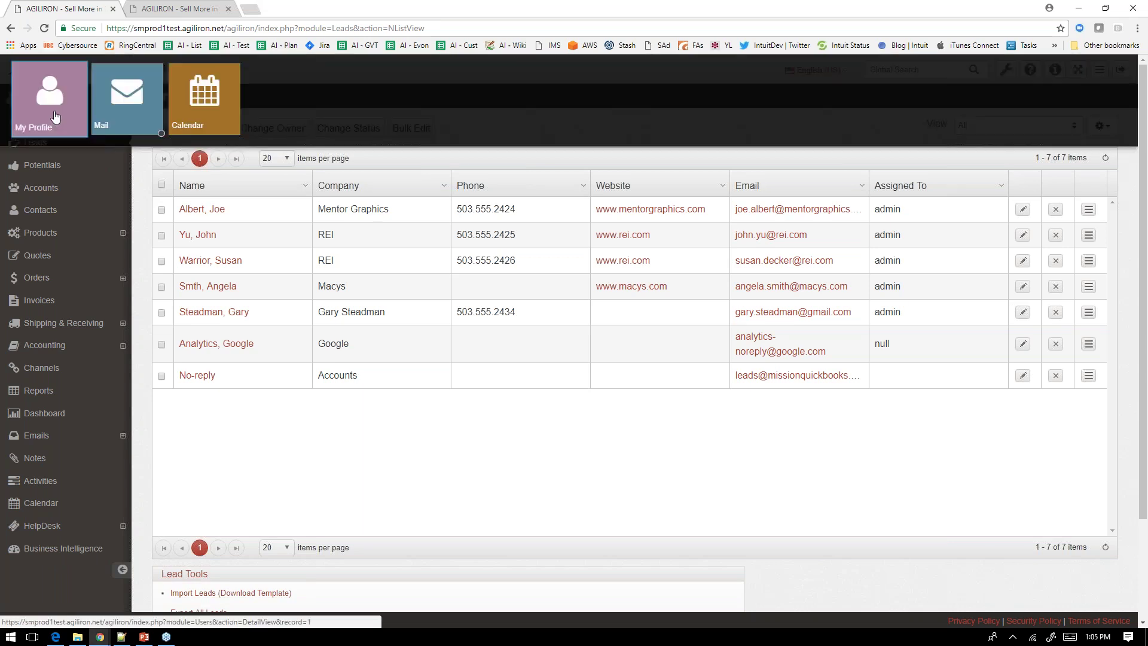
left_click(46, 99)
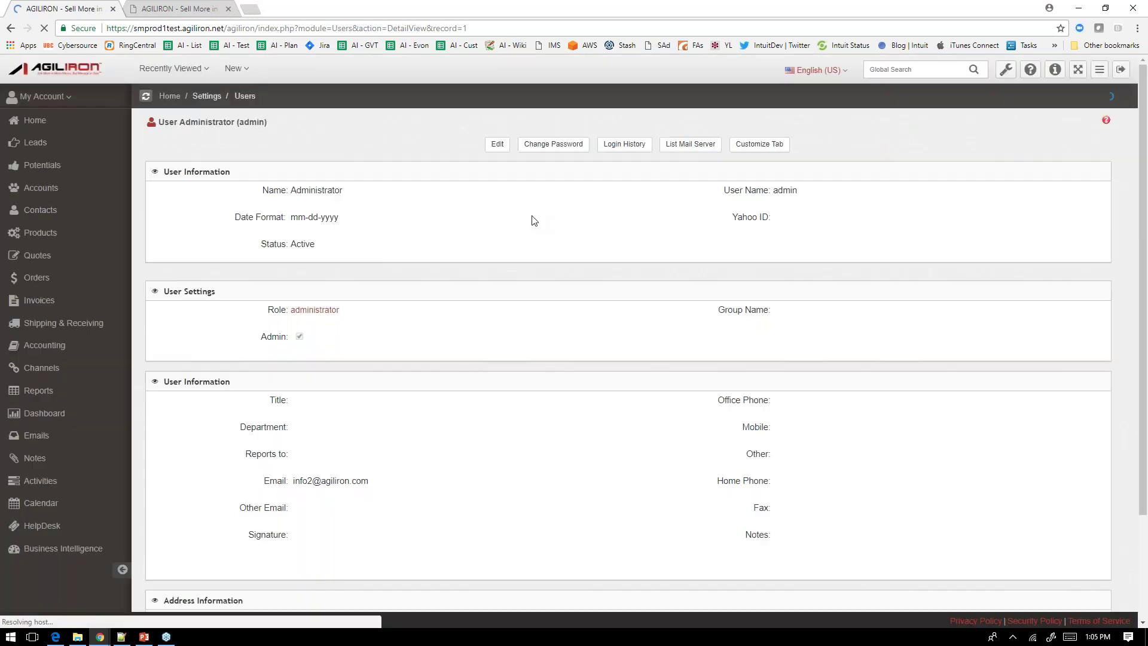
left_click(760, 146)
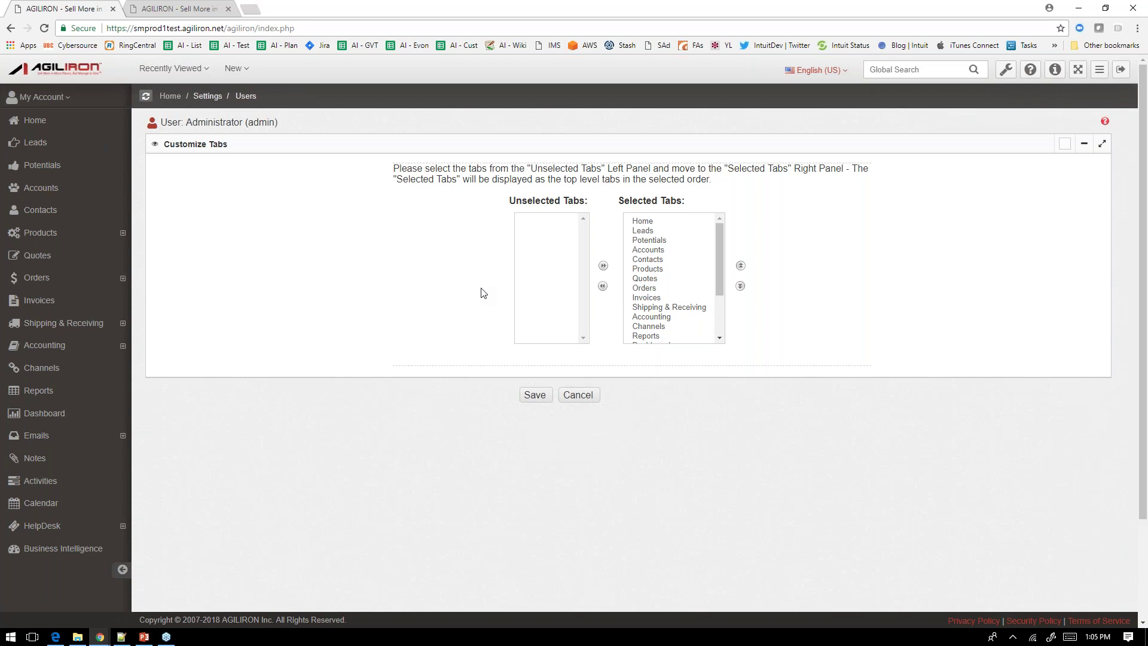
Move Business Intelligence to the unselected tabs and return it to the selected tabs
left_click_drag(716, 269, 718, 307)
left_click(669, 334)
left_click(603, 286)
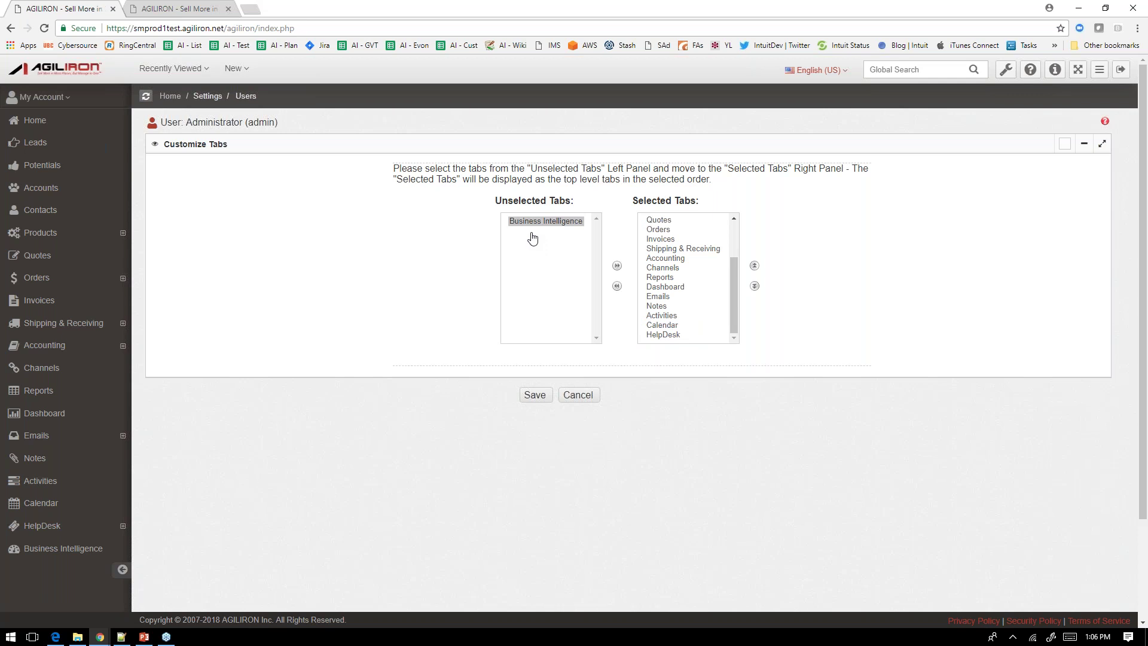
left_click(618, 267)
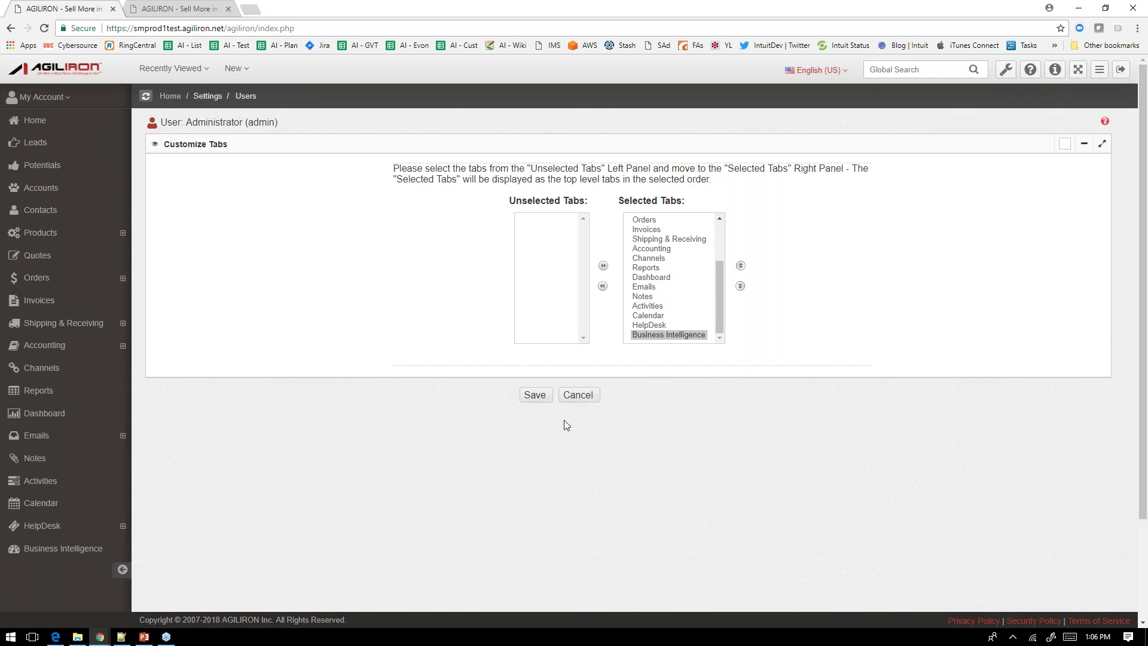
Open the Business Intelligence module and browse through the thumbnails of all available reports and dashboards
left_click(49, 554)
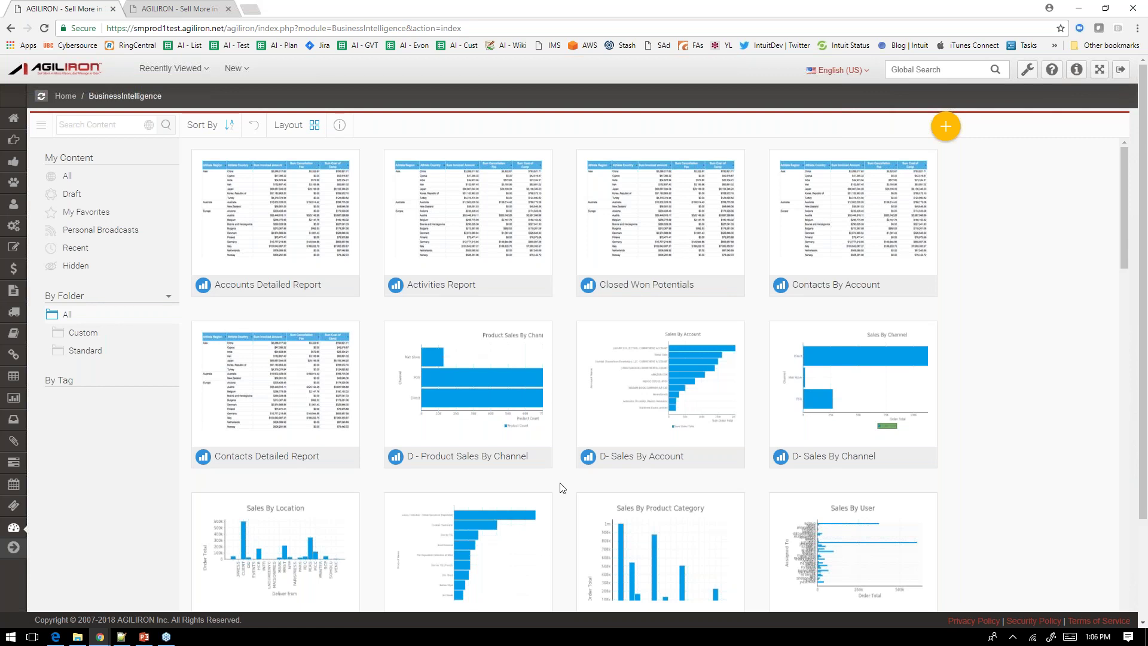
scroll(562, 488, "down", 2)
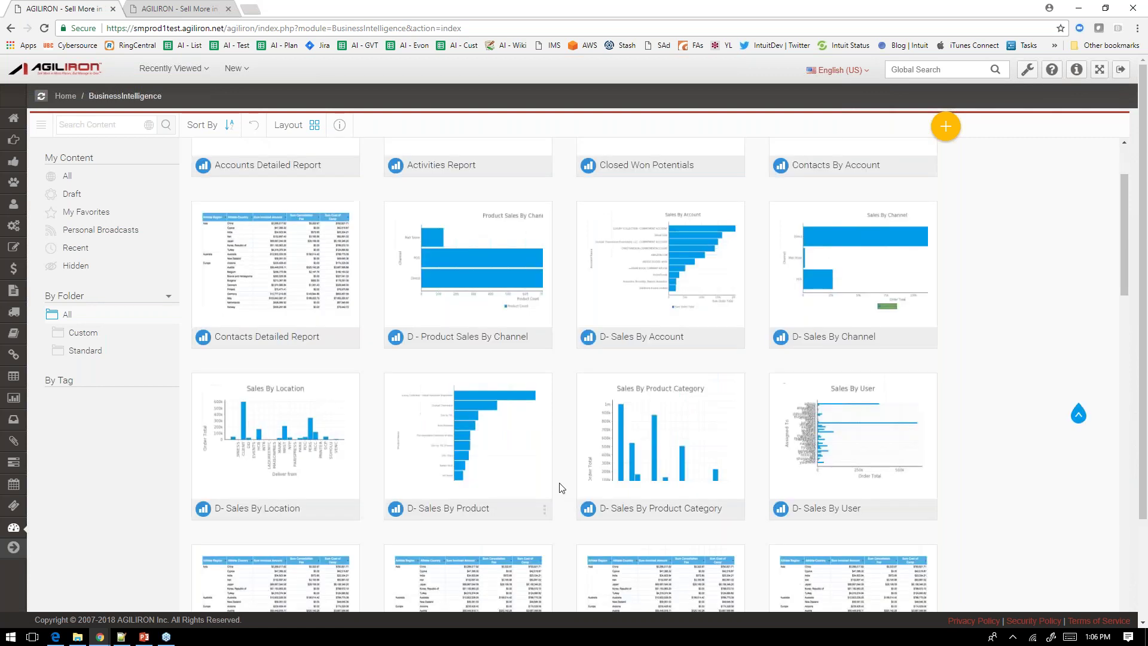
scroll(562, 488, "down", 7)
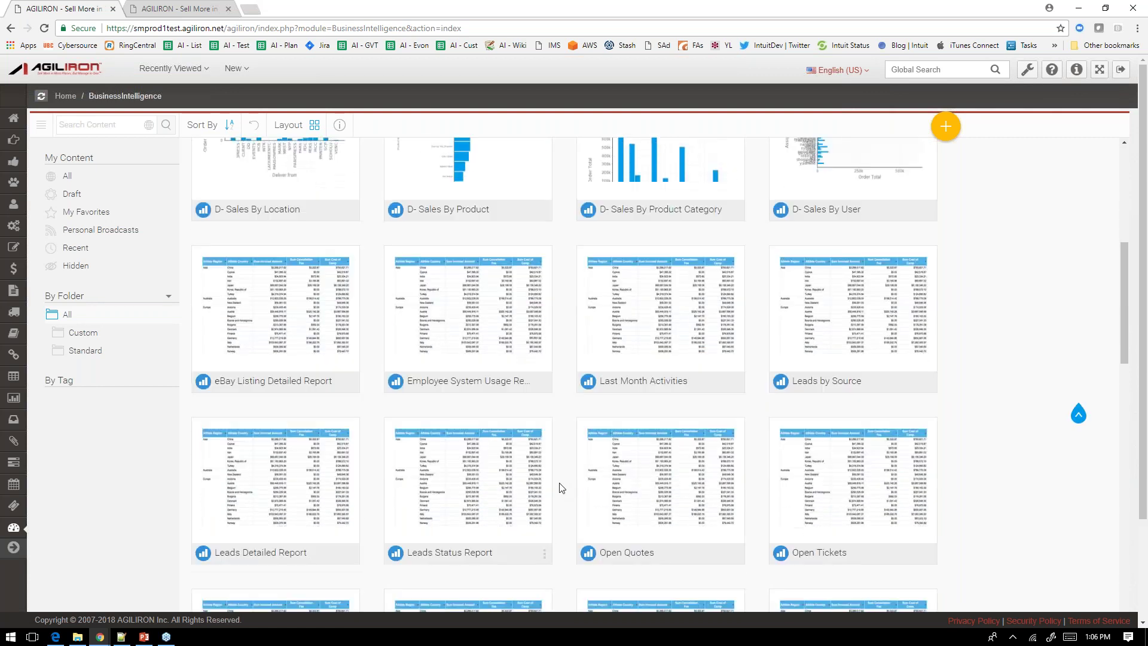
scroll(562, 488, "down", 10)
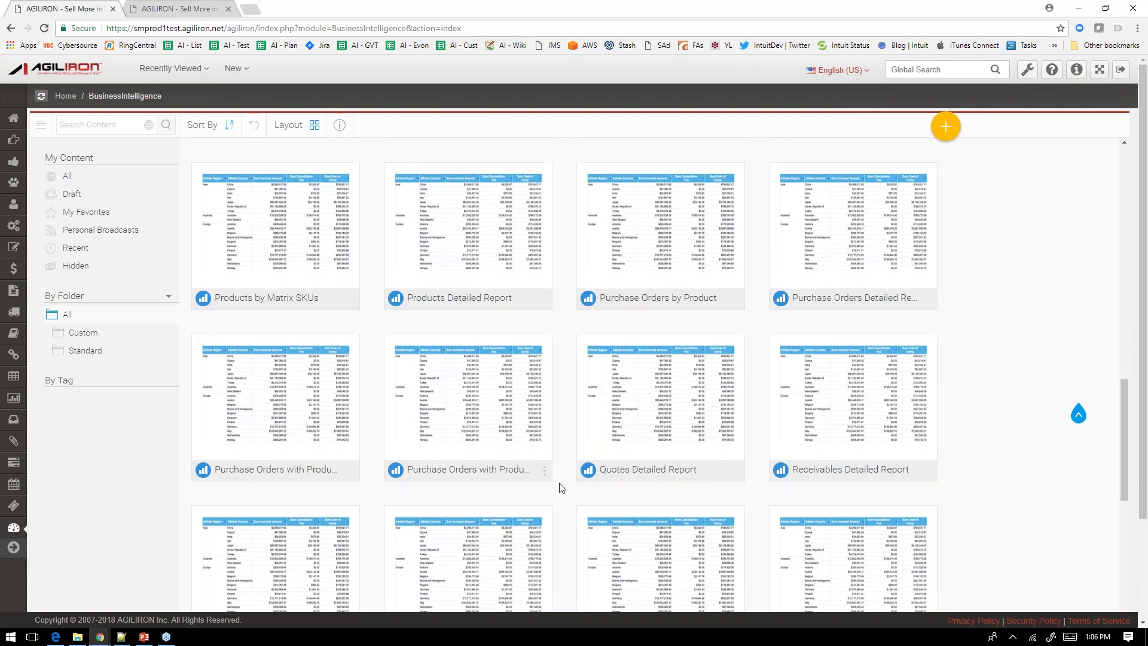
scroll(562, 488, "down", 9)
scroll(562, 488, "up", 13)
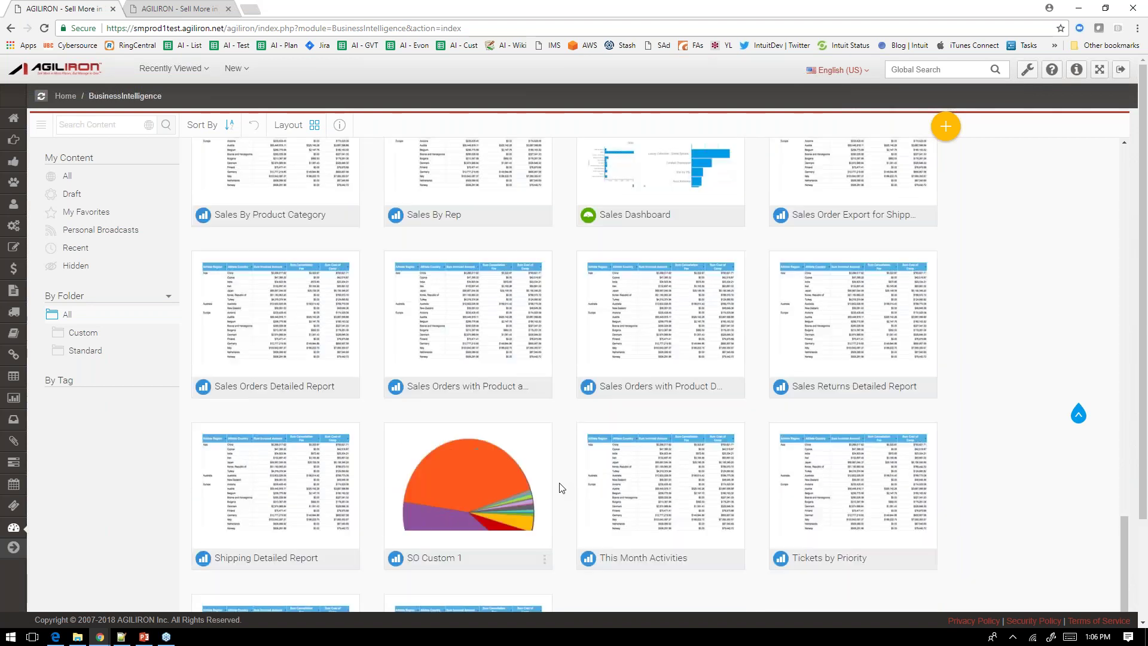
scroll(562, 488, "up", 14)
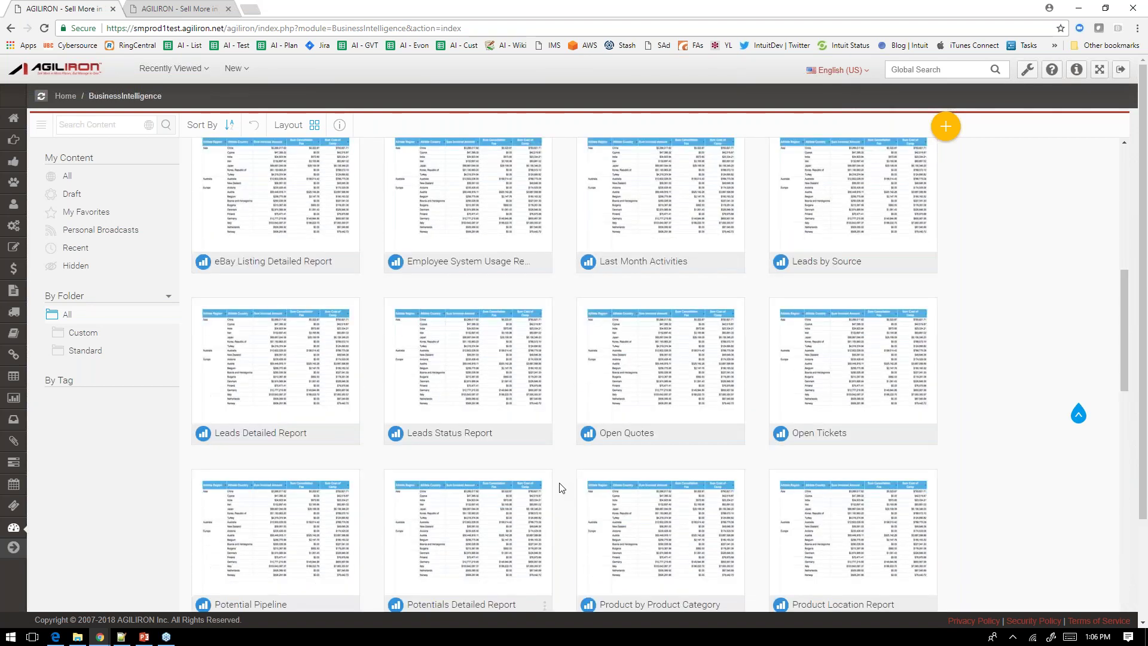
scroll(562, 488, "up", 3)
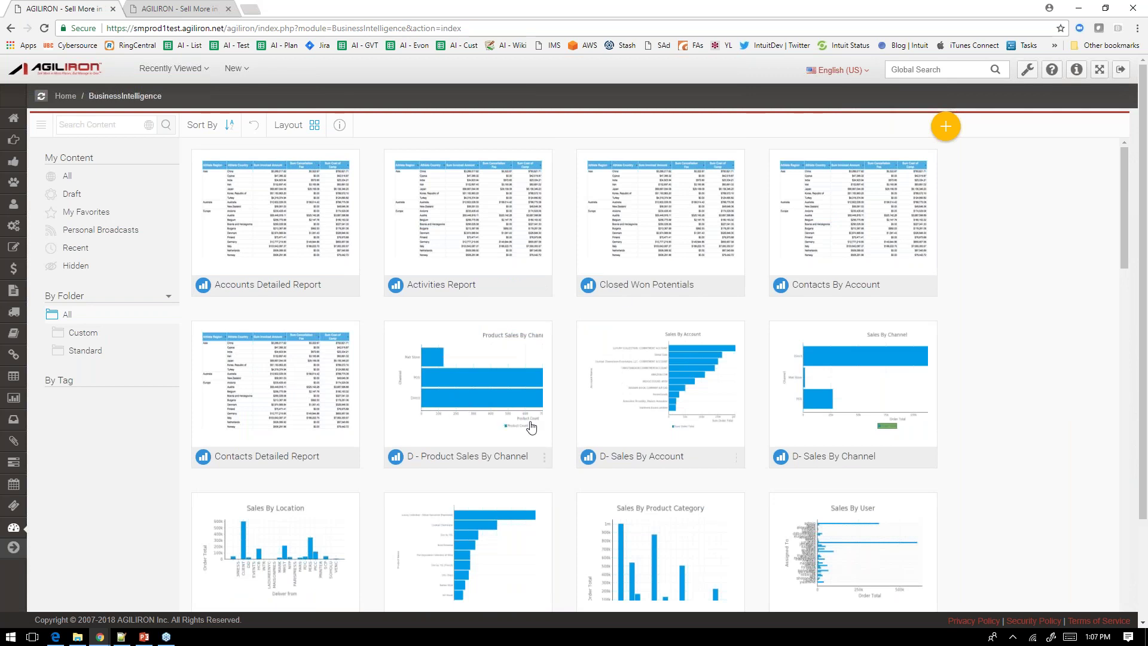
Switch the content layout to List and examine the Run Time indicators throughout the report list
left_click(314, 125)
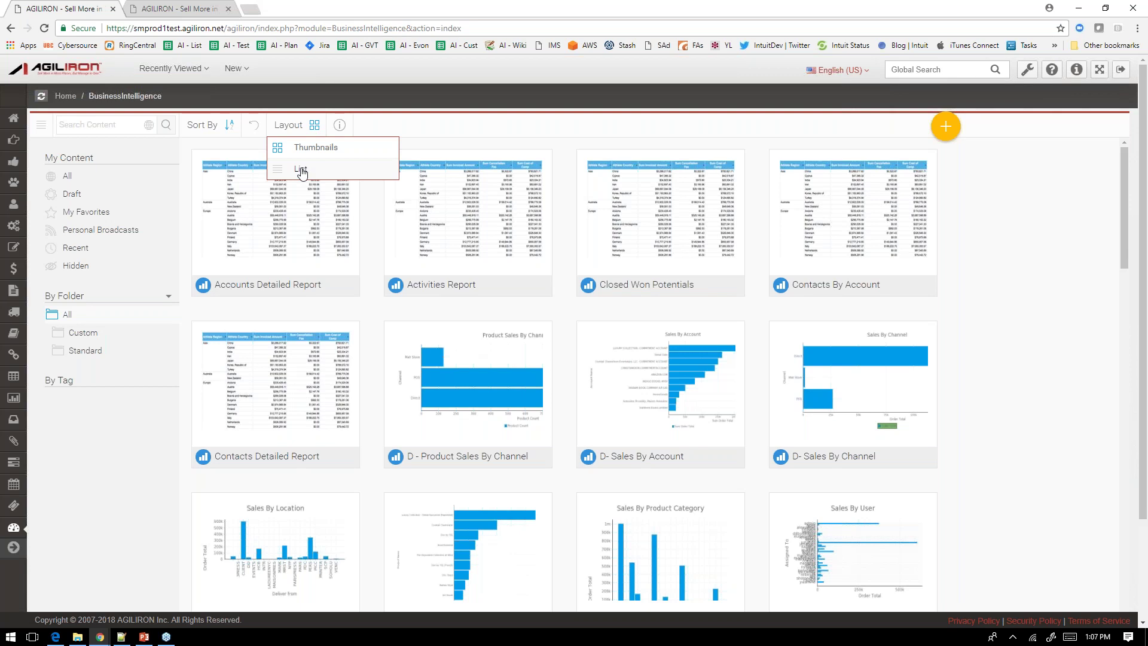
left_click(301, 171)
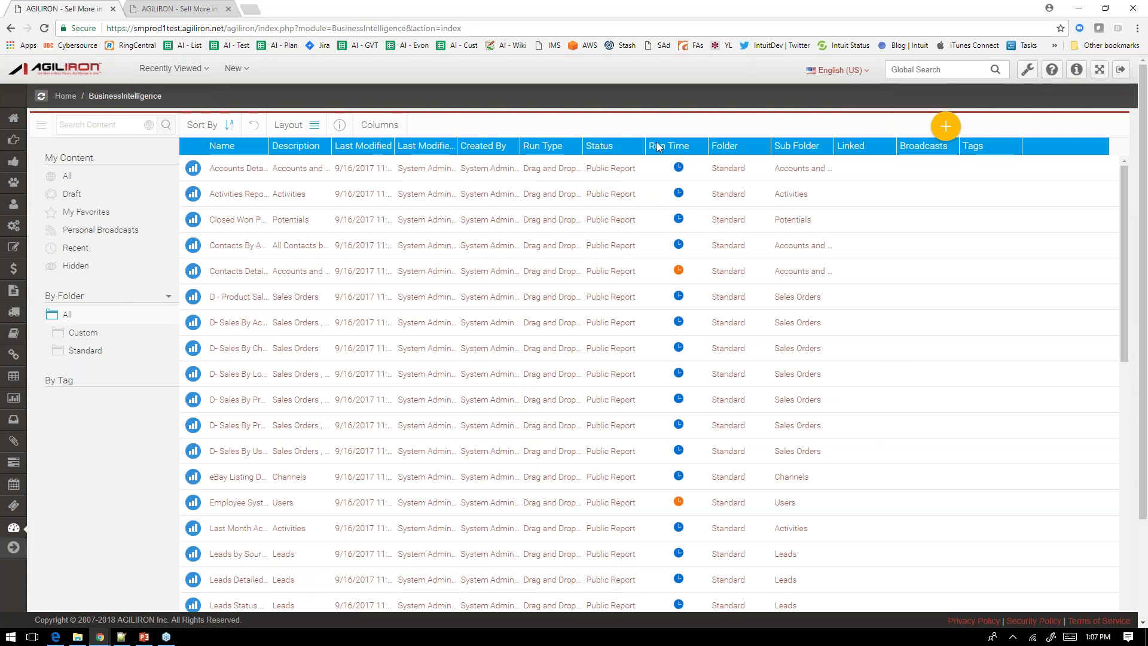
mouse_move(680, 171)
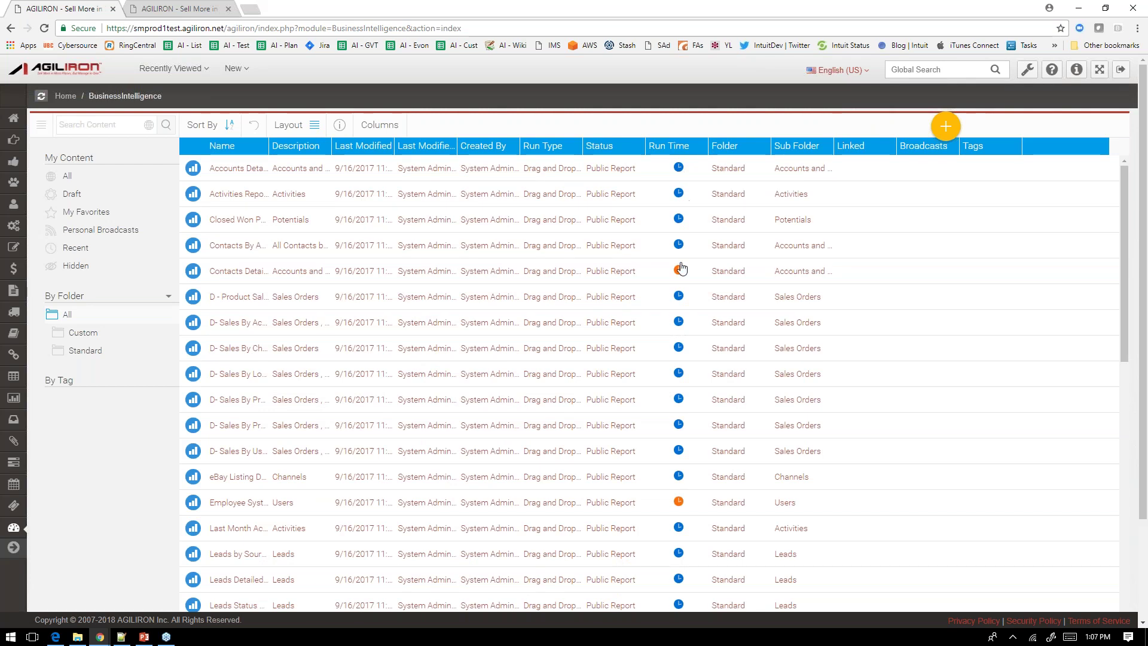
mouse_move(682, 272)
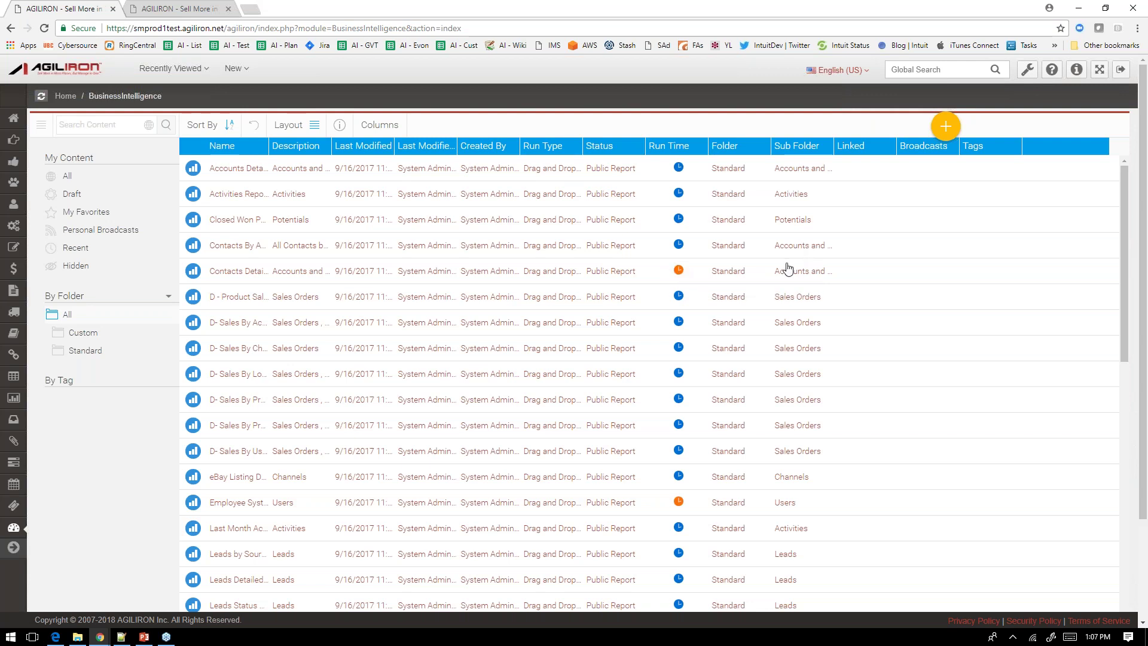
scroll(788, 269, "down", 5)
scroll(788, 269, "down", 6)
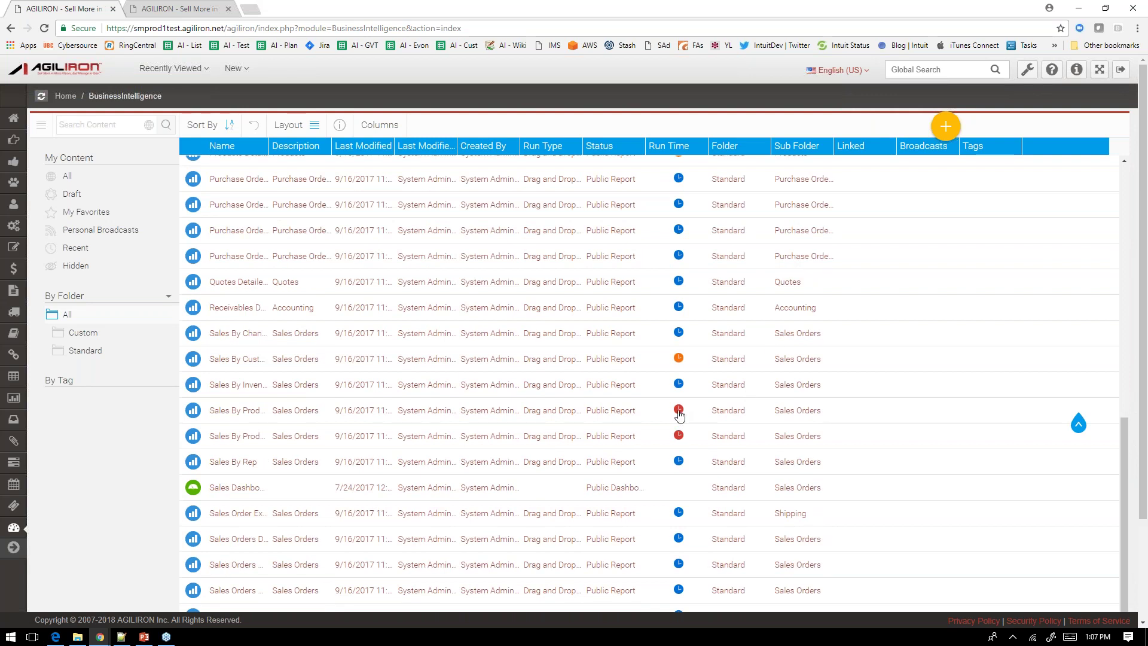
mouse_move(680, 414)
scroll(589, 388, "up", 10)
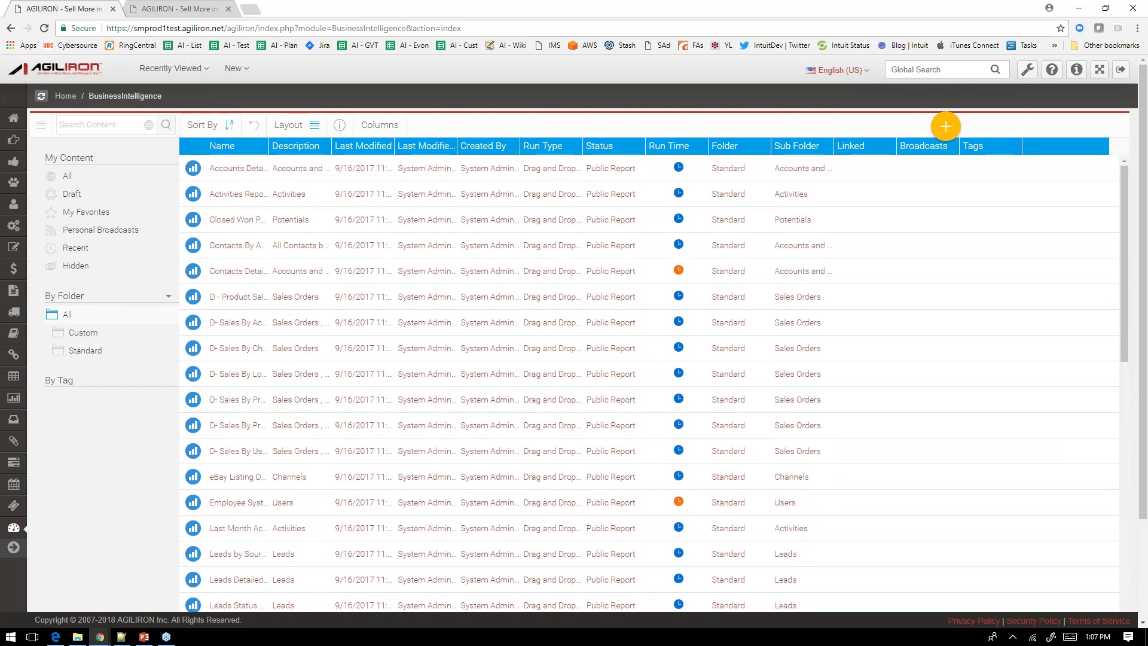
Show only the Sales Orders reports of the Standard folder and widen the Name column to fit the full report names
left_click(63, 353)
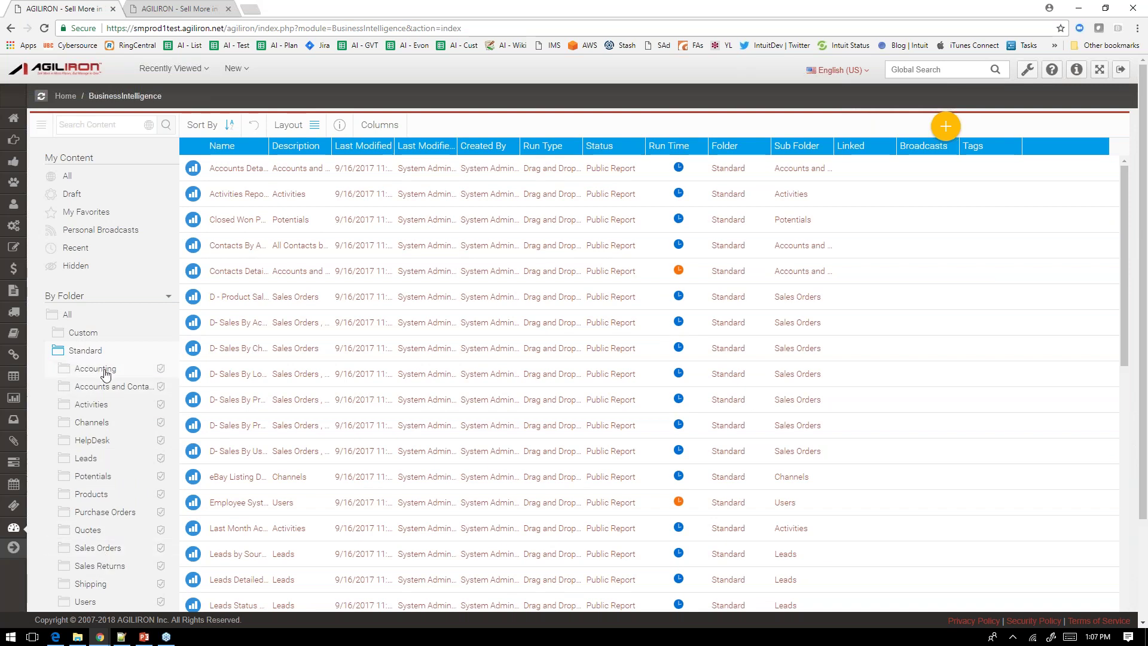
left_click(100, 551)
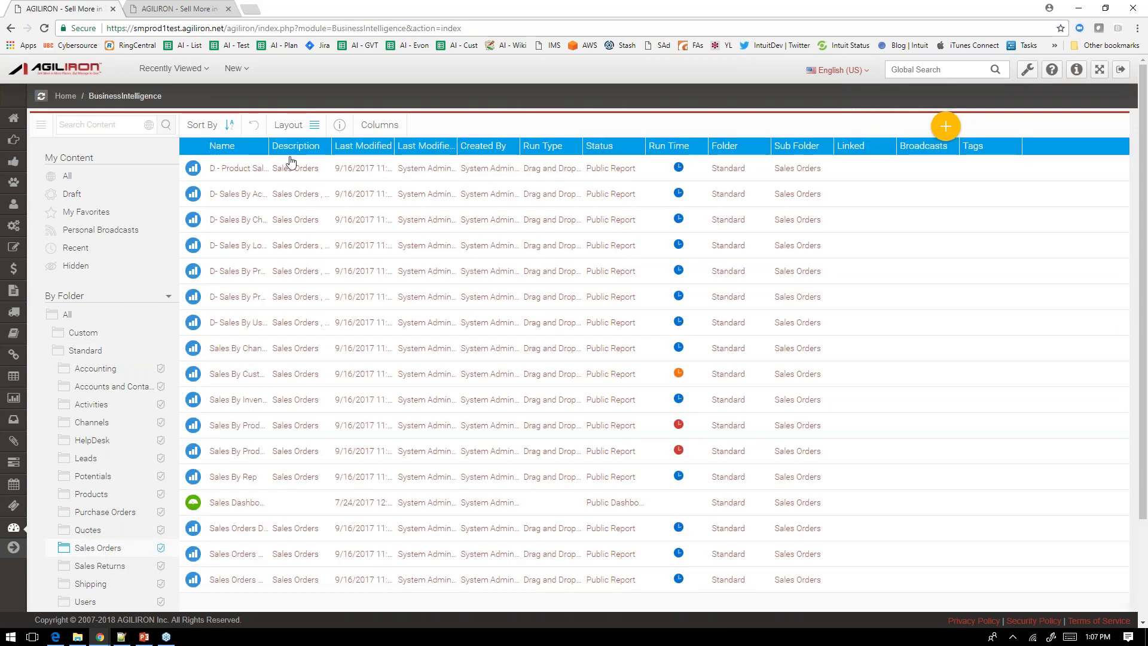
double_click(271, 143)
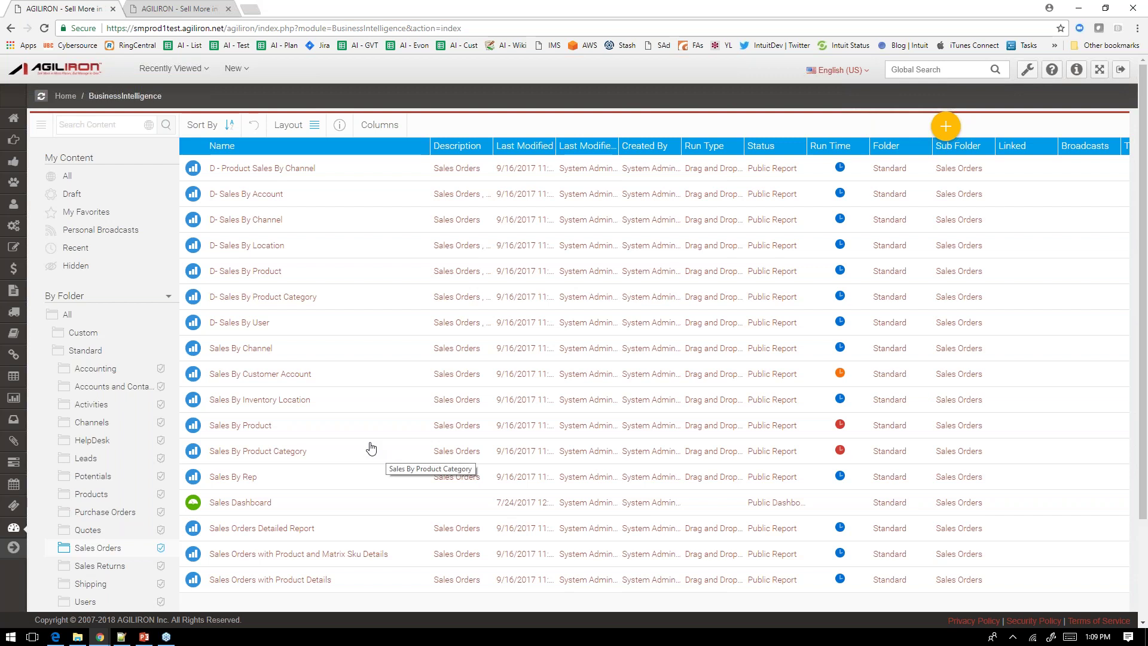
Show the Custom folder's contents and highlight the matching smprod1test site name in the web address
left_click(82, 333)
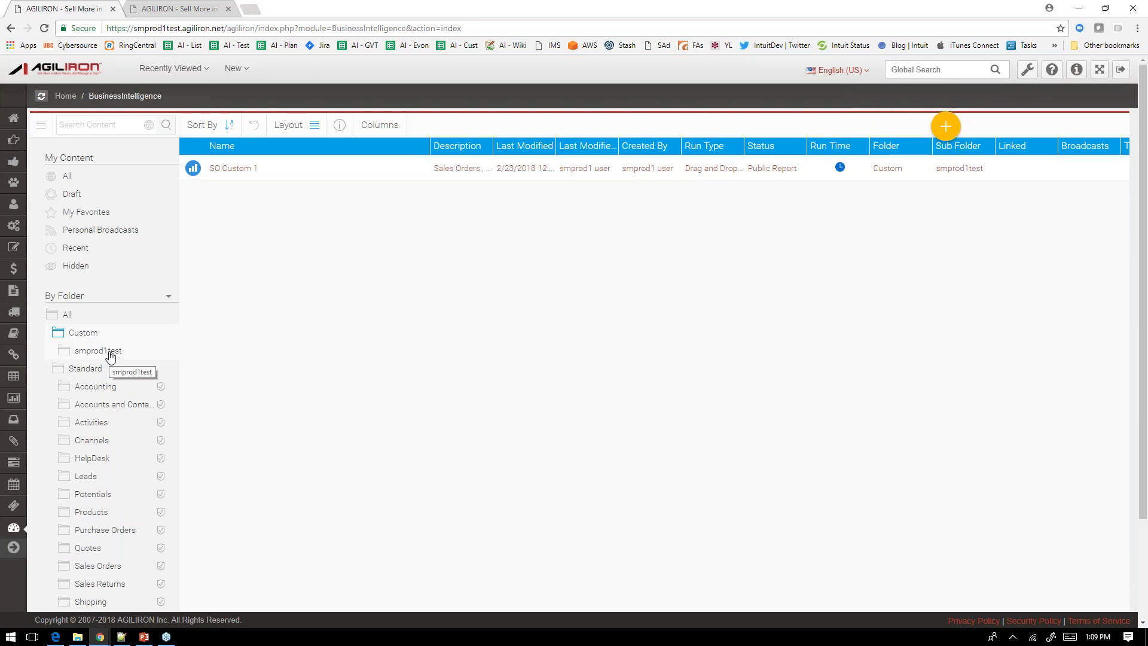
double_click(148, 28)
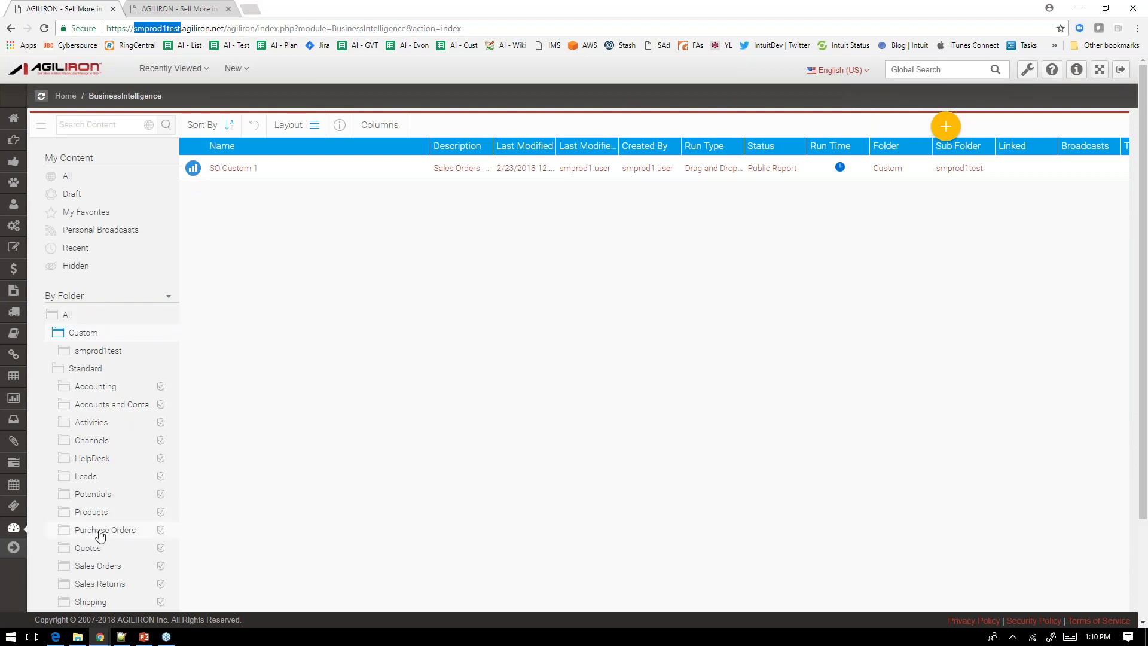
scroll(100, 535, "down", 2)
scroll(98, 535, "up", 2)
left_click(88, 124)
left_click(293, 273)
Select the Sales Orders Detailed Report in the Sales Orders folder and switch the layout to Thumbnails
left_click(95, 566)
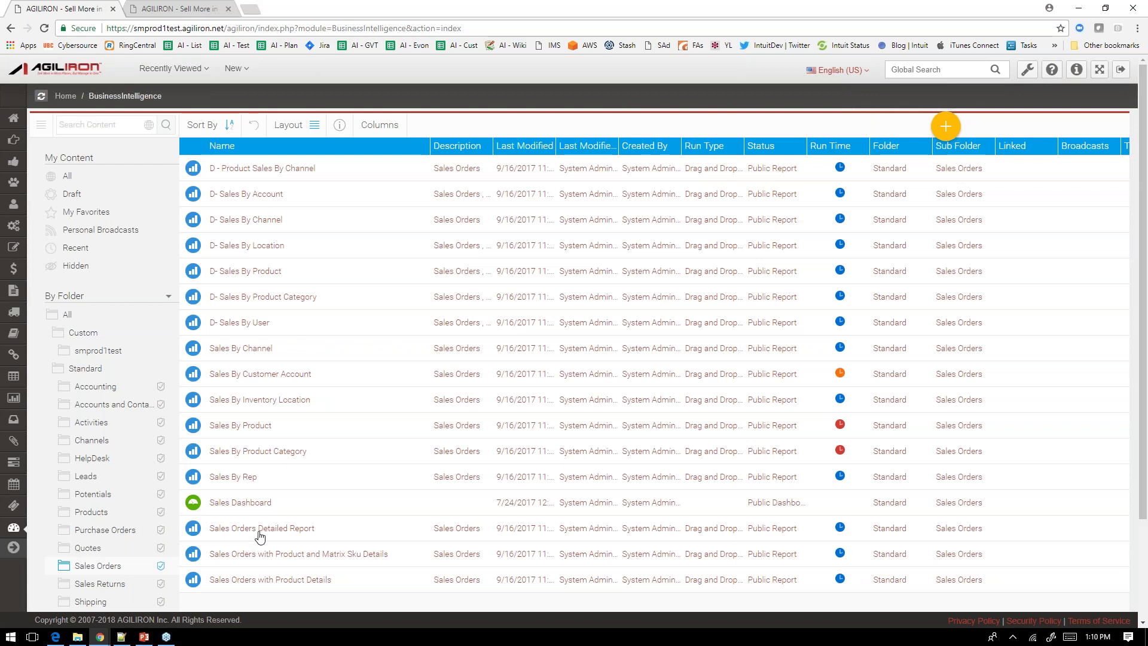
left_click(260, 531)
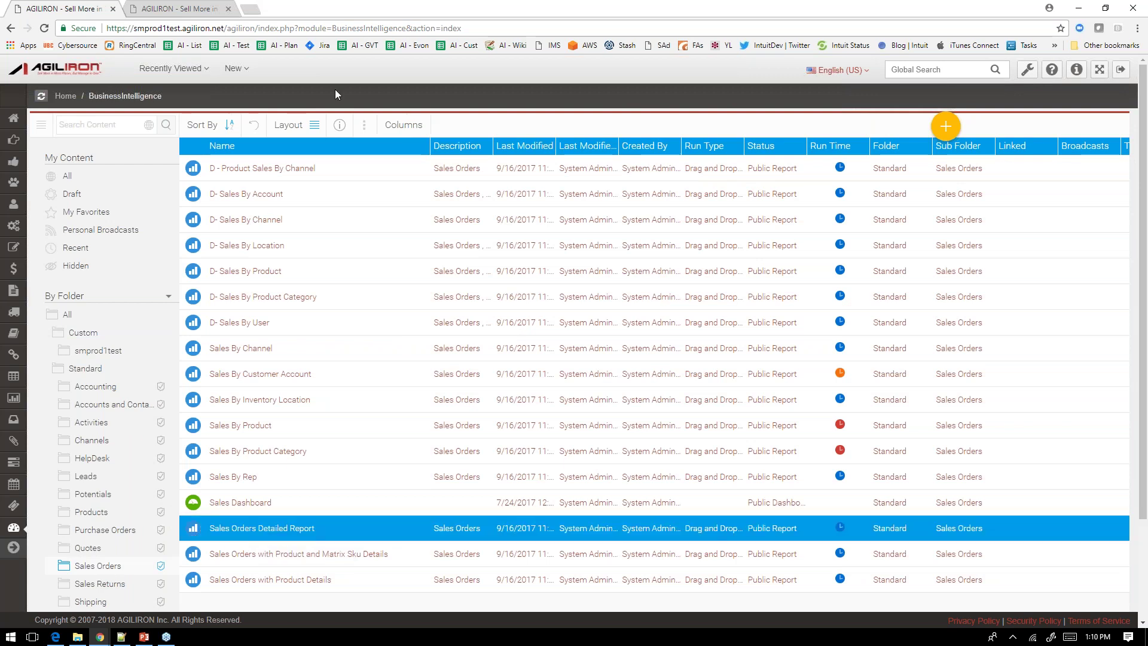
left_click(315, 125)
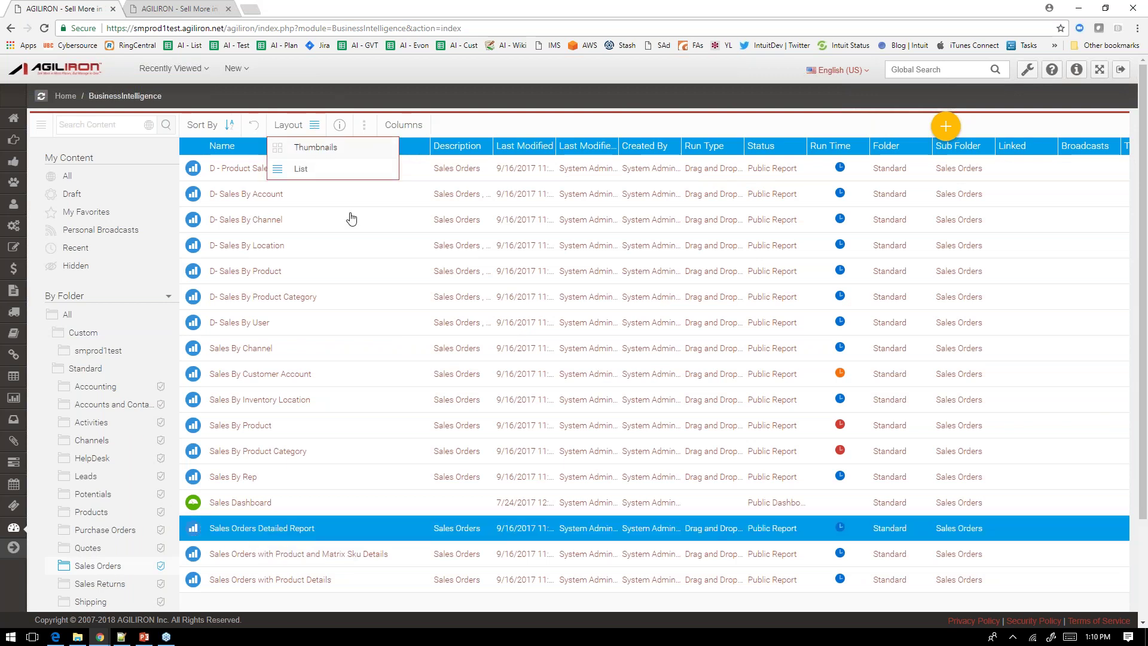
left_click(315, 147)
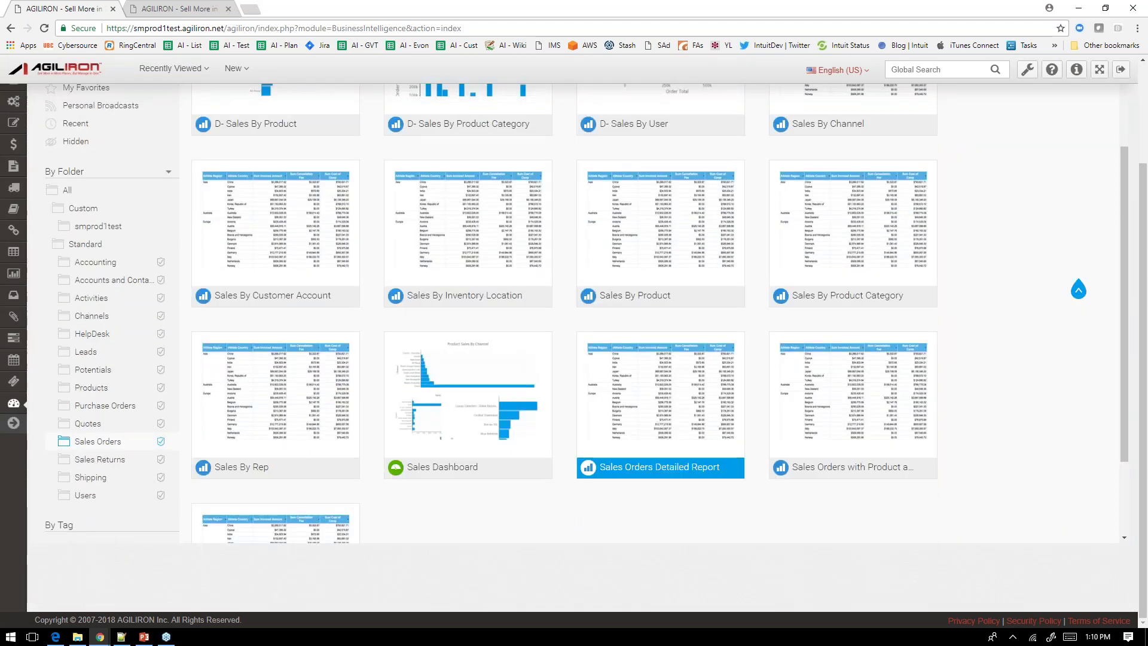
Locate the Sales Orders Detailed Report among the thumbnails and open it through its options
scroll(564, 346, "up", 6)
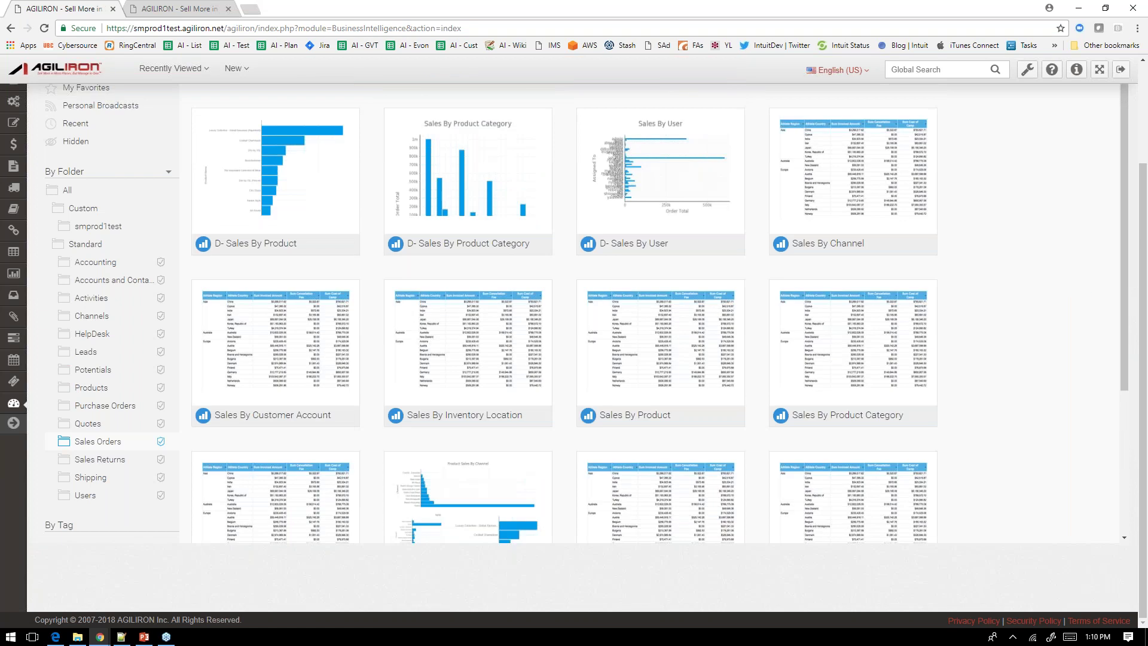
scroll(550, 504, "down", 3)
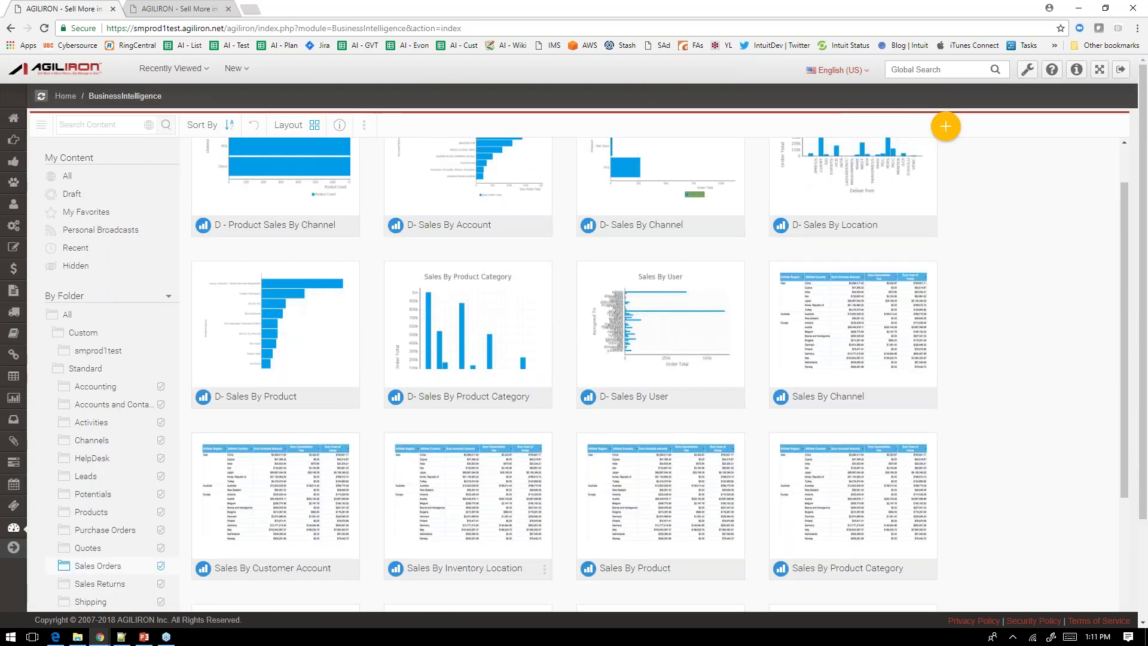
scroll(550, 505, "down", 1)
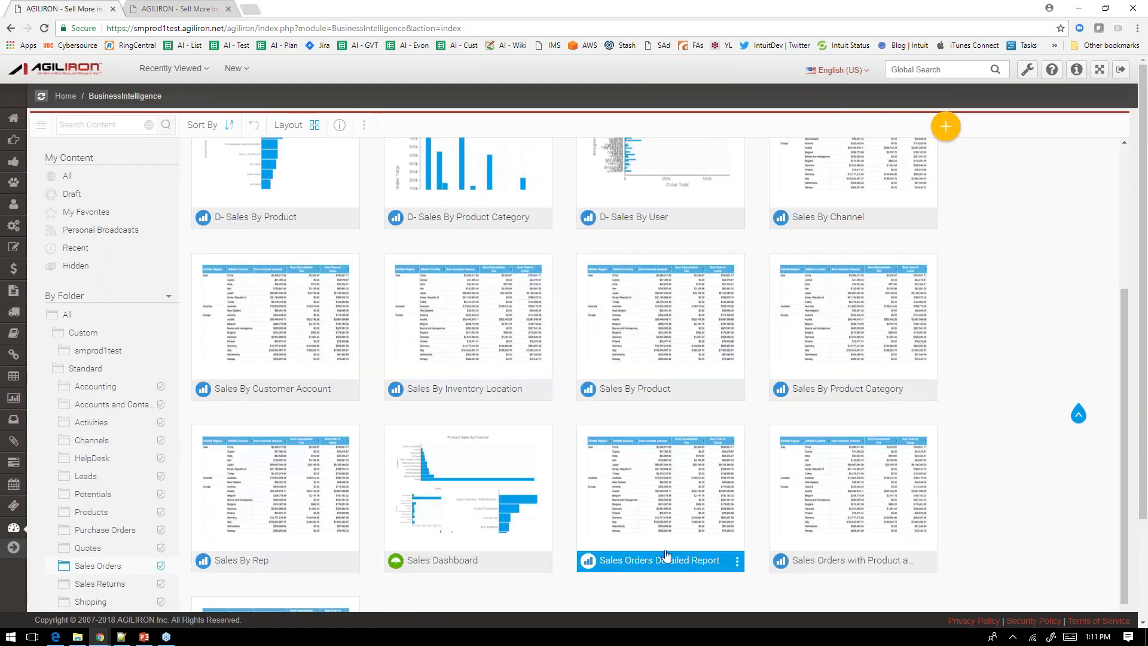
mouse_move(733, 560)
scroll(738, 560, "down", 2)
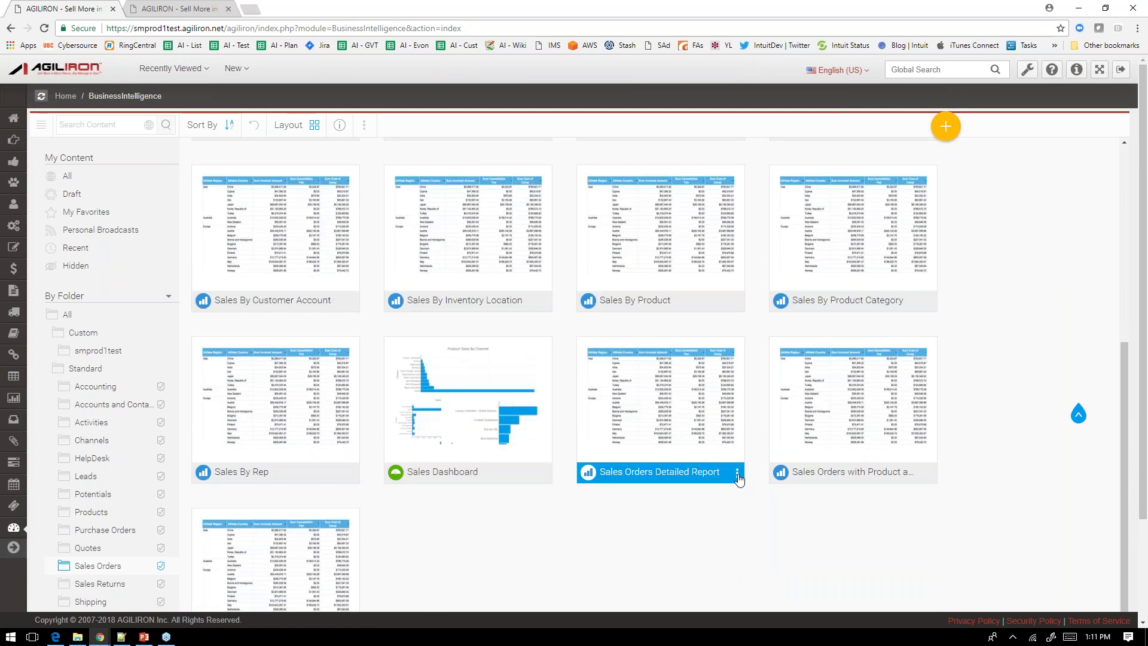
left_click(738, 476)
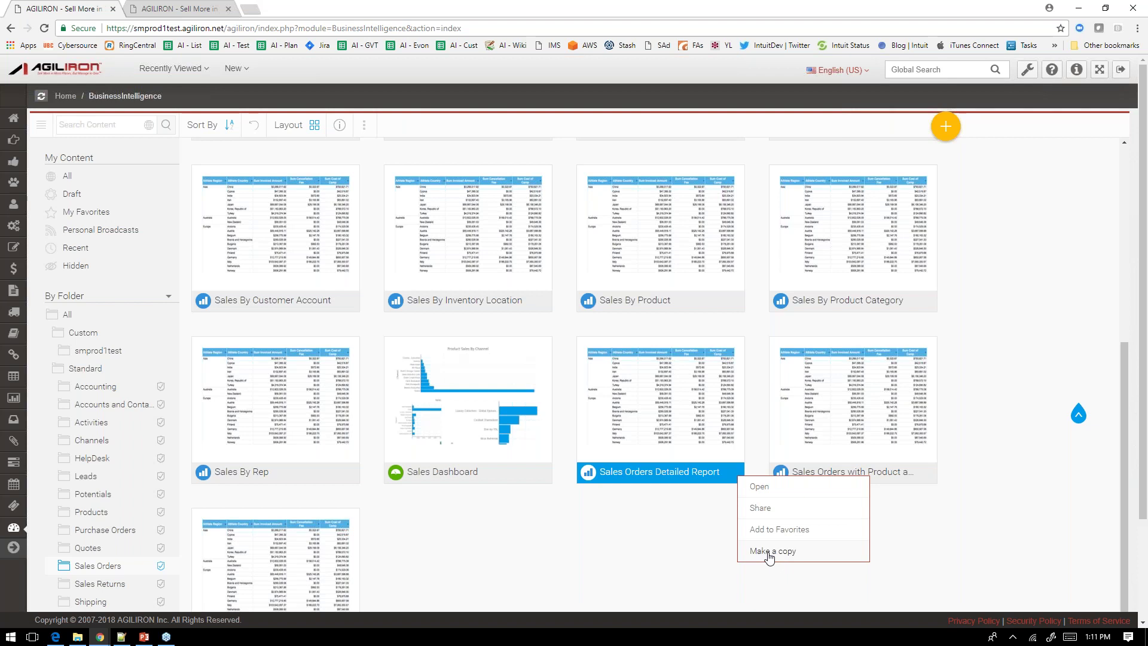
left_click(761, 487)
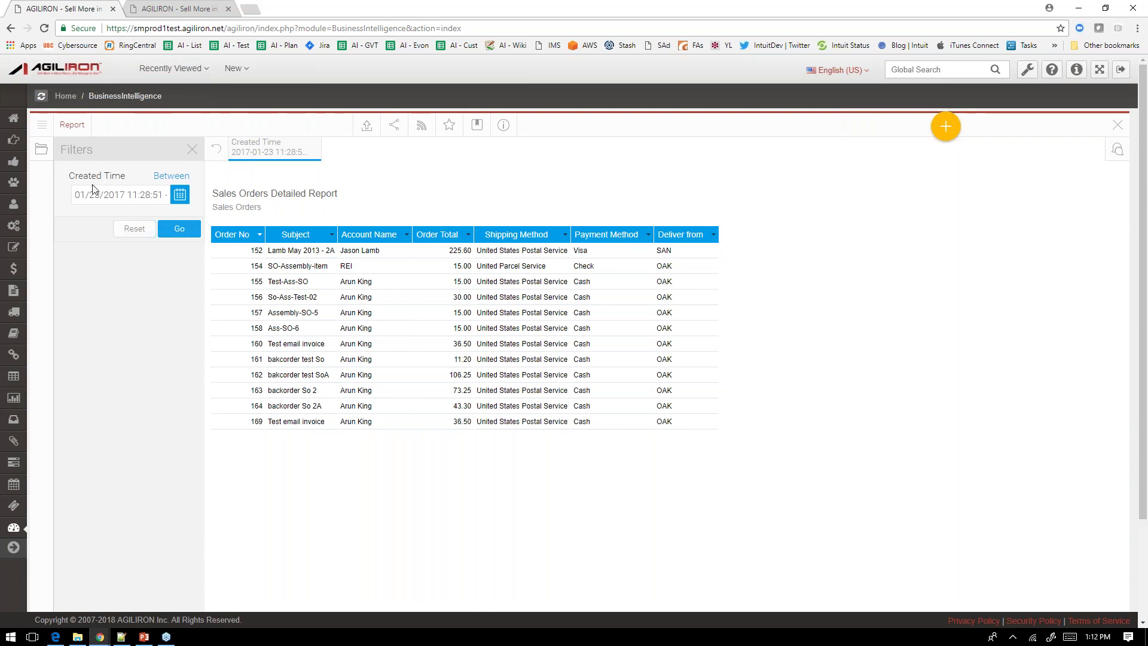
Set the start date of the report's Created Time filter to 01/23/2016 and apply the date range
left_click(180, 199)
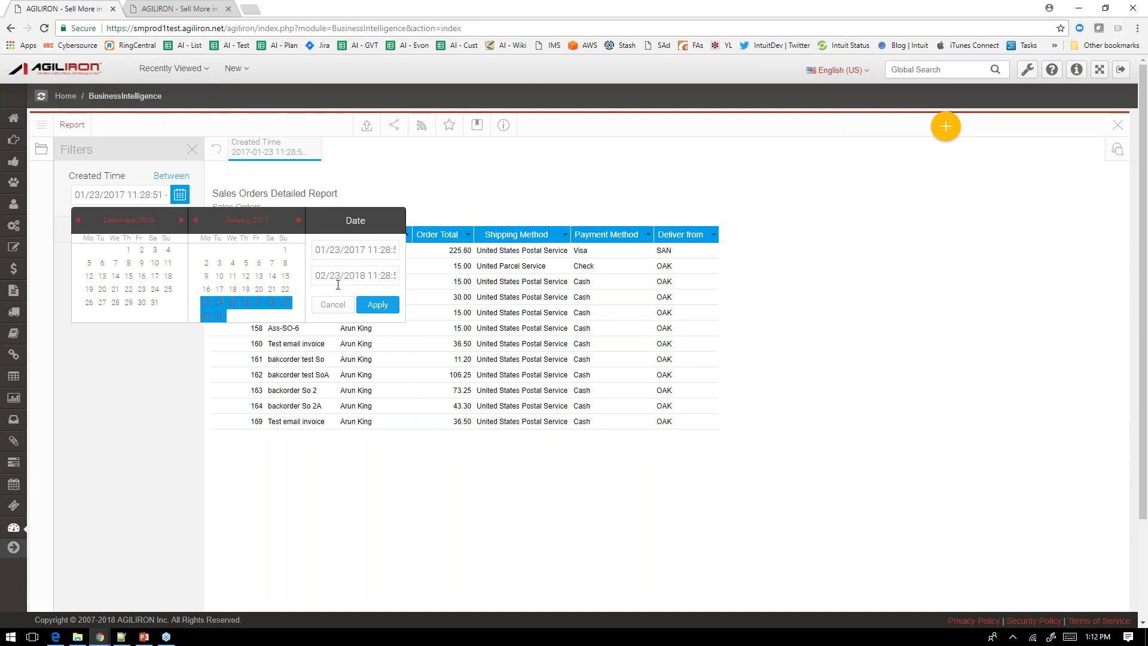
left_click(368, 251)
key("BackSpace")
type("6")
left_click(378, 304)
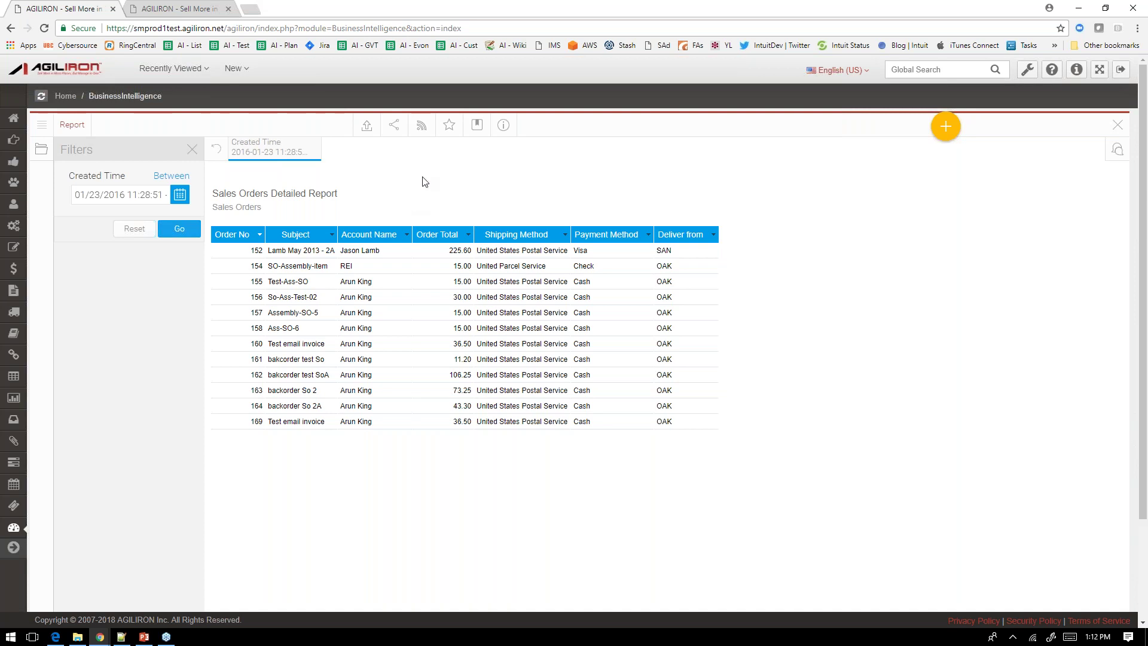
Export the filtered Sales Orders Detailed Report to PDF with A4 page size, portrait orientation and default layout values
left_click(367, 125)
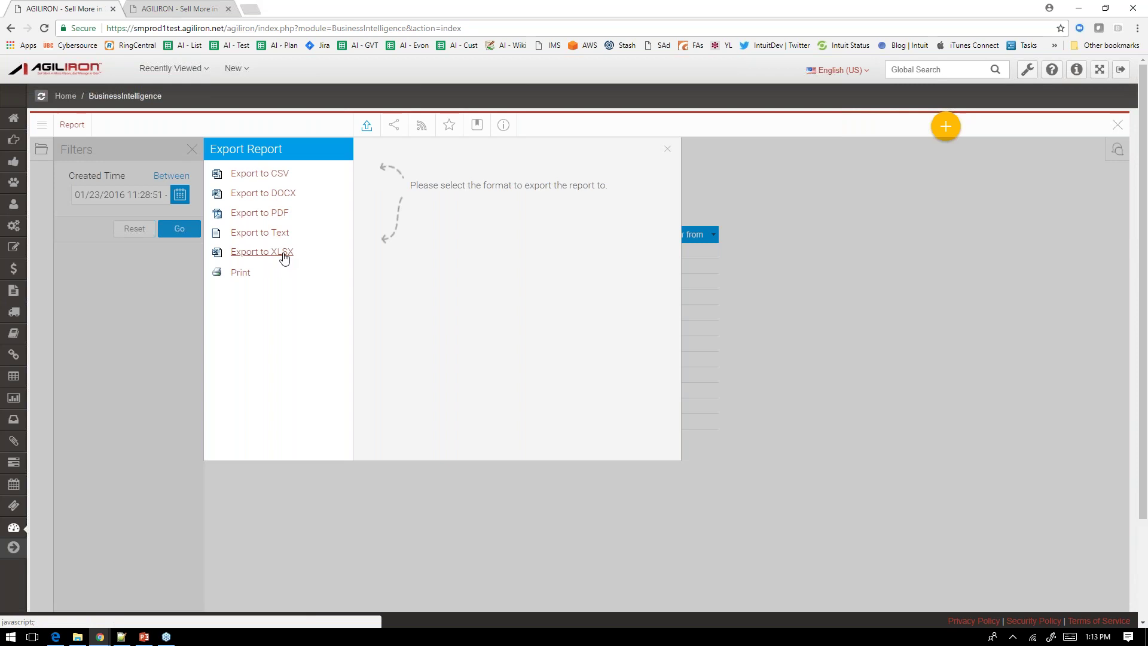
left_click(254, 216)
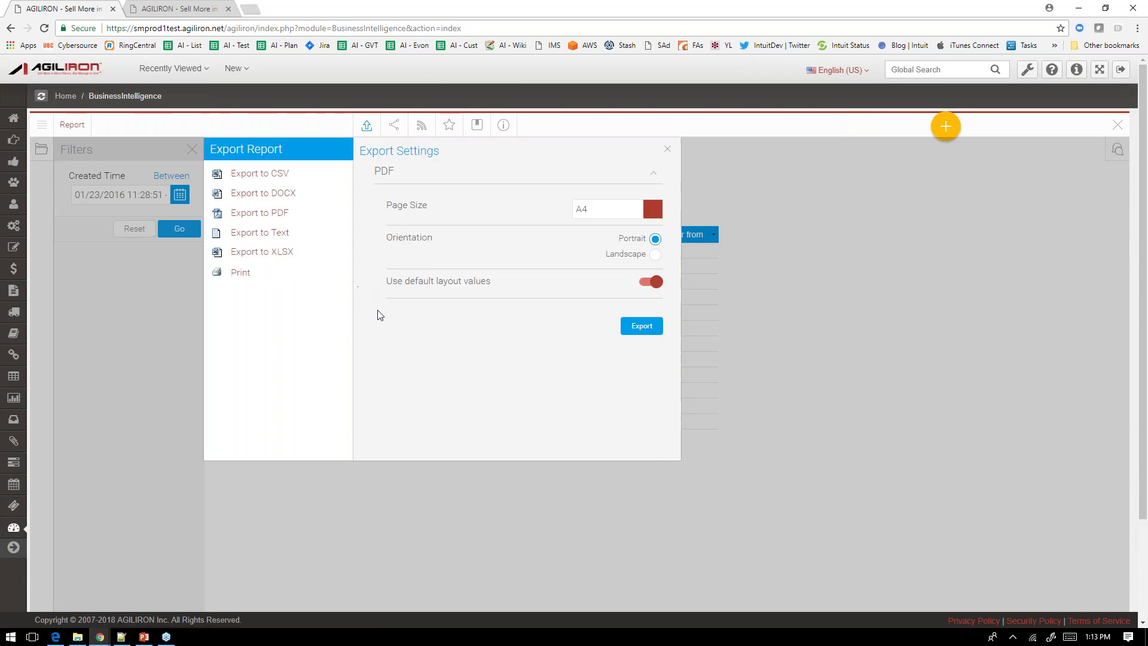
left_click(642, 328)
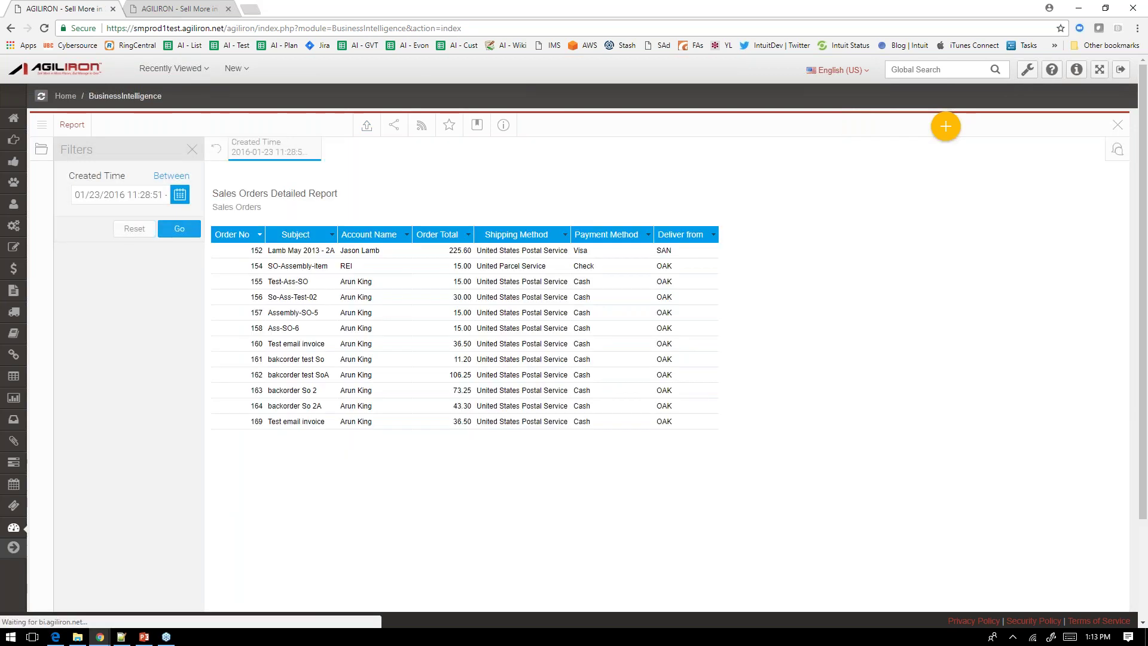
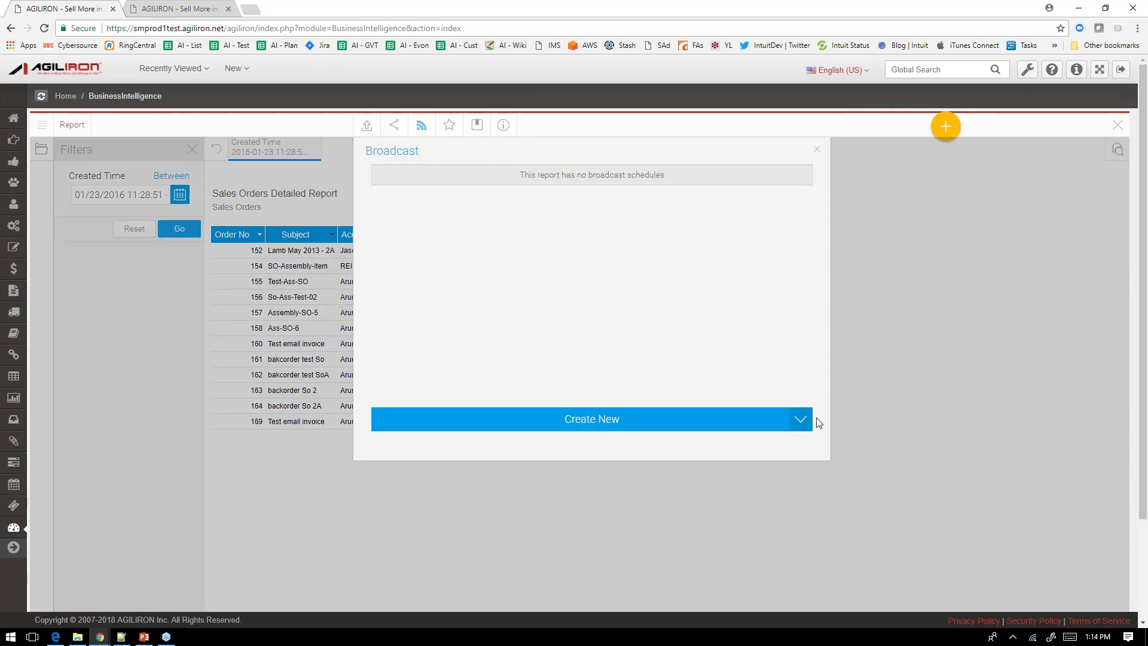
Examine the email, filter and advanced schedule settings of a new Personal Broadcast for the report, and close it without saving
left_click(801, 420)
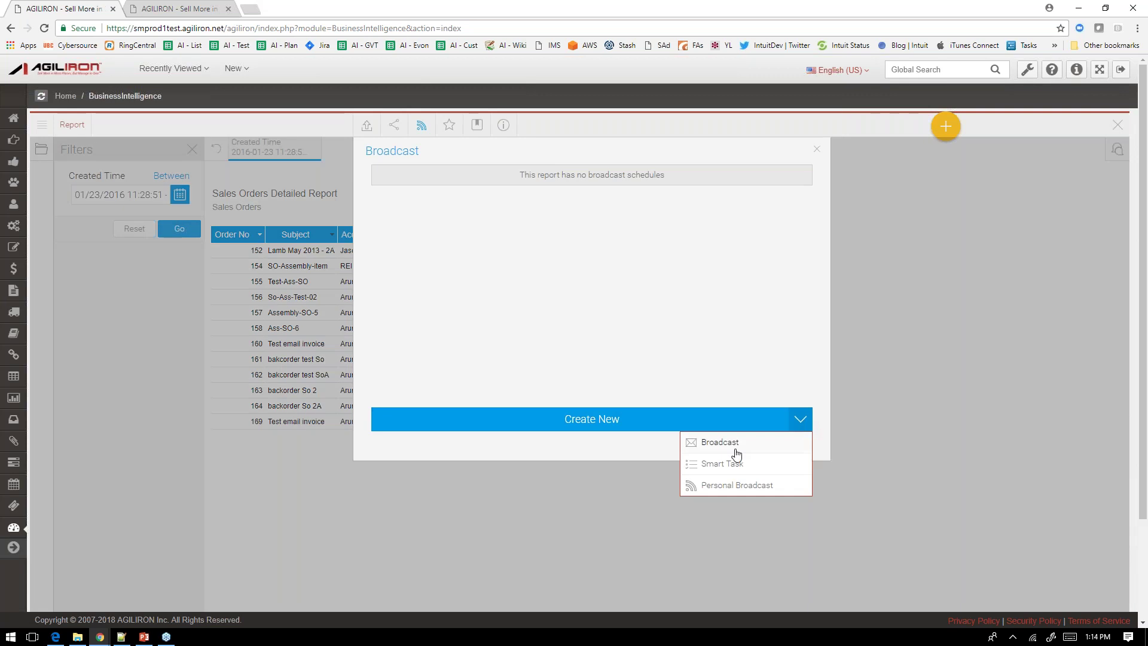
left_click(748, 486)
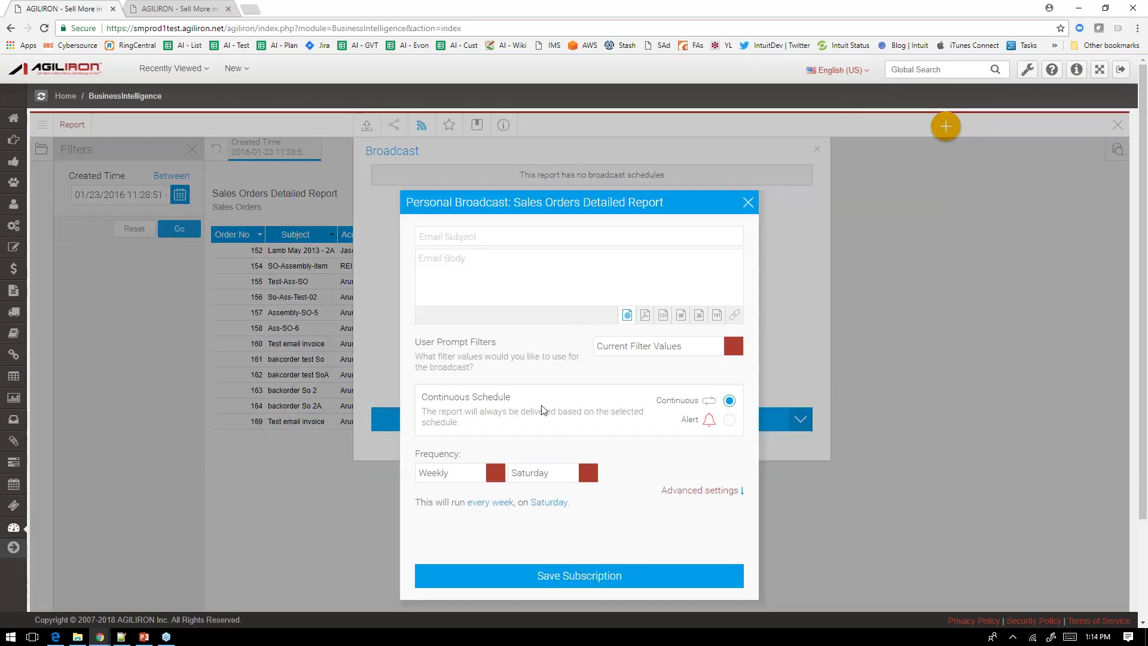
left_click(450, 236)
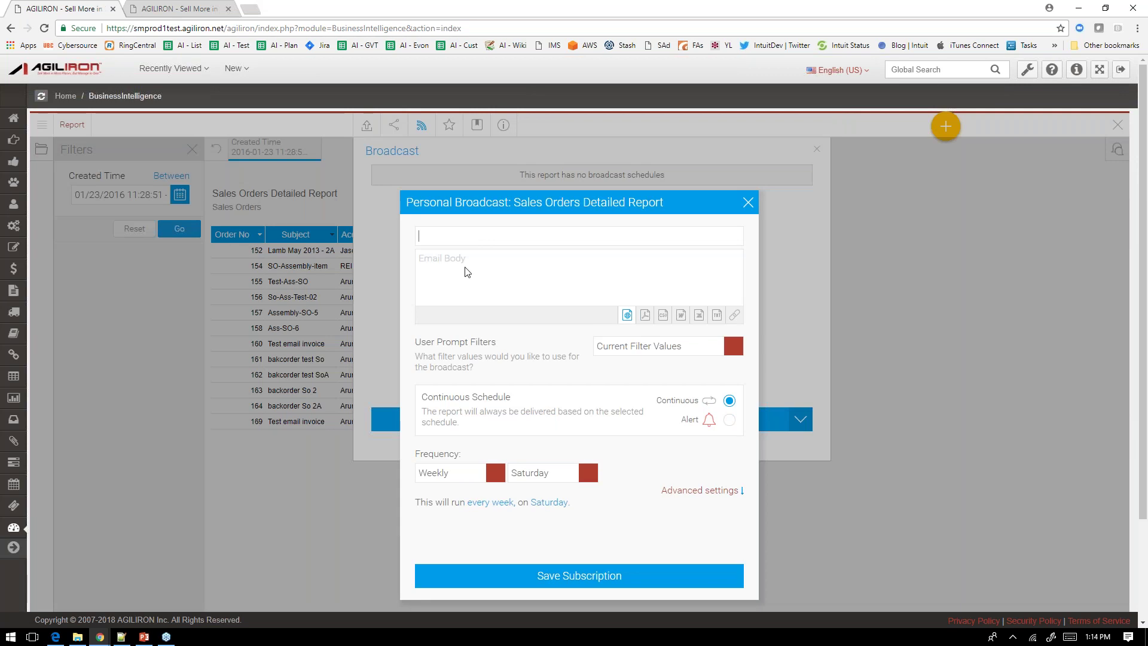
left_click(470, 272)
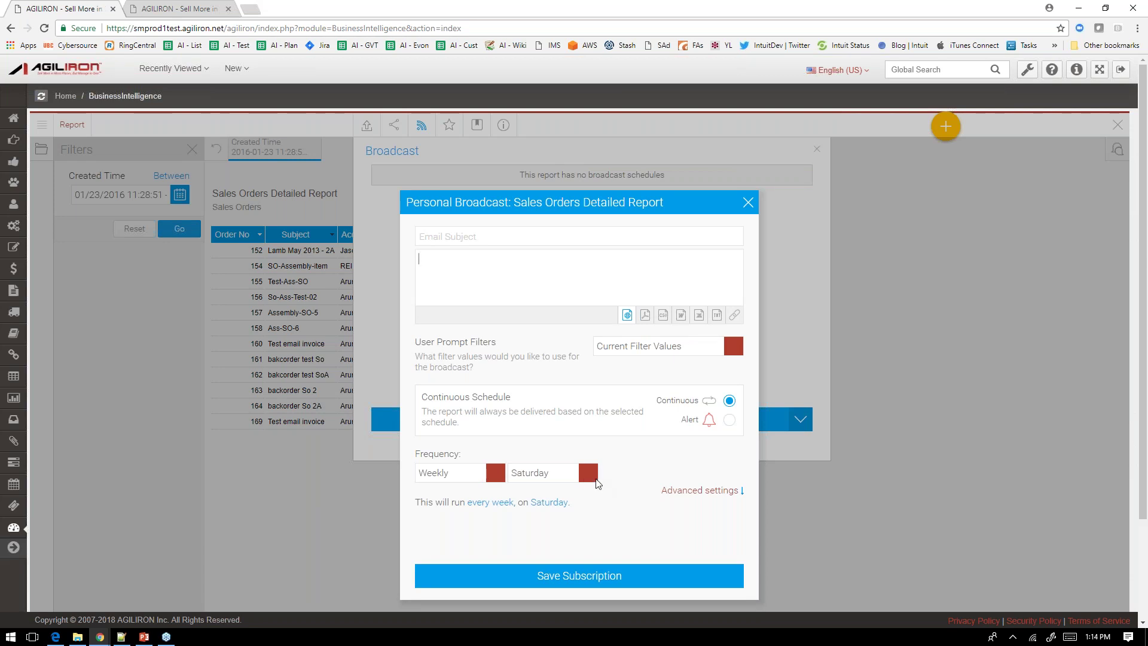
left_click(709, 490)
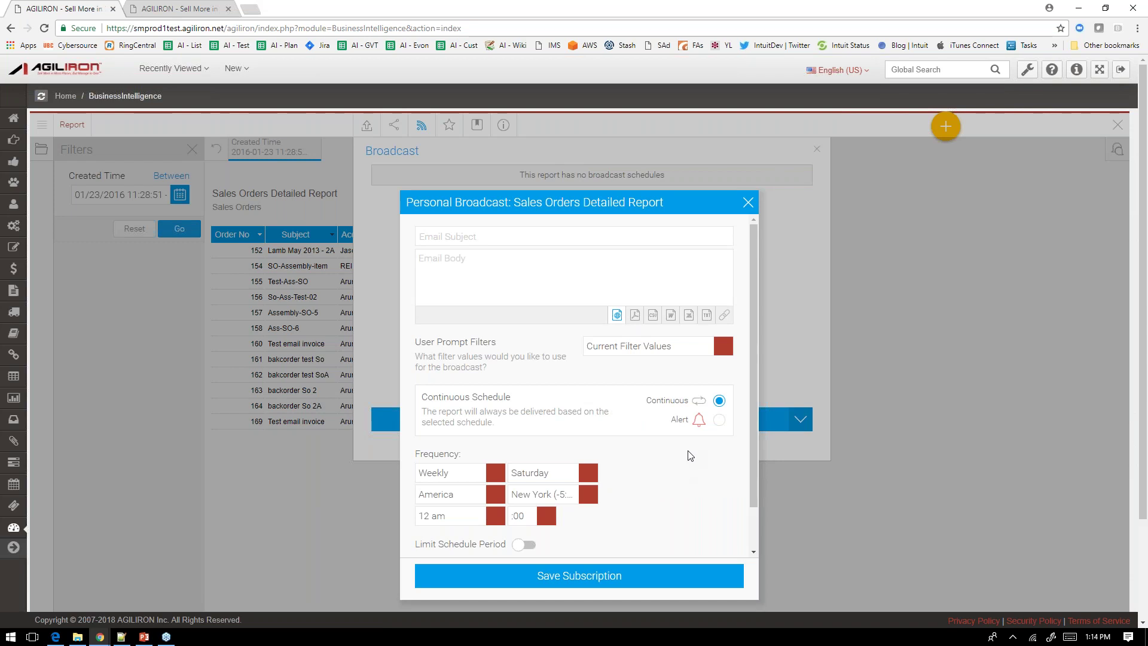
scroll(691, 455, "down", 3)
scroll(691, 453, "down", 2)
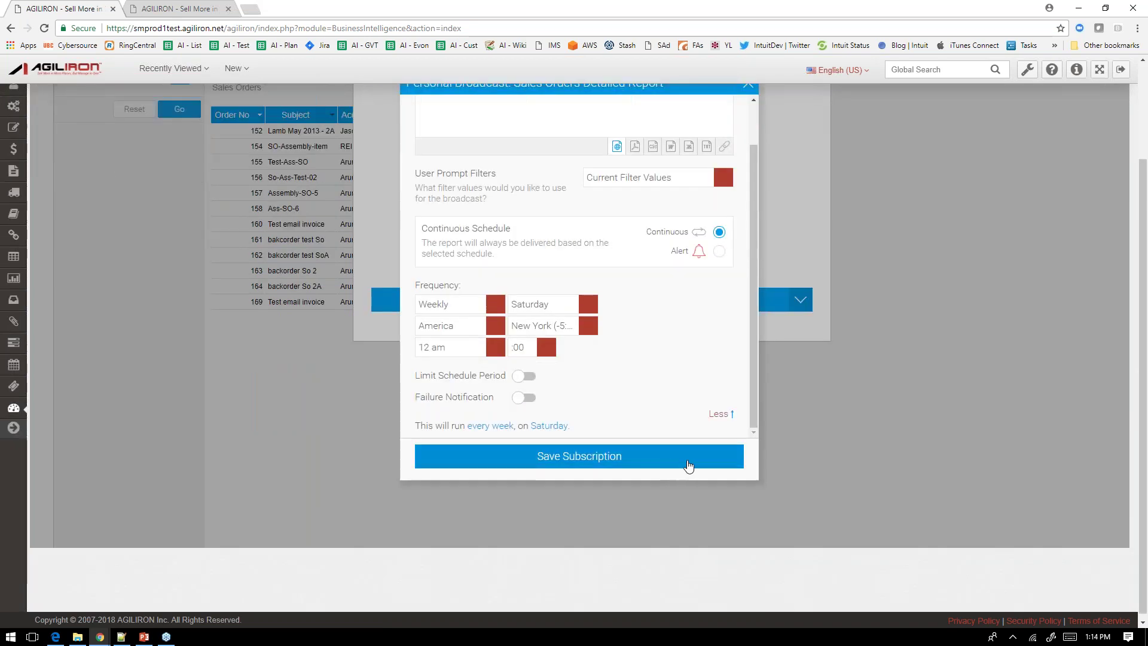
scroll(671, 442, "up", 5)
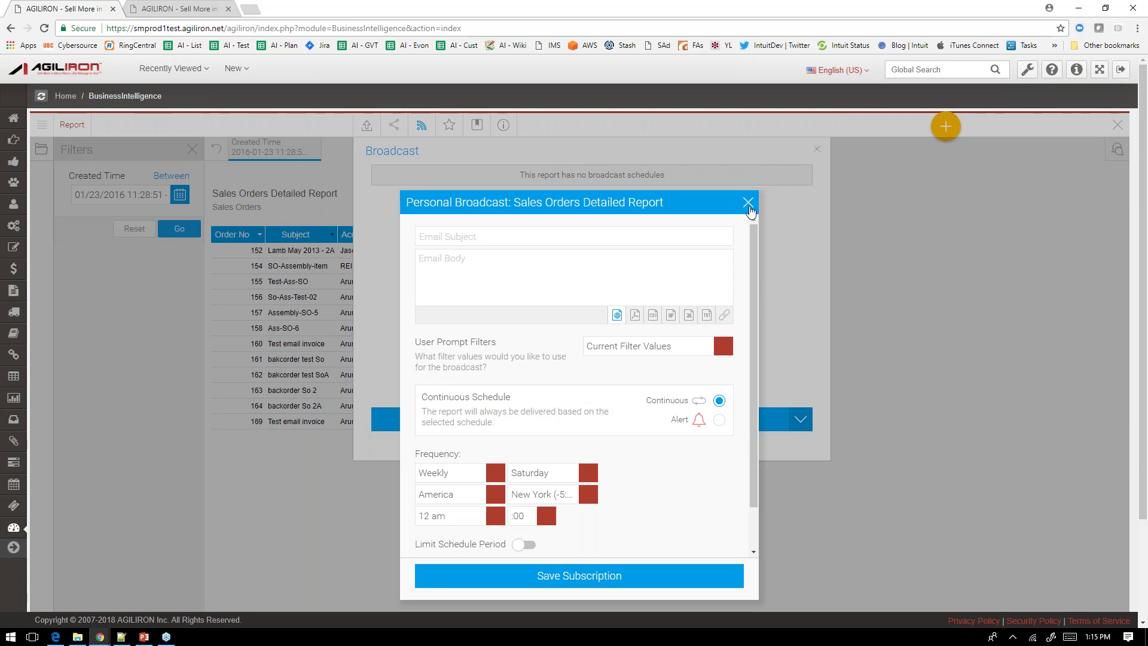
left_click(748, 202)
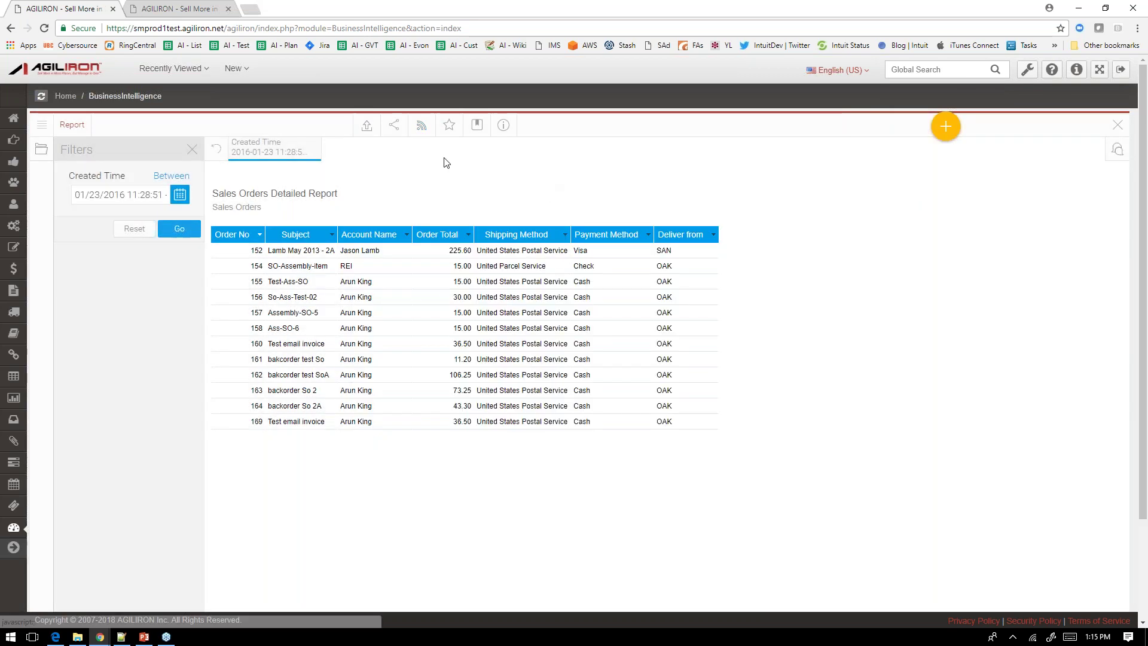
left_click(816, 149)
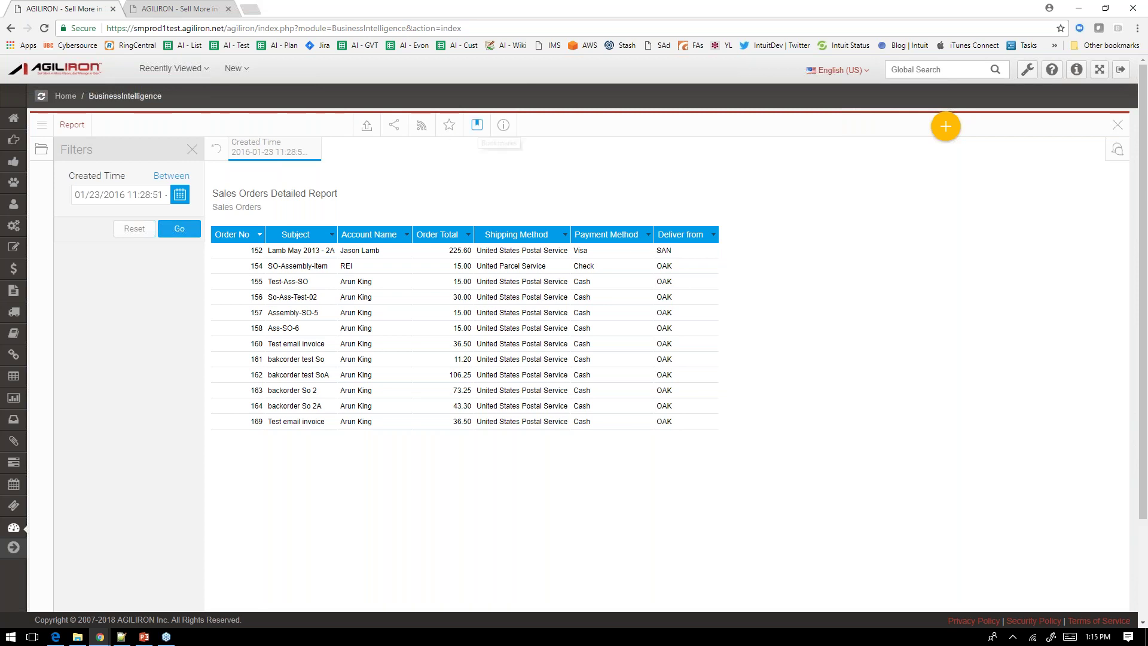
Examine the report's bookmark option and its information on report details and columns, and close the information window
left_click(476, 124)
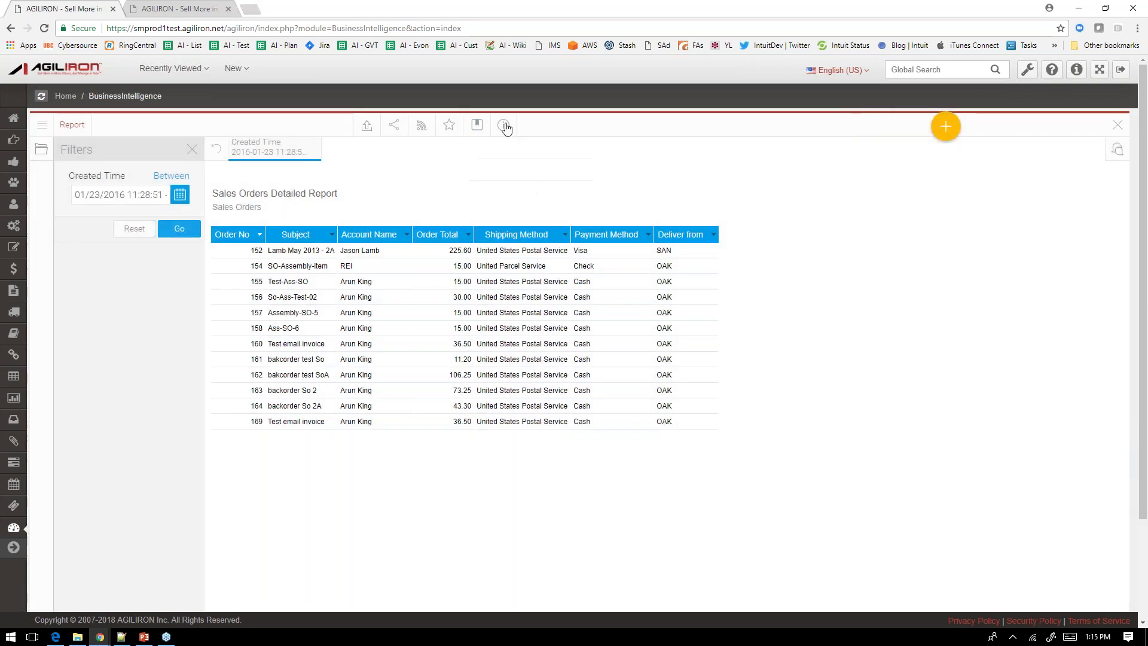
left_click(504, 125)
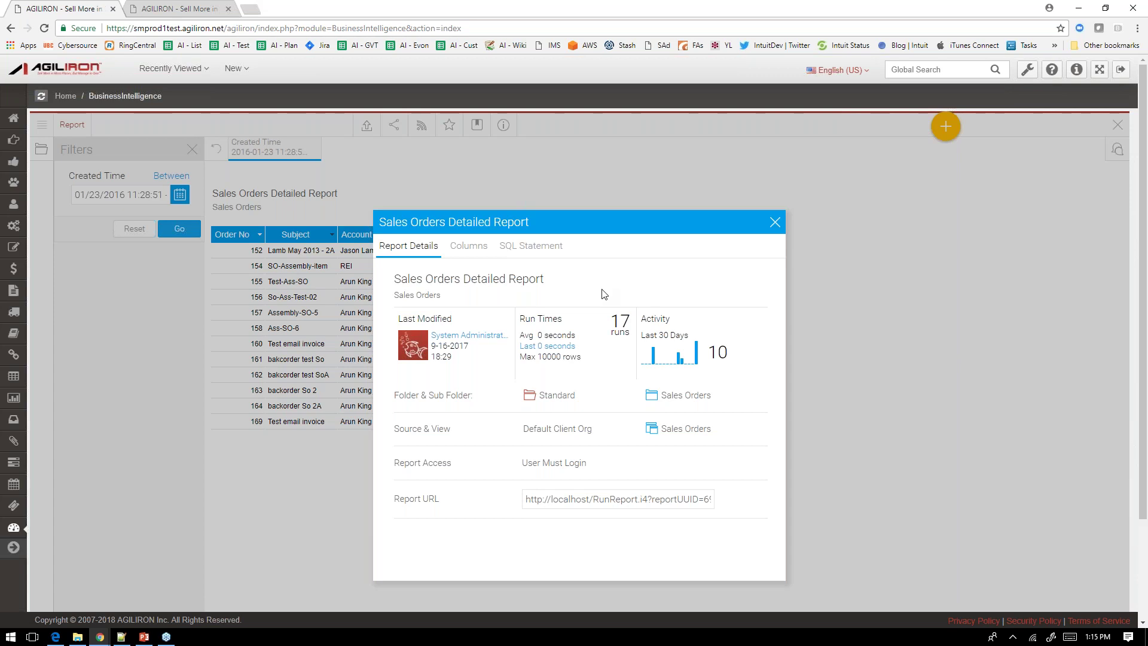
left_click(468, 245)
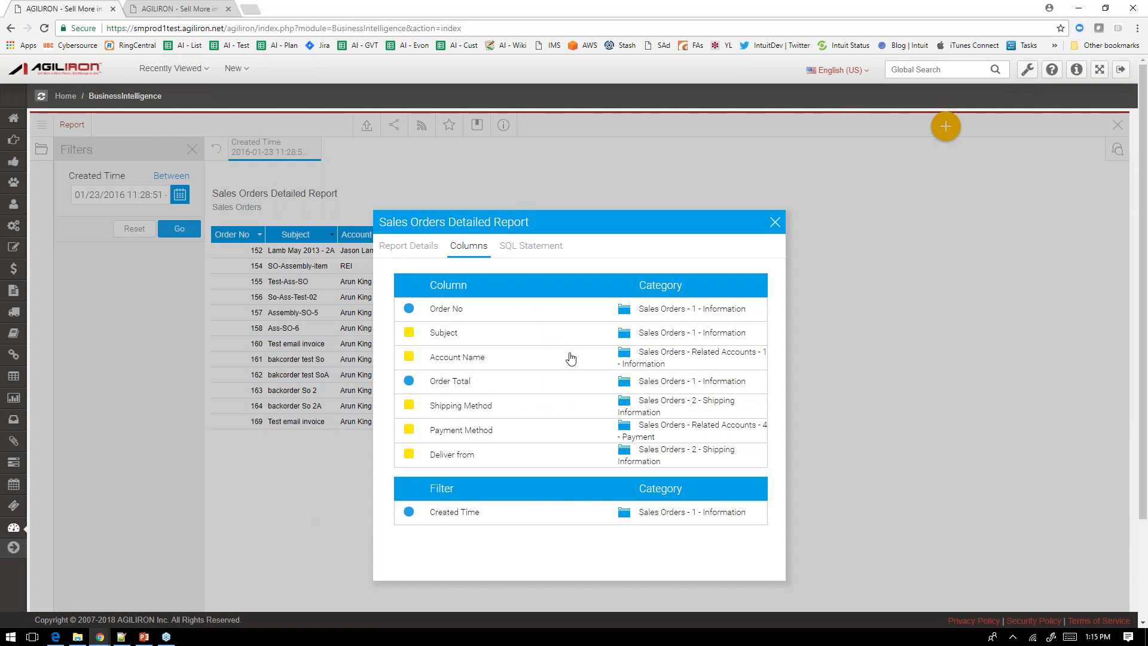
left_click(775, 222)
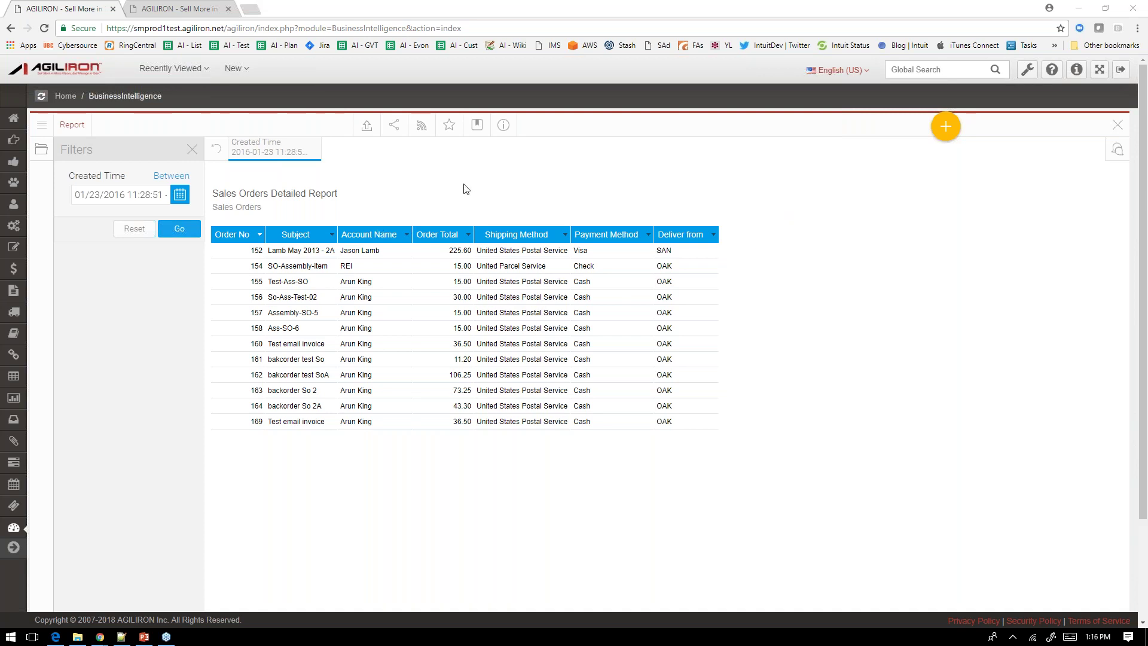
Create a new report based on the Sales Orders view and widen the field list to show the full folder names
left_click(945, 129)
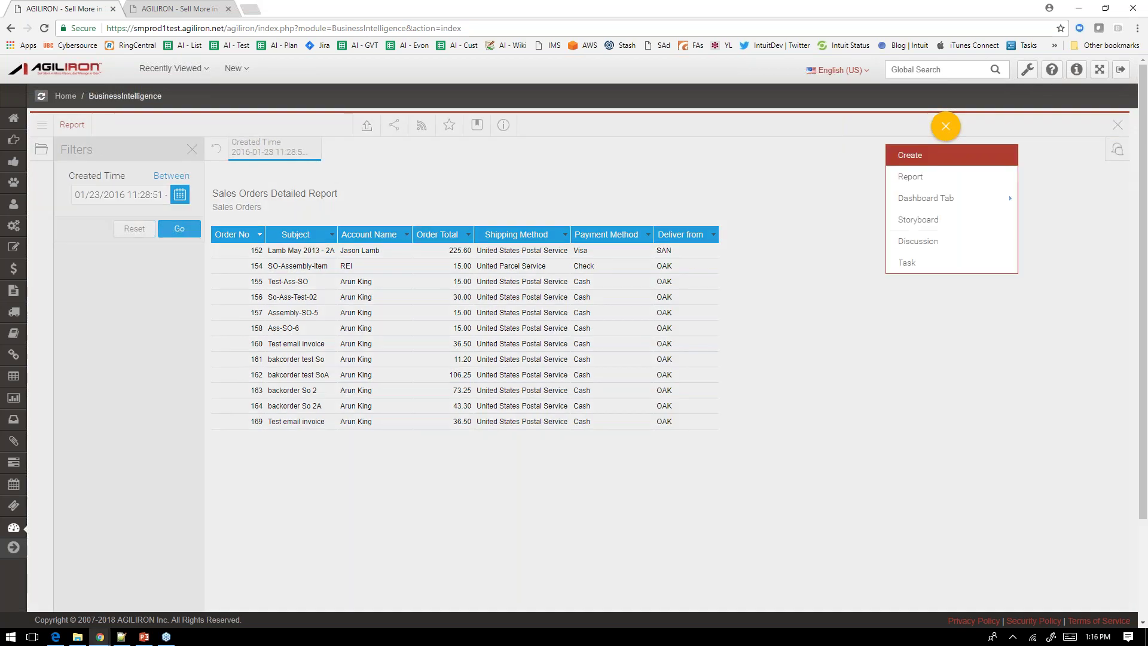
left_click(911, 177)
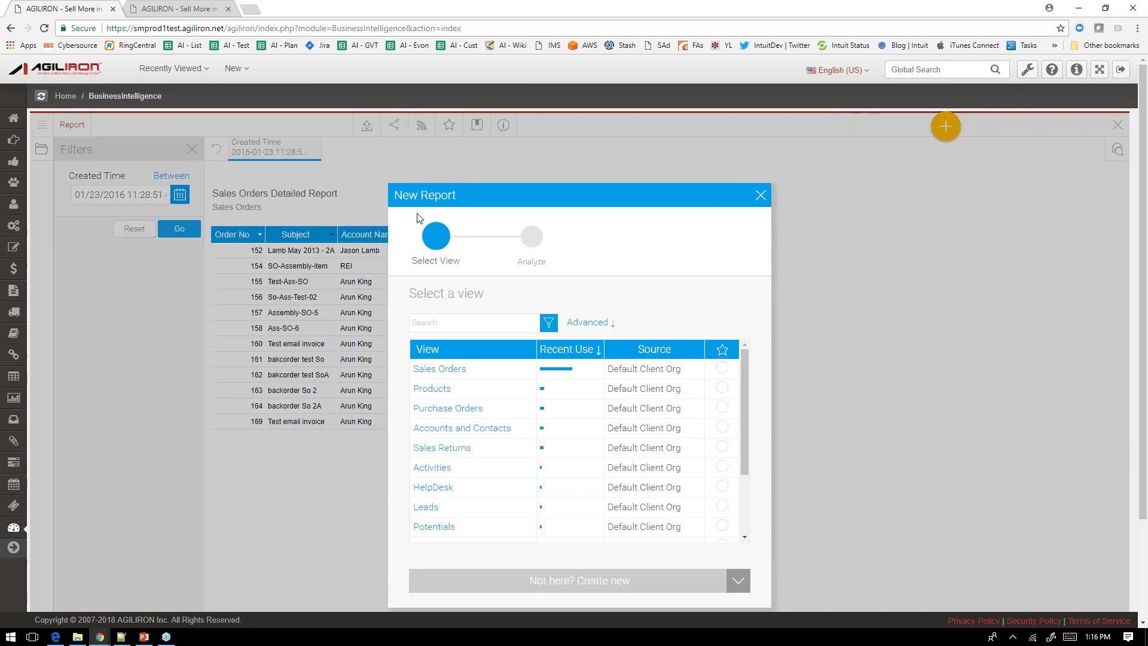
mouse_move(455, 369)
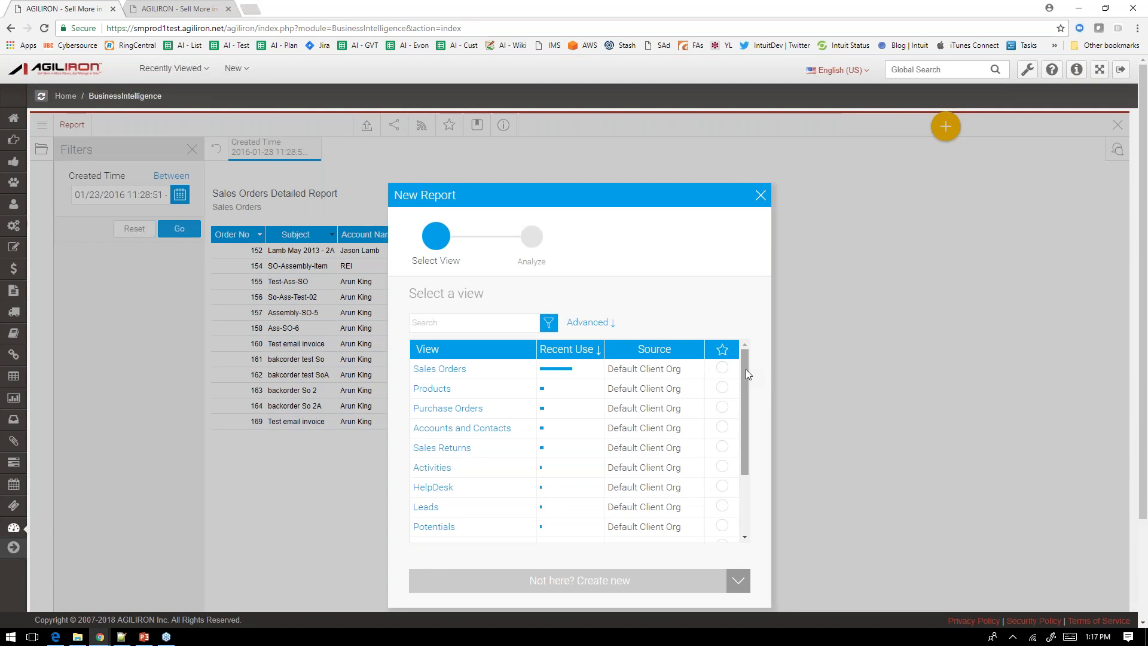
left_click(449, 370)
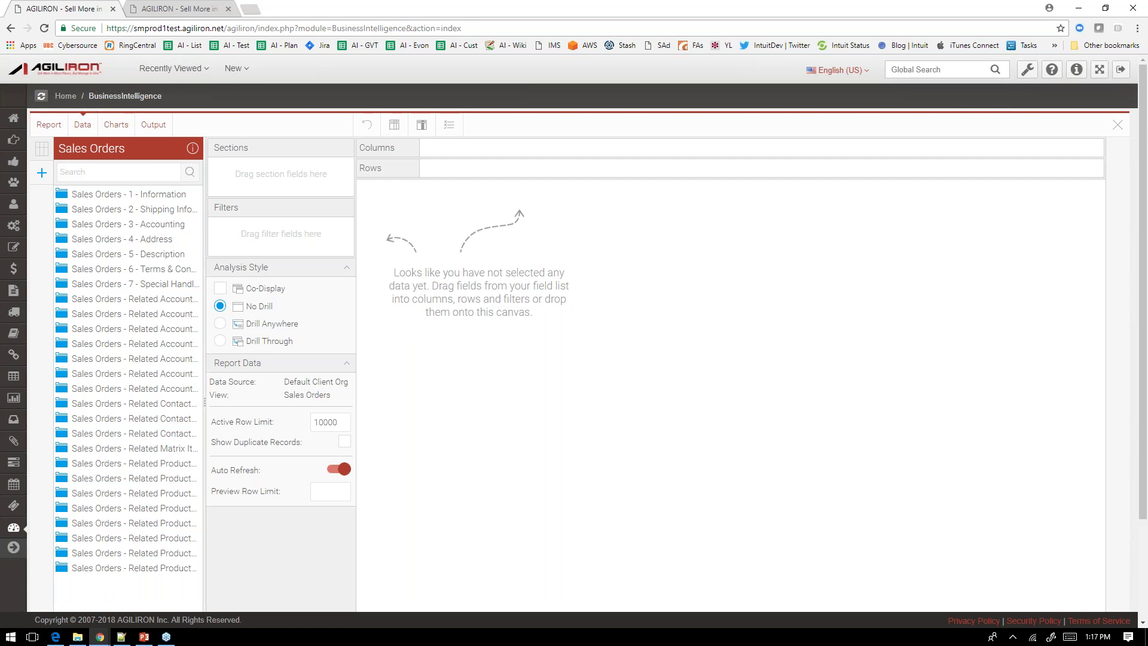
left_click_drag(206, 277, 264, 277)
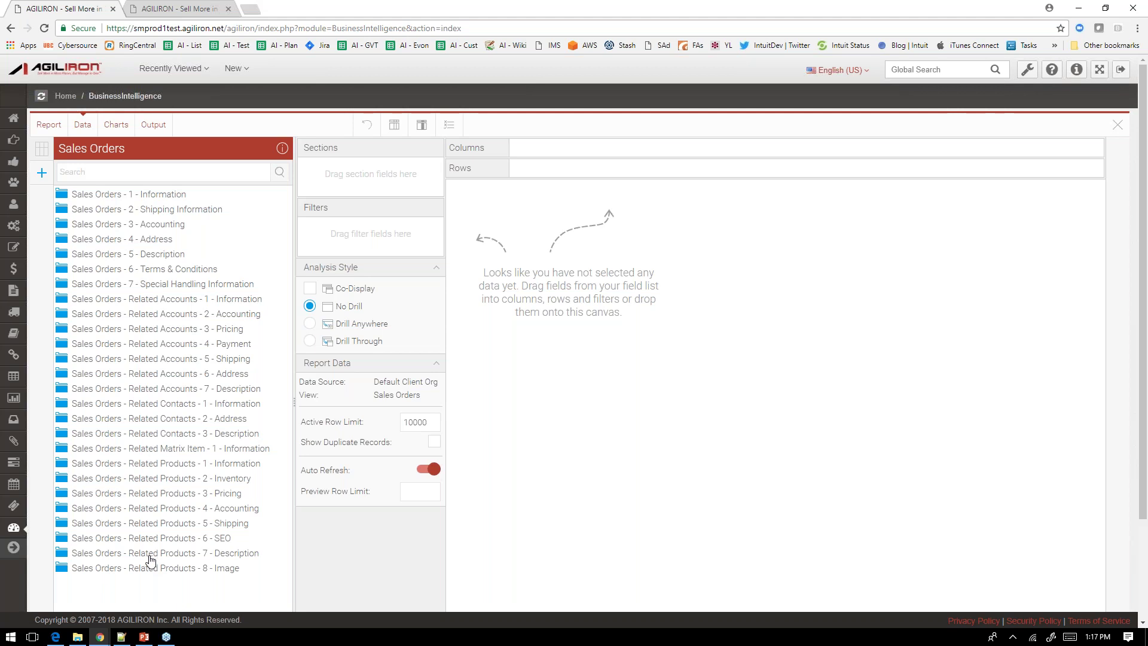
Browse the fields in the Sales Orders - 1 - Information folder, pointing out Order No and Subject, and collapse the folder
left_click(131, 195)
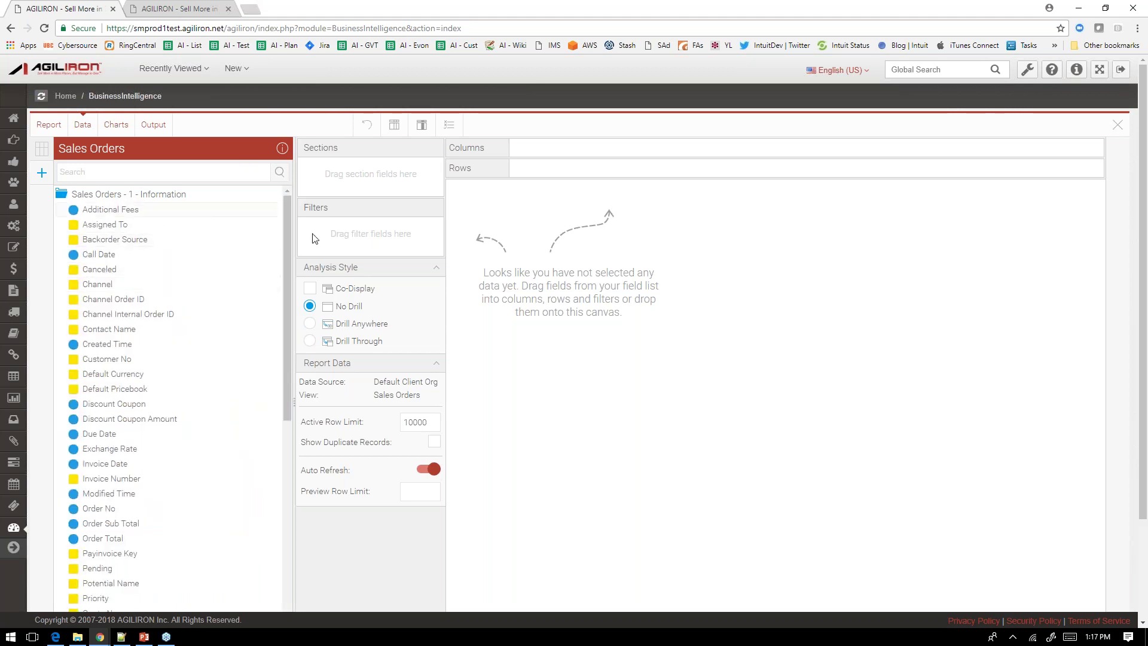
left_click_drag(288, 224, 289, 305)
scroll(278, 270, "up", 3)
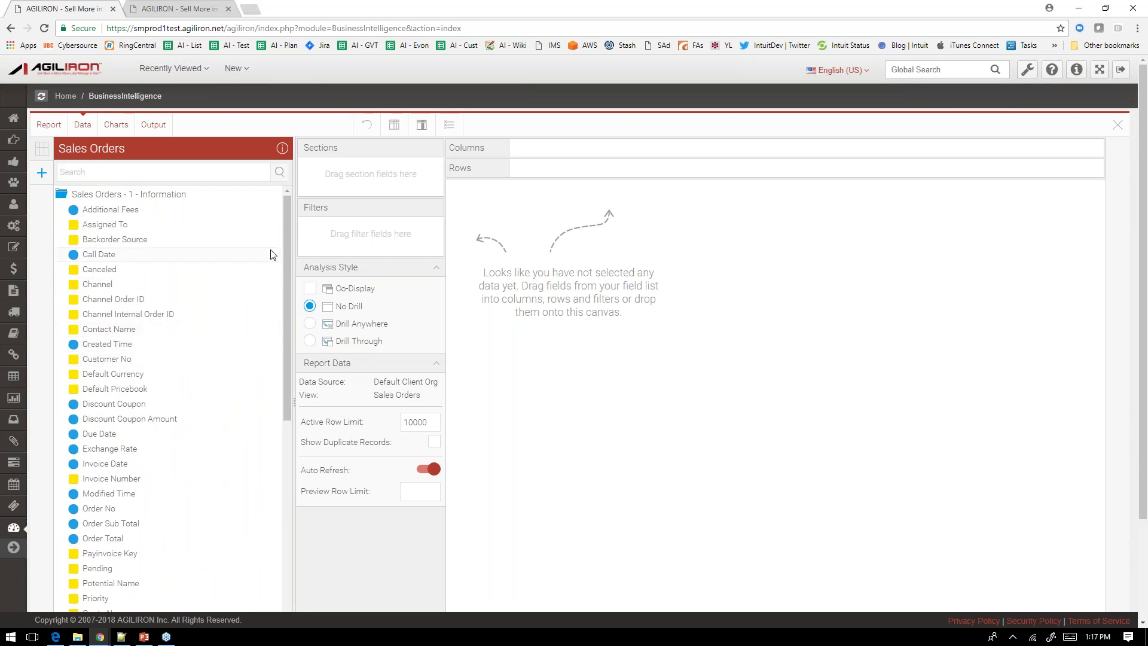
scroll(287, 245, "down", 4)
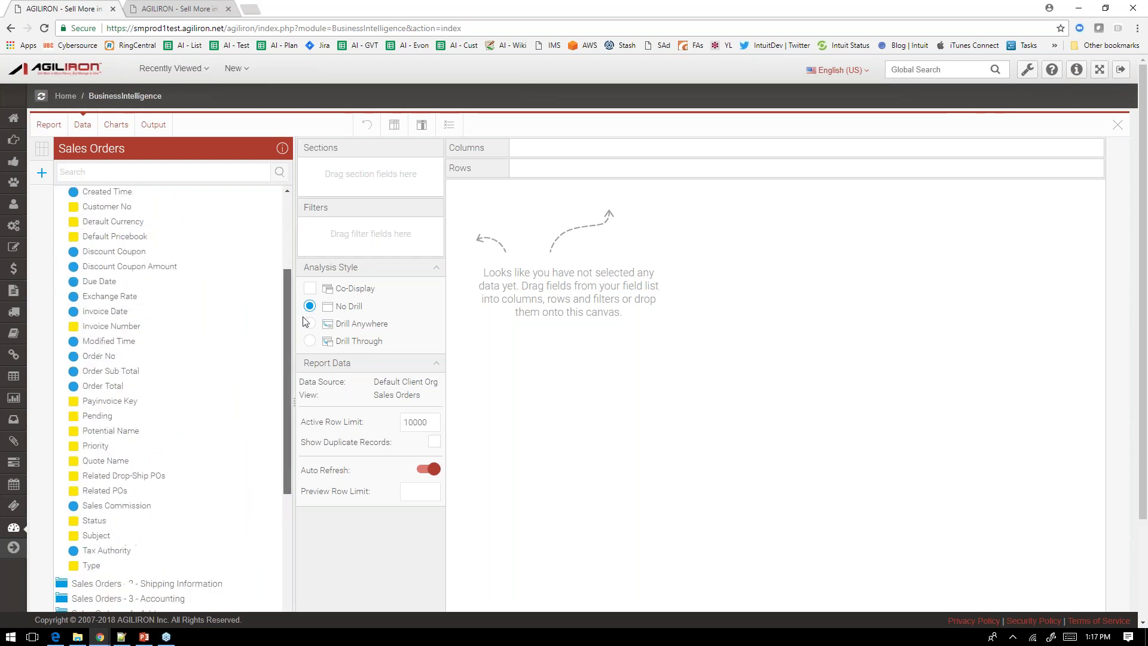
left_click(127, 313)
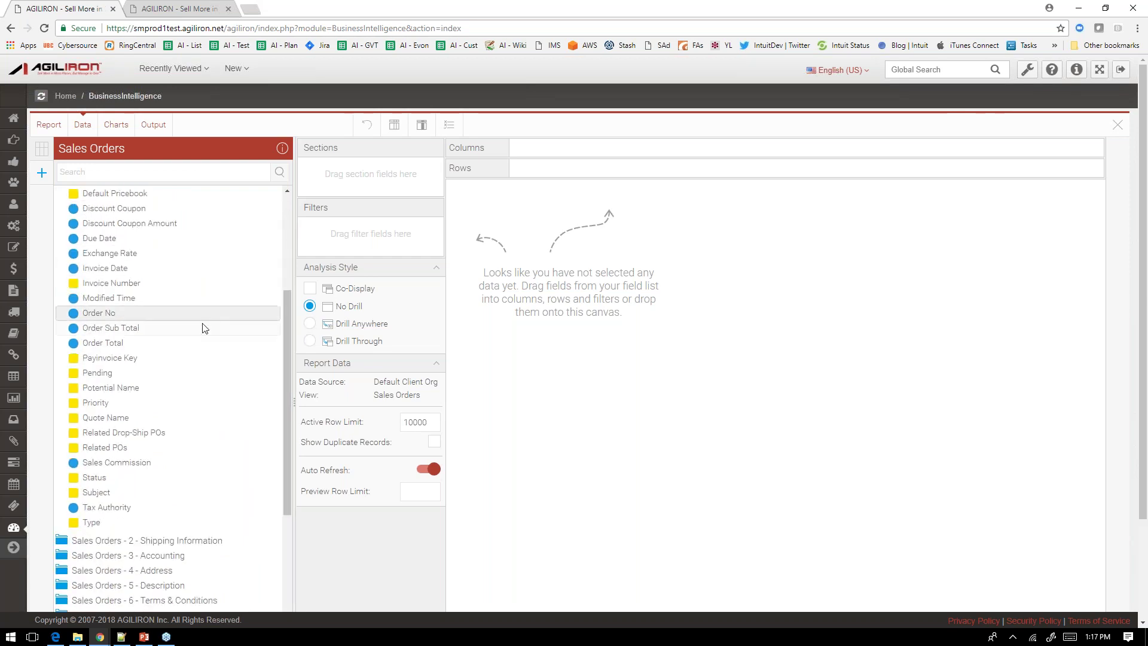
left_click(127, 492)
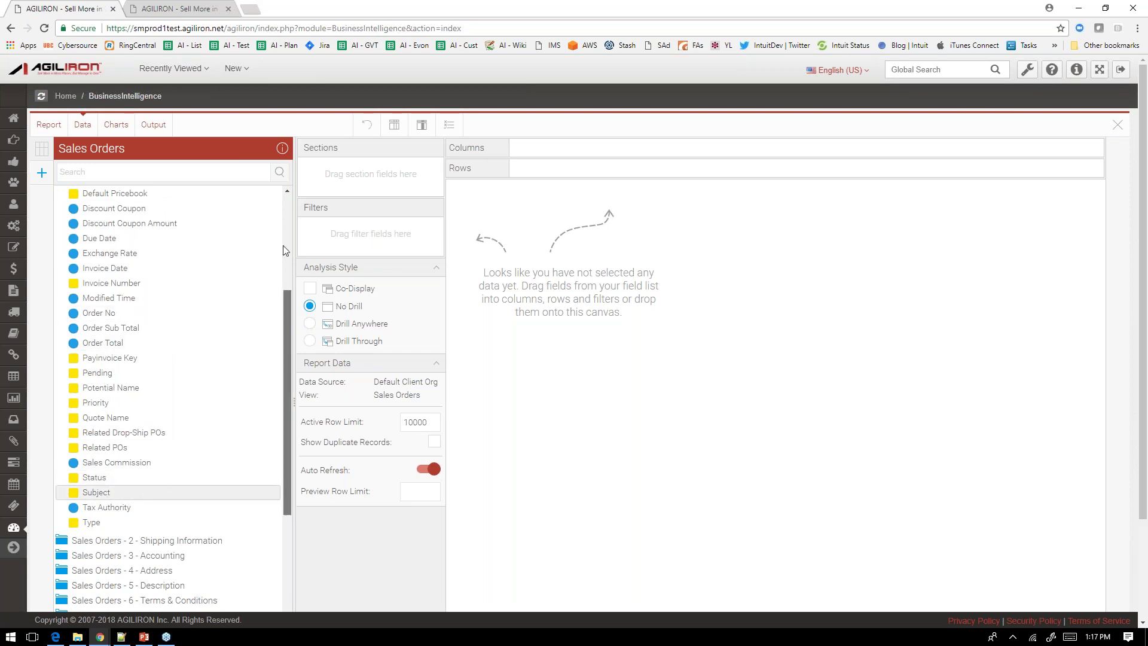
left_click_drag(287, 400, 287, 306)
left_click(154, 196)
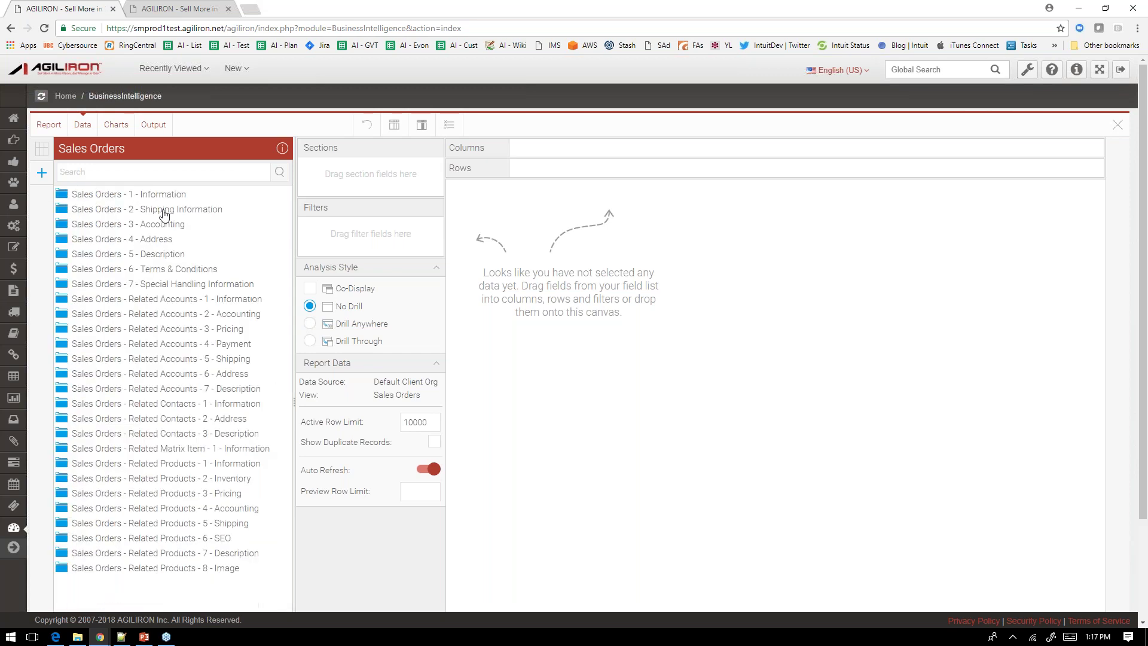
Examine the fields in the Sales Orders - 2 - Shipping Information and 4 - Address folders, collapsing each one
left_click(164, 210)
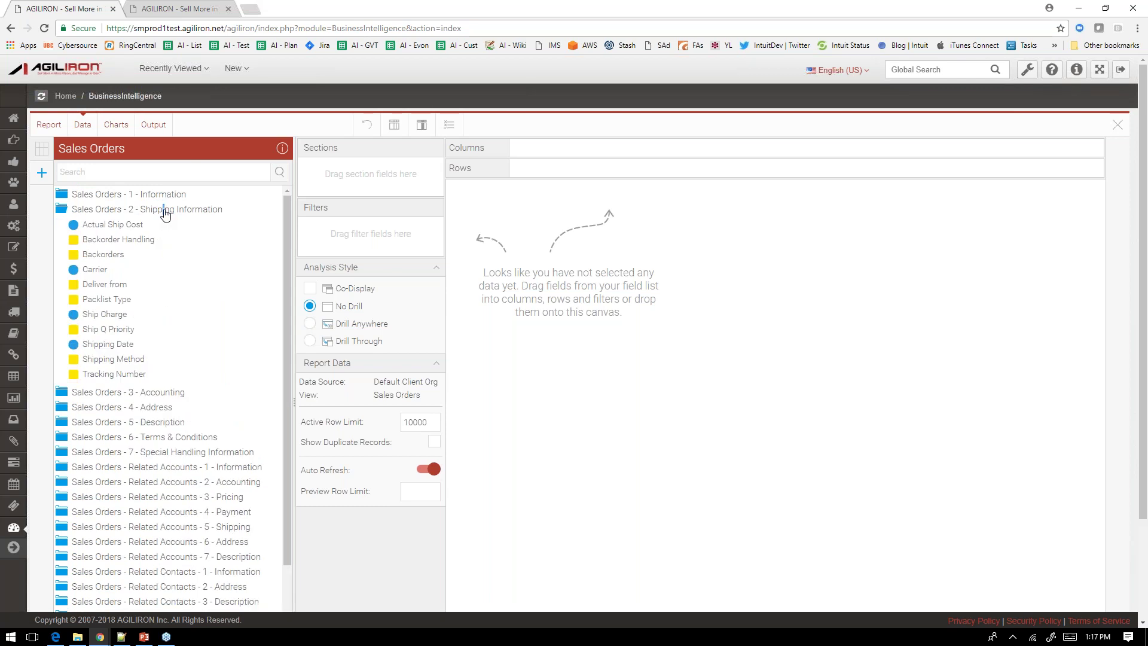
left_click(165, 210)
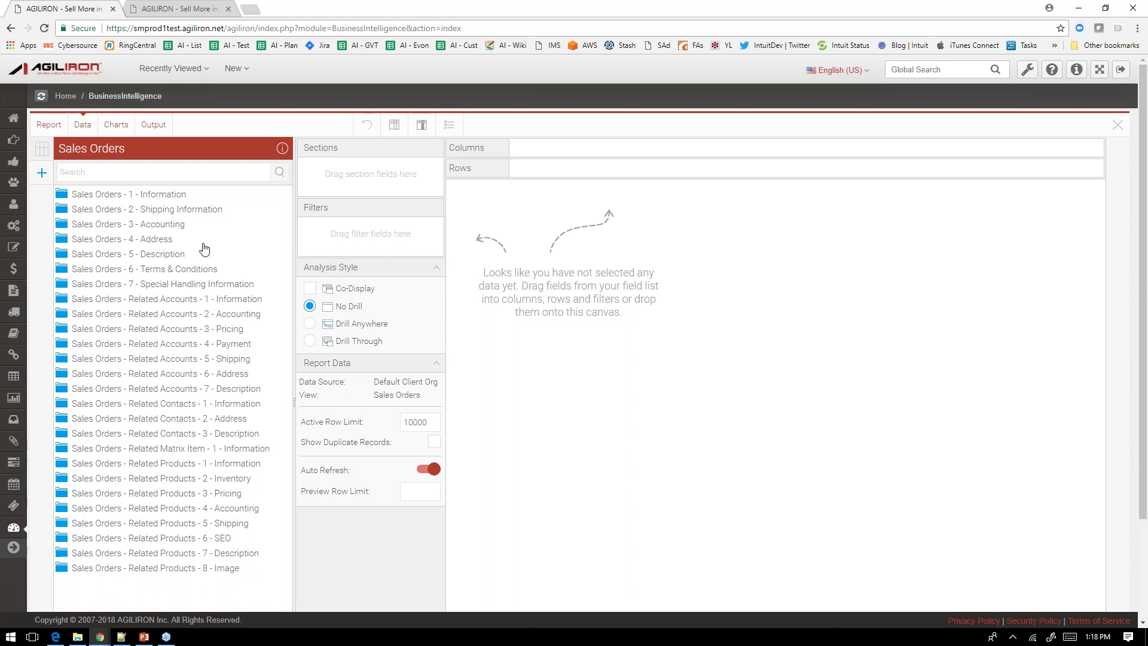
left_click(168, 239)
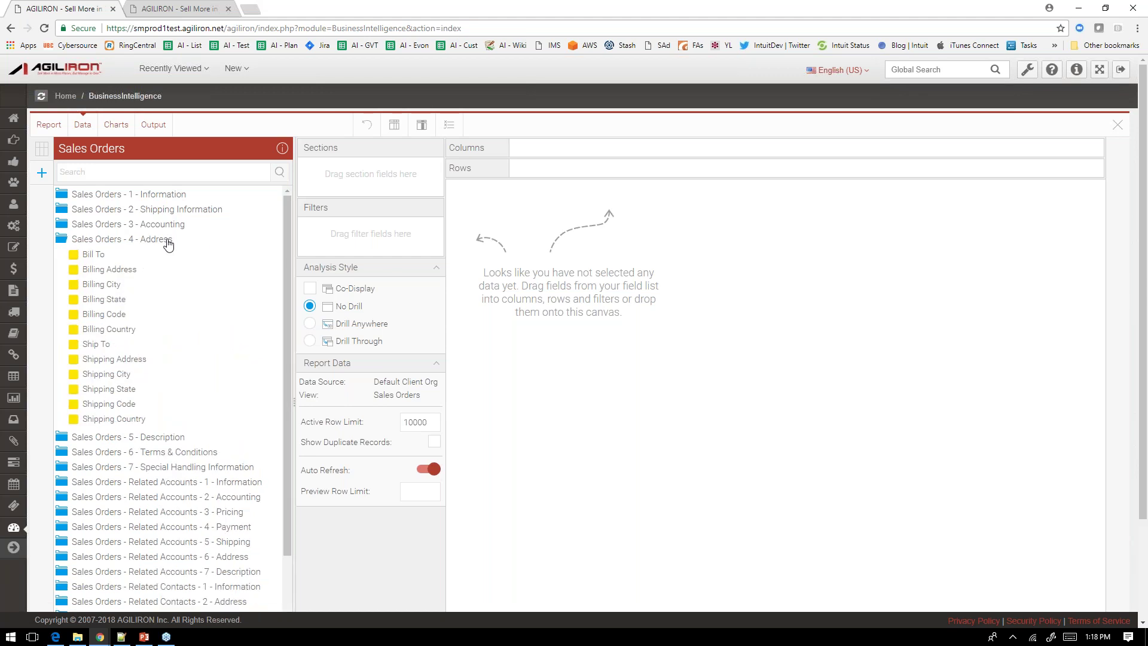
left_click(168, 241)
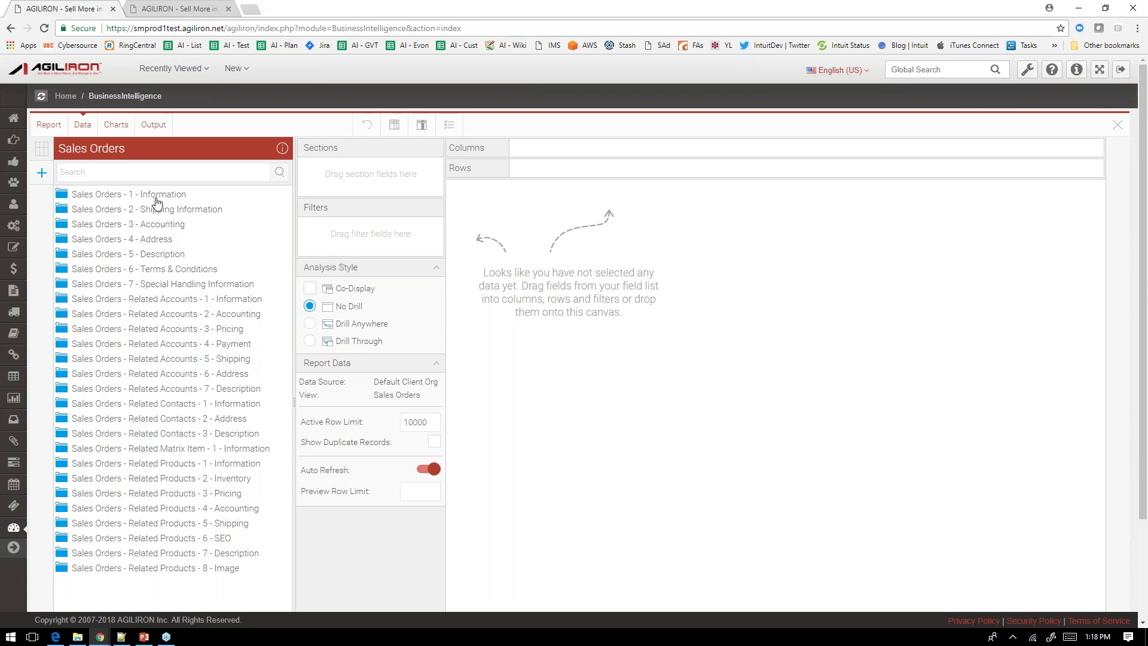
Review the account fields in the Sales Orders - Related Accounts - 1 - Information folder and collapse it
left_click(185, 302)
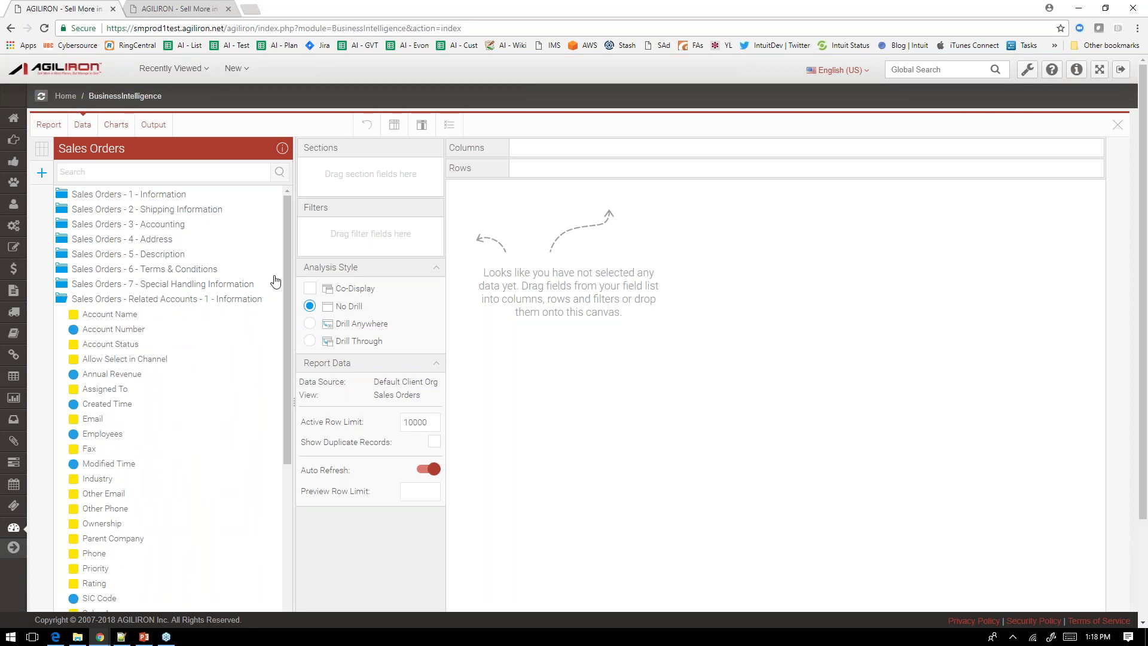
left_click_drag(284, 264, 292, 315)
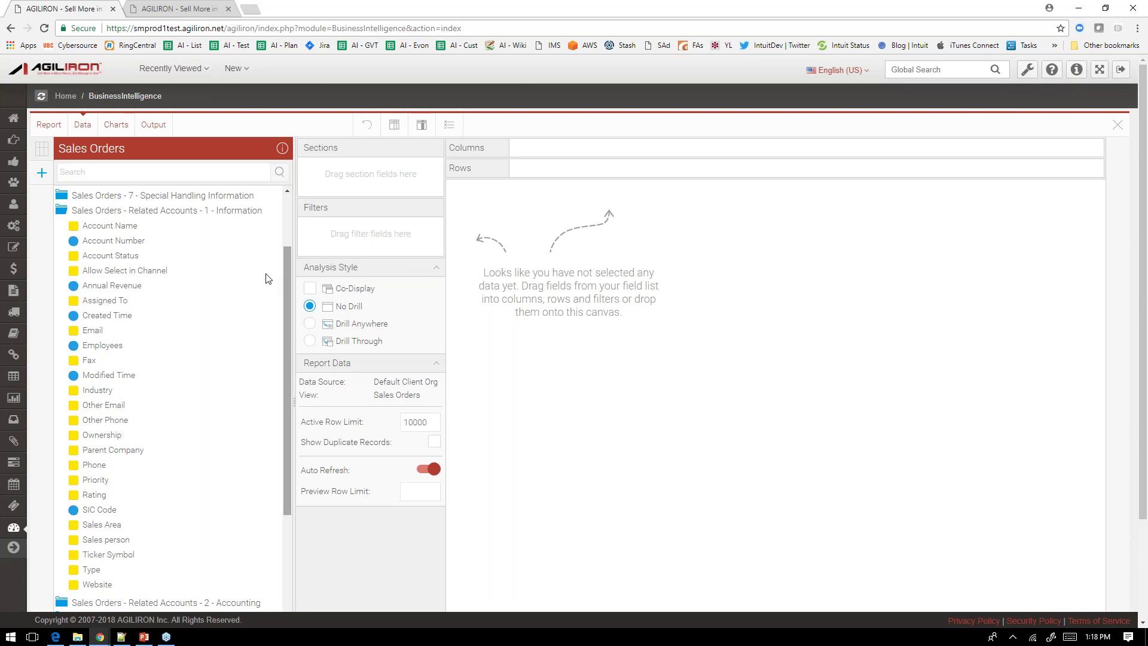
left_click(212, 217)
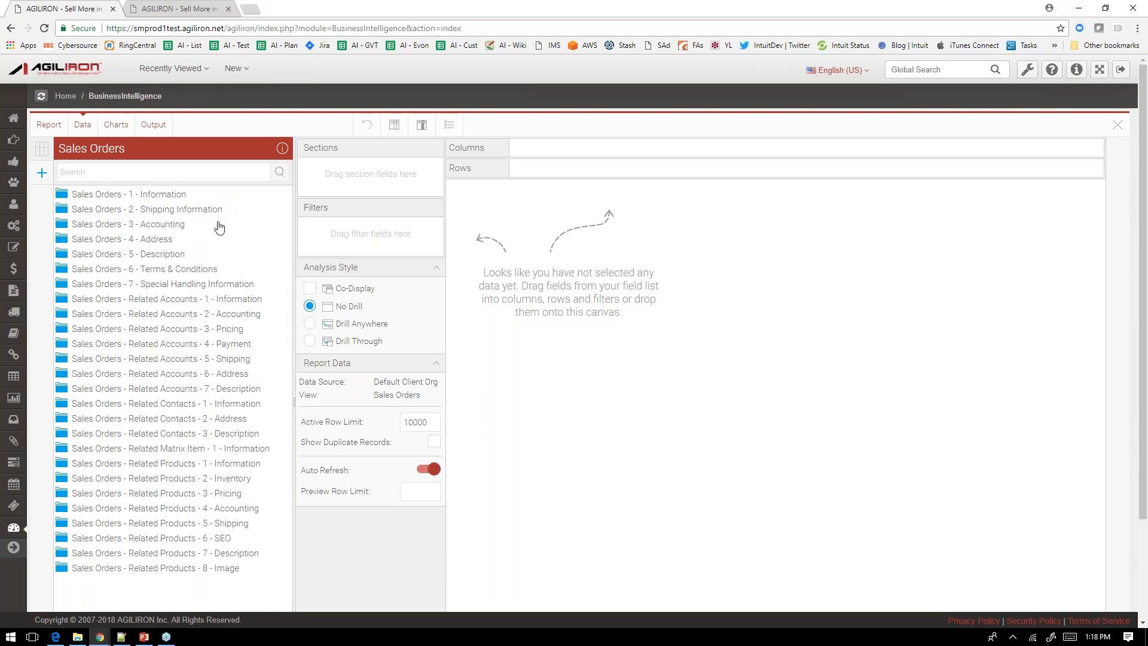
Examine the fields in the Related Contacts - 1 - Information and Related Products - 1 - Information folders, collapsing each one
left_click(184, 406)
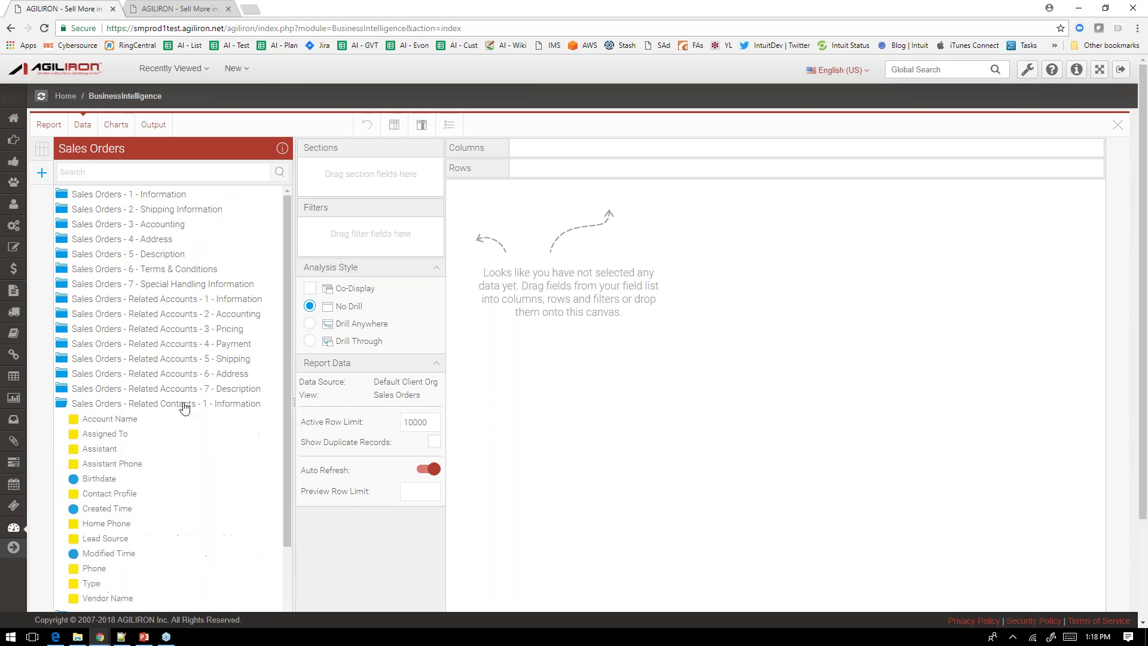
left_click(185, 407)
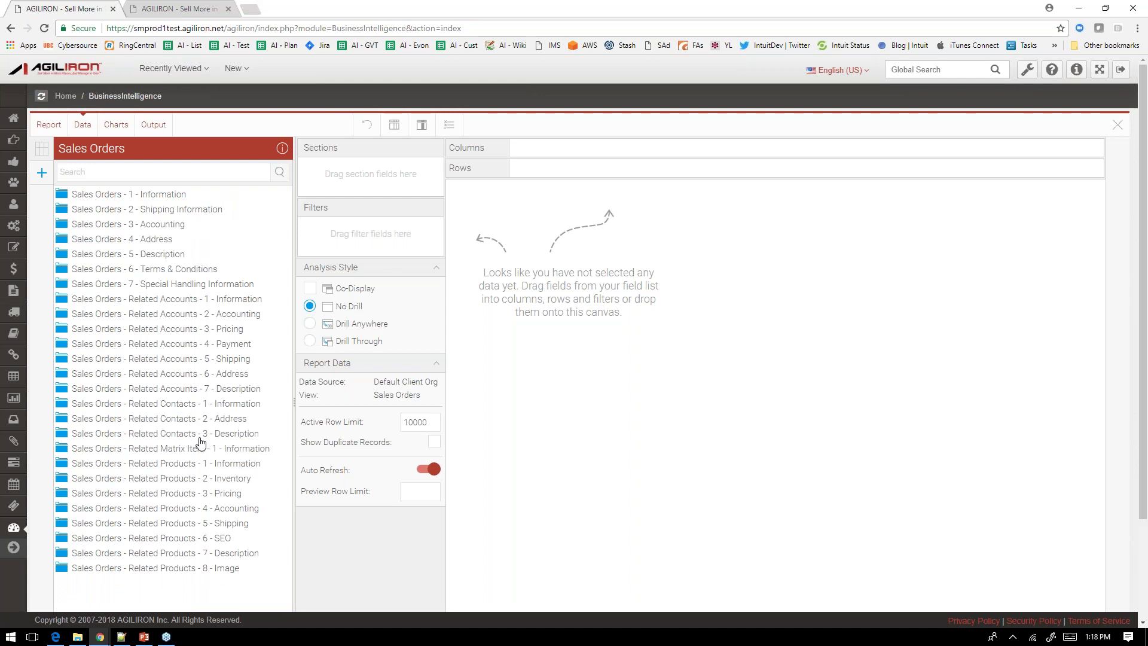
left_click(172, 466)
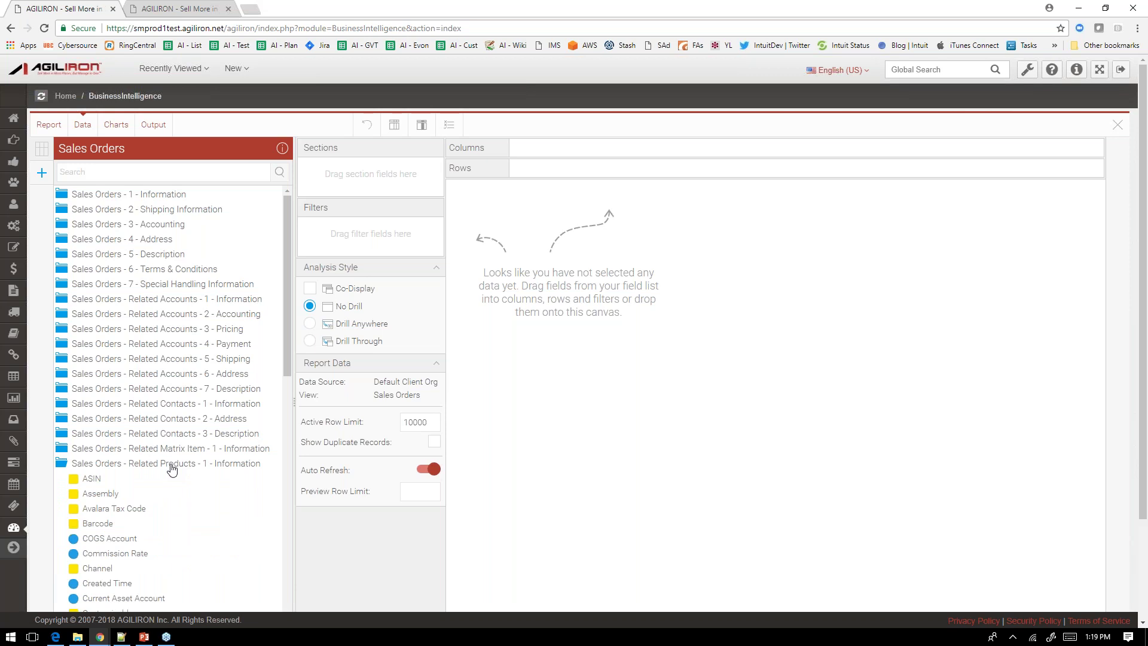
left_click_drag(284, 238, 282, 193)
left_click(112, 466)
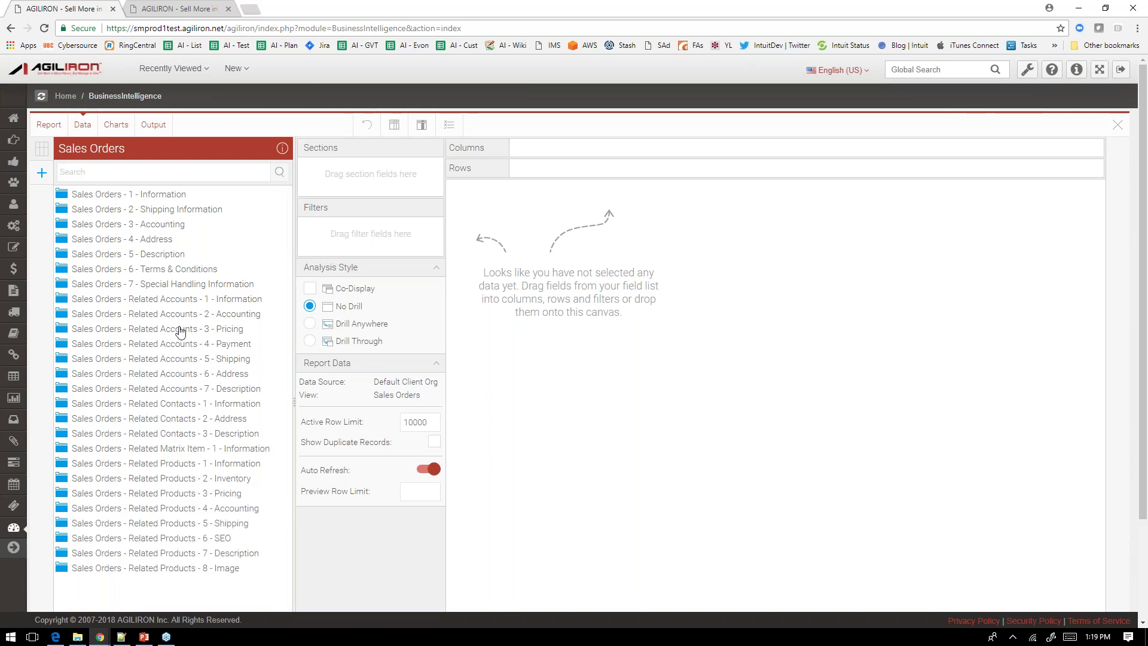
Find the Order No and Subject fields by searching the field list and add both as report columns
left_click(114, 173)
type("Order no")
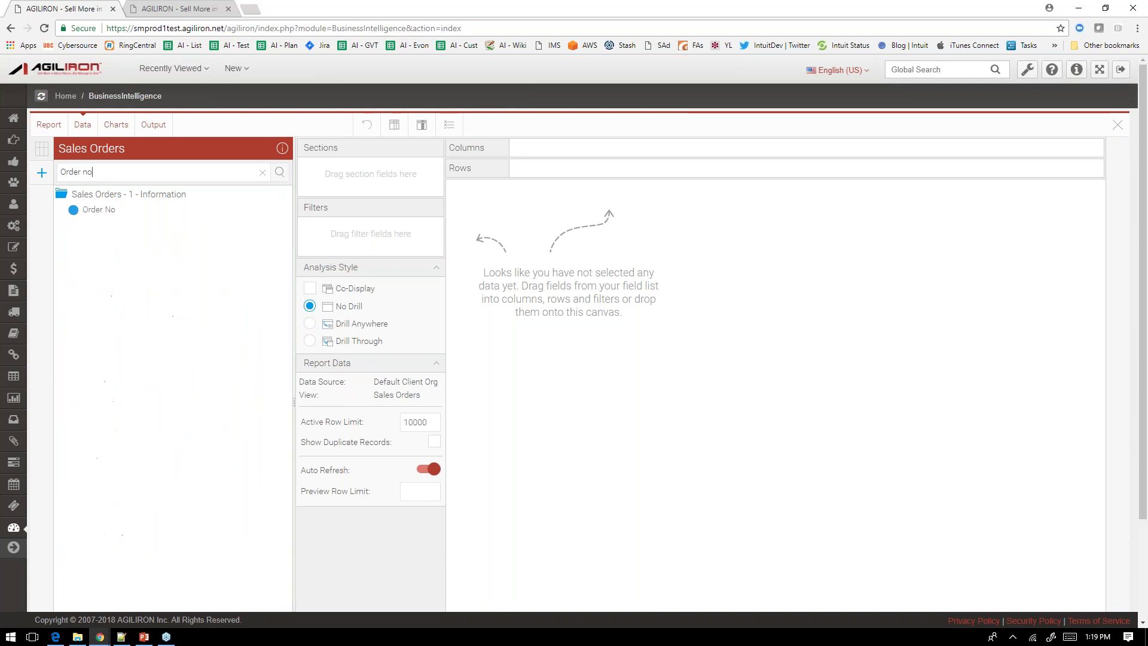
left_click_drag(102, 211, 543, 278)
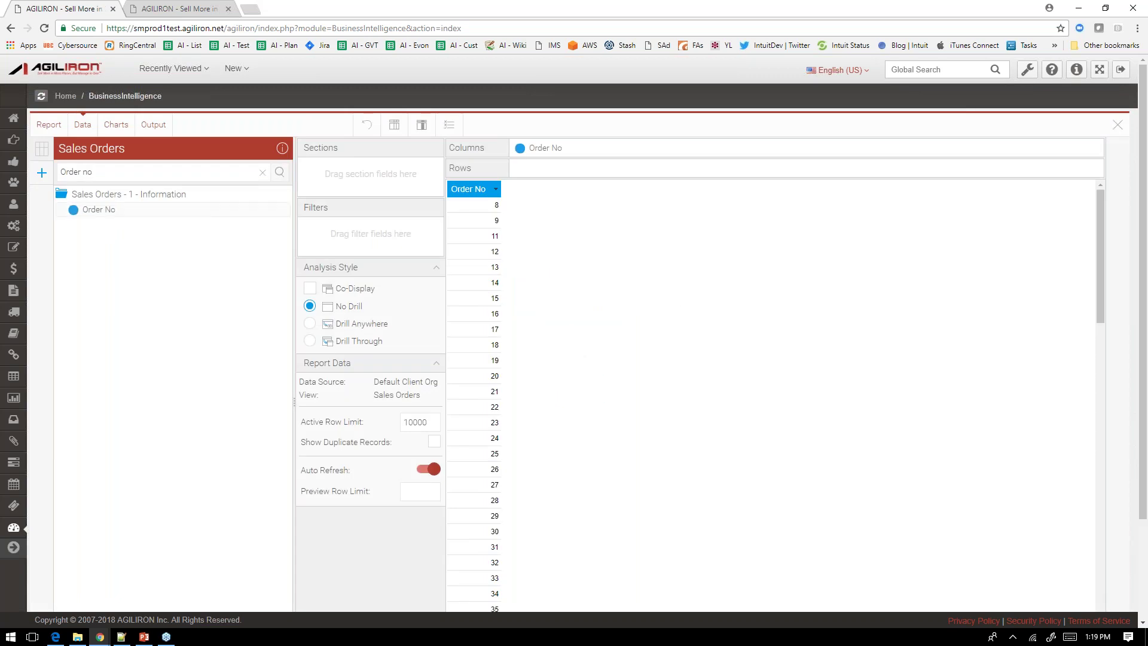
triple_click(78, 171)
type("subject")
left_click_drag(95, 209, 584, 325)
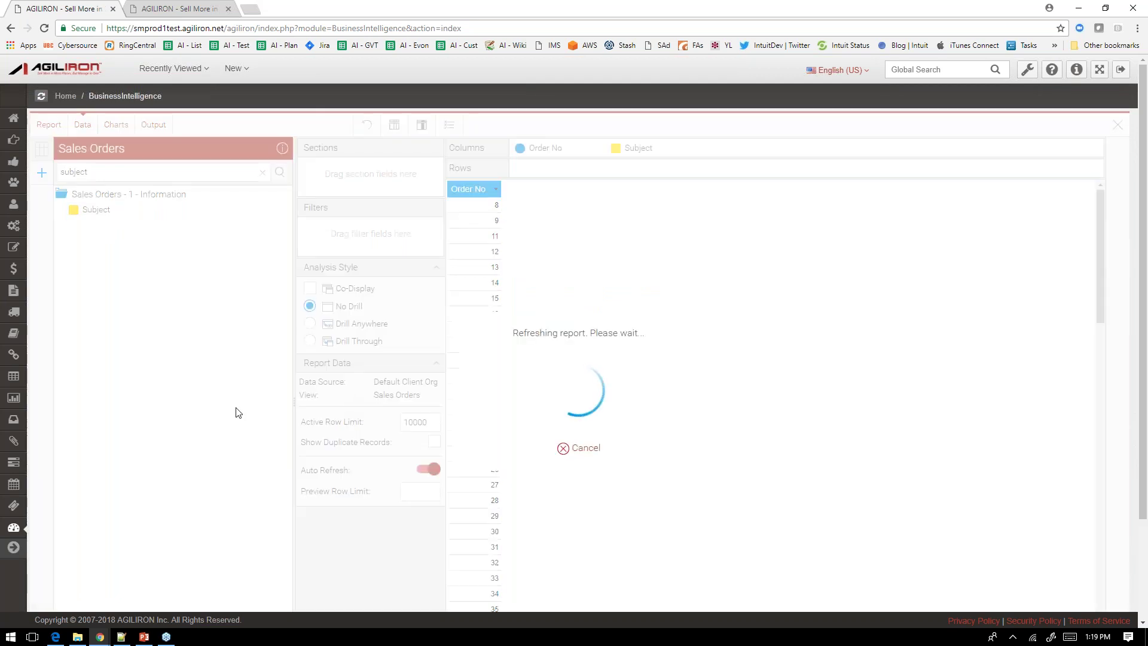
Search the field list for "account name" and add the Related Accounts Account Name field as a column after Subject
key("BackSpace")
key("BackSpace")
key("BackSpace")
key("BackSpace")
key("BackSpace")
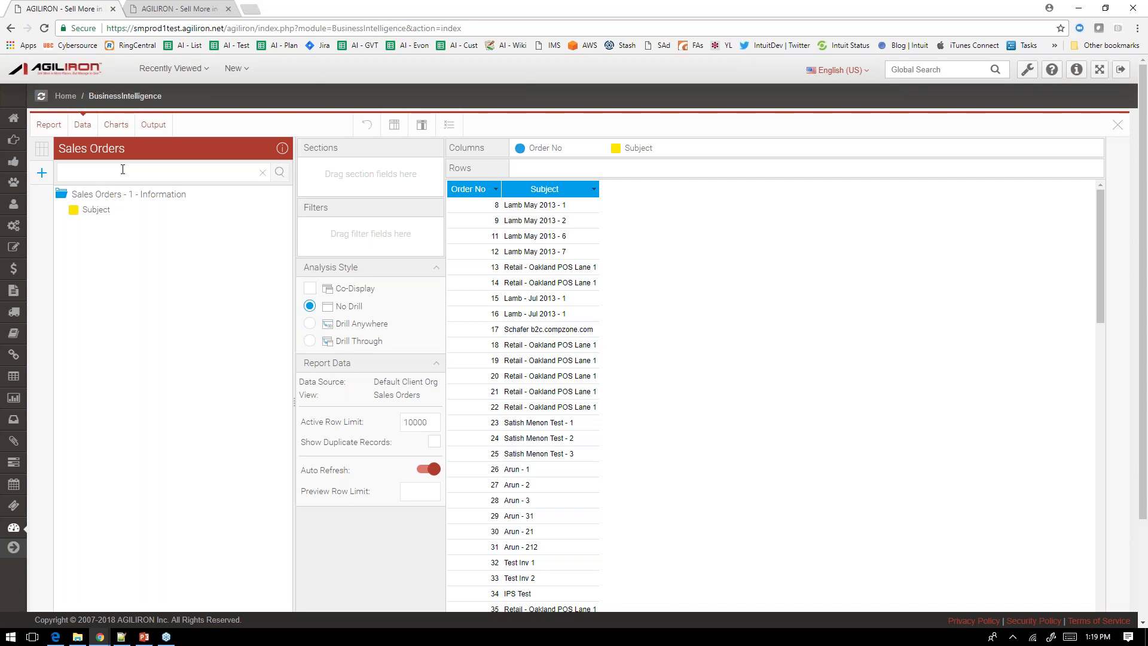
type("account name")
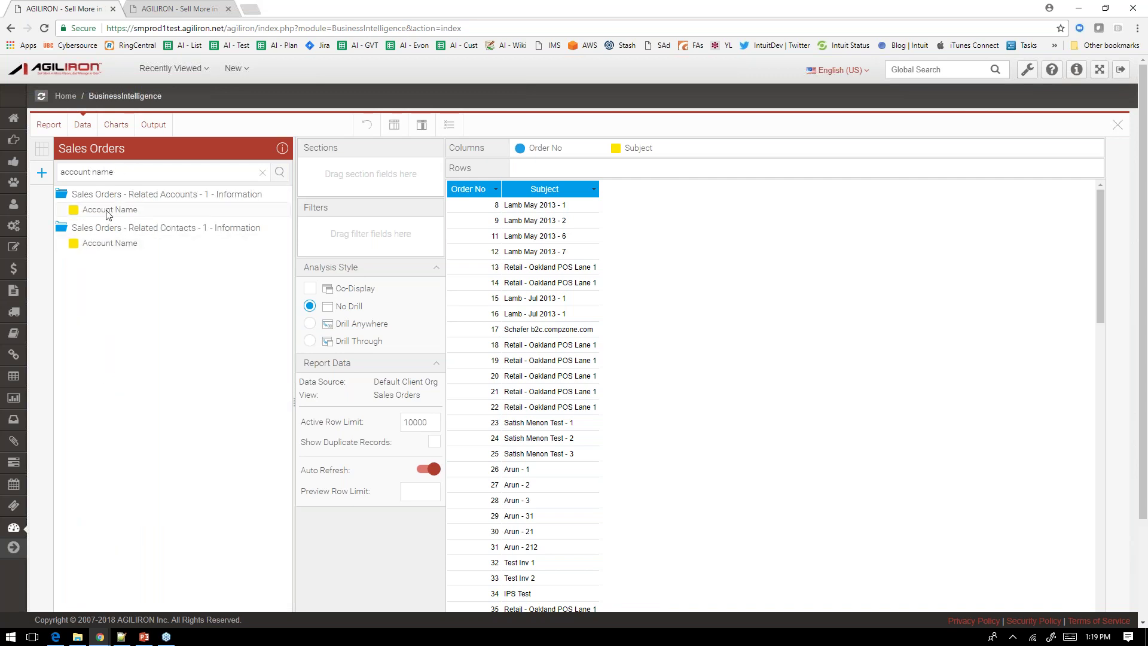
left_click_drag(109, 214, 742, 291)
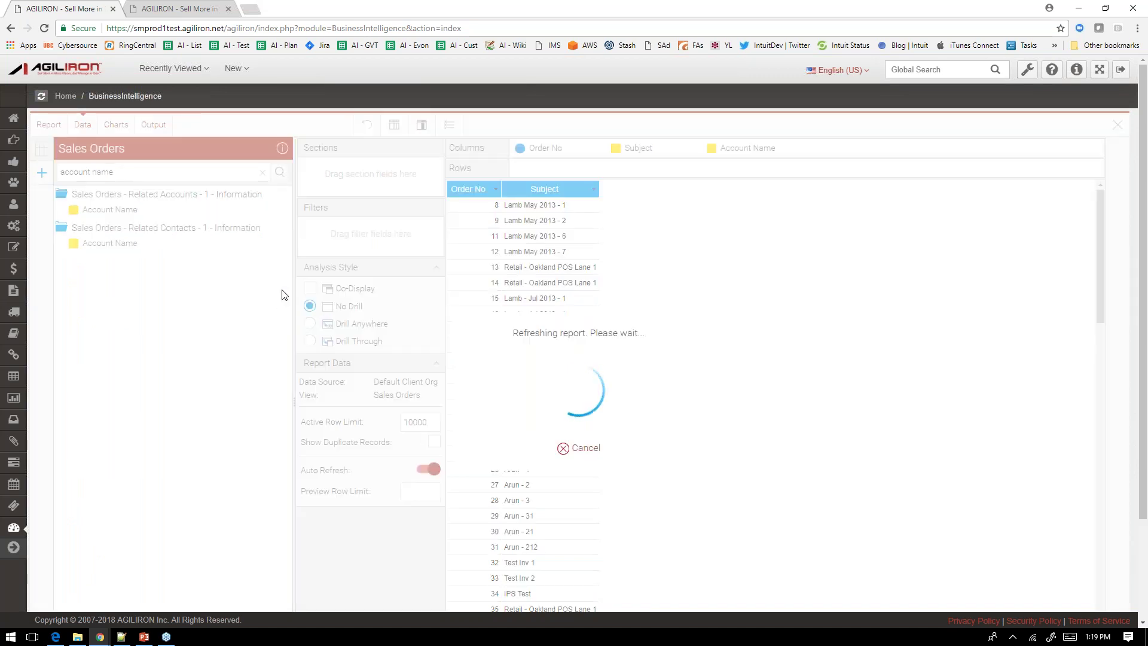
Search the fields for "channel" and add the sales order's Channel and Channel Order ID as columns after Account Name
left_click_drag(114, 173, 55, 177)
type("channel")
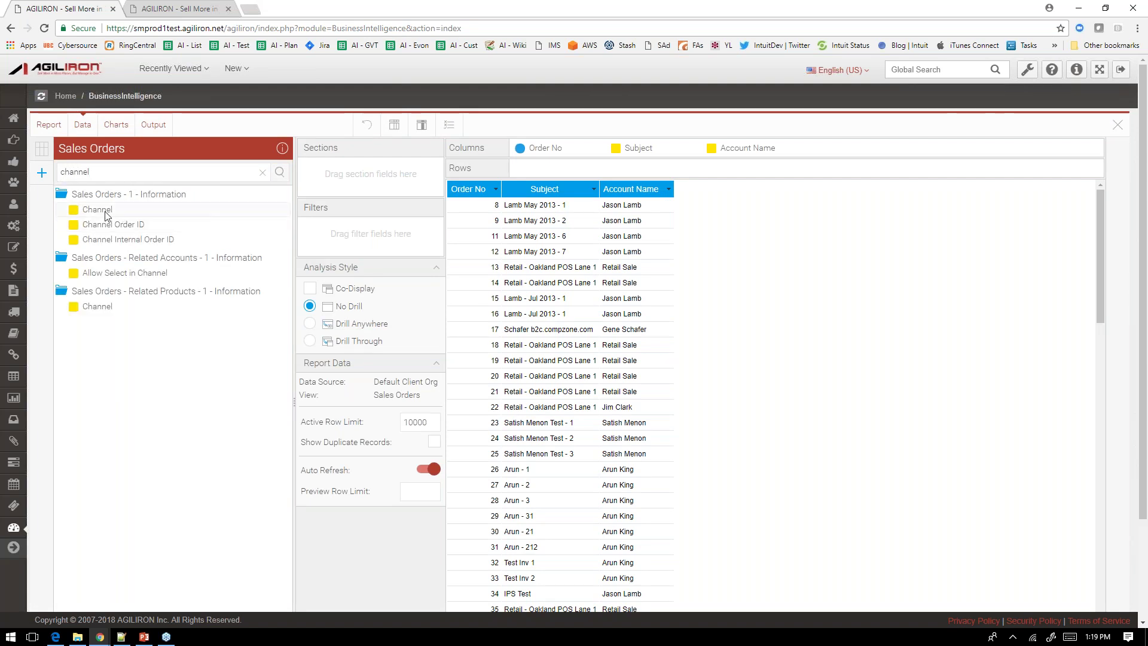
left_click_drag(136, 217, 777, 305)
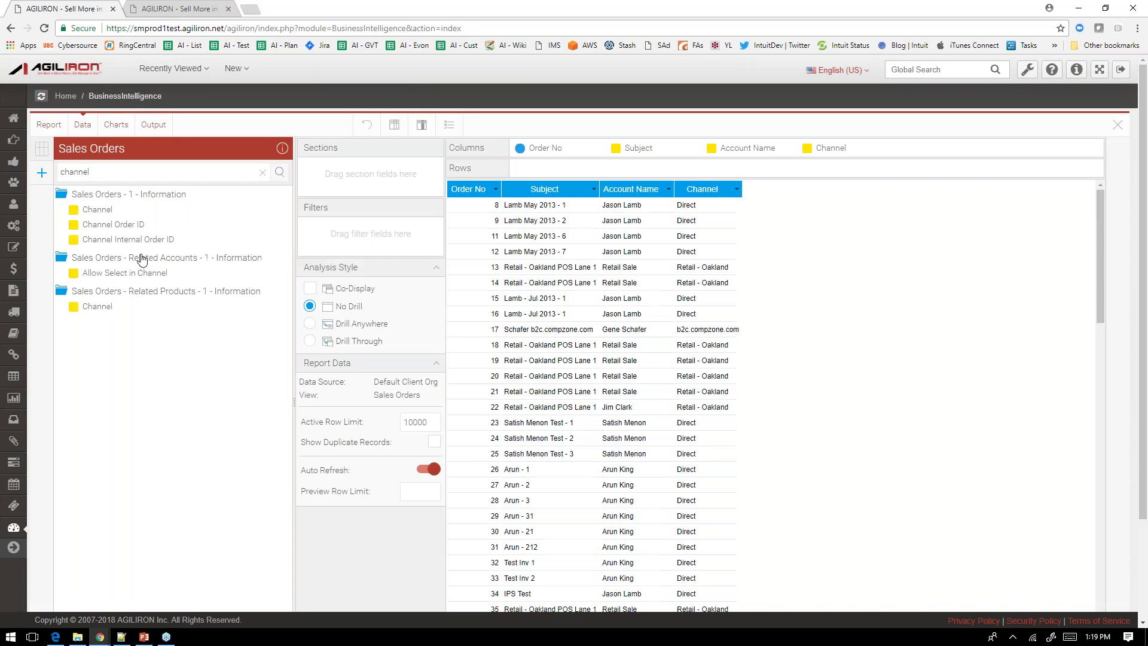
left_click_drag(116, 225, 781, 296)
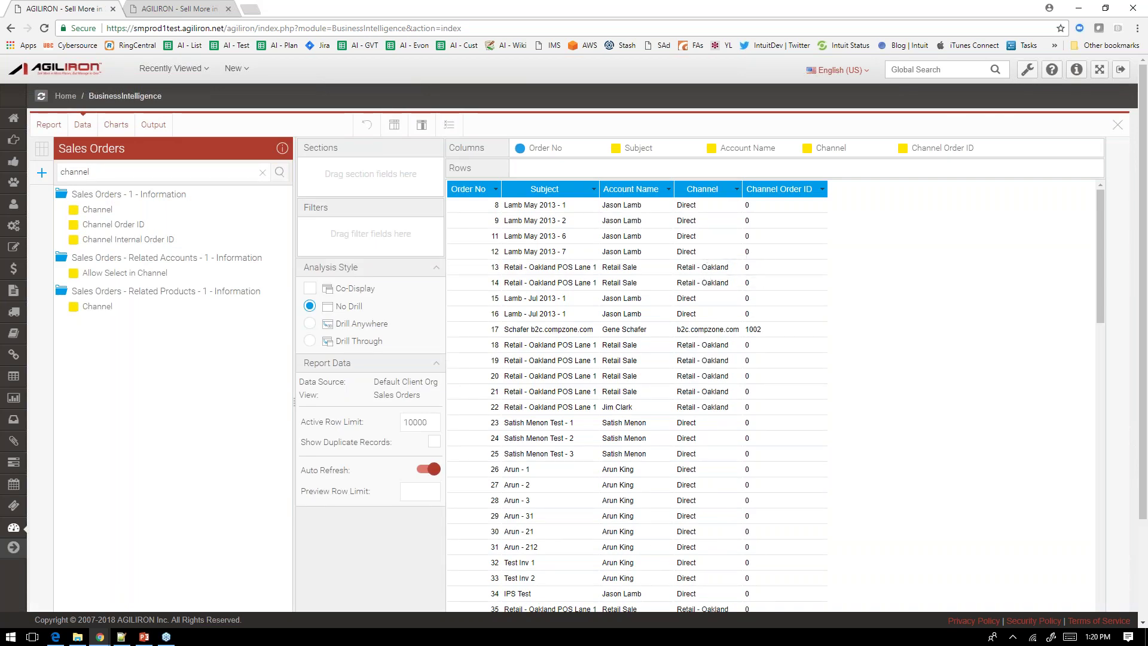
Find the Created Time and Status fields of Sales Orders - 1 - Information and add them as the last report columns
double_click(74, 171)
type("Cred")
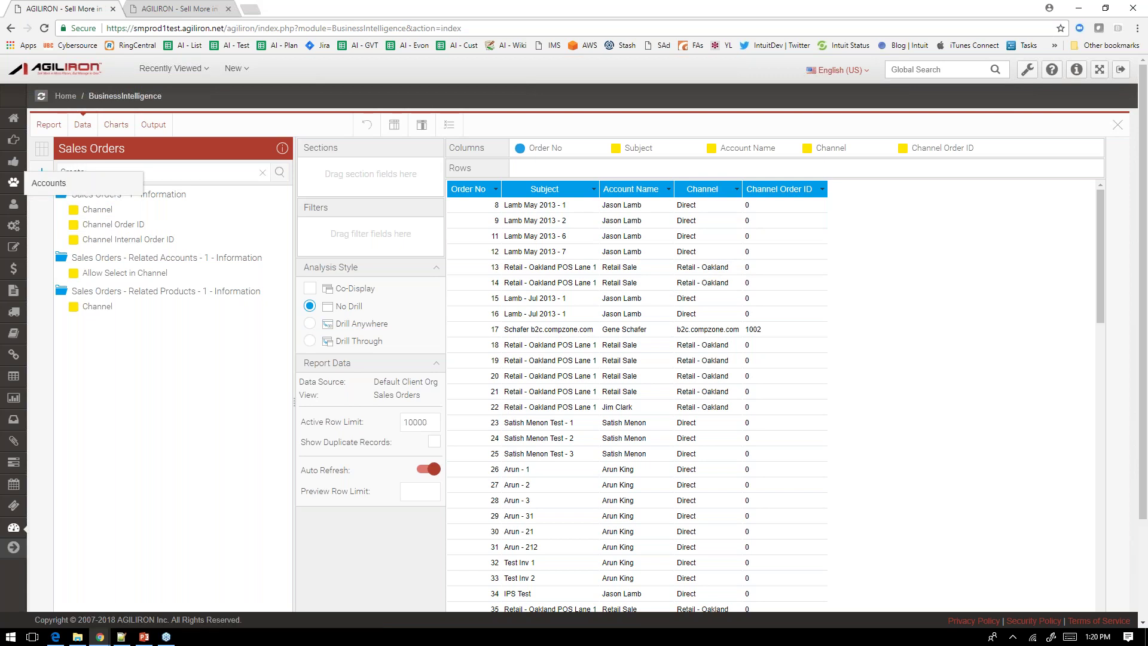
left_click_drag(113, 211, 895, 293)
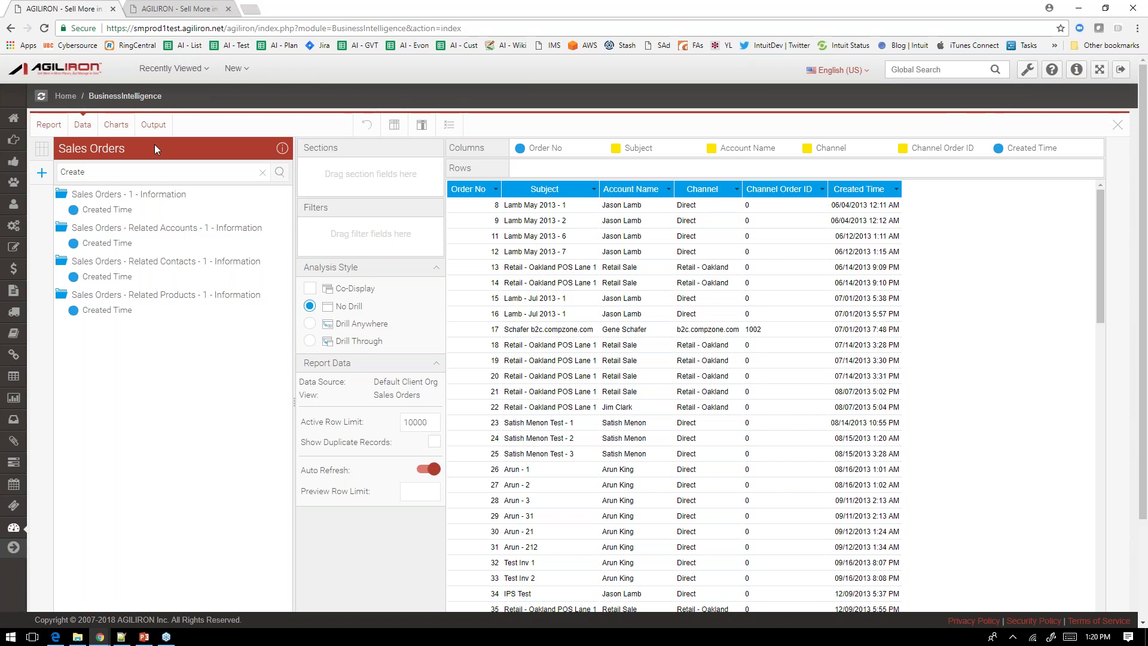
double_click(73, 172)
type("Status")
left_click_drag(111, 214, 959, 264)
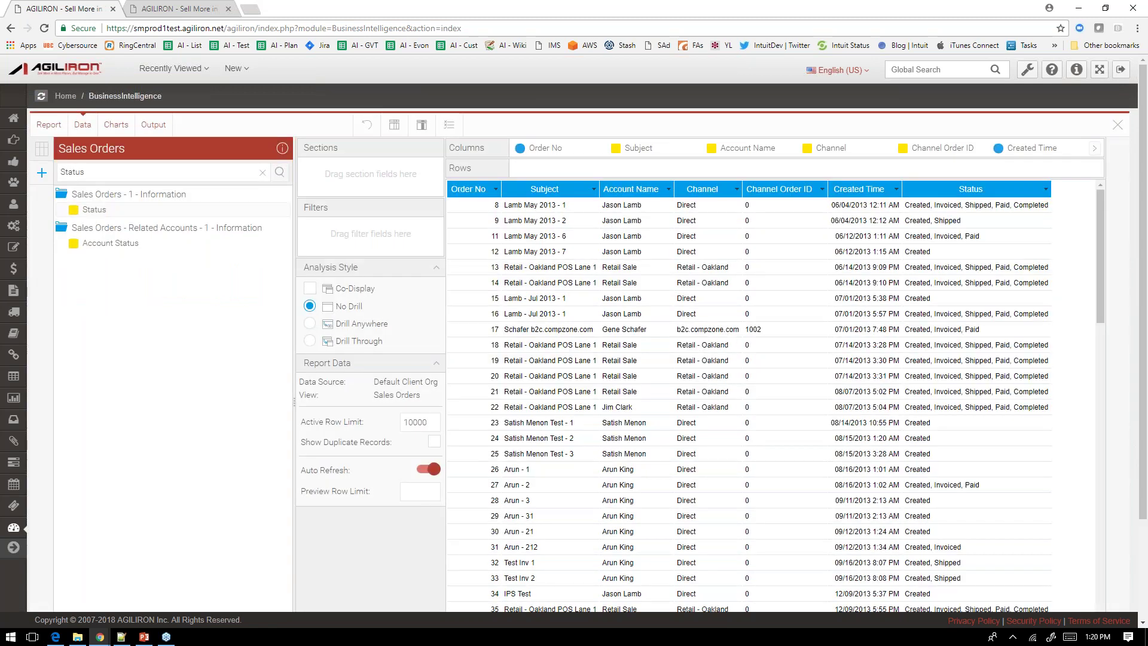
Search for "Product", add Product Name from Related Products - 1 - Information to the report, and move it to the first column
left_click_drag(102, 168, 58, 175)
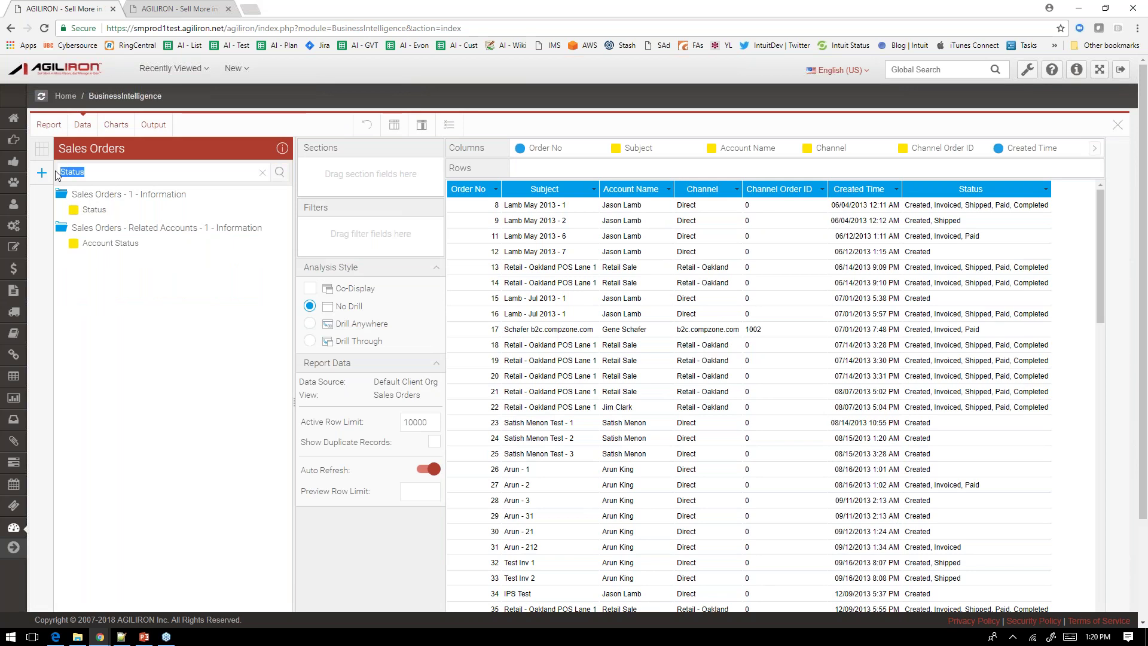
type("Product")
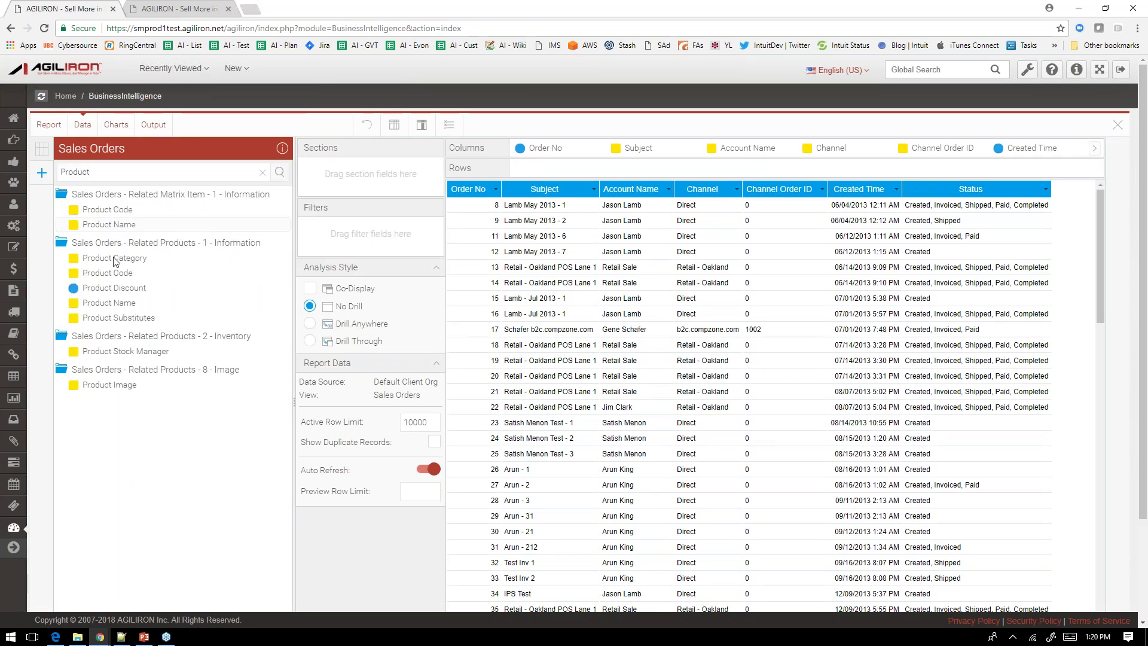
left_click_drag(122, 303, 675, 307)
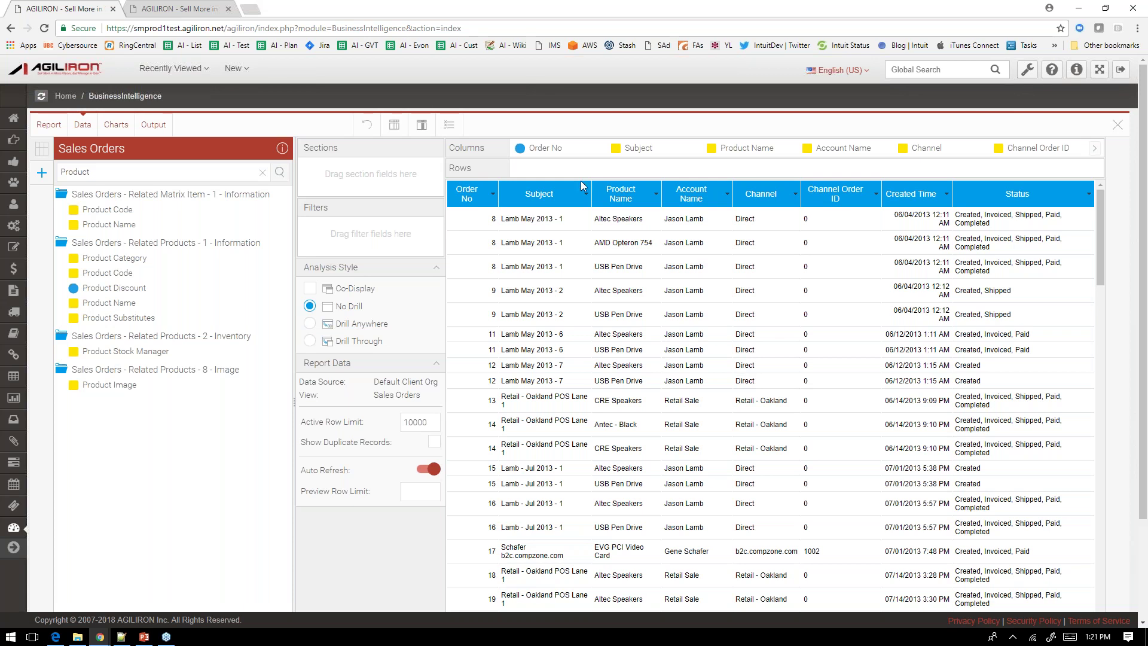
left_click_drag(624, 193, 471, 244)
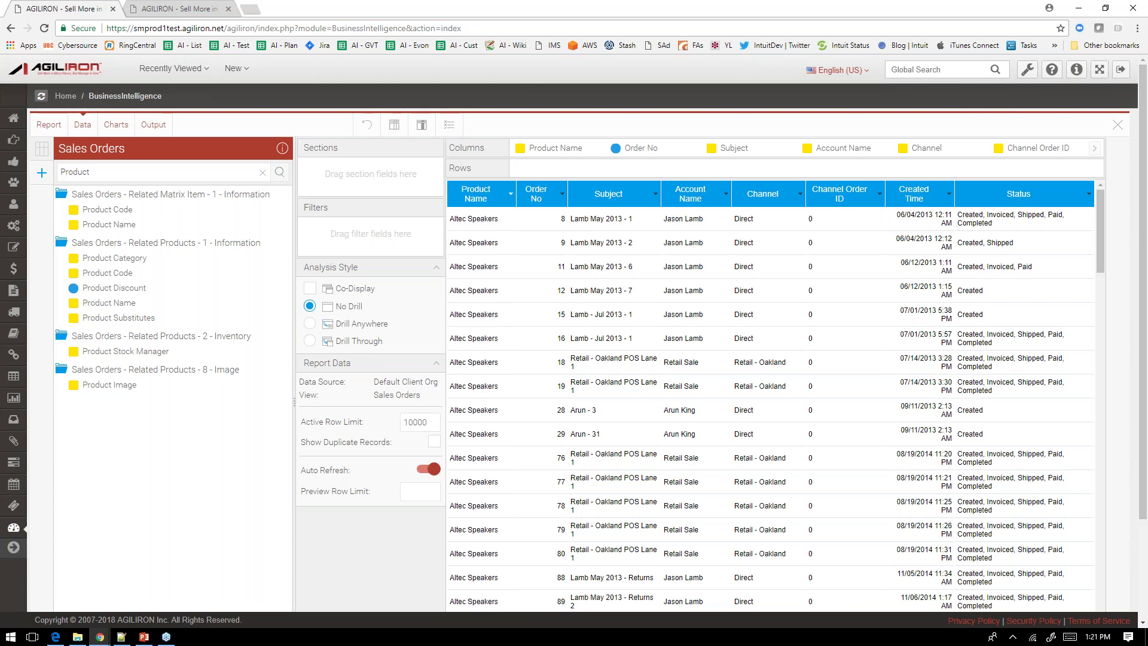
Turn on Suppress Duplicates in the Product Name column's formatting and review the grouped order rows
left_click(512, 195)
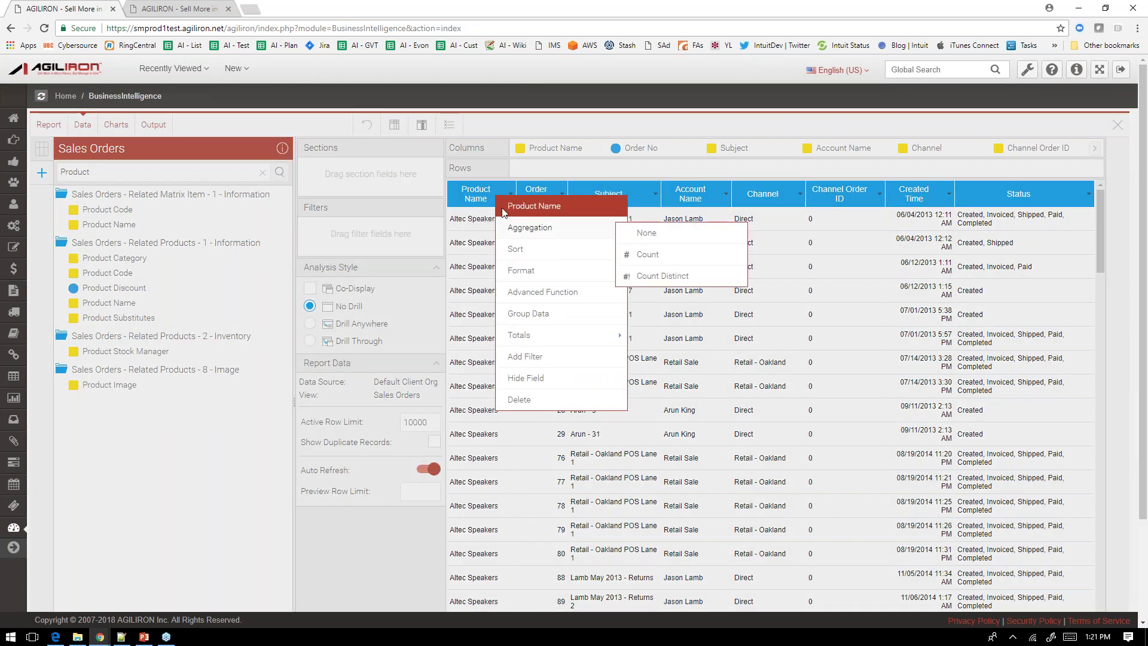
mouse_move(562, 267)
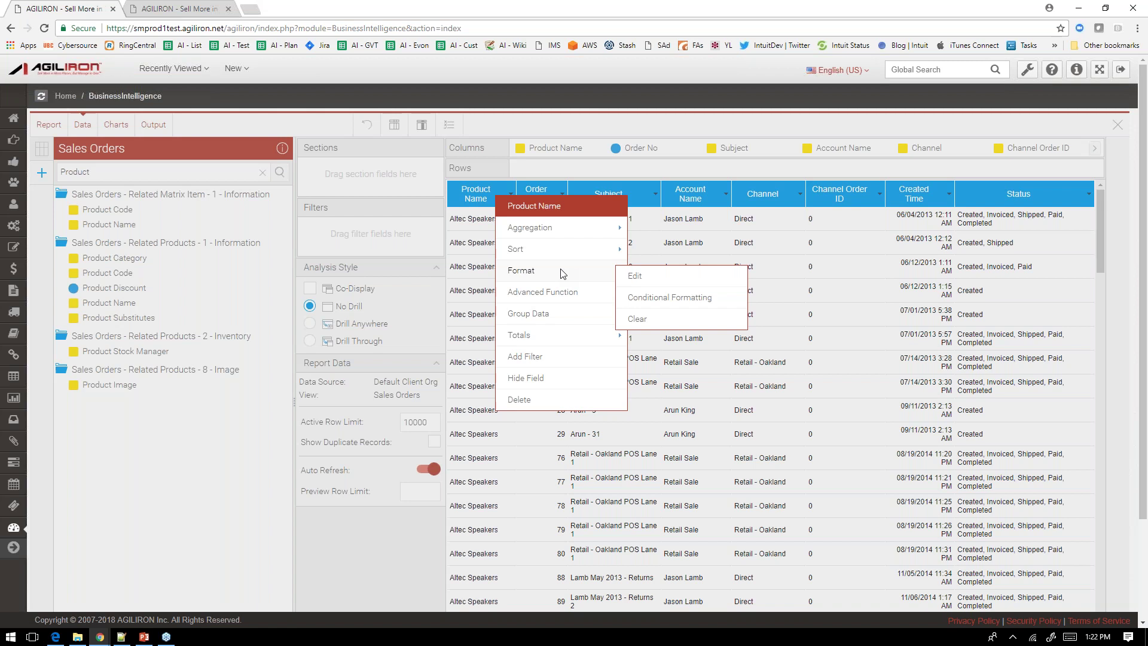
left_click(635, 279)
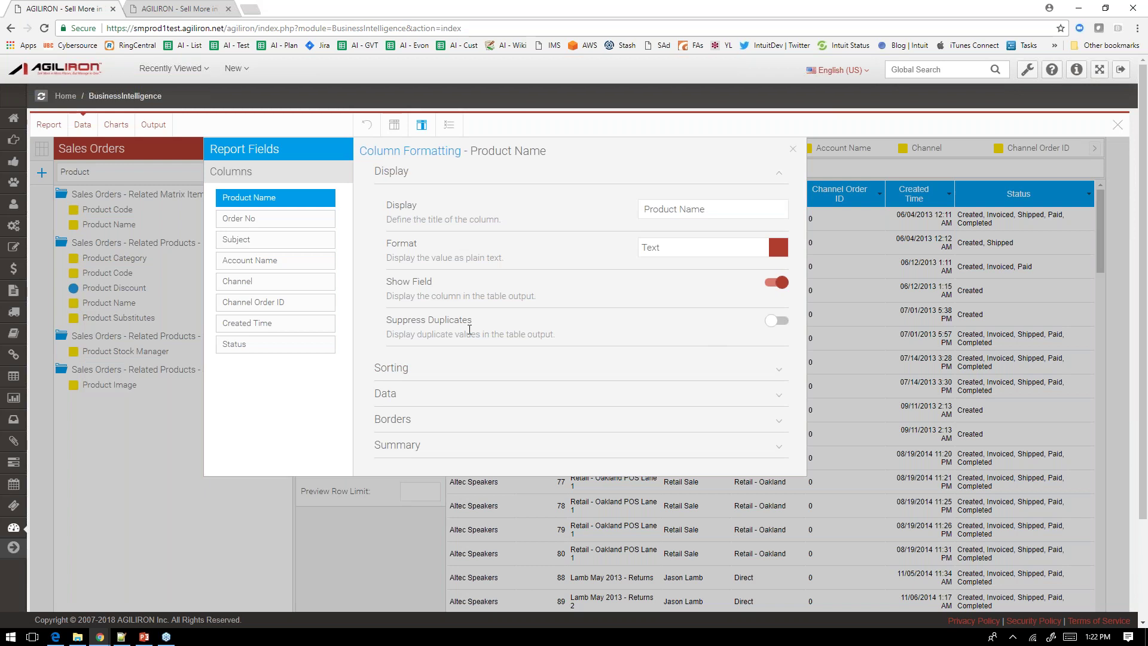
left_click(779, 321)
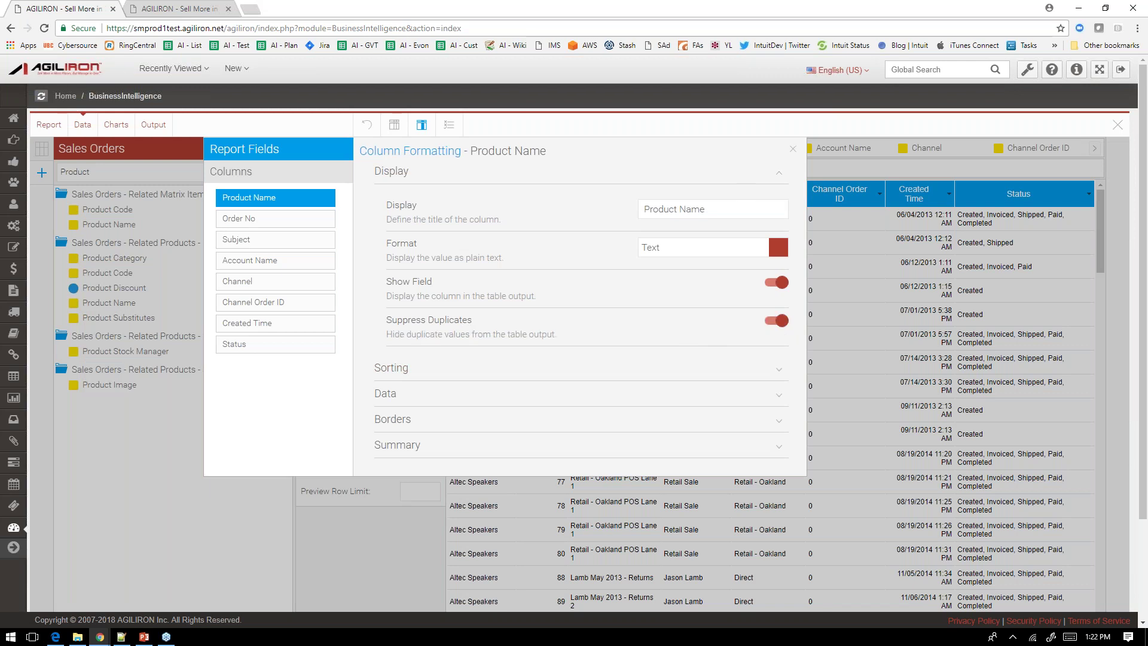
left_click(794, 152)
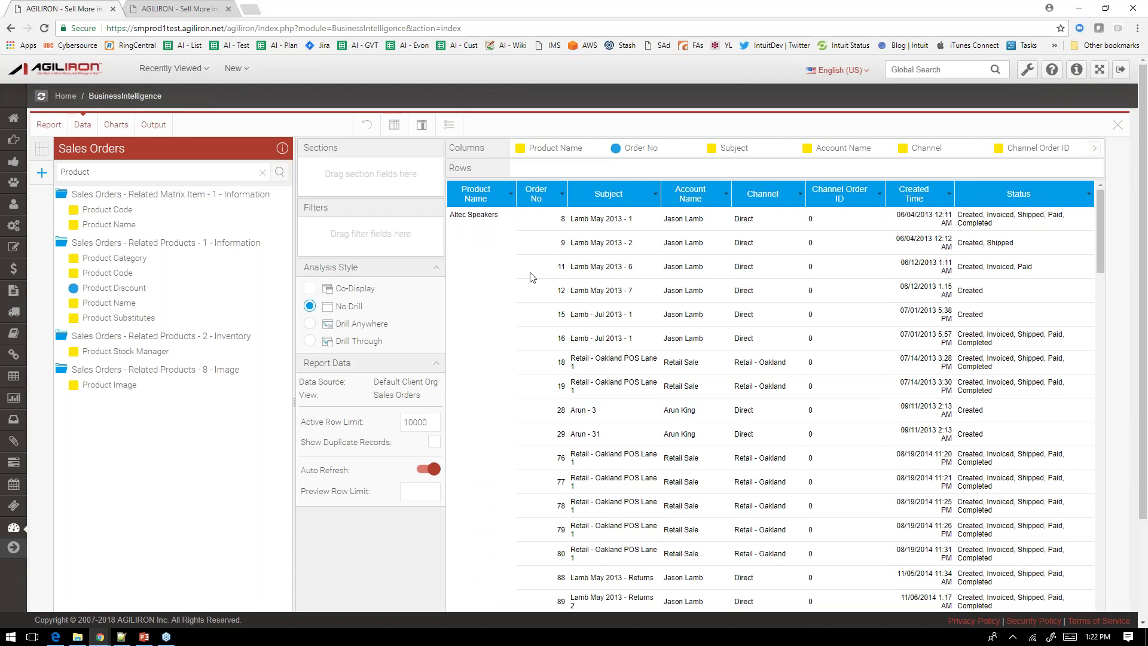
scroll(532, 276, "down", 15)
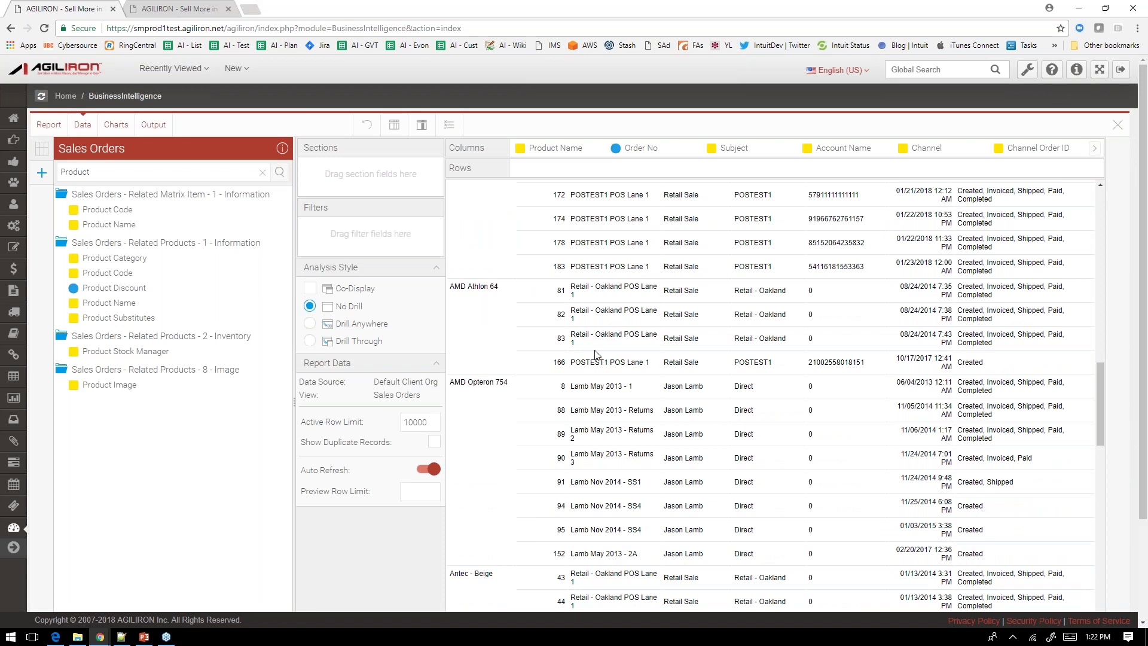
scroll(595, 354, "down", 2)
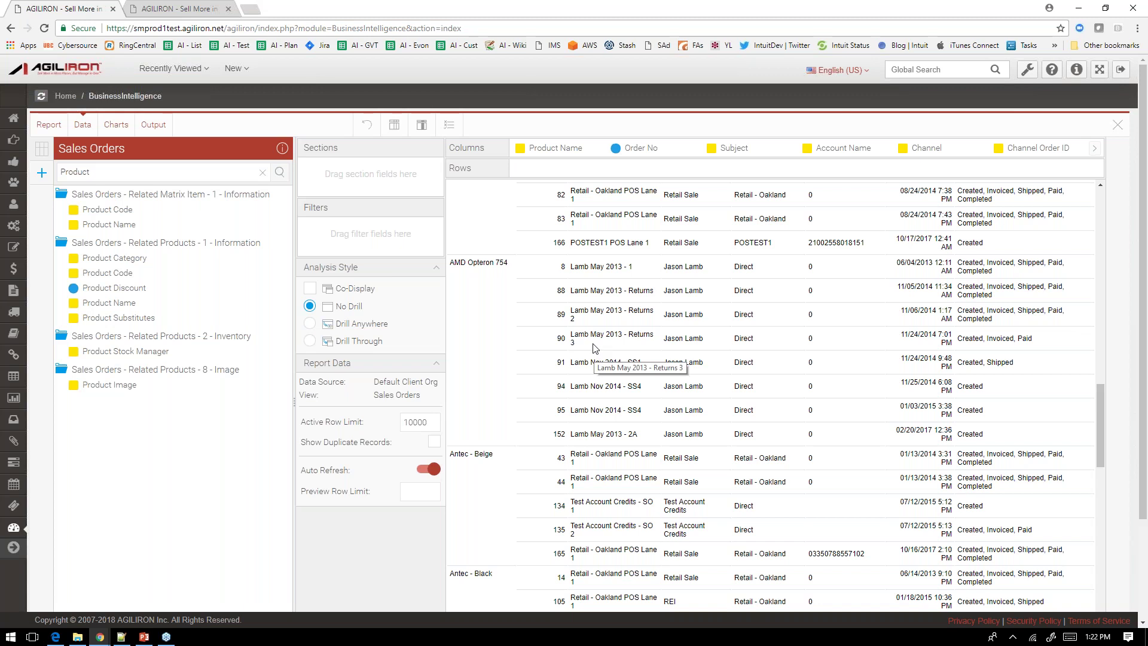
scroll(595, 348, "up", 10)
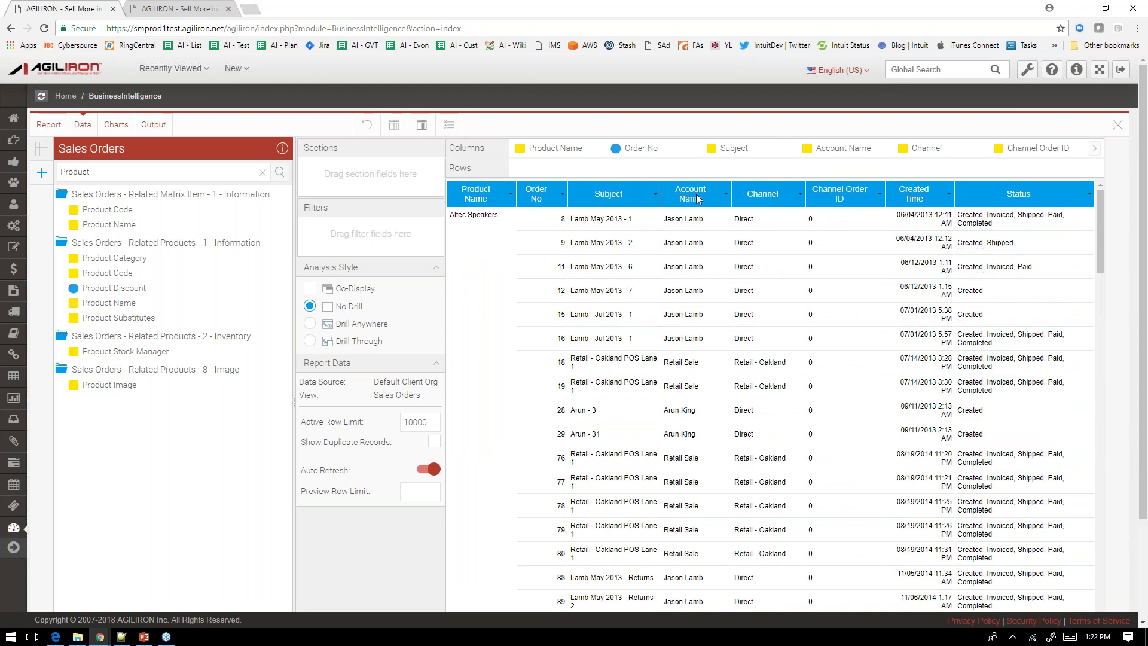
Move the Account Name column directly after Product Name and turn on Suppress Duplicates for it
left_click_drag(696, 199, 527, 195)
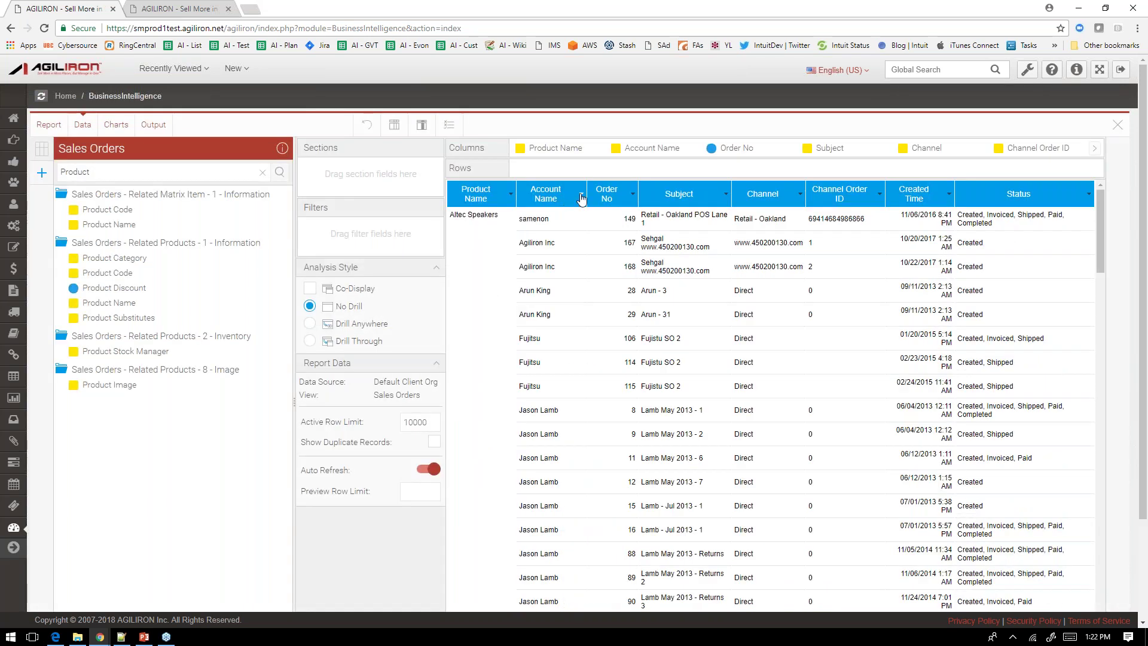
left_click(581, 195)
mouse_move(689, 272)
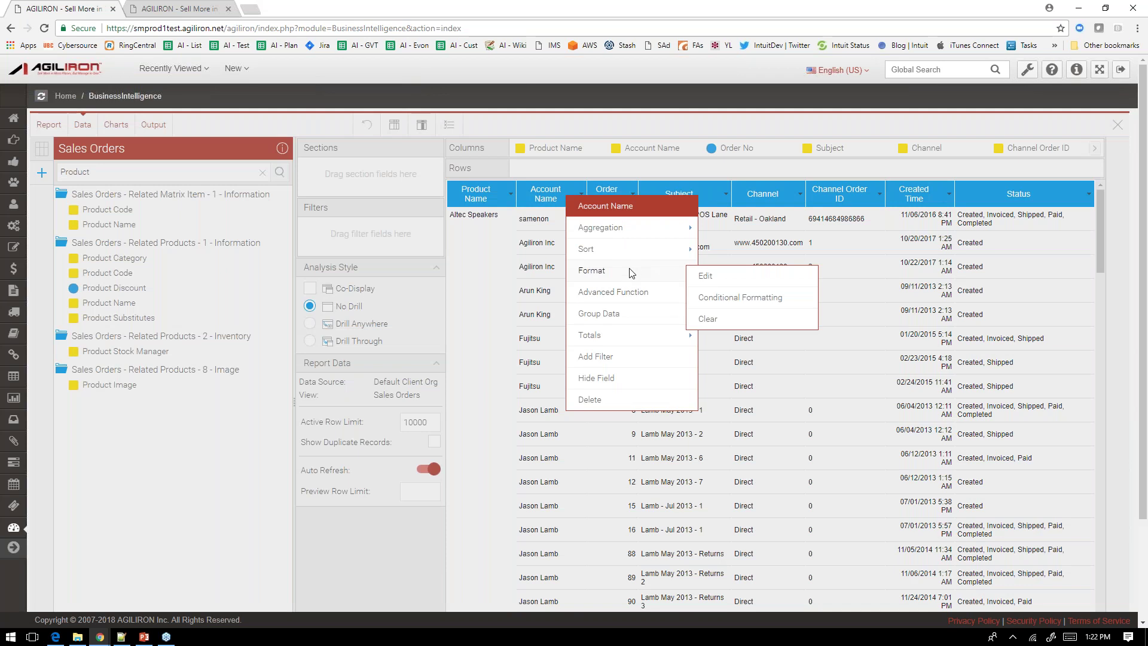
left_click(707, 290)
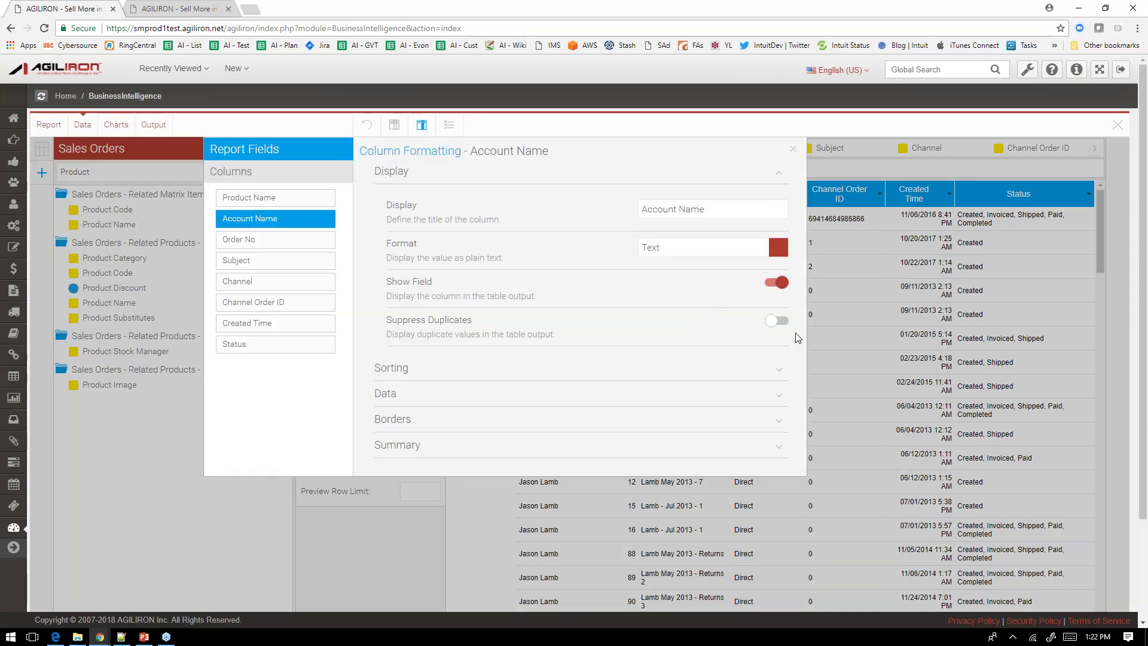
left_click(776, 321)
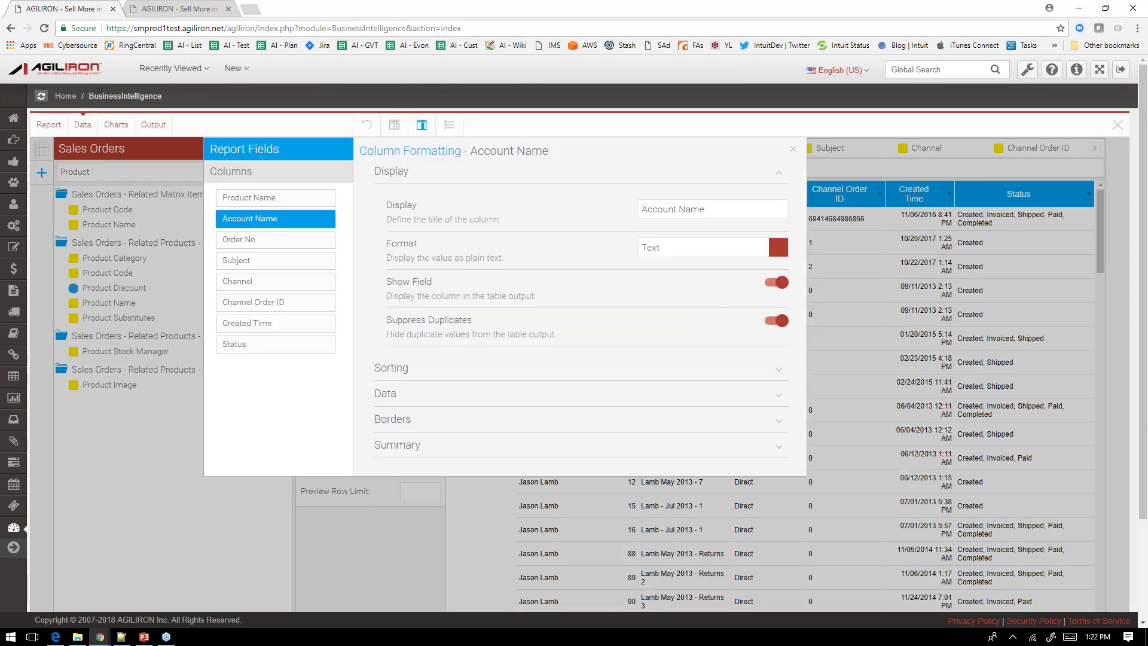
left_click(793, 148)
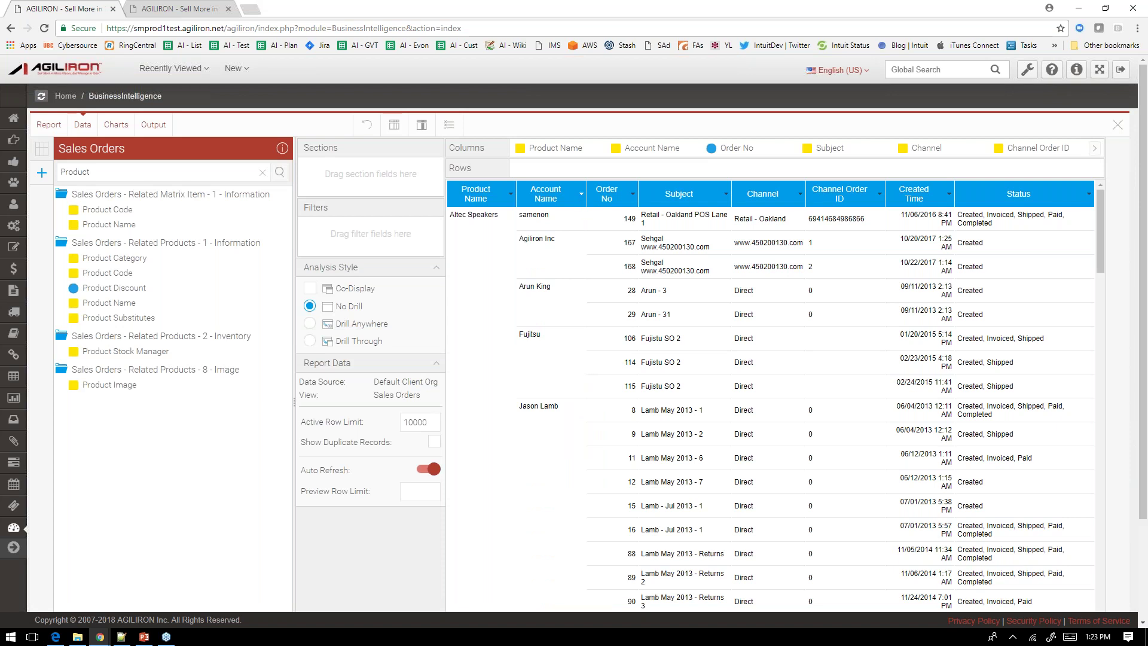
Change the display title of the Account Name column to "Customer" in its column formatting
left_click(583, 199)
mouse_move(670, 270)
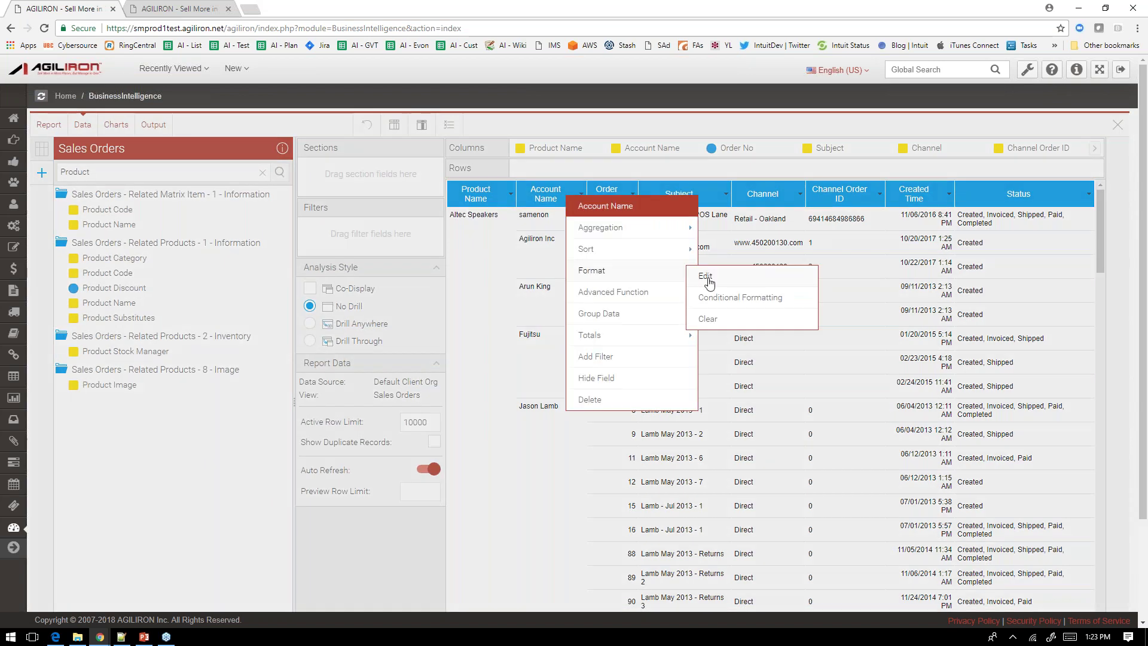
left_click(707, 290)
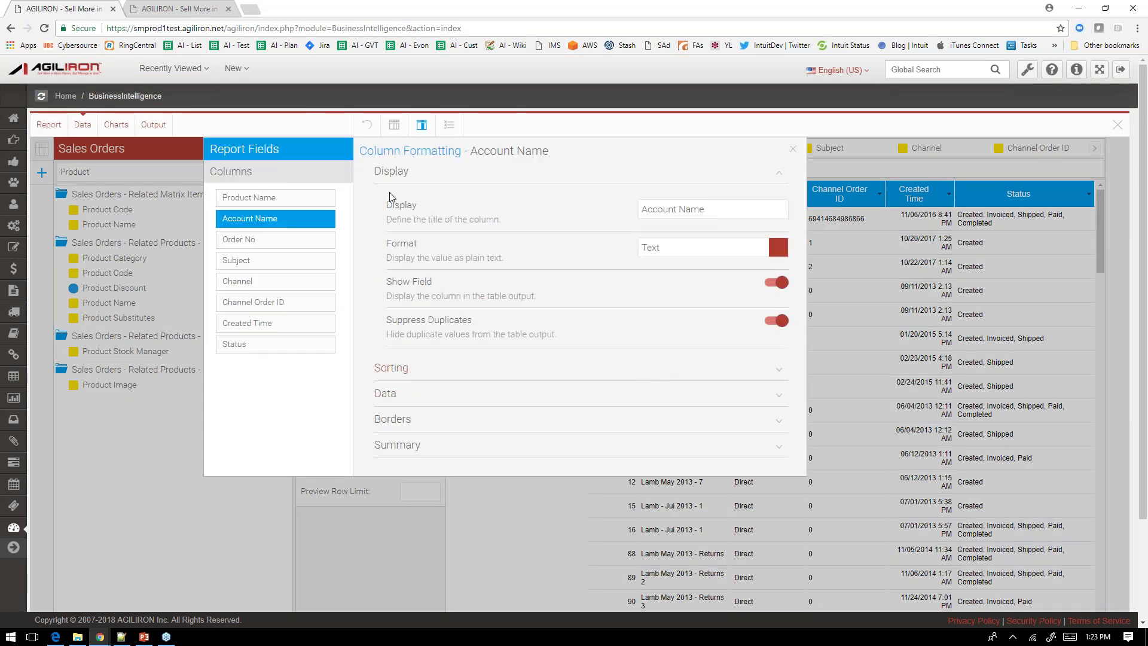
left_click_drag(708, 209, 610, 216)
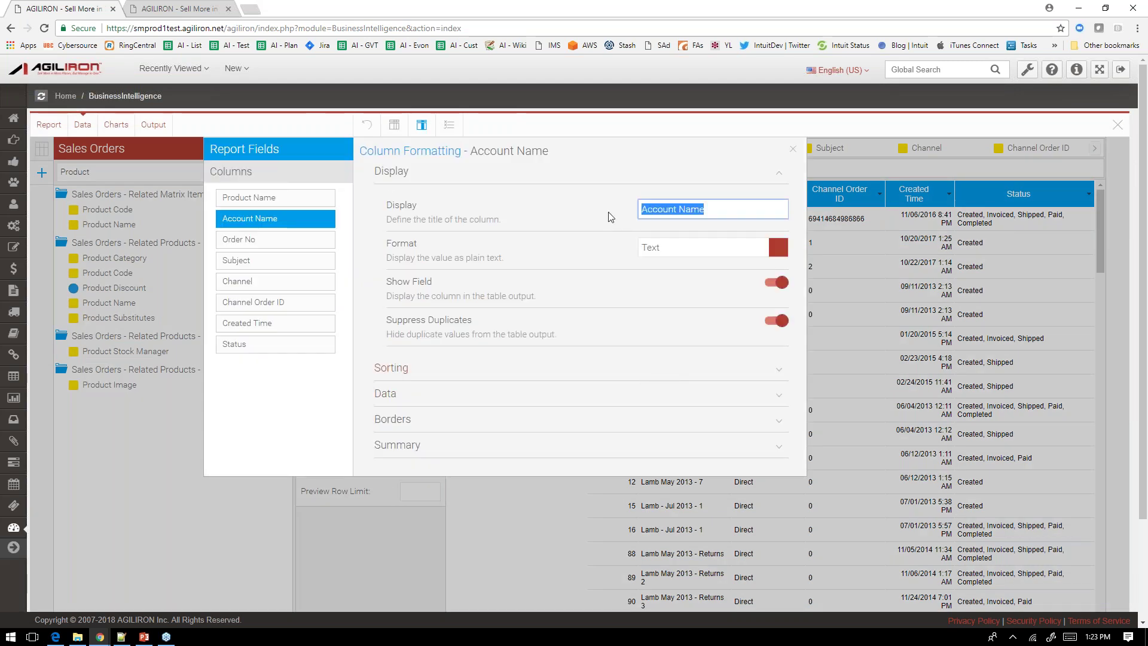
type("Customer")
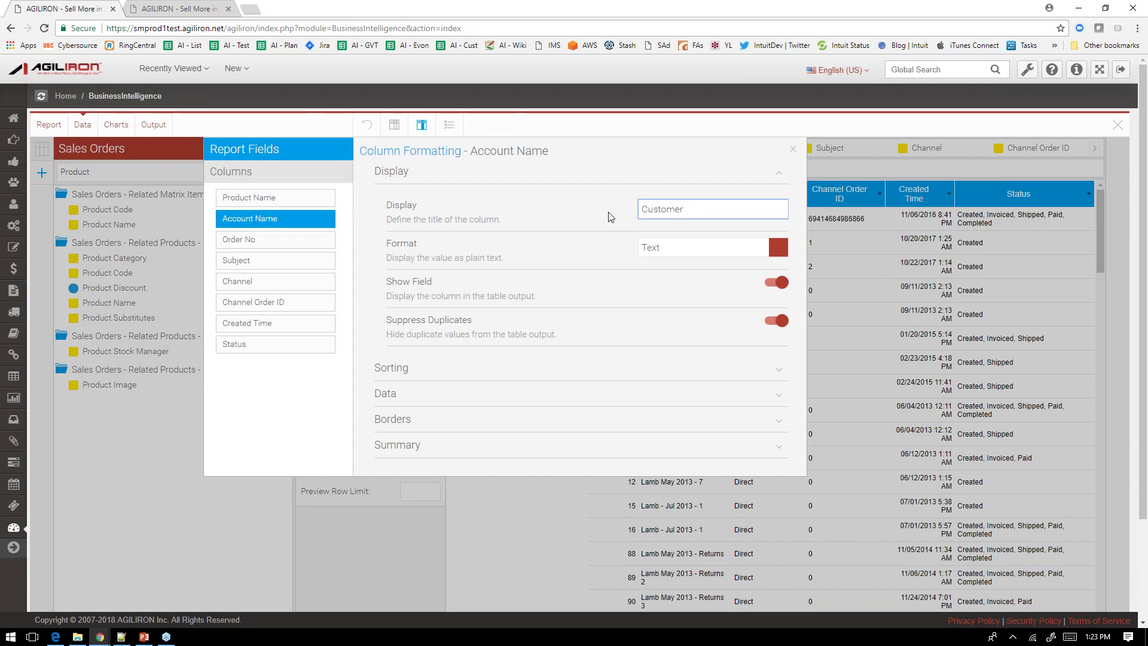
left_click(610, 216)
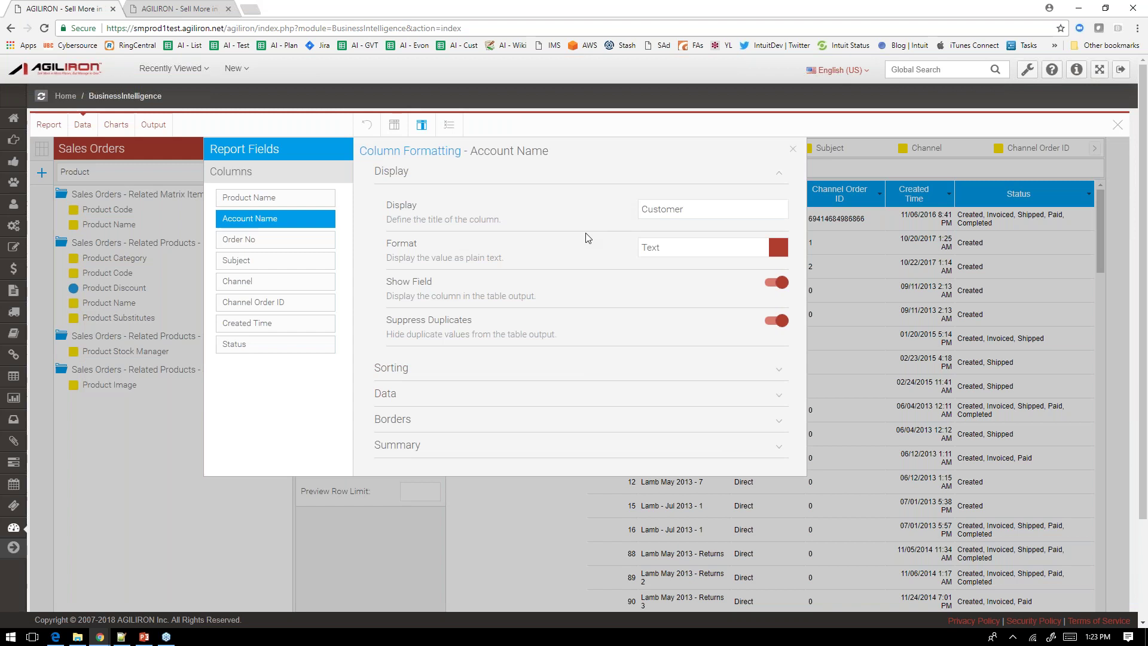
Review the Account Name column's sorting, data style and border options, including the custom text style settings, and leave the formatting
left_click(399, 371)
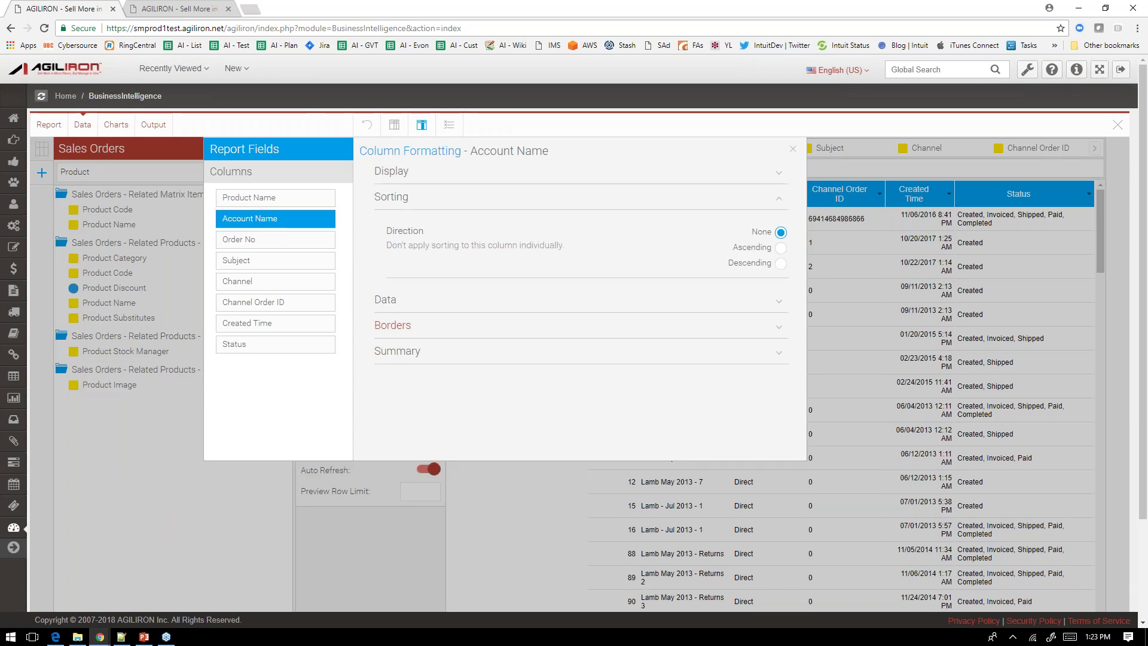
left_click(389, 302)
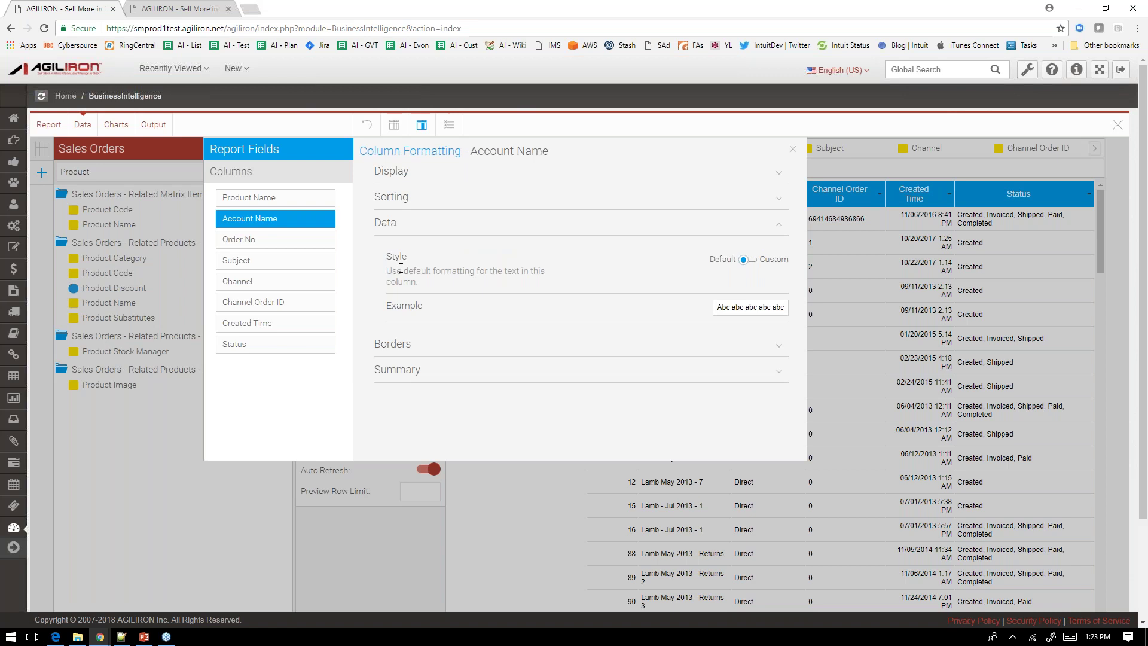
left_click(754, 263)
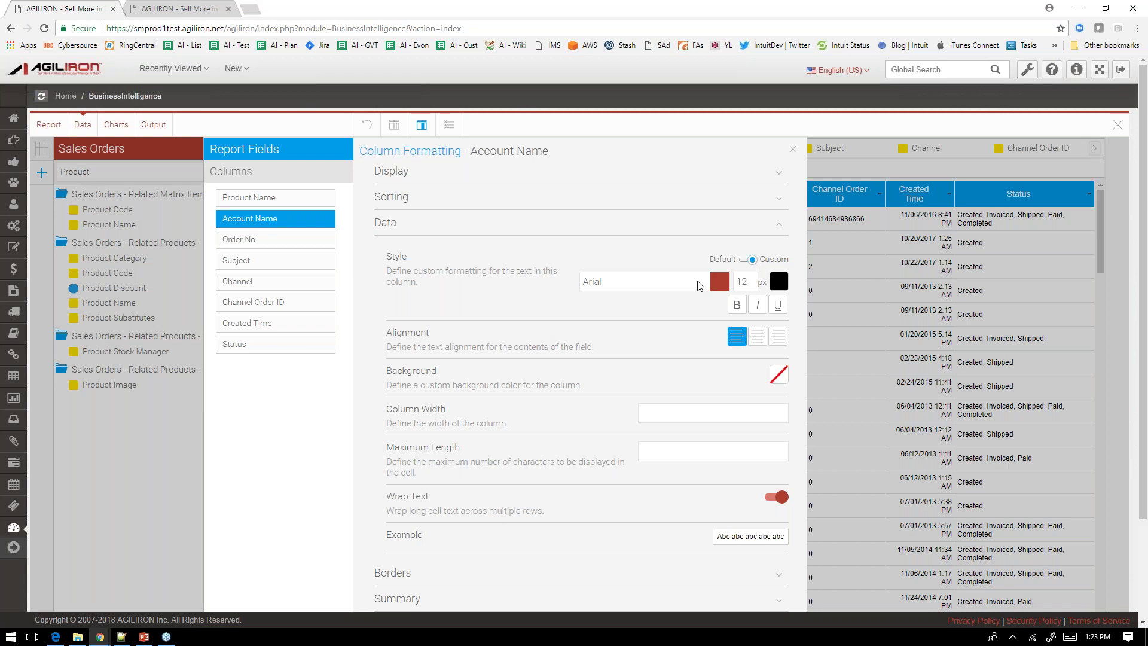
left_click(747, 261)
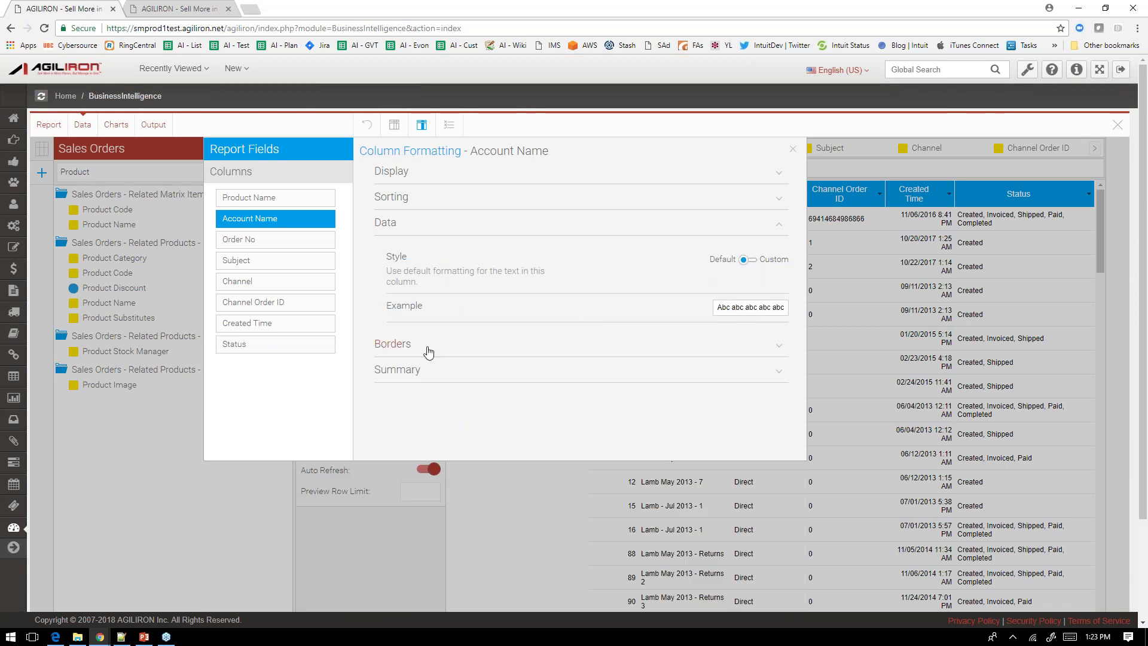
left_click(409, 350)
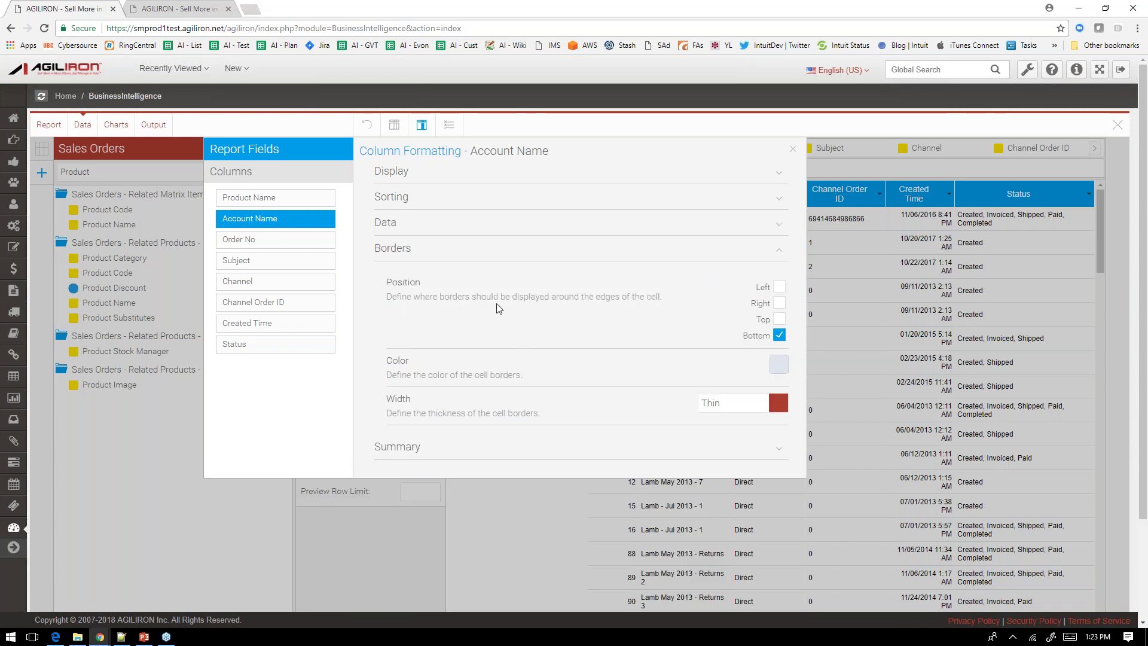
left_click(397, 254)
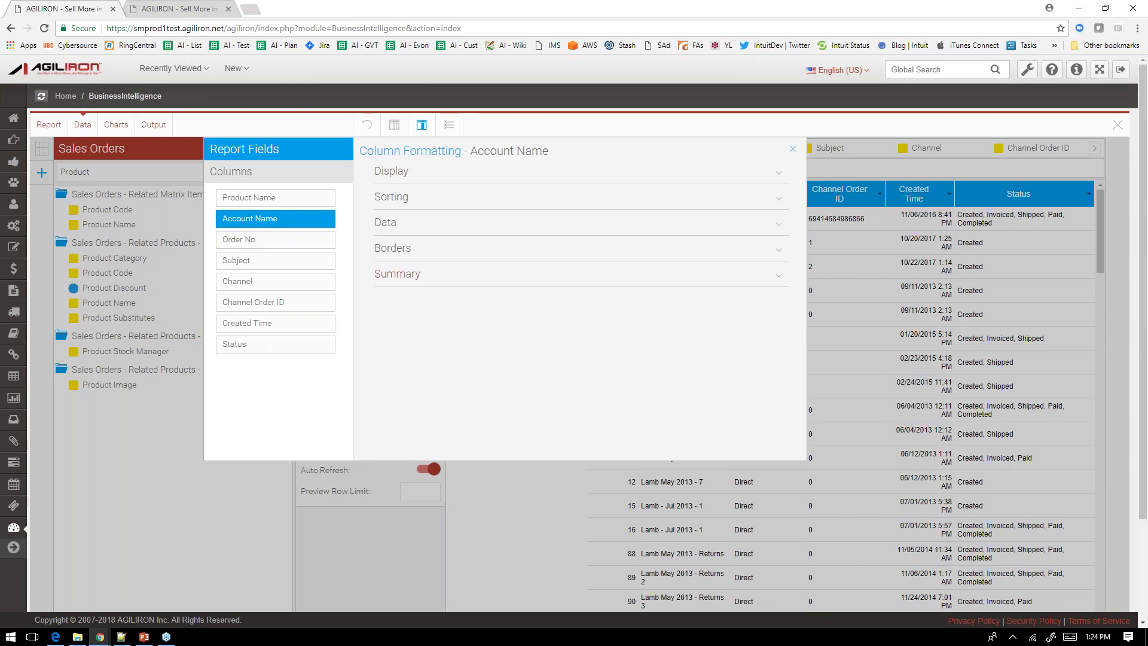
left_click(792, 149)
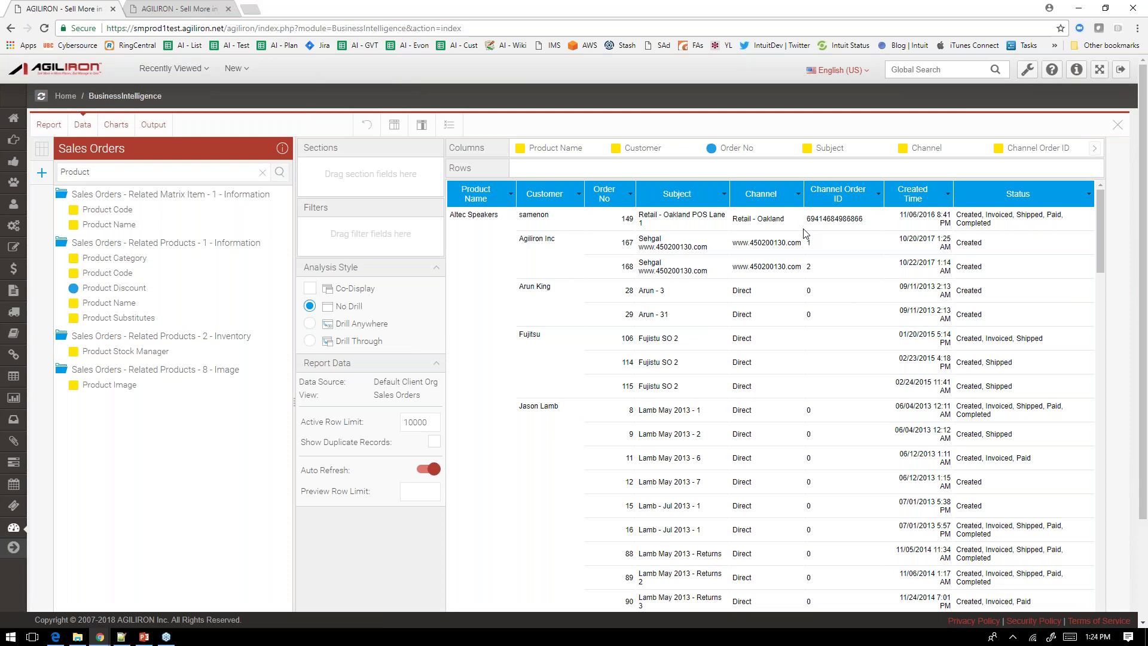
Search the fields for "order total" and add Order Total to the report between Channel Order ID and Created Time
left_click_drag(120, 171, 52, 172)
type("order")
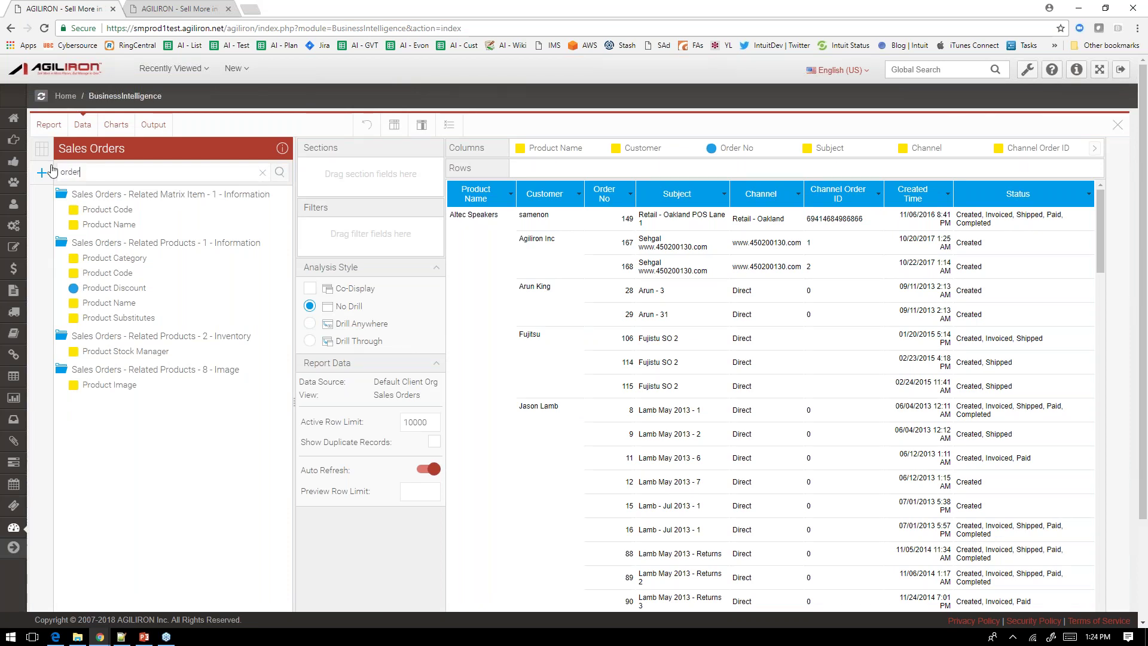
type(" tortal")
mouse_move(117, 225)
left_mouse_down()
mouse_move(634, 272)
mouse_move(885, 281)
mouse_move(959, 254)
mouse_move(903, 248)
mouse_move(751, 305)
left_mouse_up()
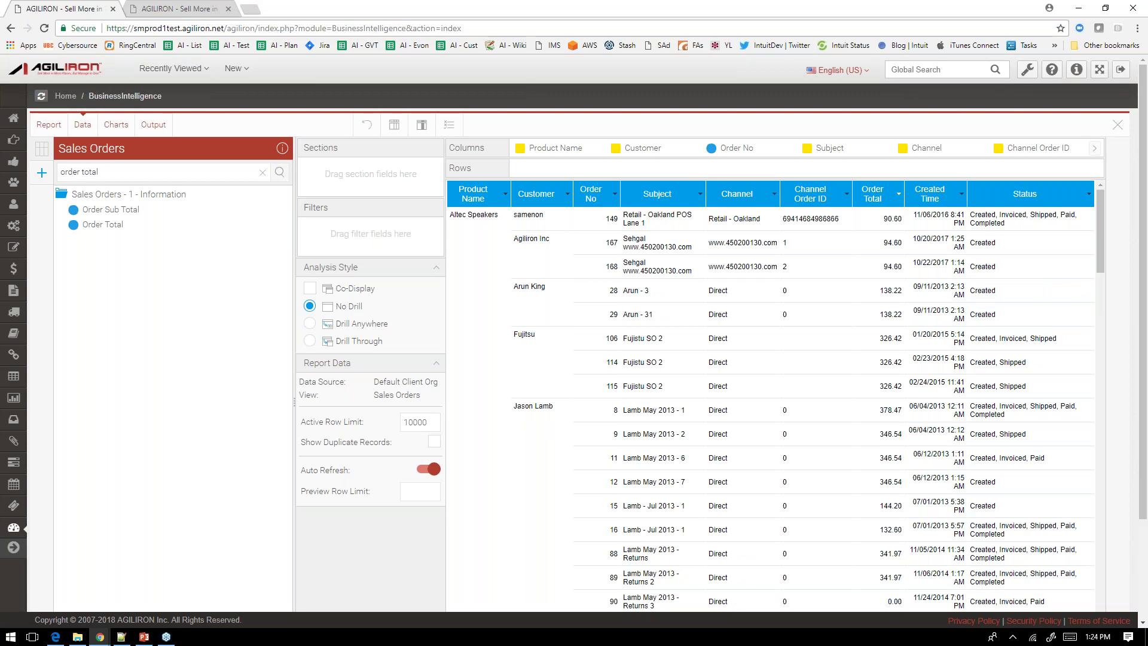
Add a Sum total to the Order Total column and look through the preview rows
left_click(899, 193)
mouse_move(905, 336)
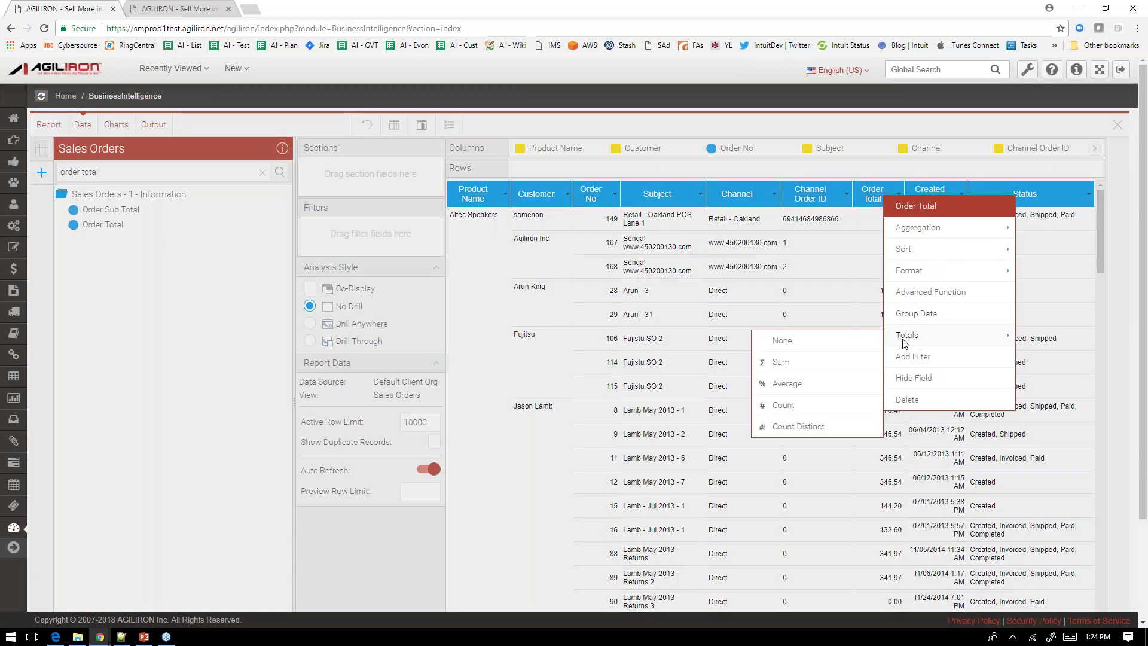
left_click(780, 366)
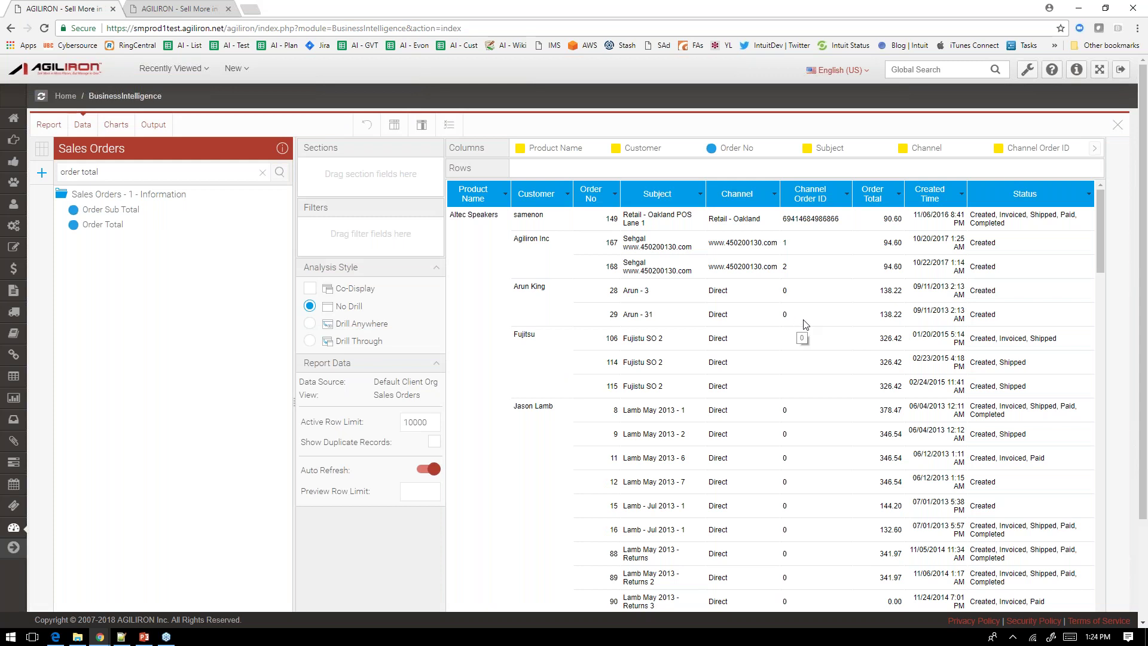
scroll(806, 325, "down", 15)
scroll(806, 325, "down", 15)
scroll(805, 325, "down", 5)
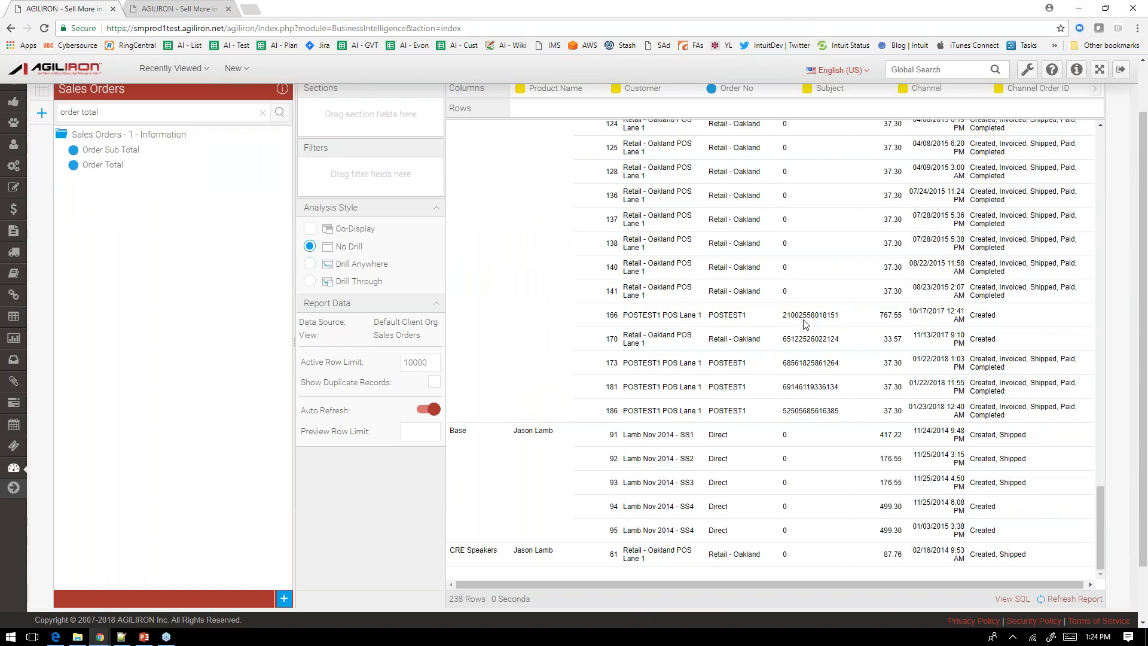
scroll(806, 325, "up", 15)
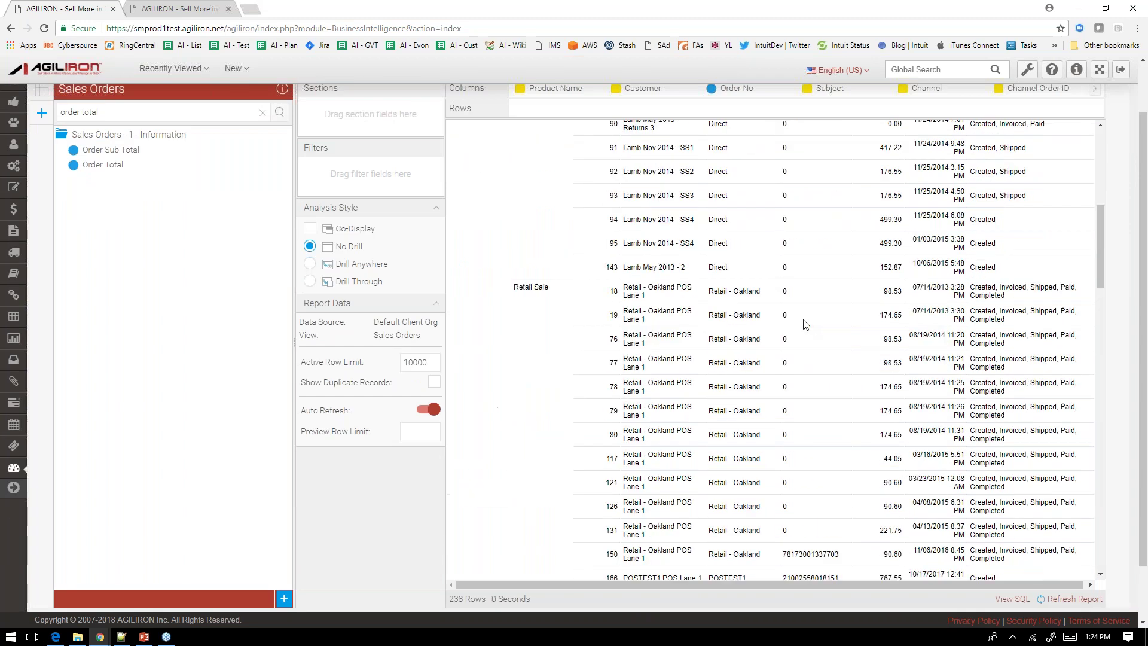
scroll(806, 325, "up", 10)
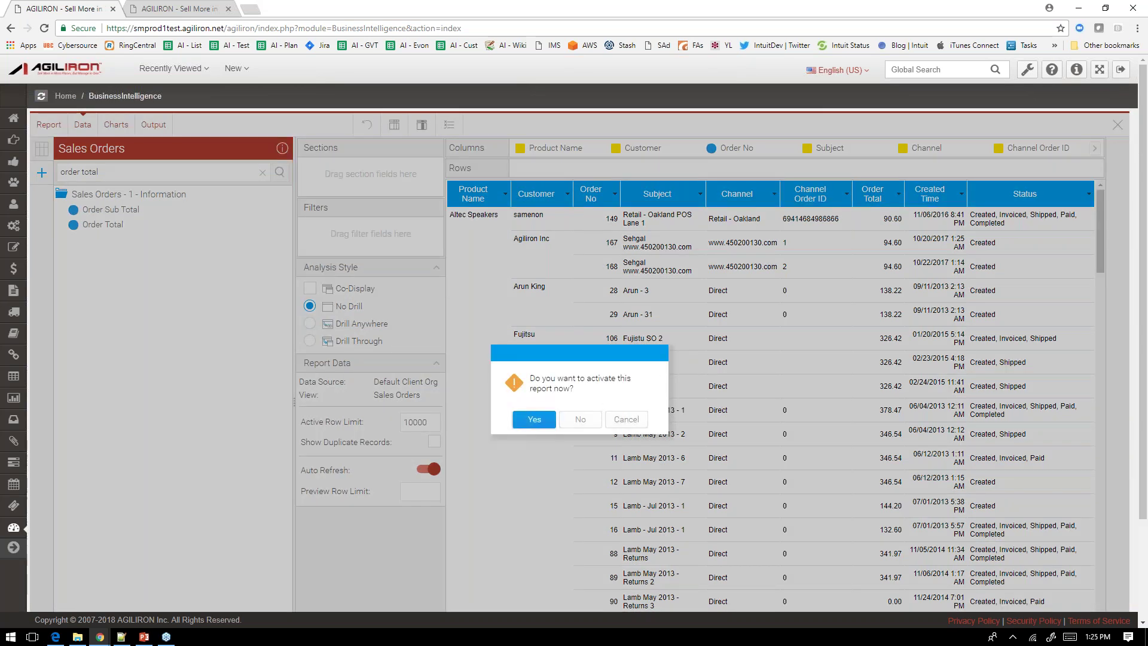
Activate the report and save it under the name "SO Custom 2"
left_click(534, 421)
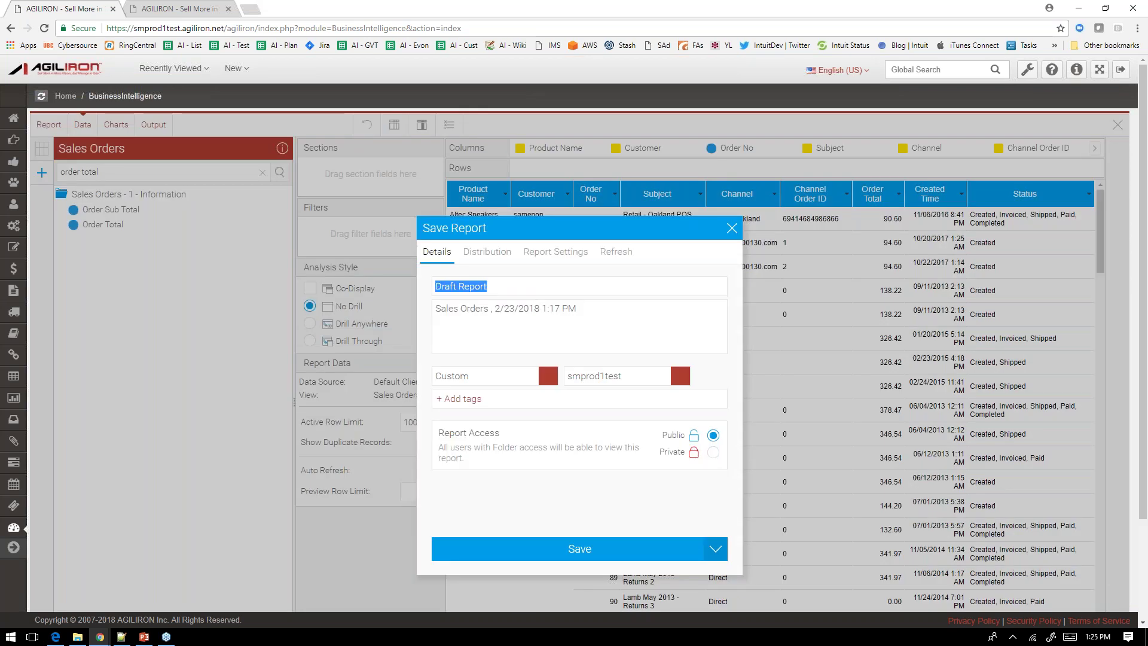
type("SO Custom 3")
key("BackSpace")
type("2")
left_click(715, 549)
left_click(663, 565)
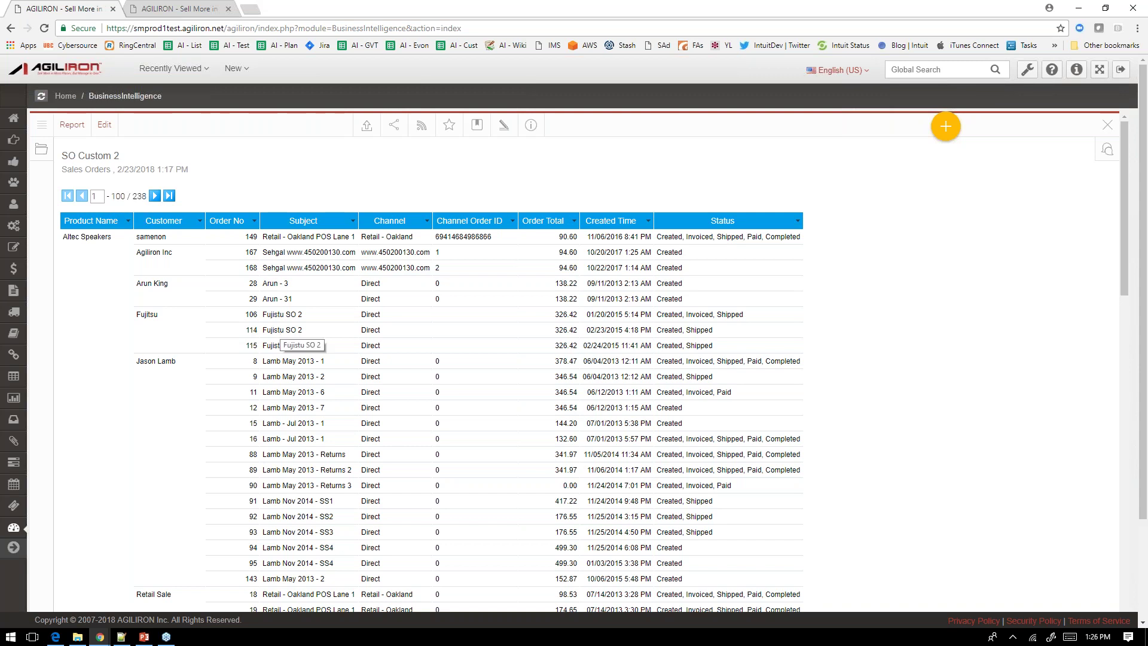
Page through the SO Custom 2 report to the Order Total sum on the last page, and return to the first page
scroll(139, 532, "down", 20)
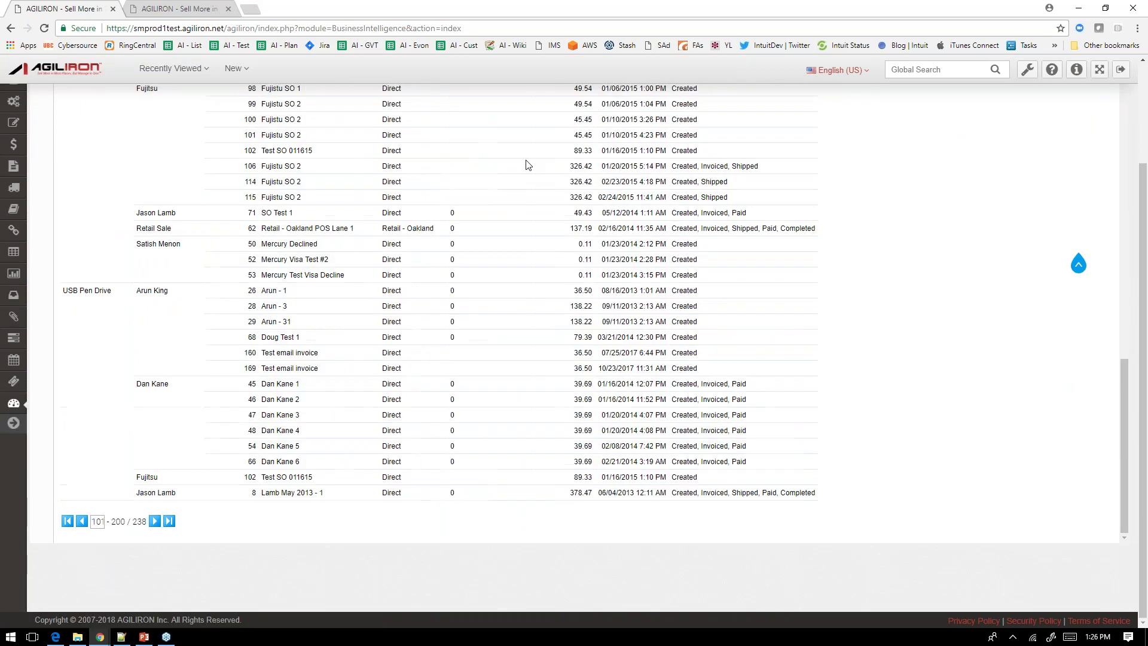
left_click(155, 521)
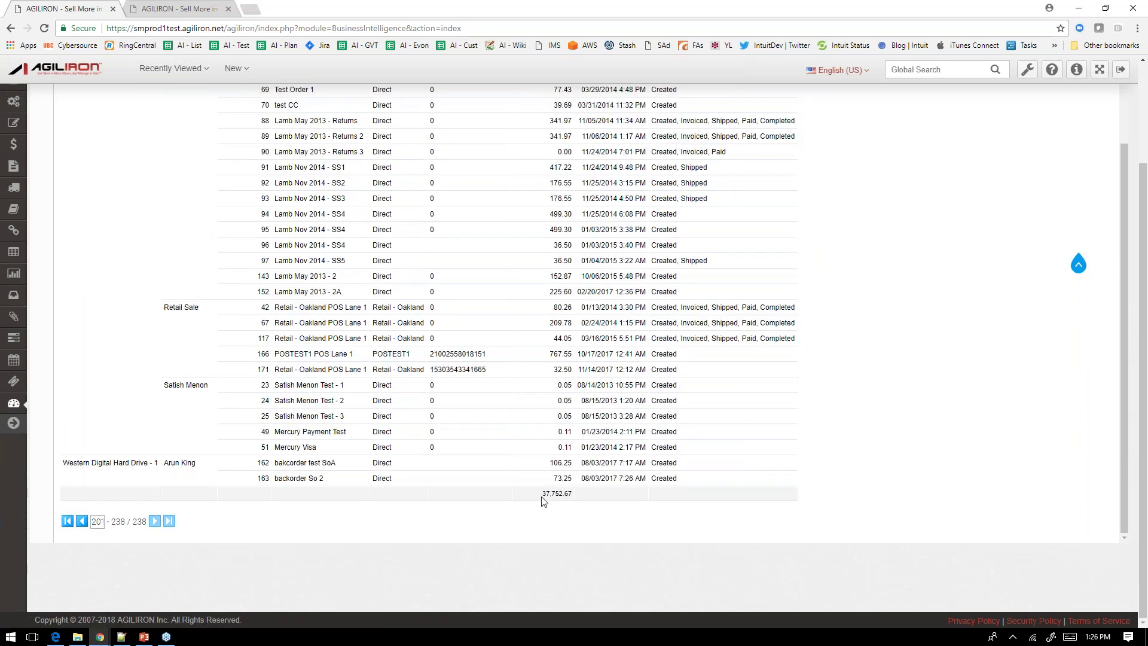
left_click_drag(542, 494, 571, 496)
left_click(413, 538)
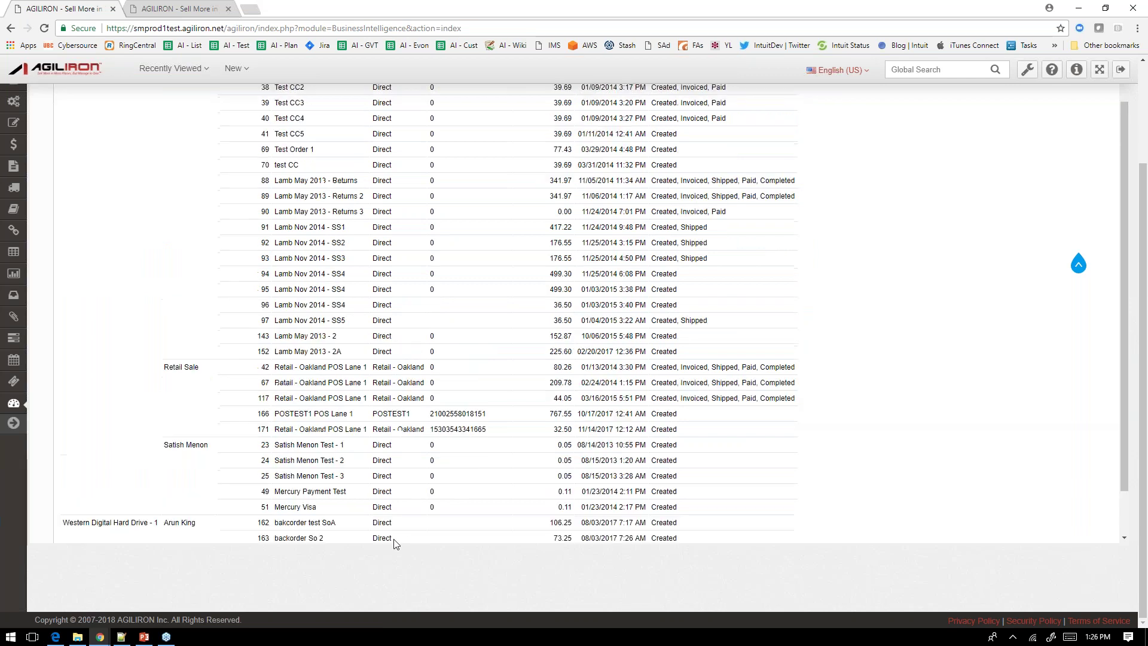
scroll(394, 544, "up", 5)
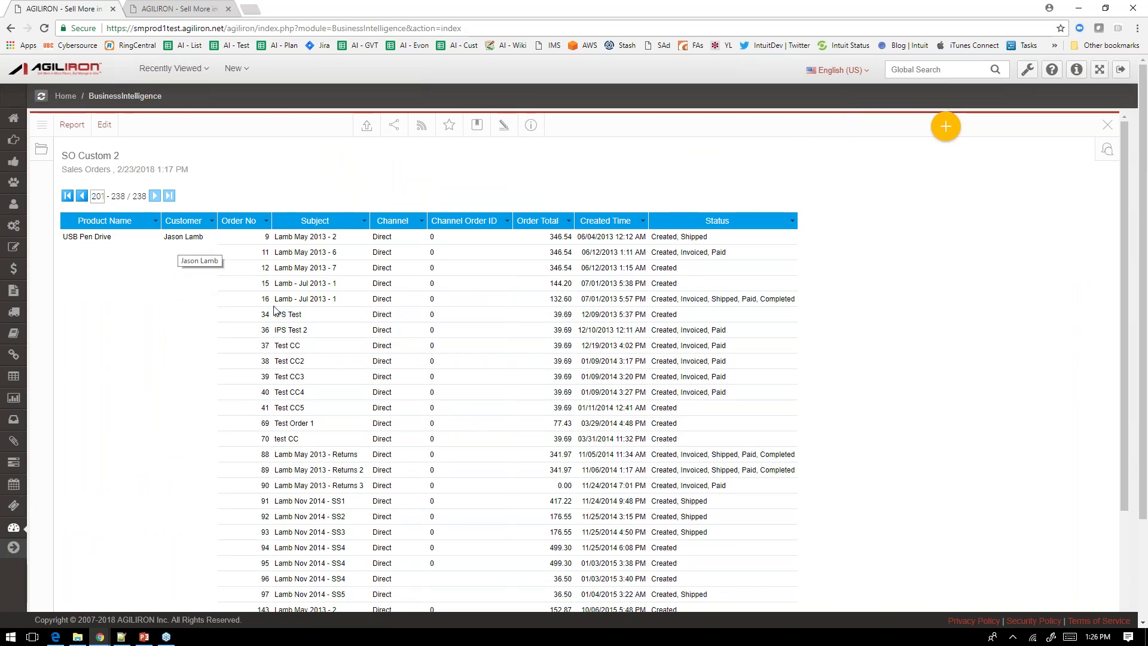
scroll(274, 309, "down", 5)
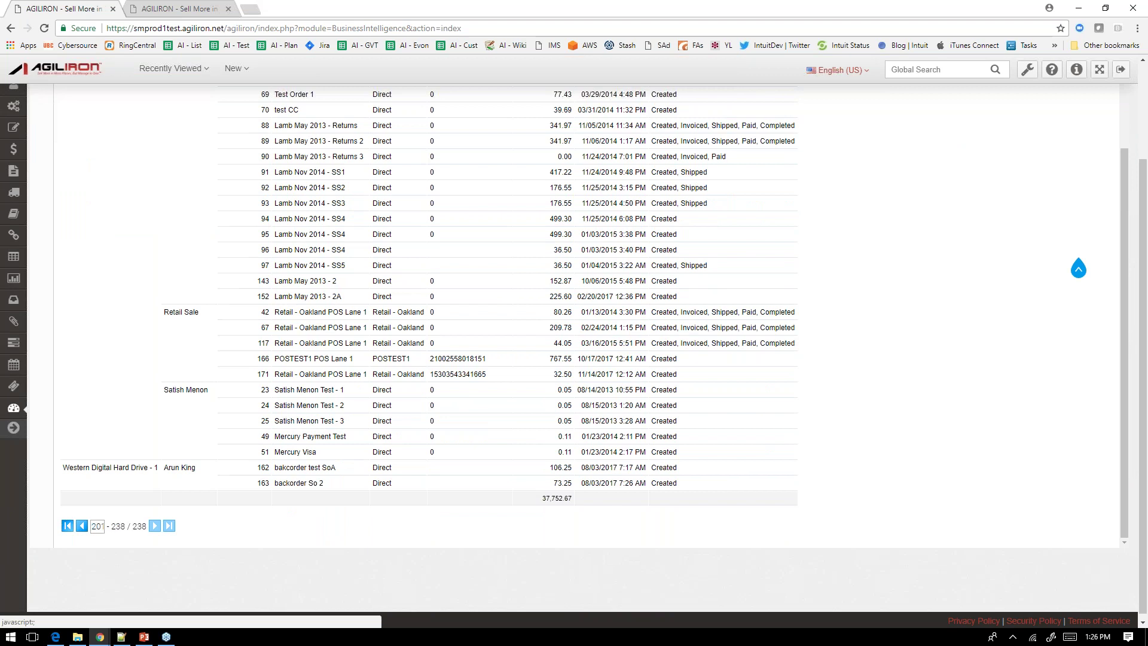
left_click(82, 525)
scroll(387, 229, "up", 6)
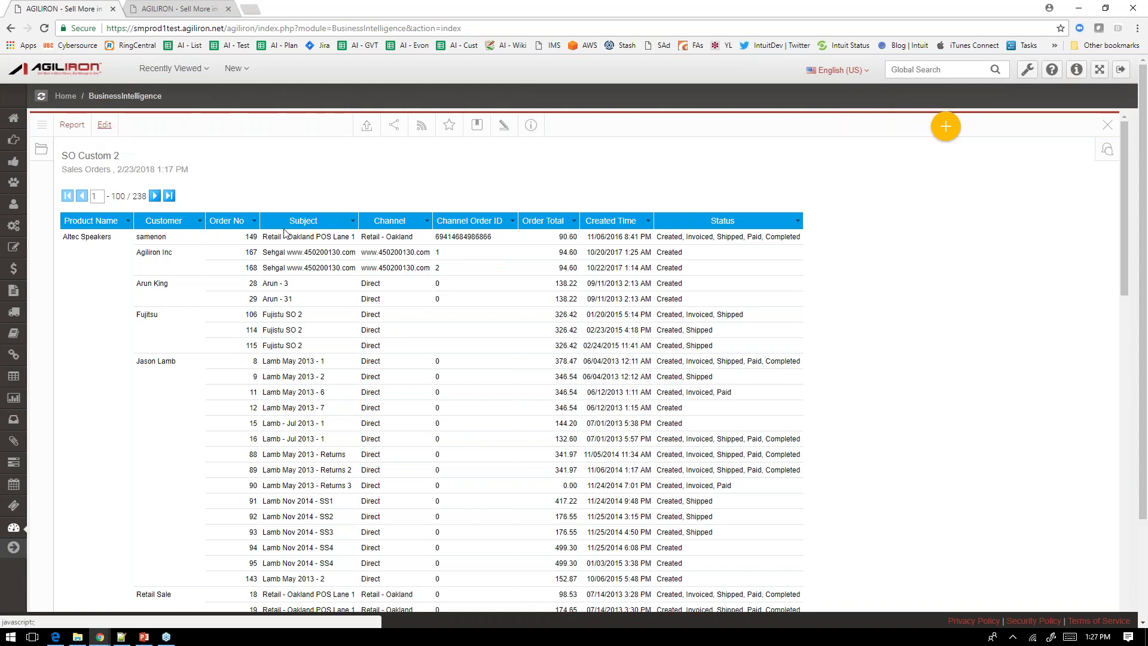
Open SO Custom 2 for editing, search the fields for "Account", and add the related accounts' Account Name as a report section
left_click(105, 126)
left_click(113, 146)
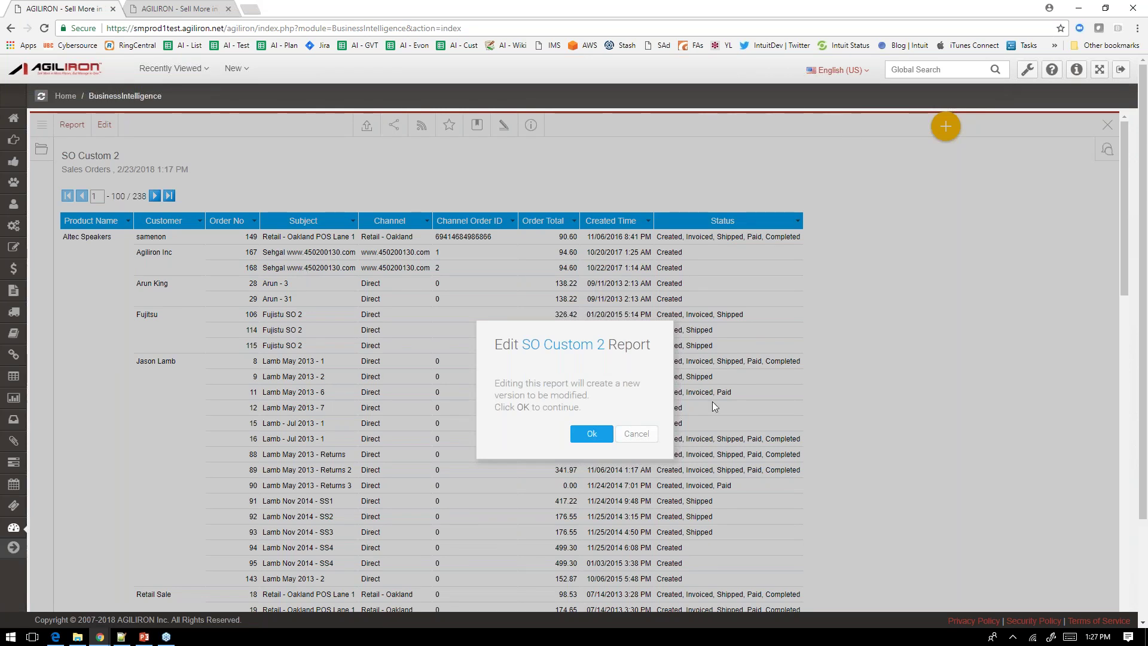
left_click(592, 433)
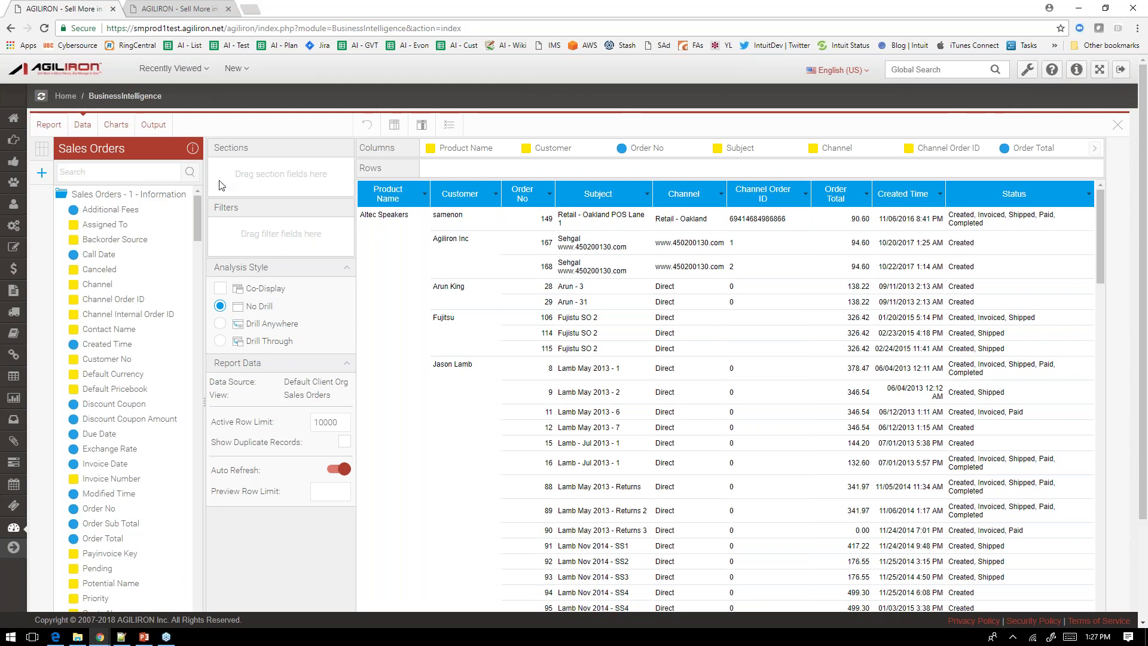
left_click(126, 172)
type("Account")
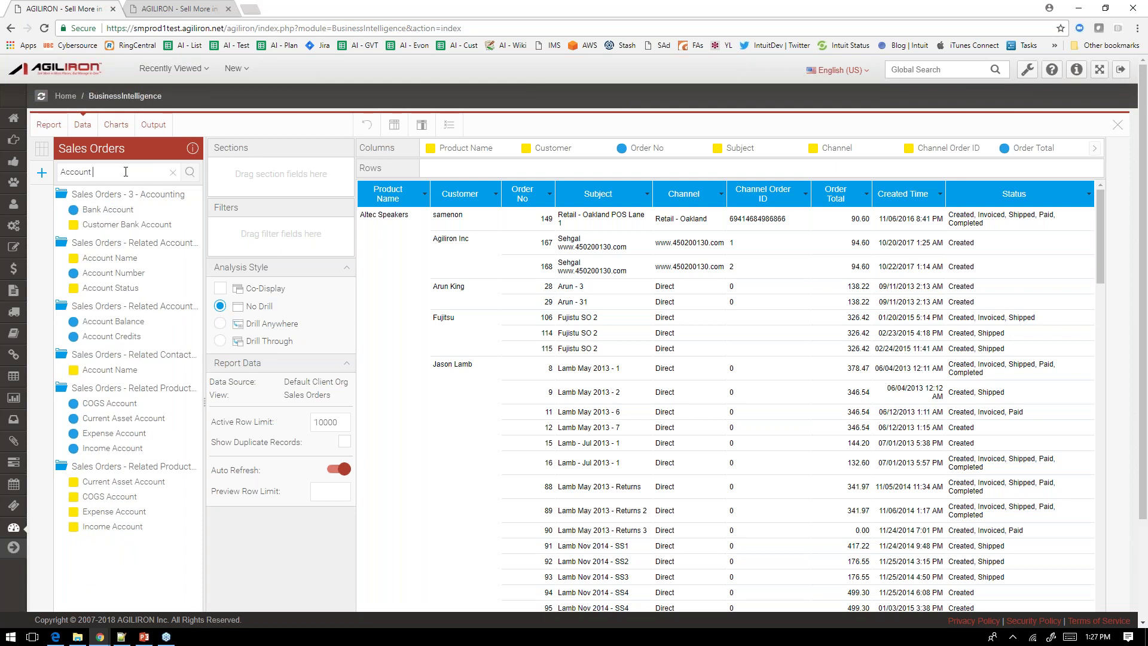
left_click_drag(114, 263, 266, 174)
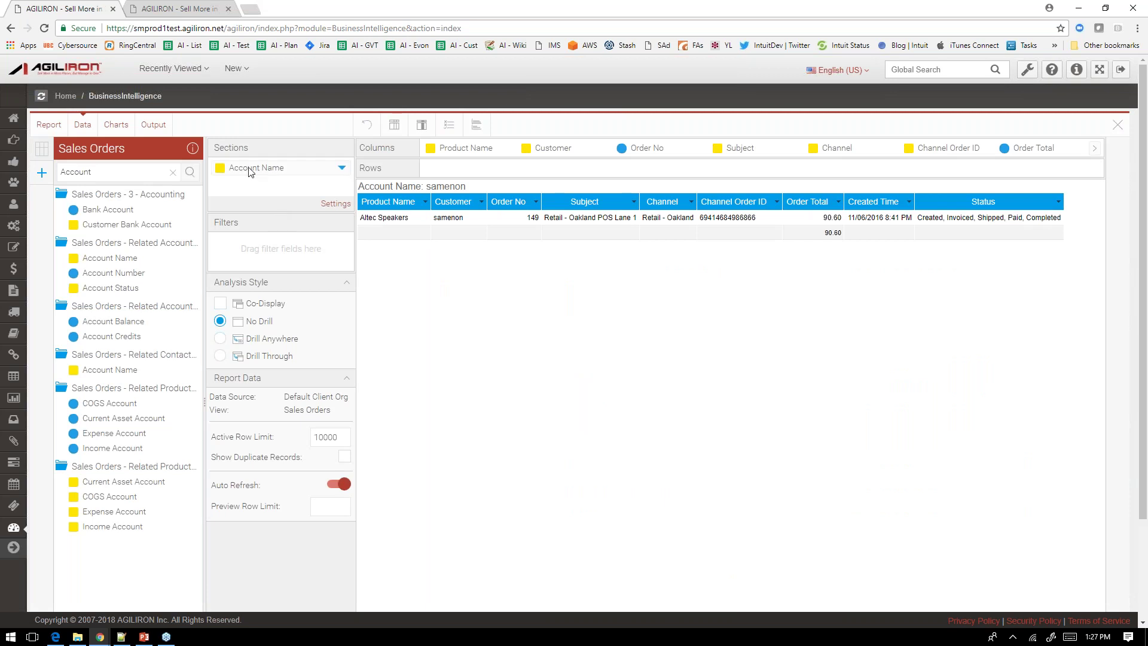
Save and activate the edited SO Custom 2 report, and review its Account Name section headings
left_click(1117, 124)
key("Return")
left_click(598, 549)
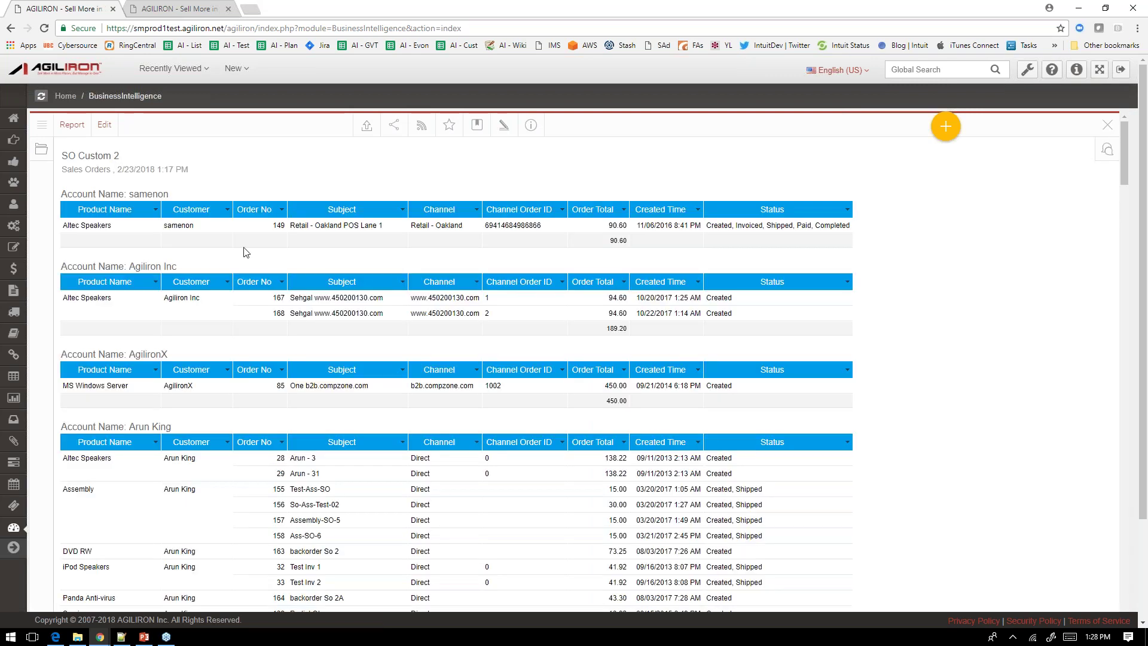
left_click_drag(169, 195, 62, 194)
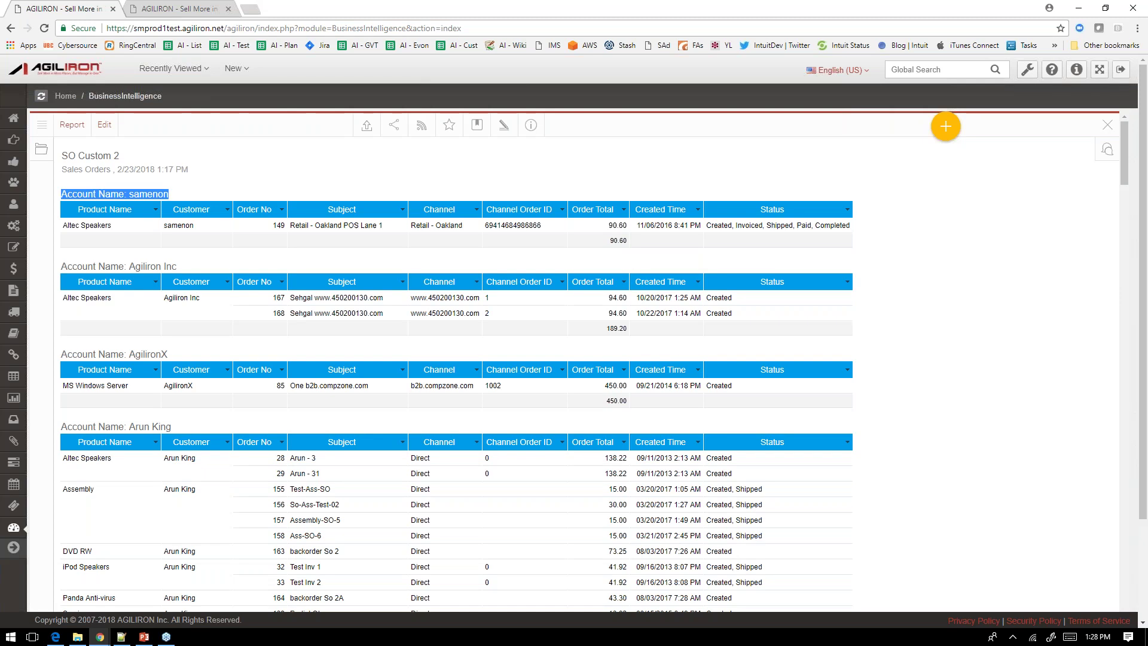
left_click_drag(178, 267, 79, 267)
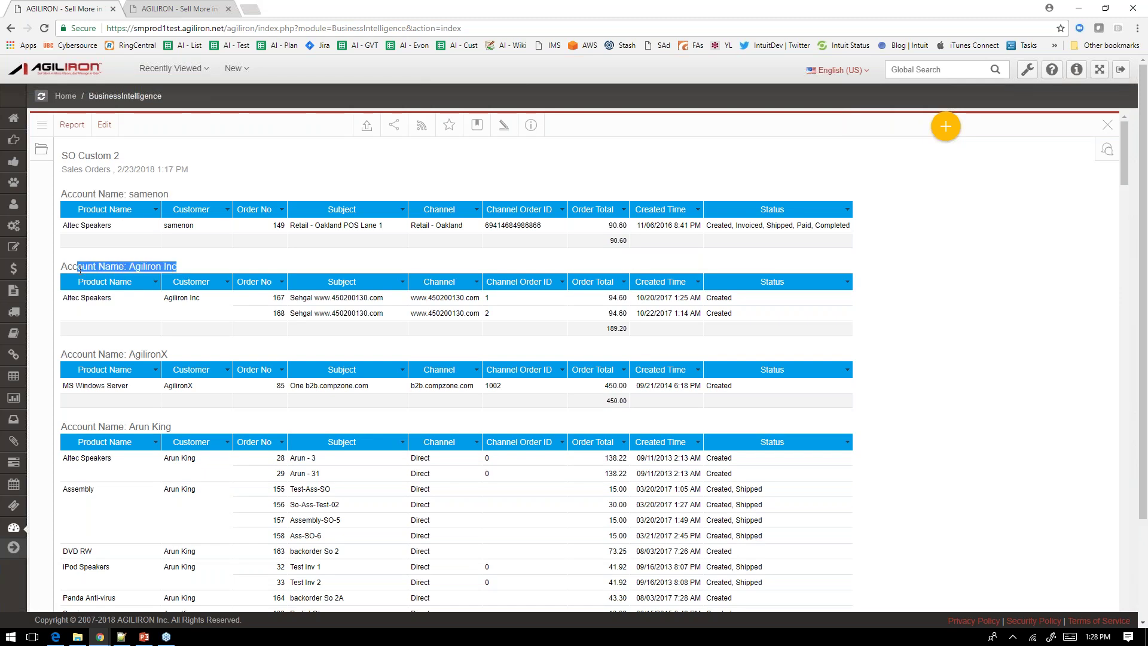
left_click_drag(175, 354, 61, 355)
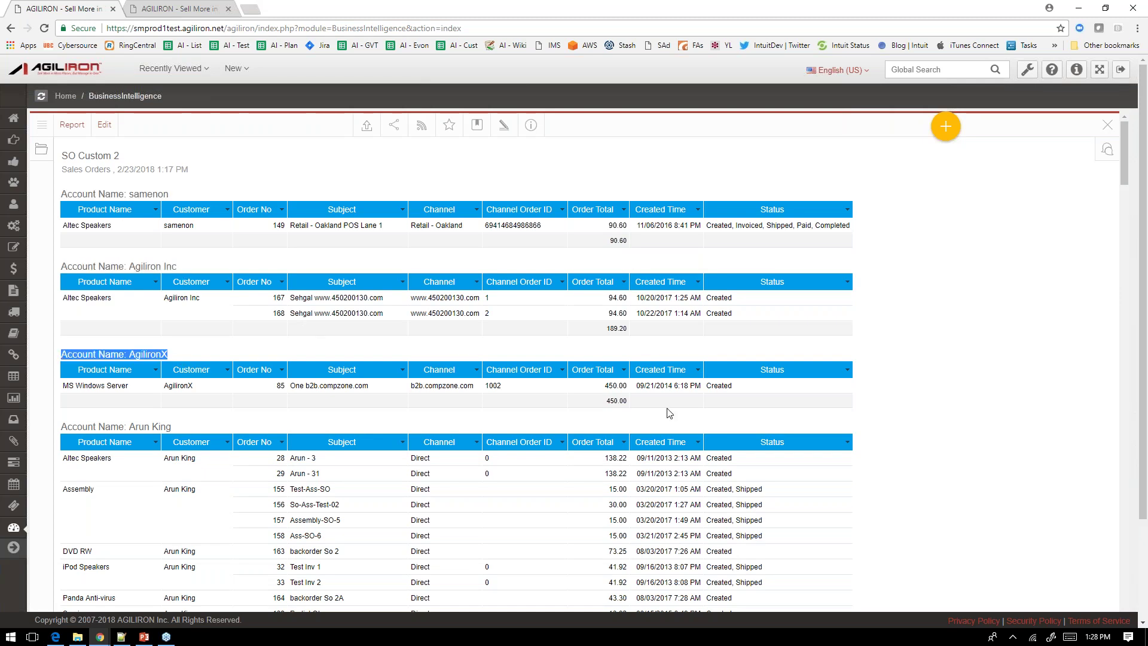
Review the Order Total subtotals under each Account Name section of the SO Custom 2 report
left_click_drag(607, 400, 627, 401)
left_click_drag(607, 330, 629, 320)
left_click(620, 239)
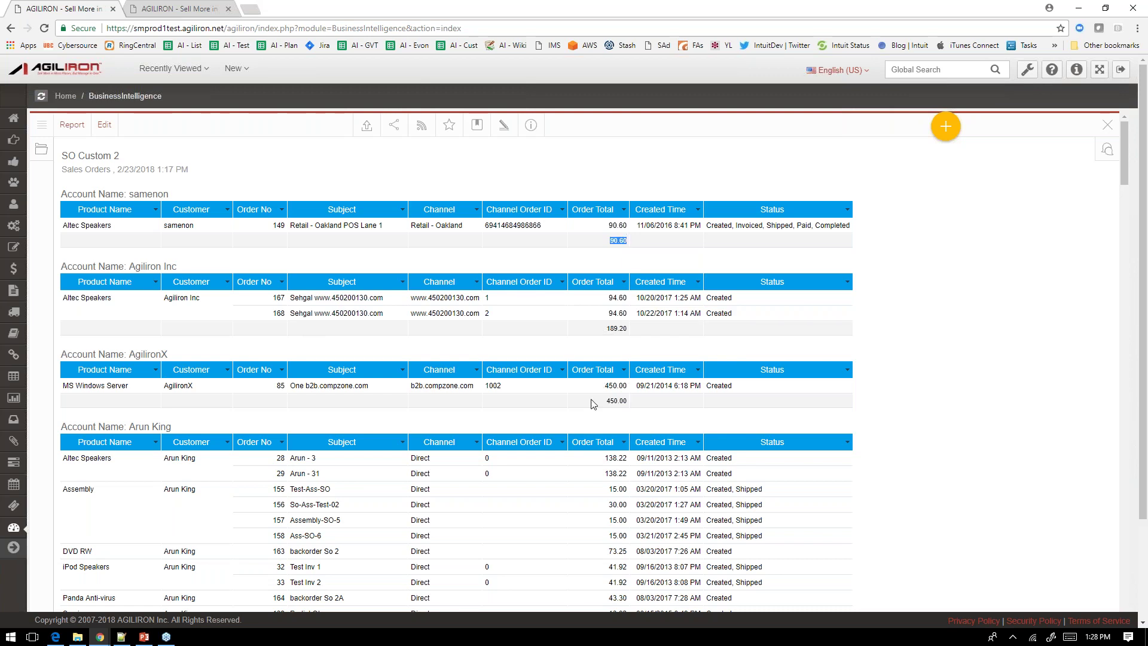
scroll(572, 412, "down", 4)
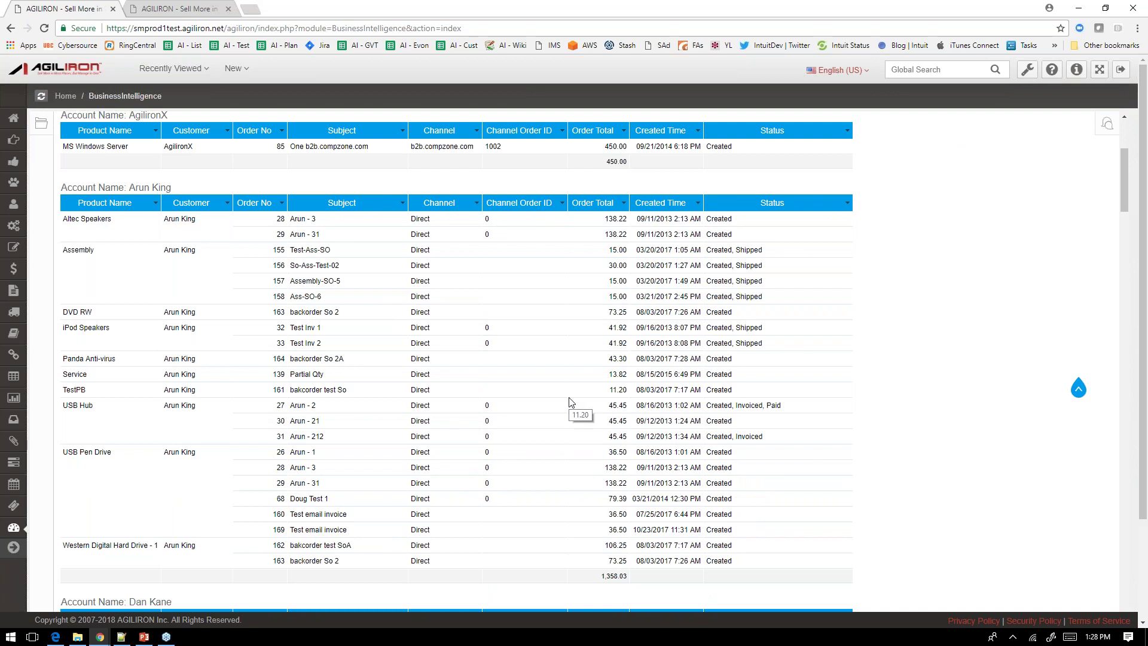
scroll(569, 397, "down", 6)
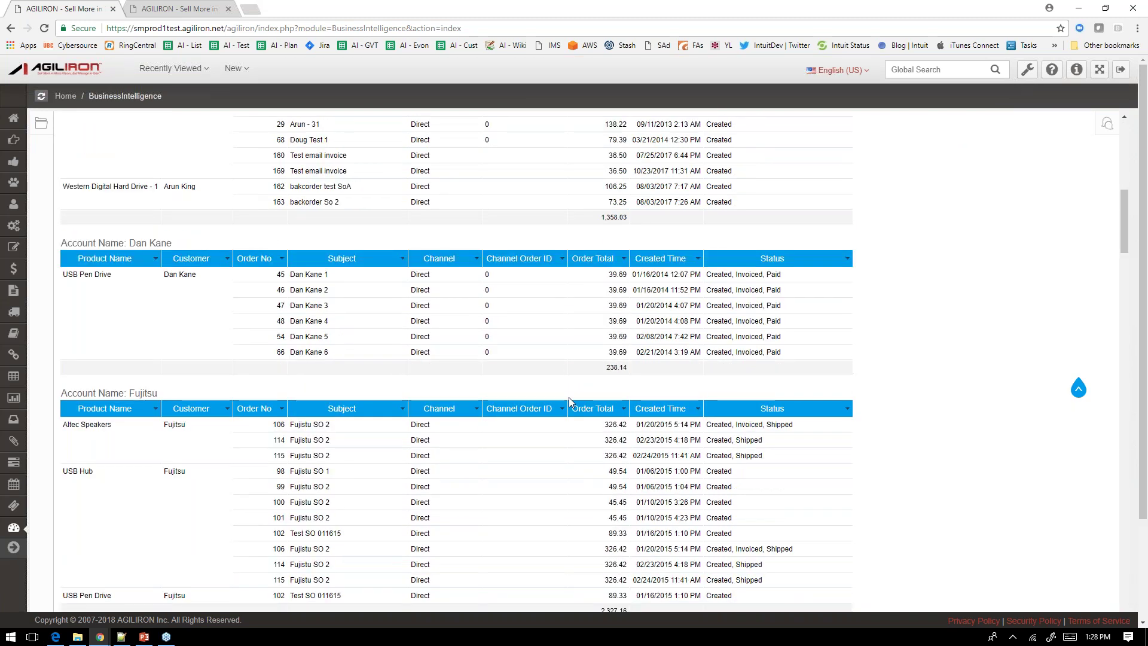
scroll(569, 397, "down", 1)
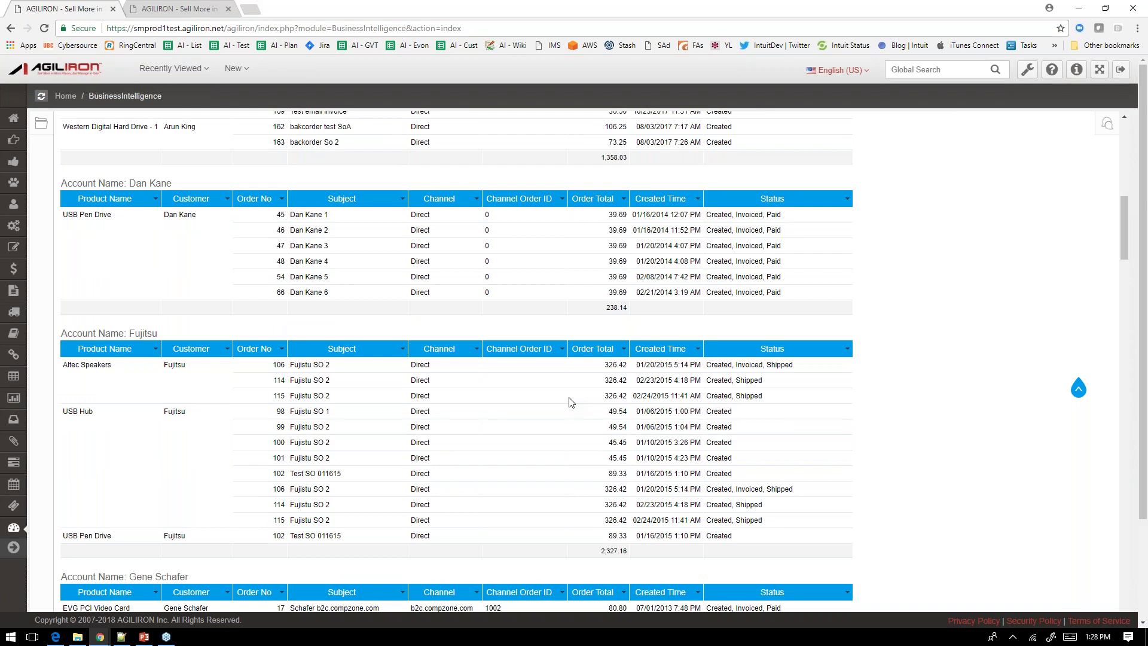
scroll(568, 397, "down", 2)
scroll(569, 397, "up", 8)
scroll(568, 403, "up", 5)
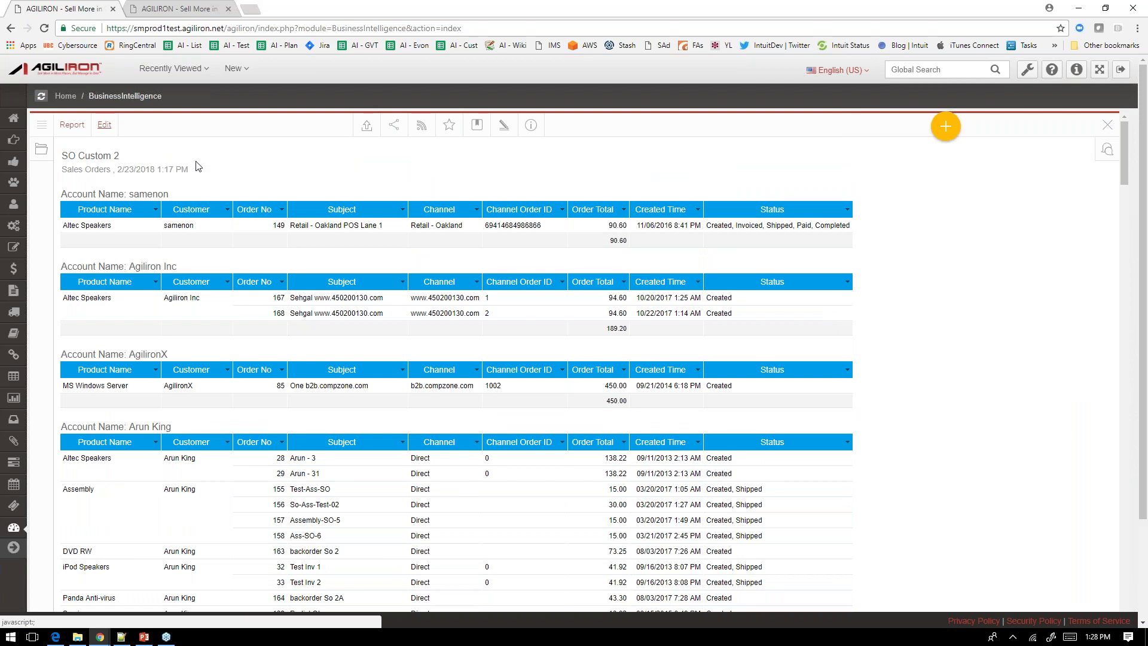
Open SO Custom 2 for editing and remove Account Name from the report sections
left_click(104, 124)
left_click(113, 147)
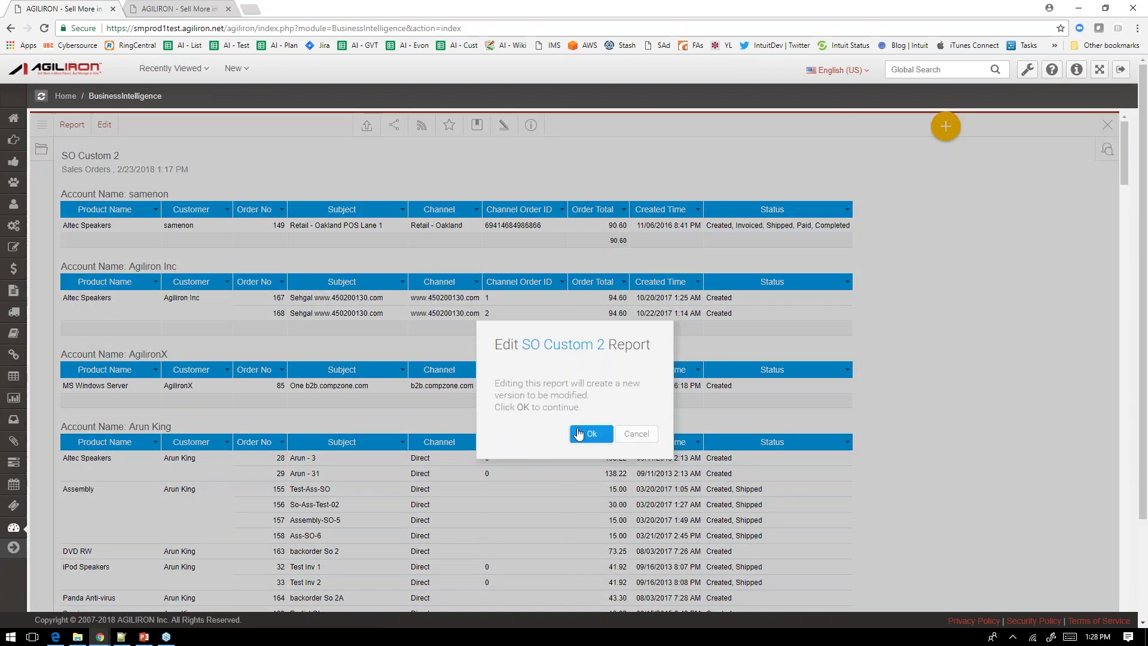
left_click(578, 434)
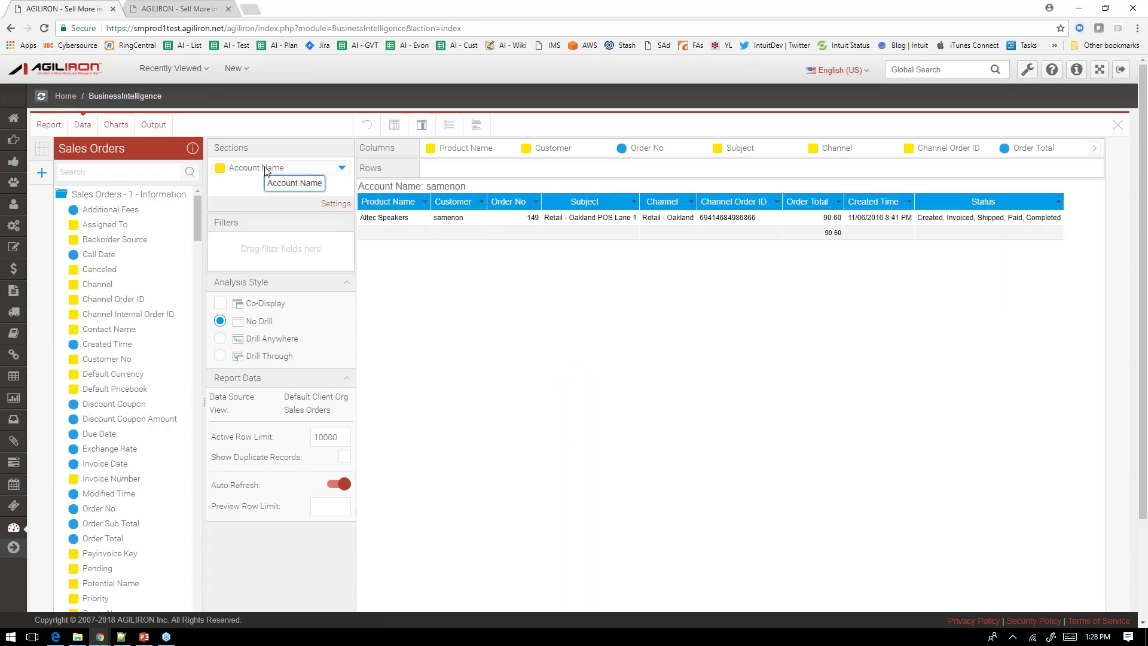
left_click_drag(265, 170, 107, 273)
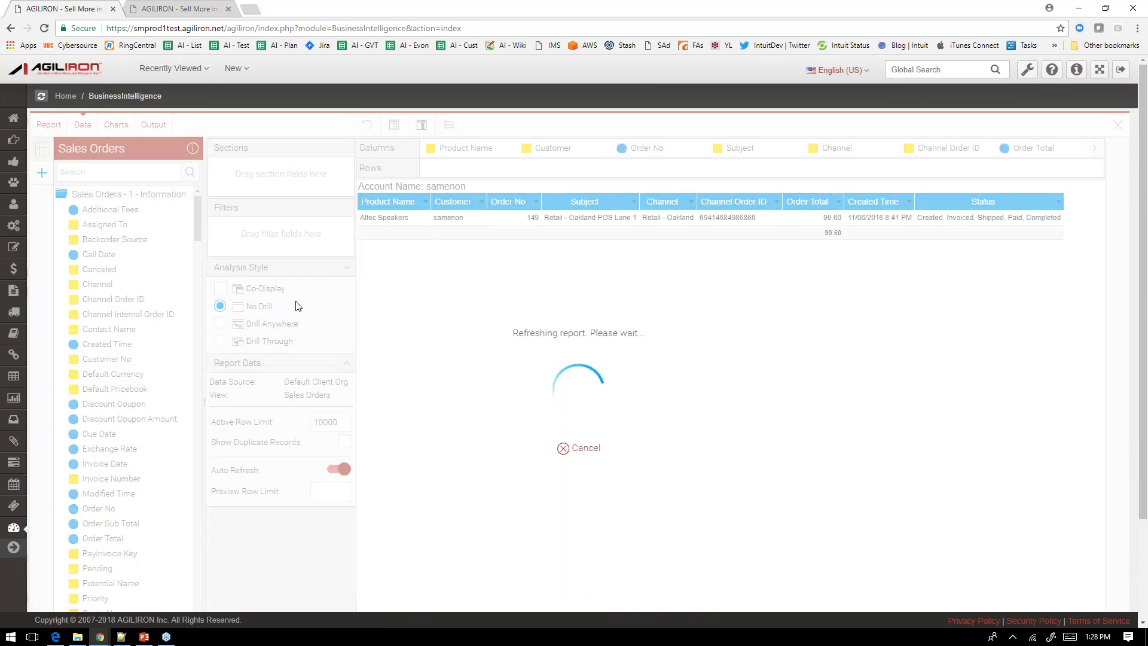
Search the fields for "account" and add the related accounts' Account Name as a report filter
left_click(84, 170)
type("account")
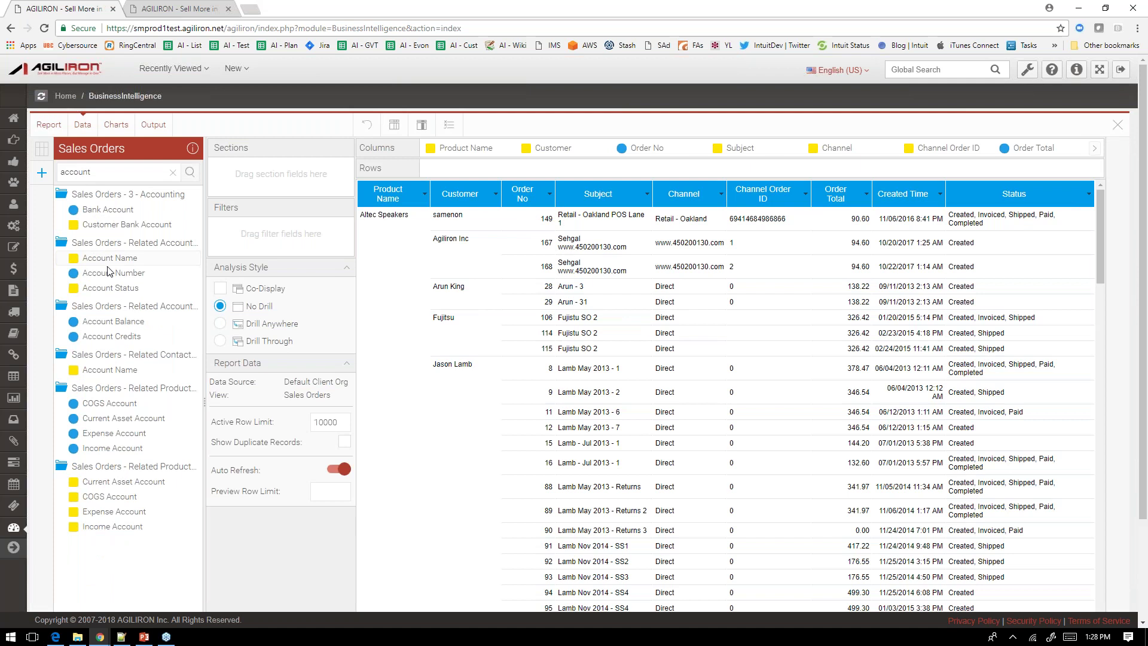
left_click_drag(111, 265, 275, 228)
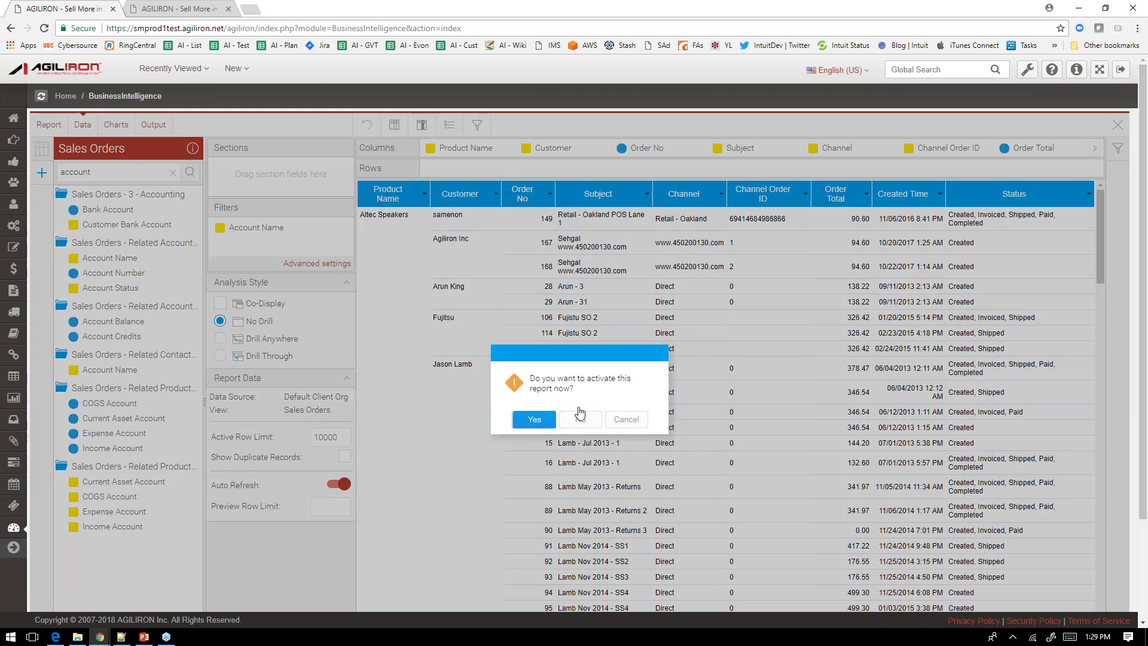
Save and activate SO Custom 2 with its Account Name filter
left_click(580, 417)
left_click(716, 548)
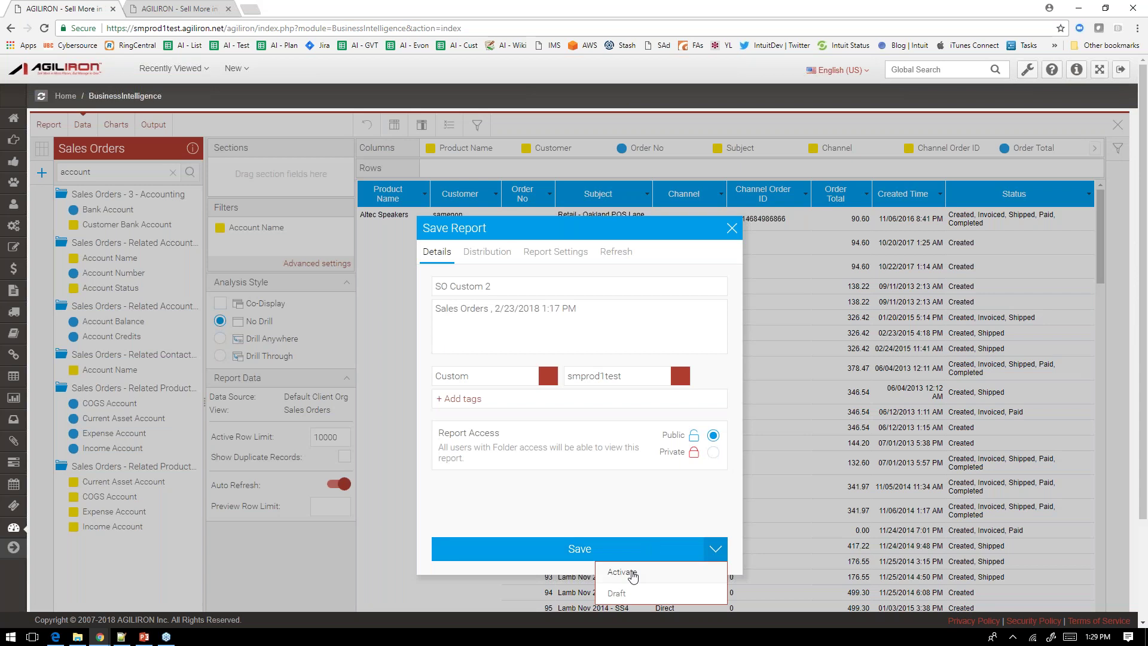
left_click(626, 574)
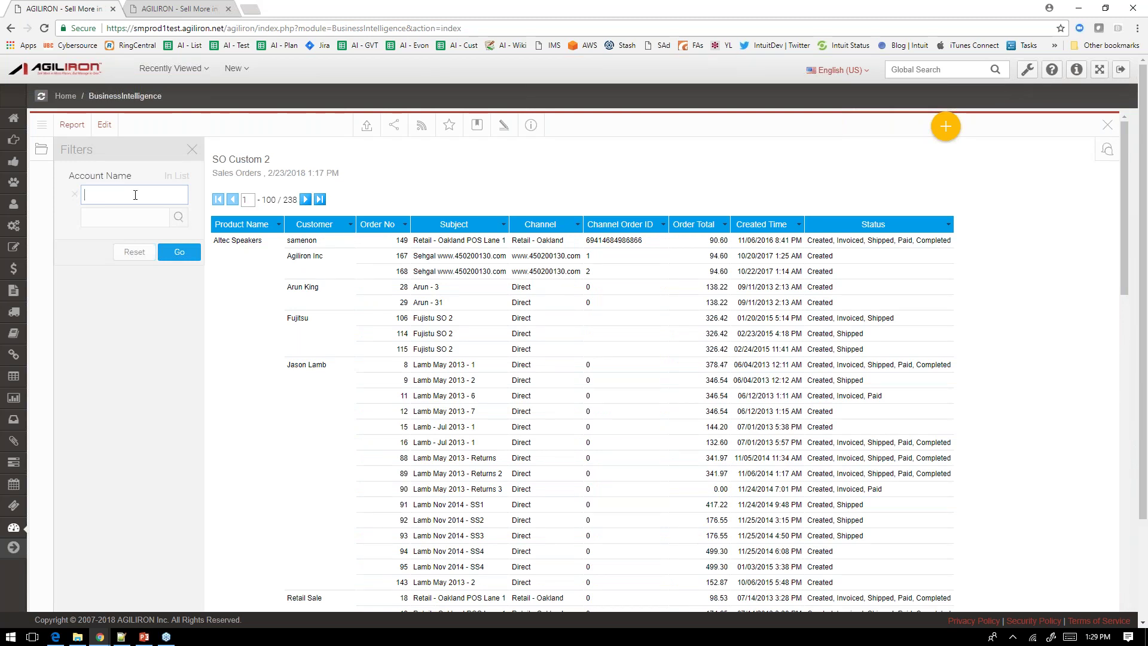
Look up the Account Name filter values, filter the report to Agiliron Inc, and reset the filter
left_click(180, 218)
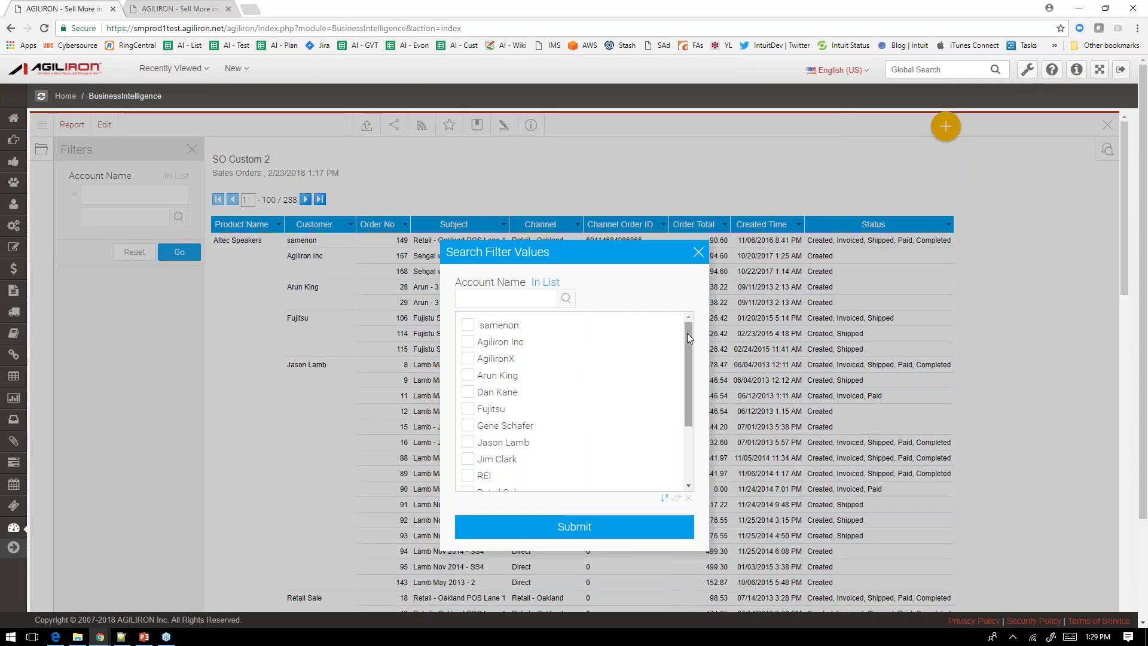
left_click_drag(688, 340, 690, 402)
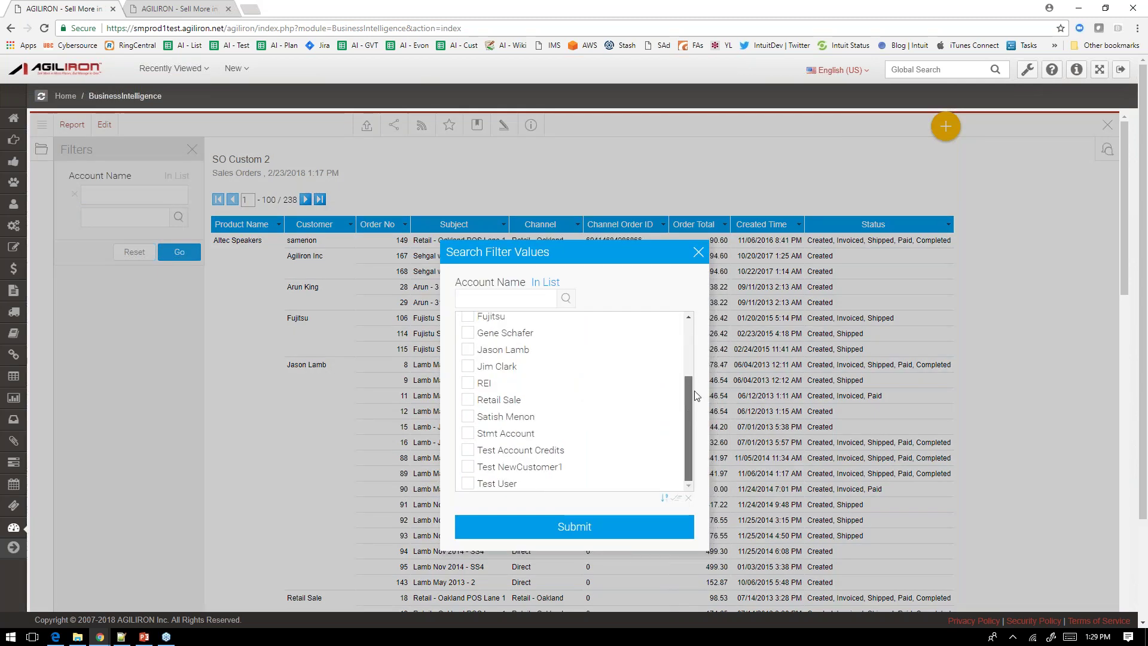
scroll(694, 389, "up", 5)
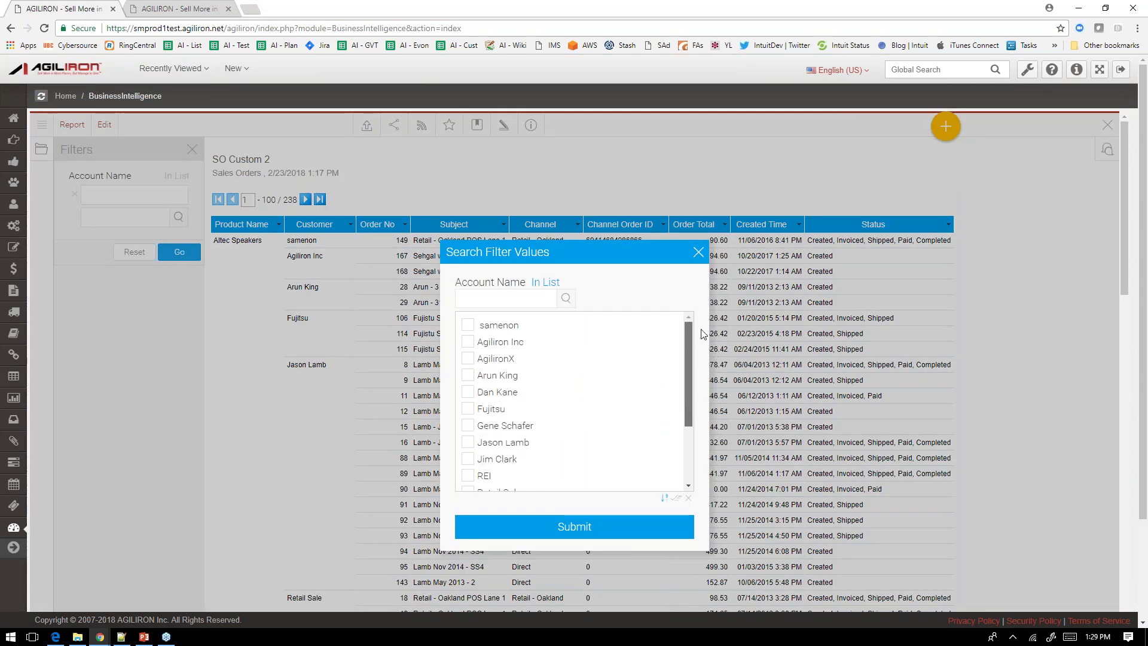
left_click(468, 342)
left_click(518, 519)
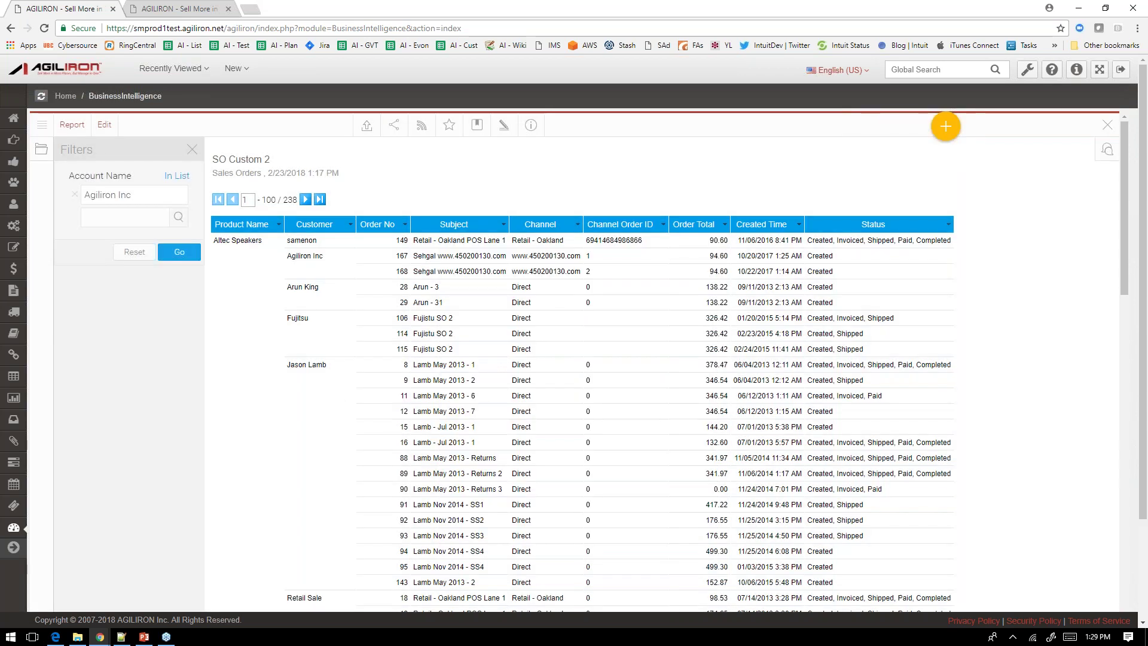
left_click(172, 254)
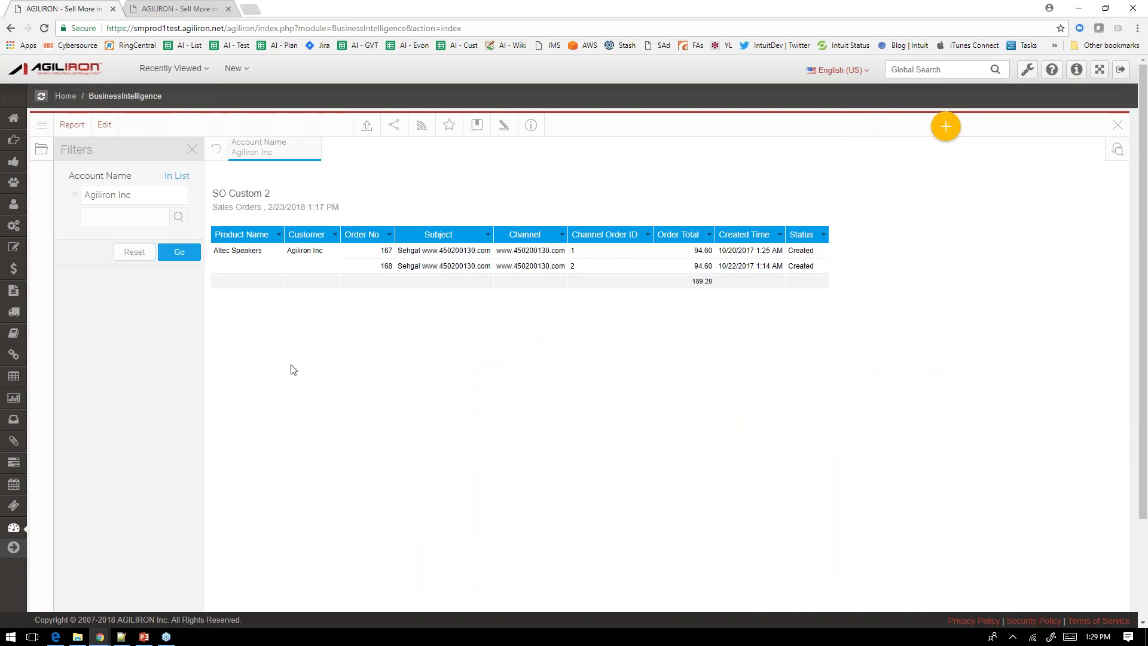
left_click(131, 251)
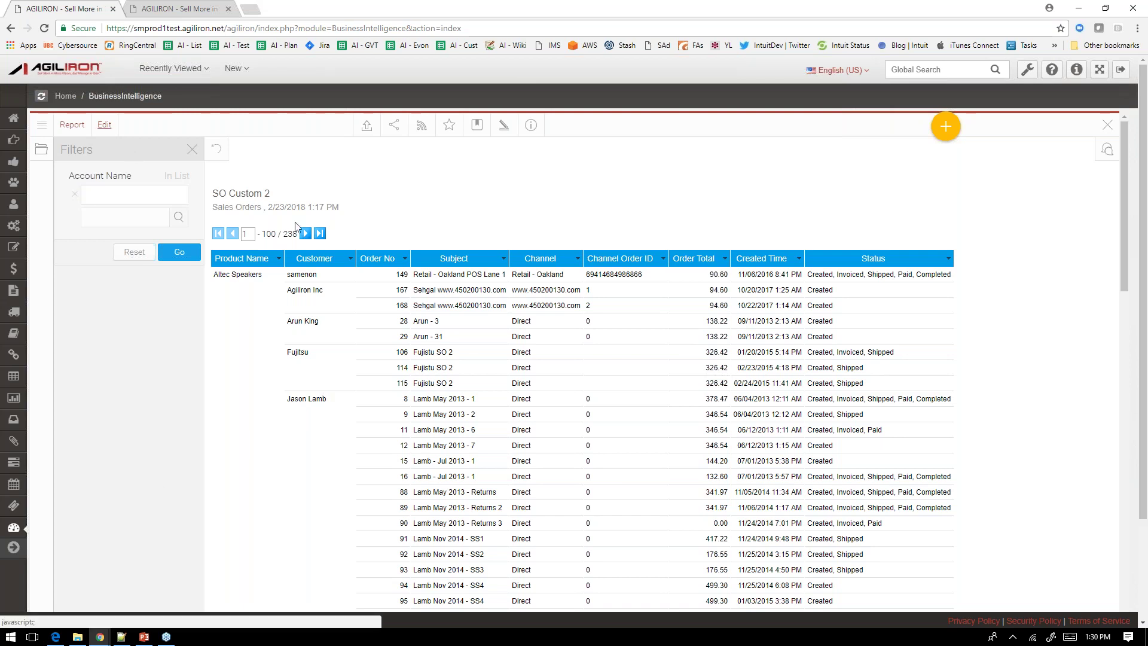
Open SO Custom 2 for editing and bring up the format settings of its Account Name filter
left_click(104, 124)
left_click(117, 155)
left_click(591, 433)
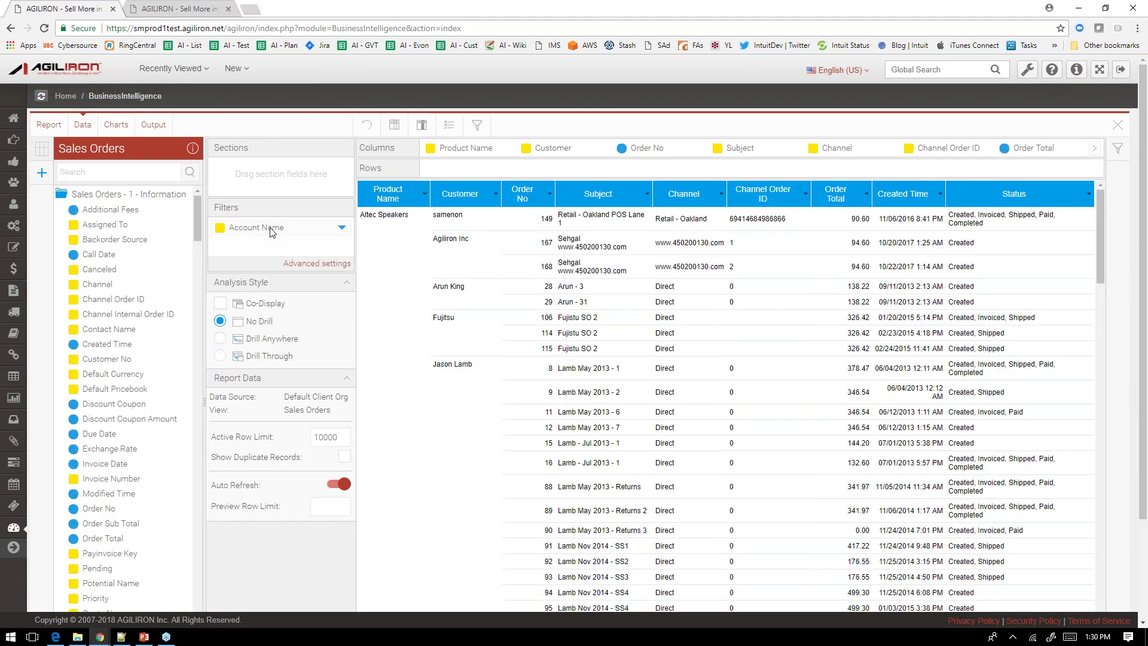
left_click(344, 231)
mouse_move(366, 312)
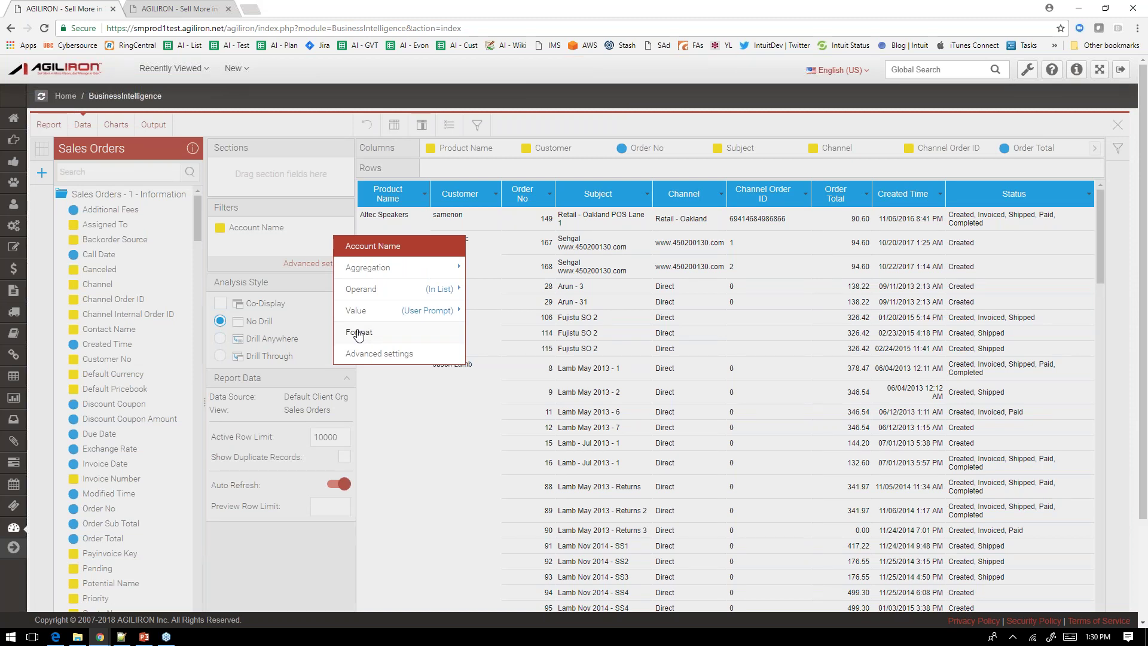
left_click(358, 333)
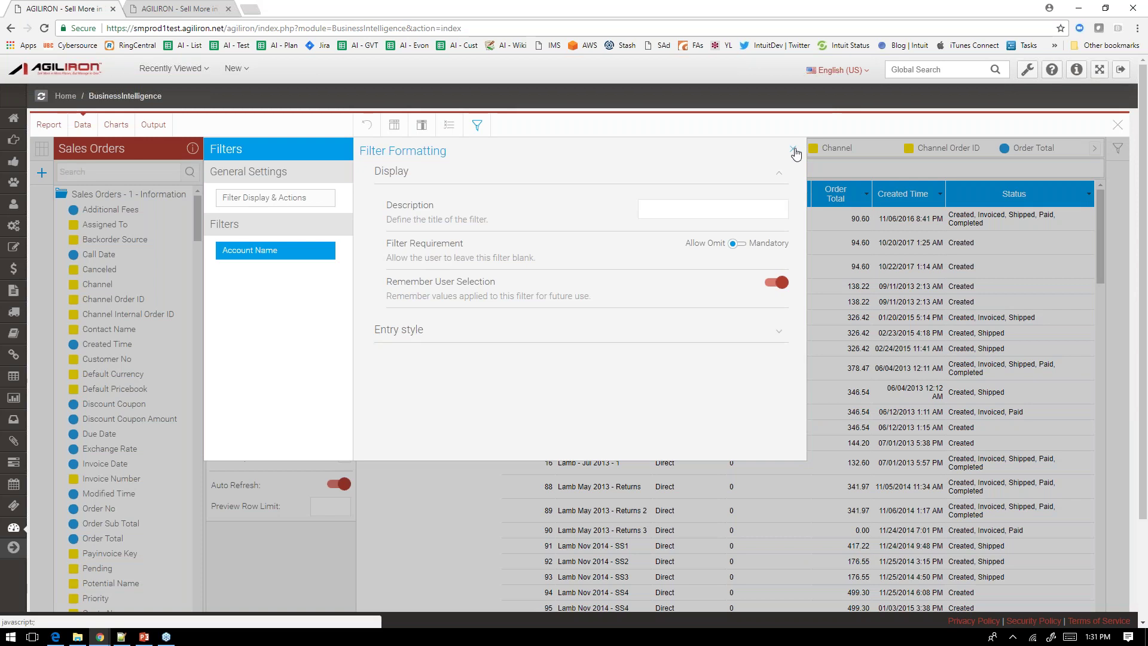
Set AgilironX as the Account Name filter's default value in its entry style, remove that default, and close the filter formatting
left_click(411, 335)
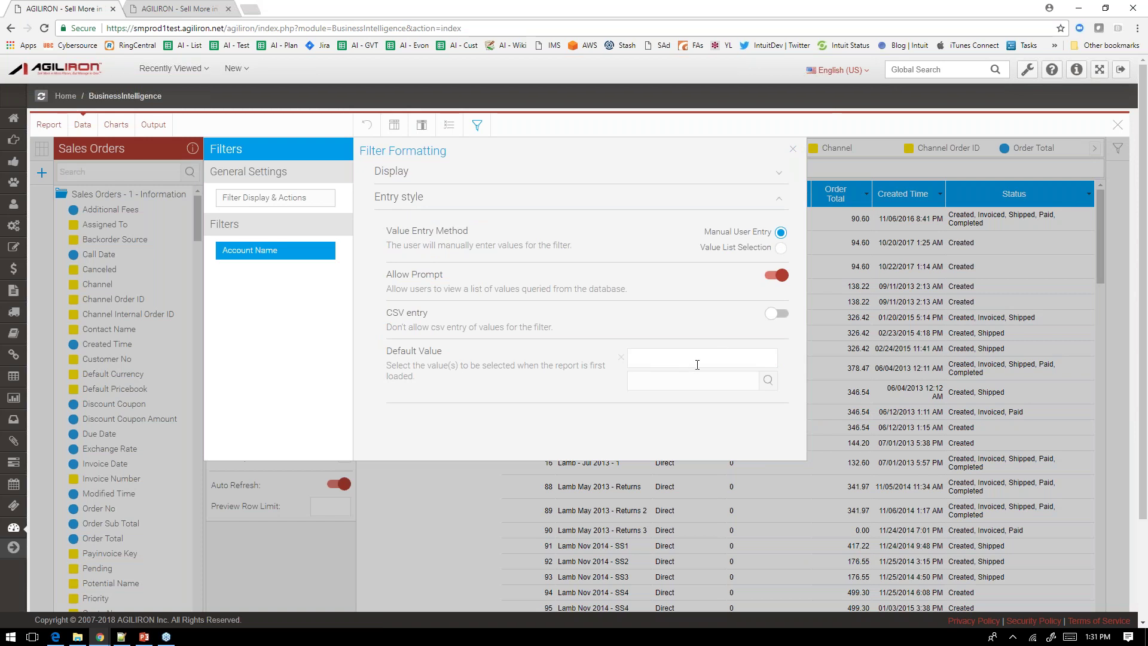
left_click(769, 381)
left_click(492, 360)
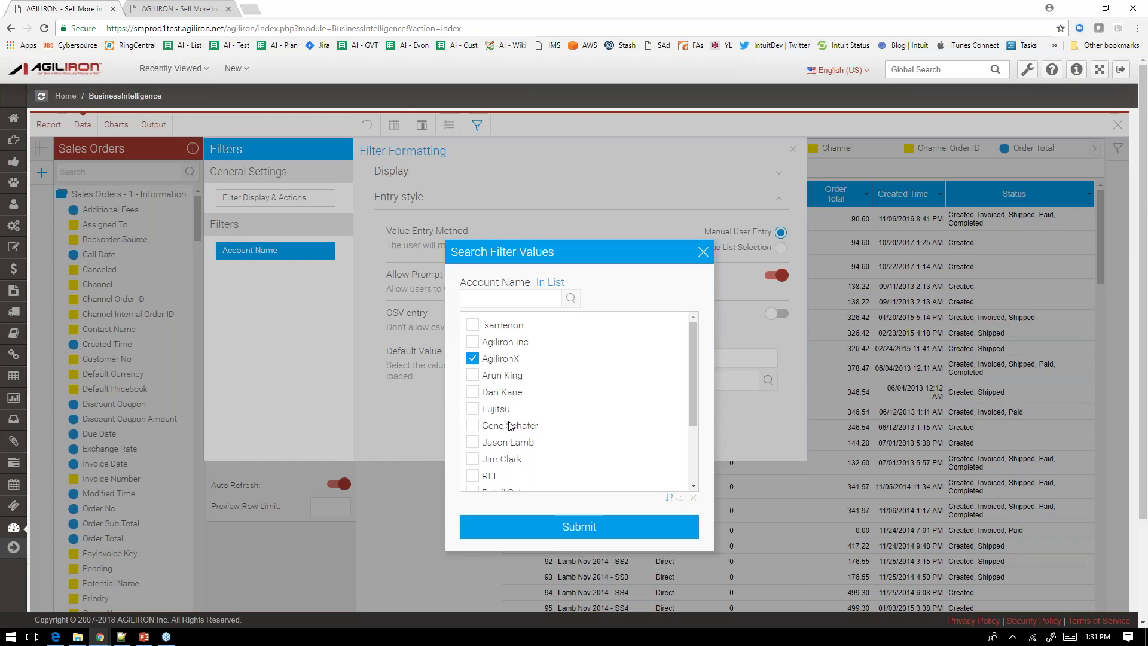
left_click(579, 526)
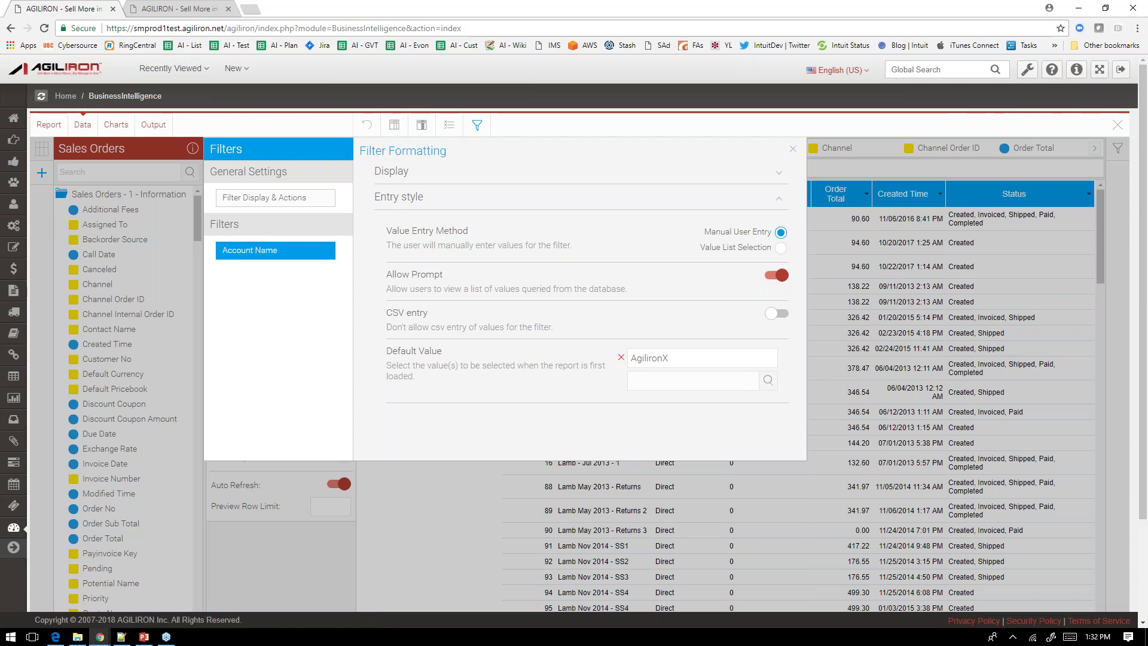
left_click(621, 358)
left_click(793, 149)
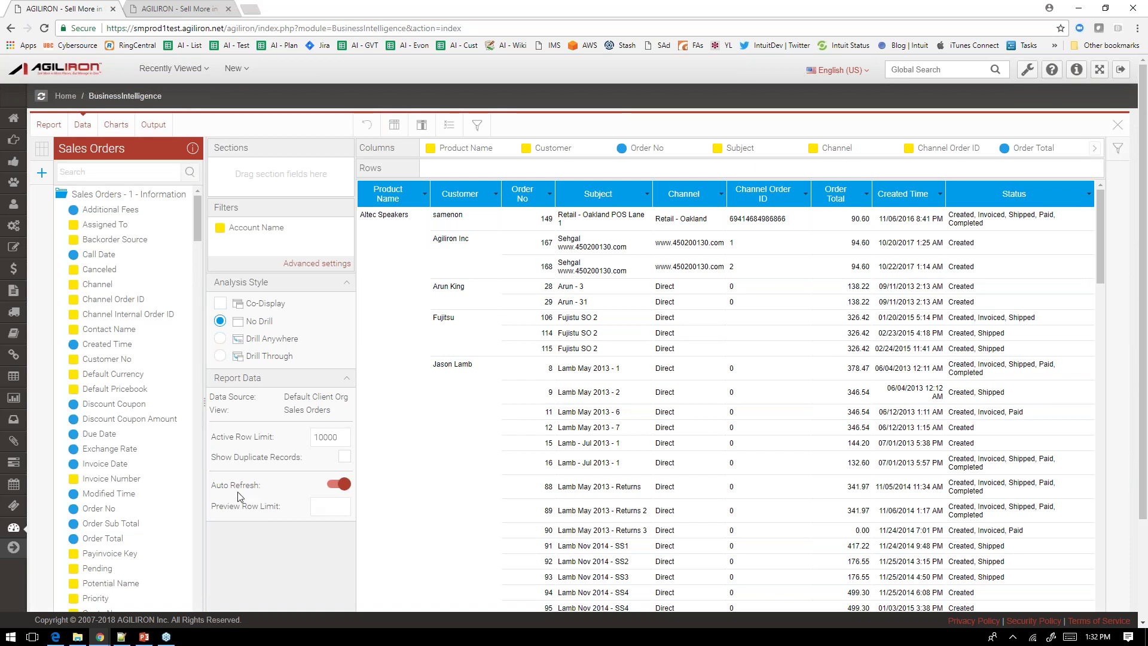
Turn off Auto Refresh in the report data settings
left_click_drag(220, 485, 262, 489)
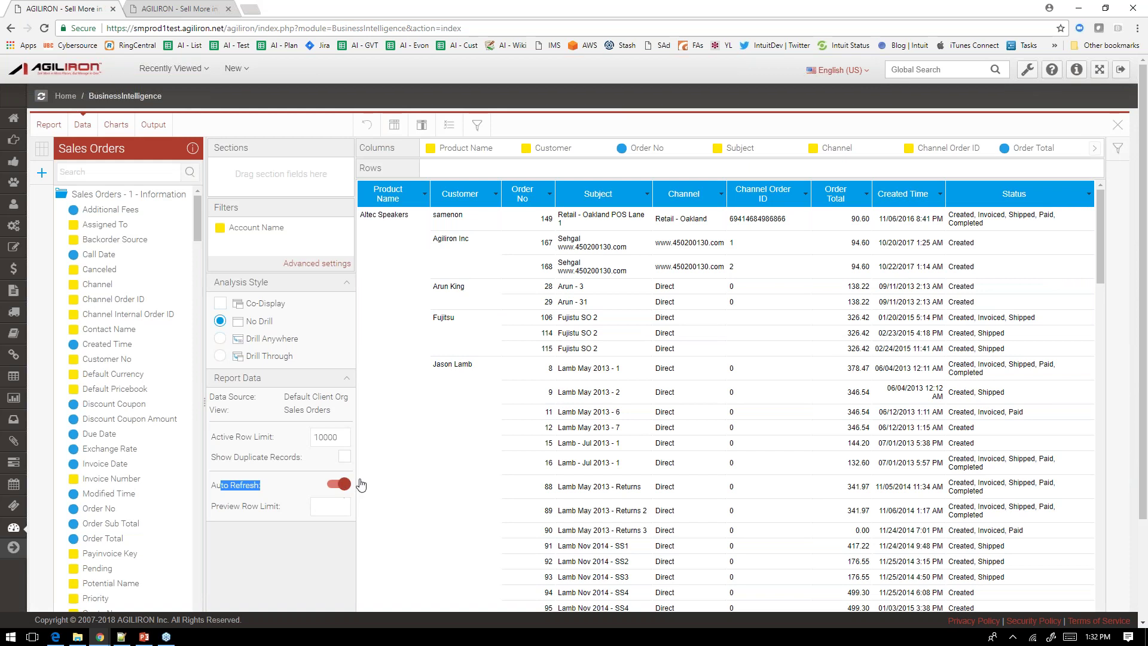
left_click(472, 393)
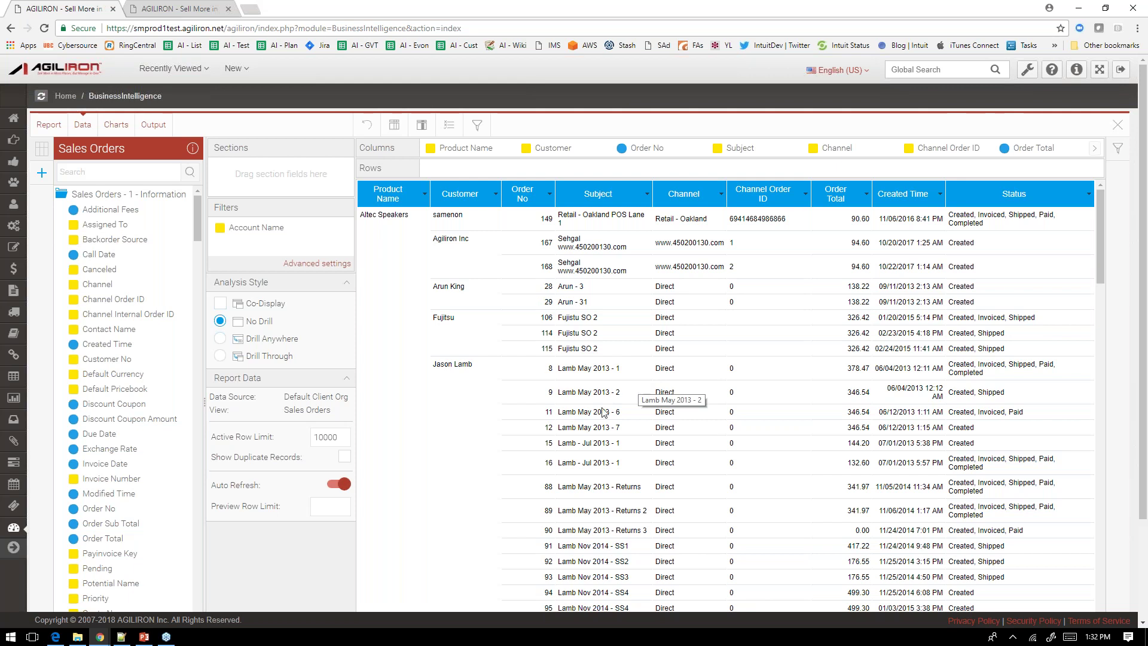
left_click(338, 484)
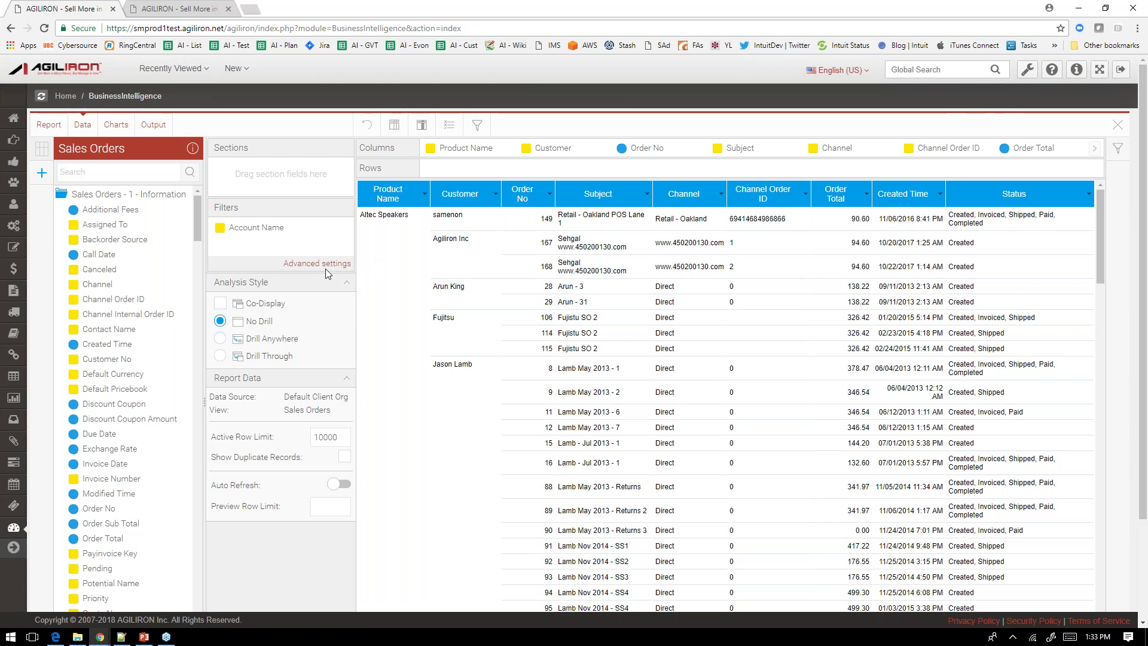
Enable Co-Display as the analysis style and browse the reports available to relate to this one
left_click(217, 305)
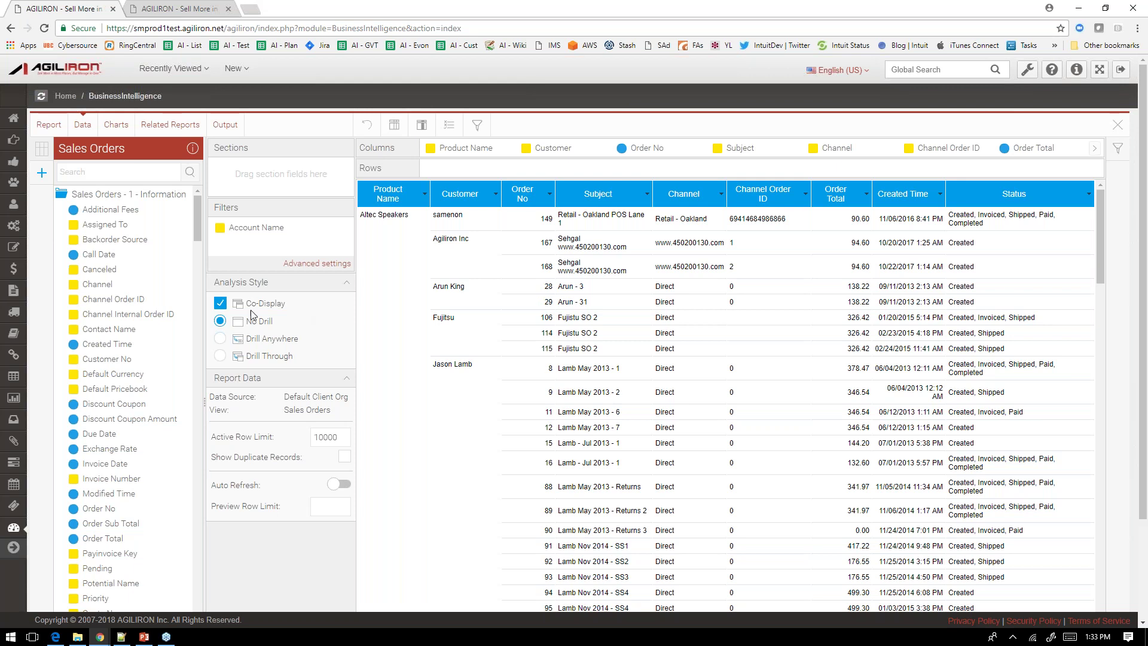
left_click(168, 125)
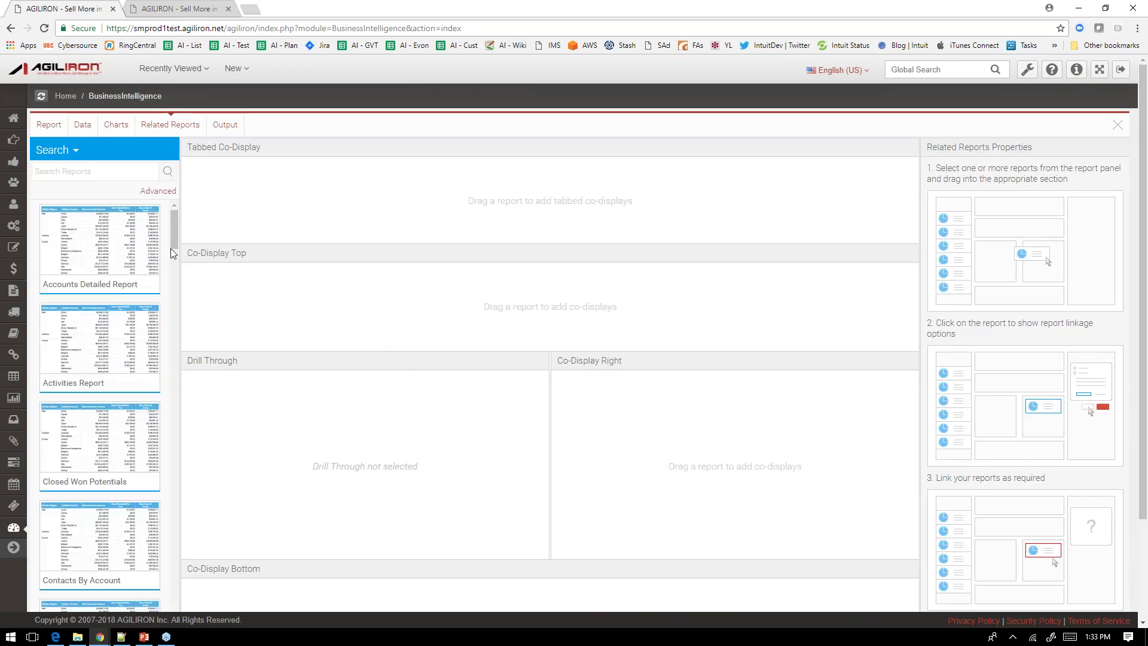
mouse_move(176, 233)
left_mouse_down()
mouse_move(183, 338)
mouse_move(188, 237)
left_mouse_up()
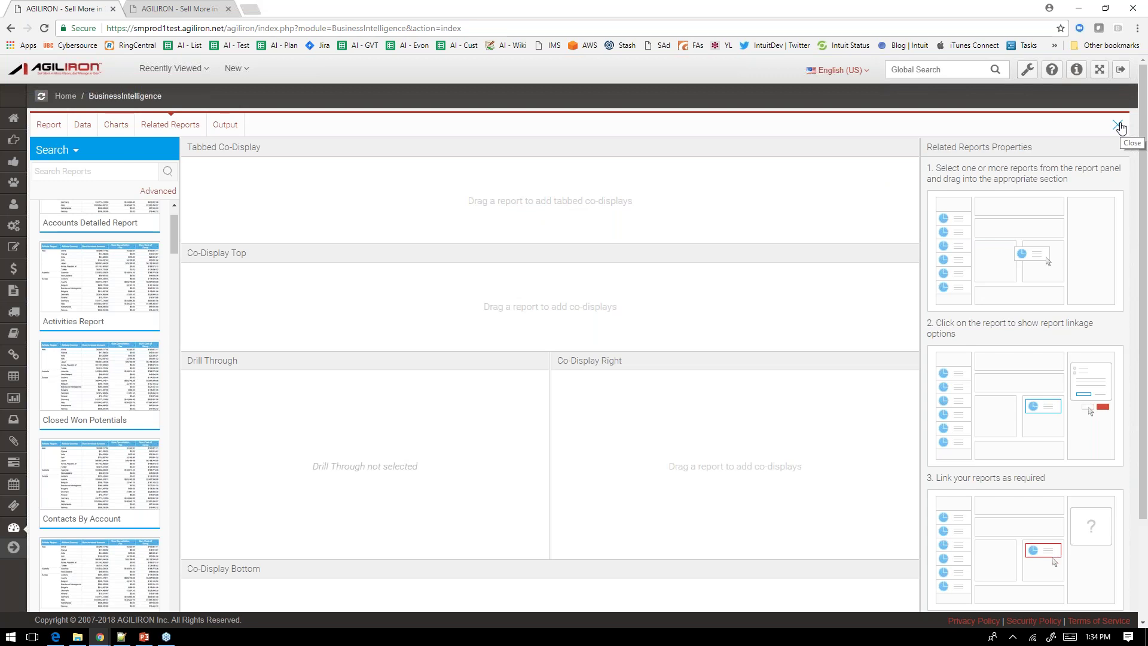
Return to the report's data fields and start a calculated field named "Margin"
left_click(95, 120)
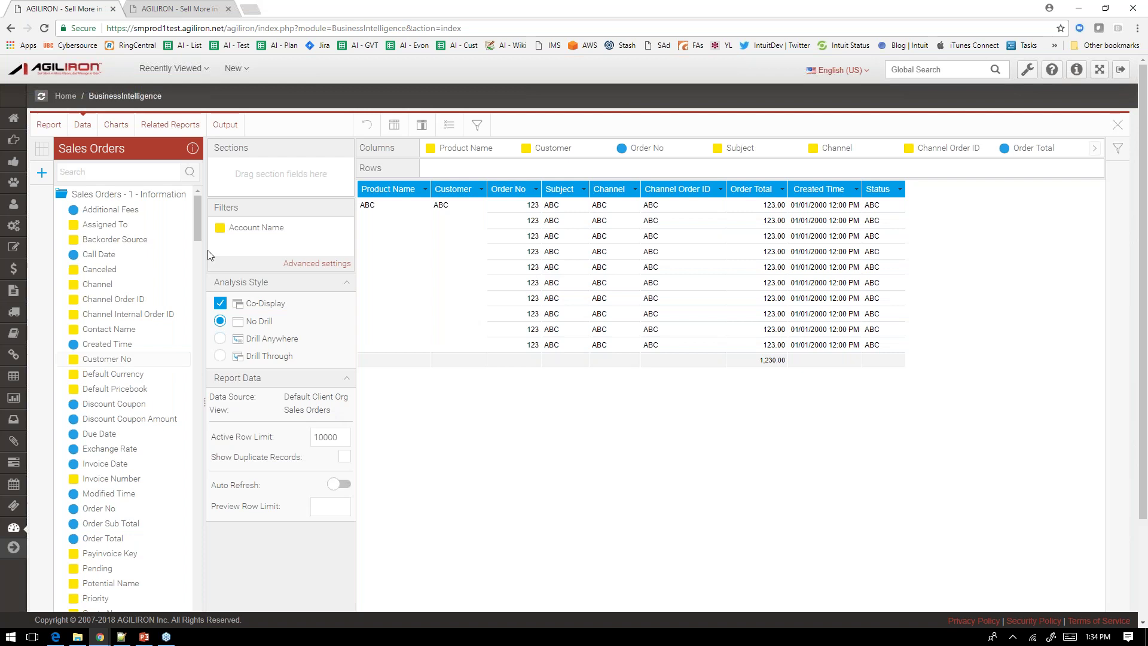
left_click_drag(198, 228, 216, 635)
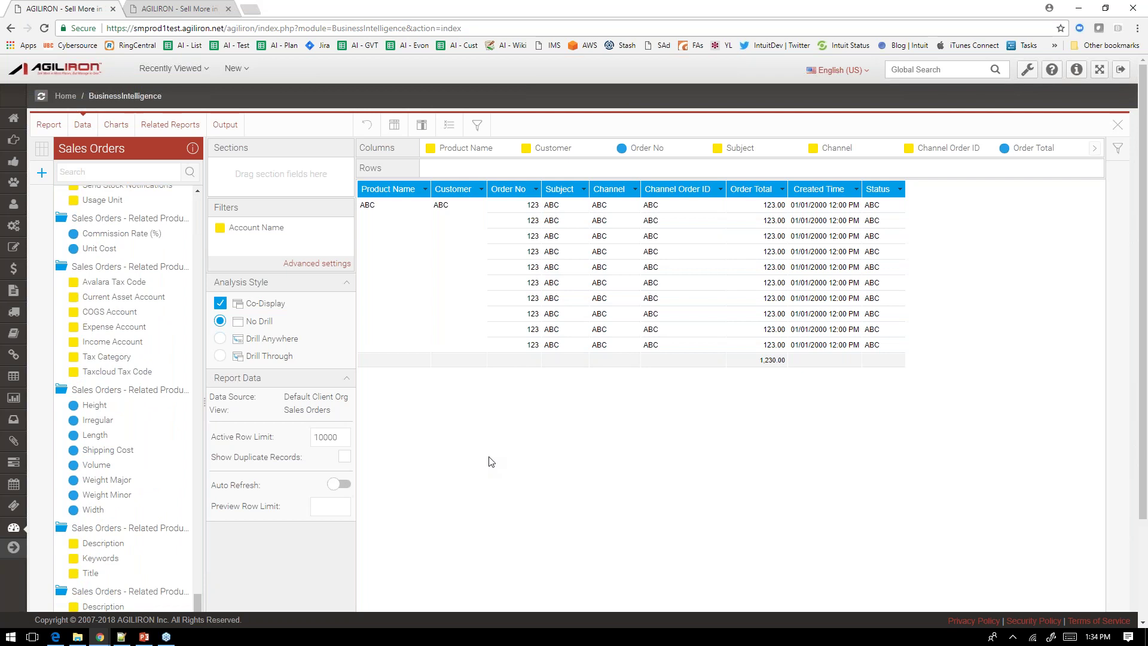
scroll(217, 482, "down", 2)
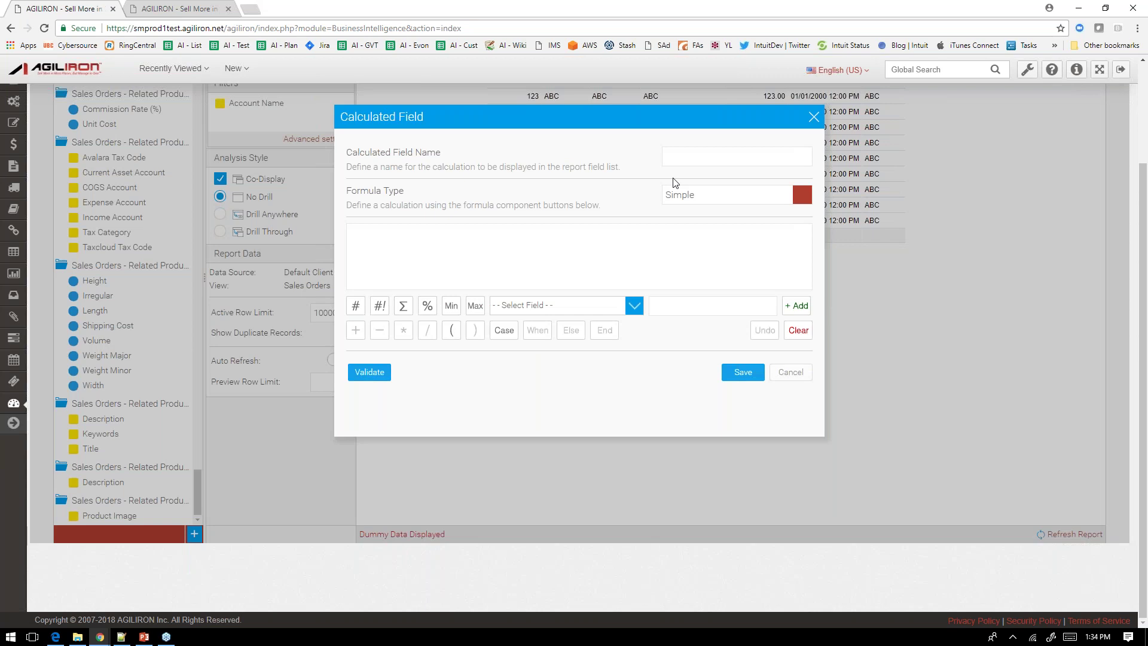
left_click(694, 157)
type("Margin")
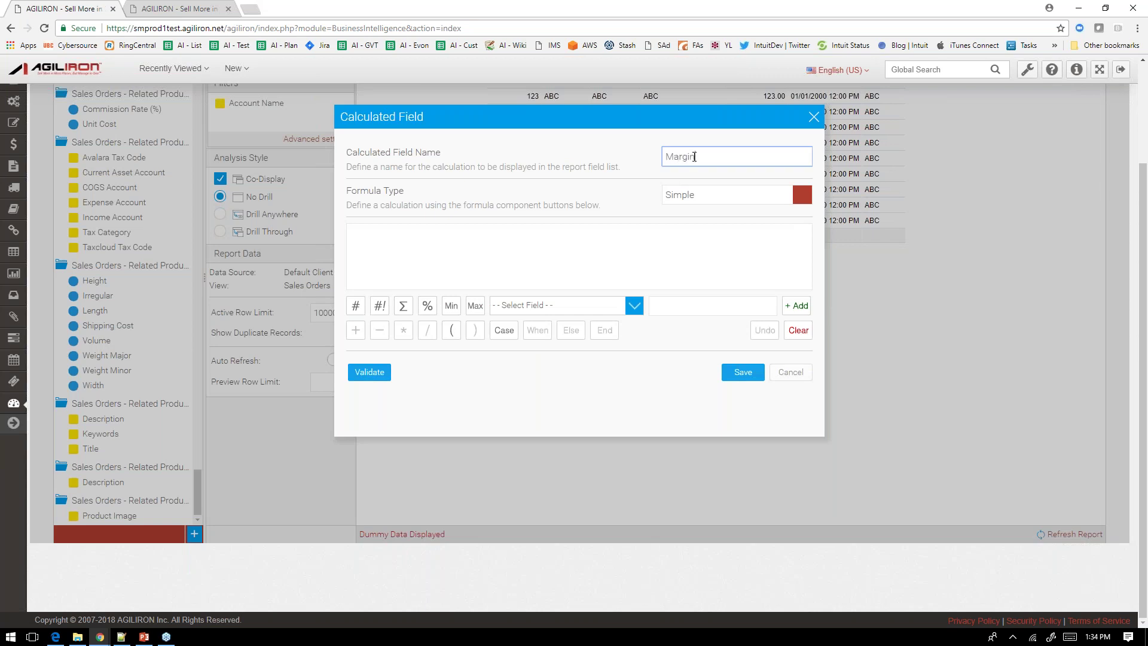
left_click(395, 234)
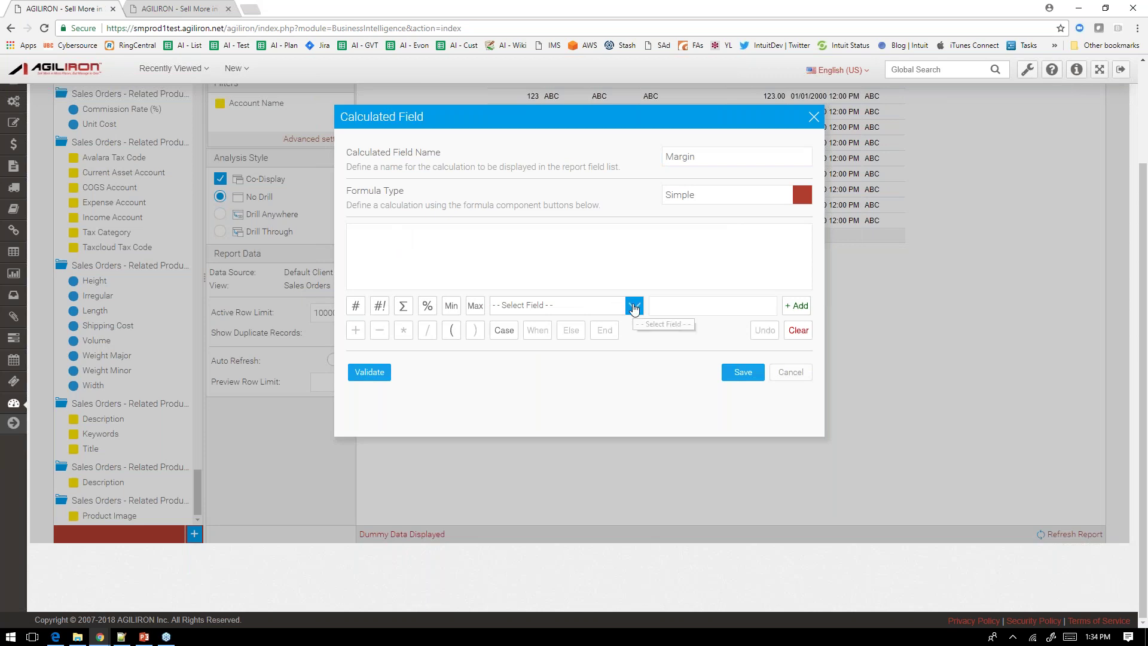
left_click(573, 306)
type("price")
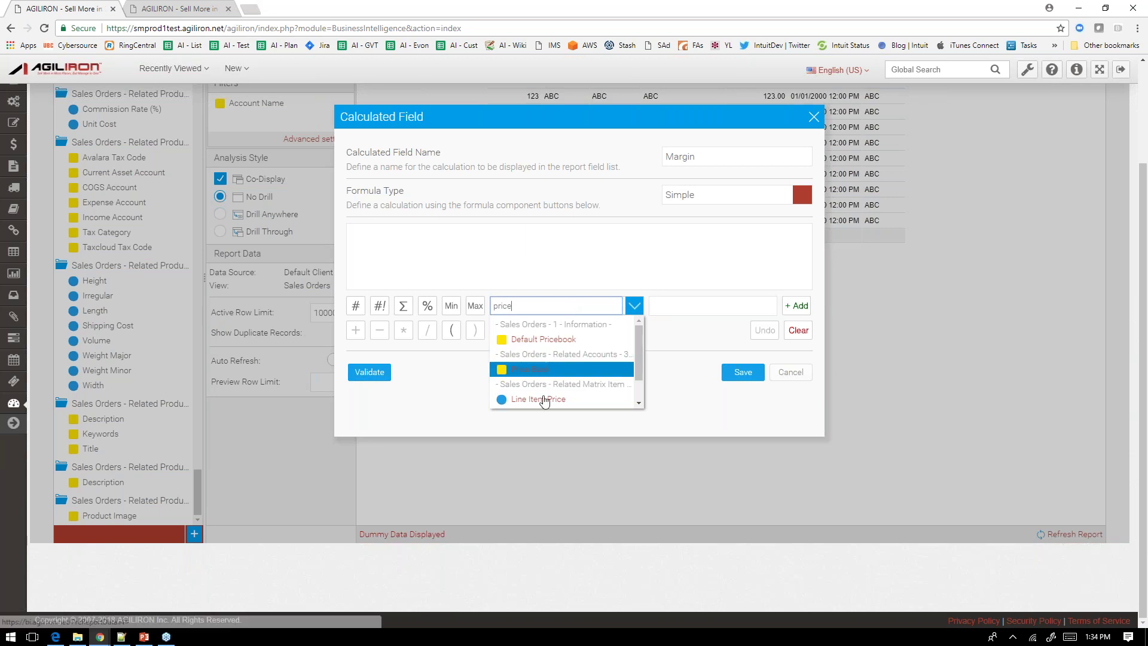
left_click(541, 400)
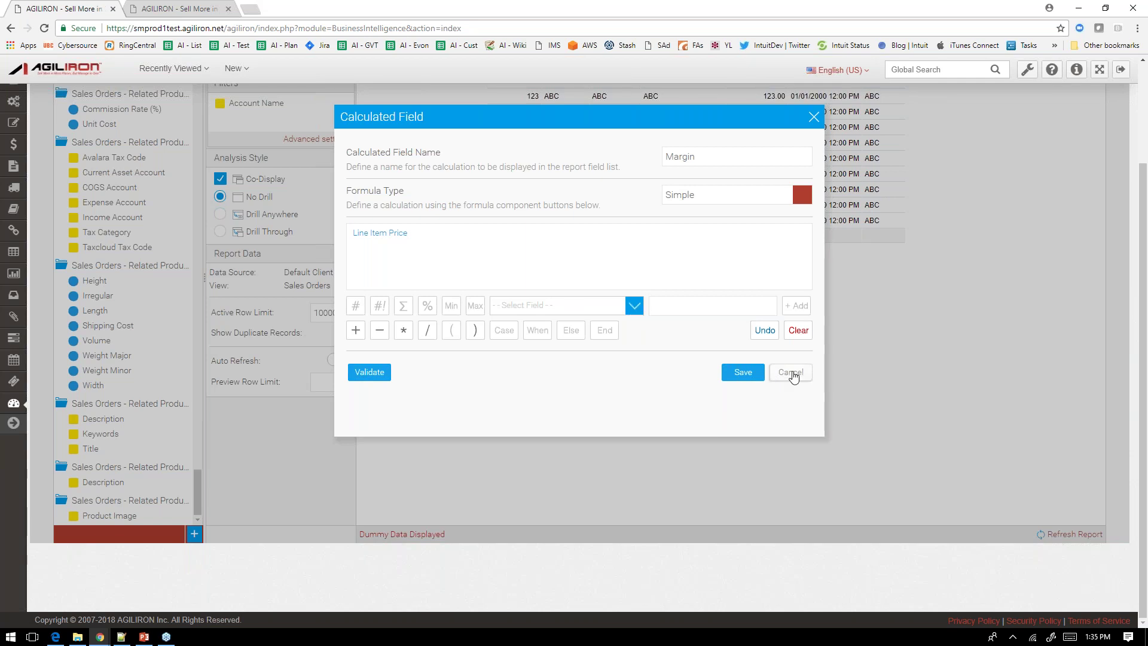
left_click(791, 373)
left_click(194, 534)
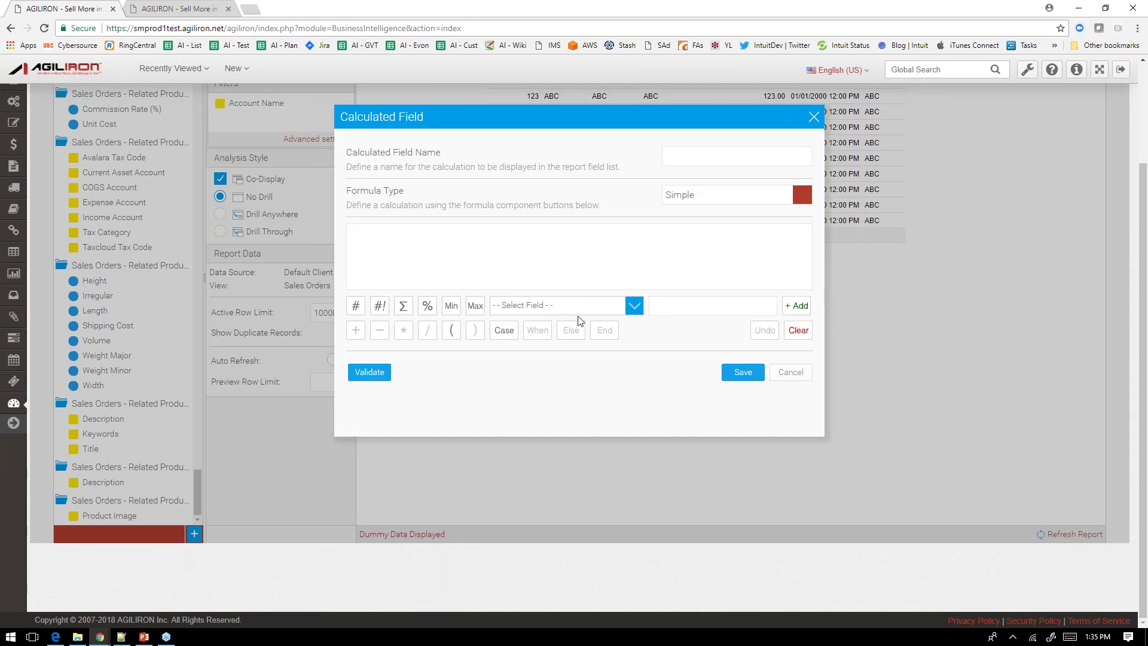
left_click(554, 307)
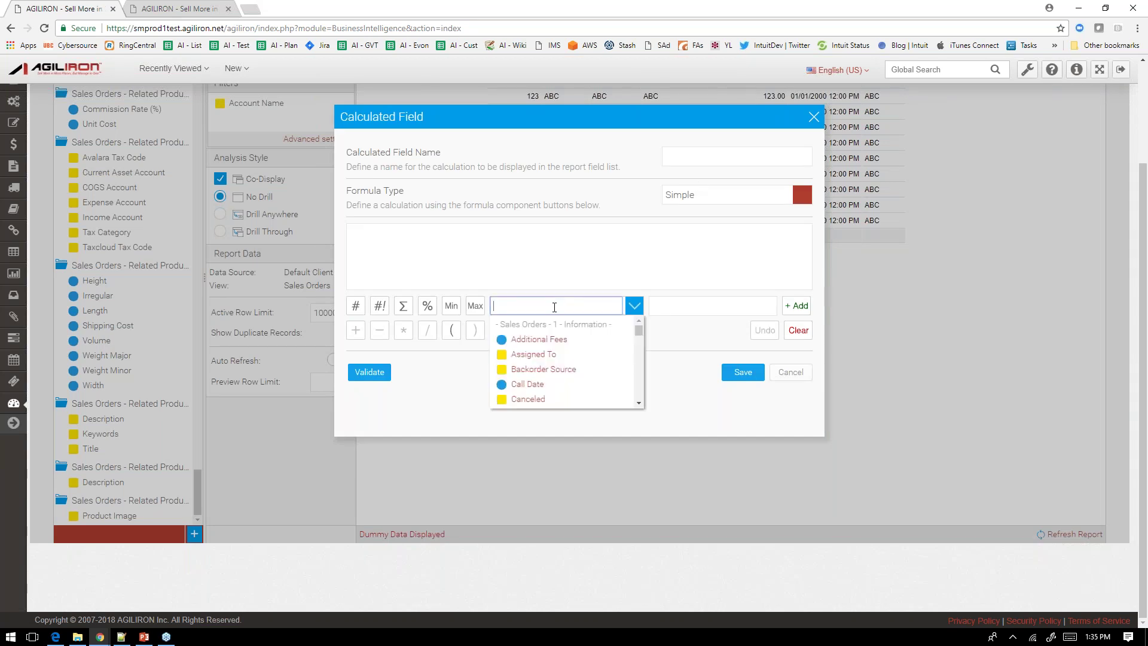
type("line ite")
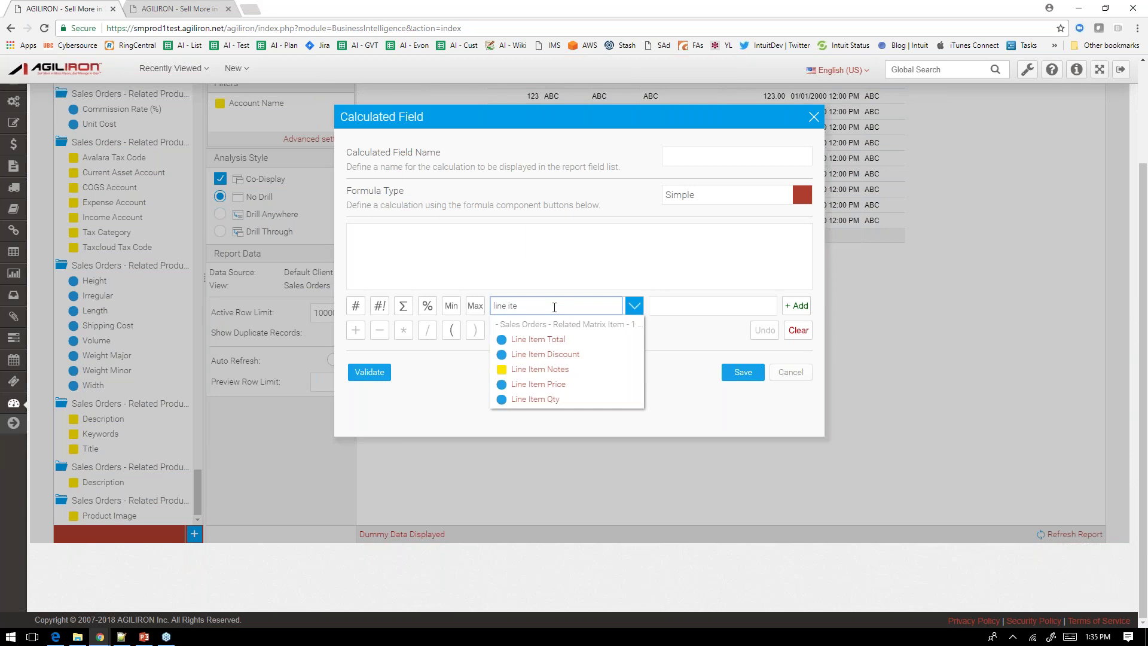
left_click(541, 384)
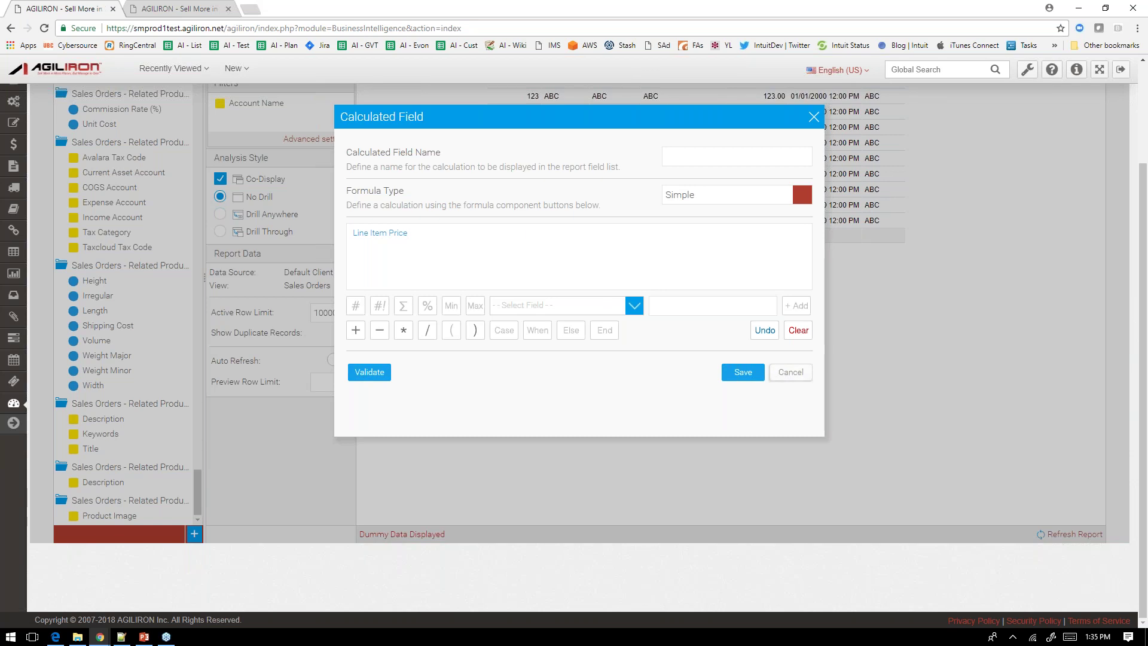
left_click(790, 372)
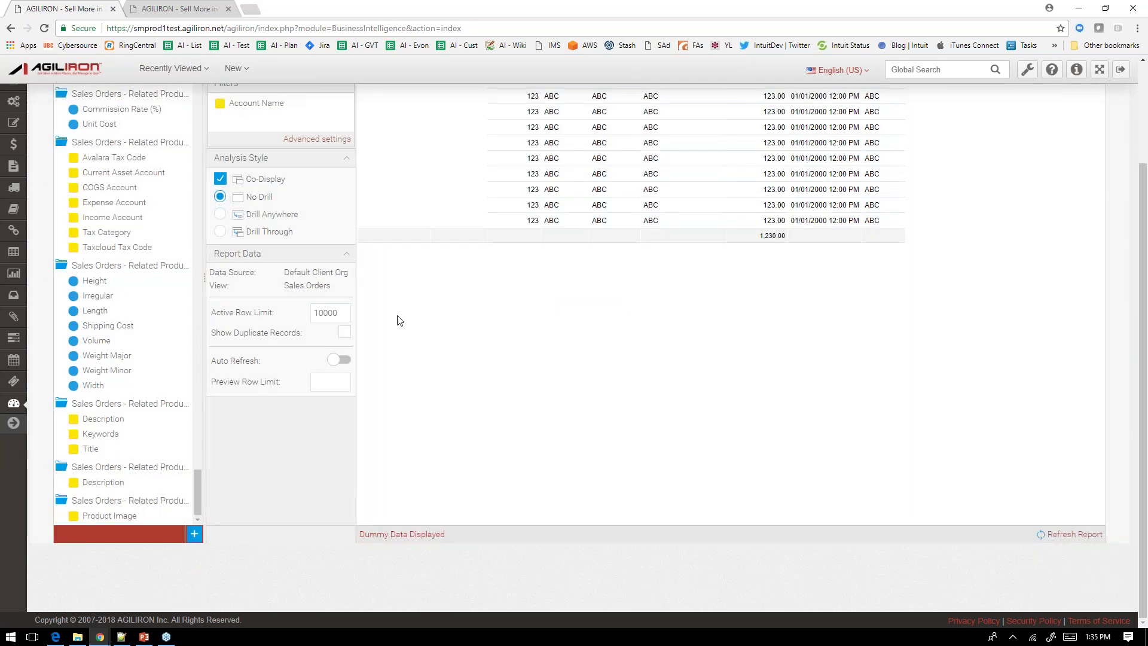
Start a new calculated field and build the simple formula Line Item Price - Unit Cost
left_click(194, 535)
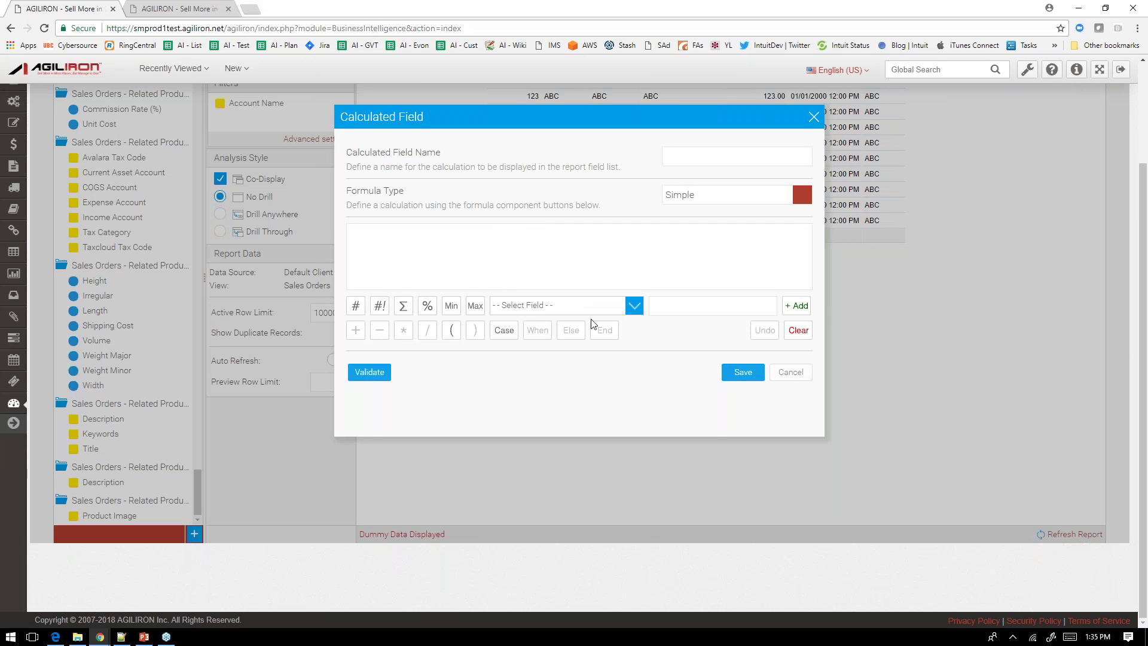
left_click(570, 312)
type("line item")
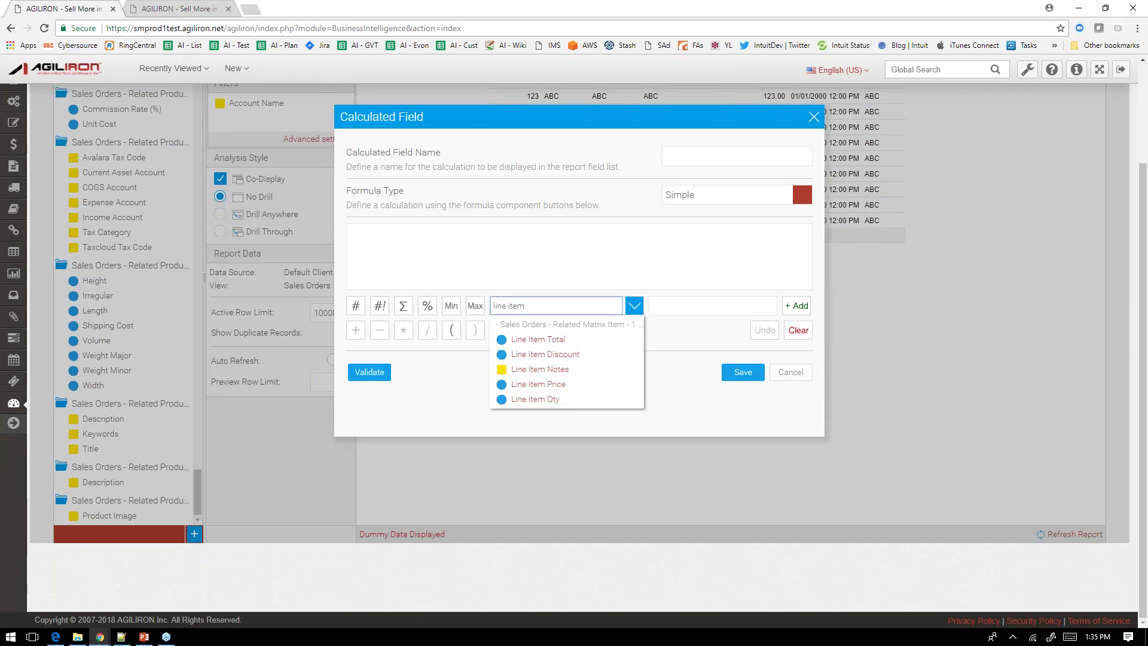
left_click(559, 383)
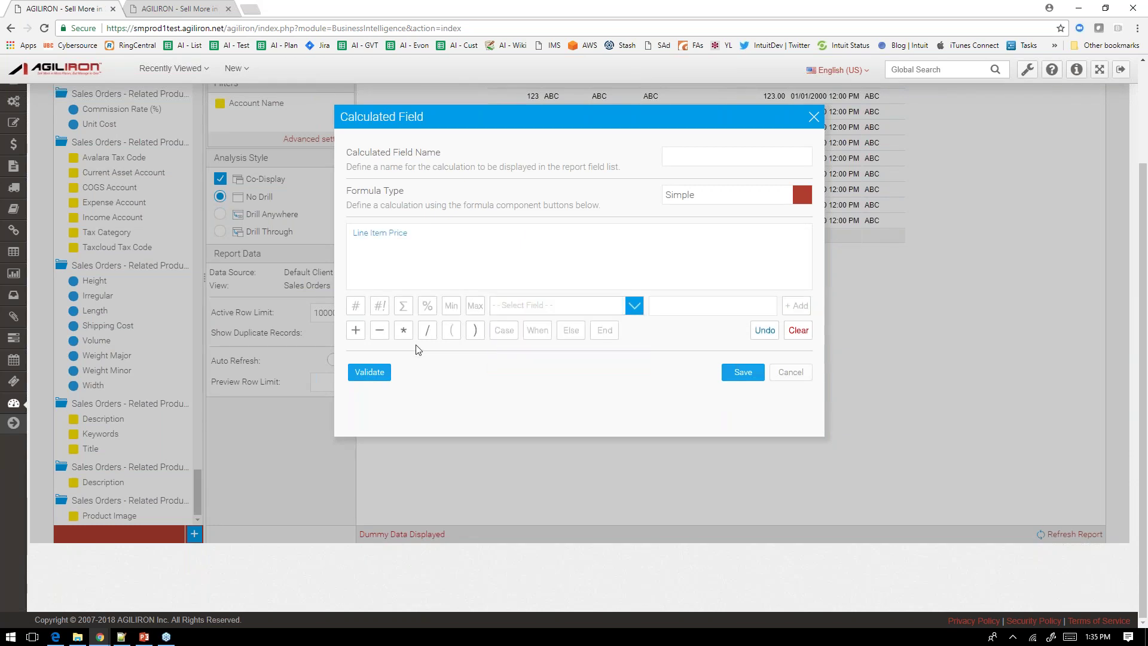
left_click(380, 332)
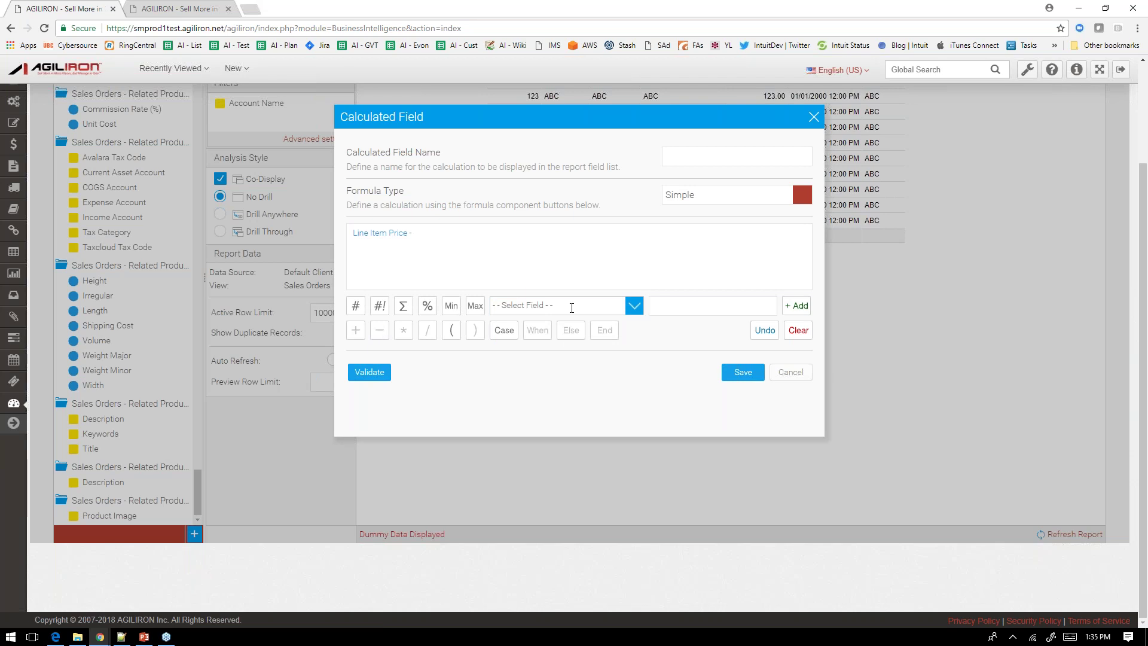
left_click(571, 308)
key("BackSpace")
key("BackSpace")
key("BackSpace")
key("BackSpace")
key("BackSpace")
key("BackSpace")
key("BackSpace")
key("BackSpace")
key("BackSpace")
key("BackSpace")
key("BackSpace")
key("BackSpace")
key("BackSpace")
key("BackSpace")
key("BackSpace")
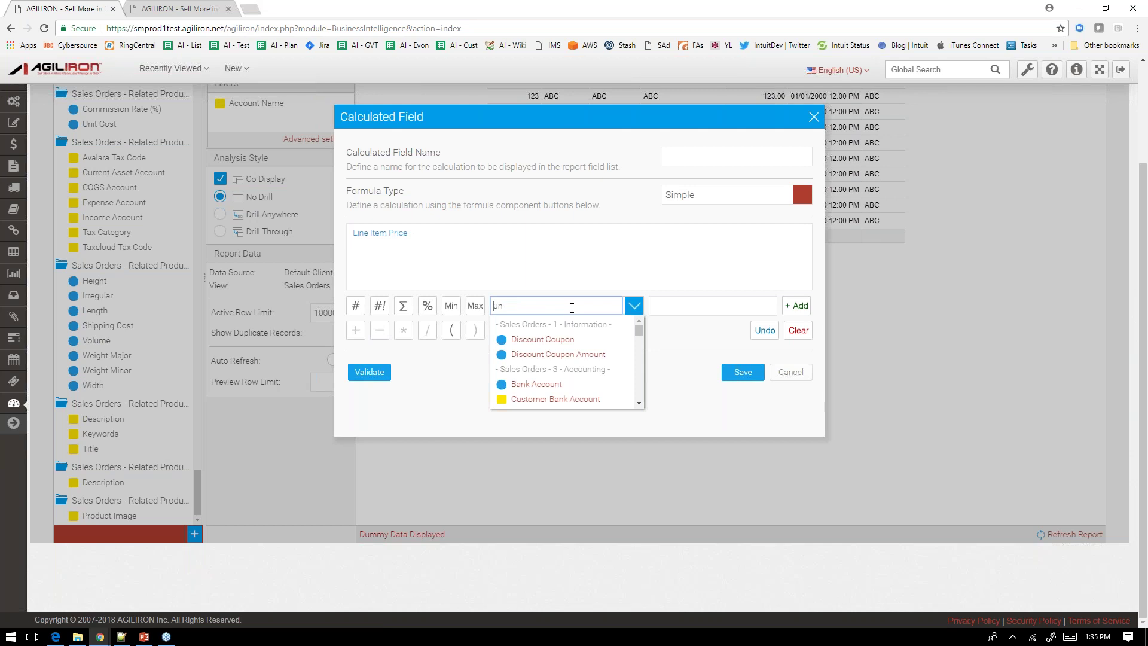
type("it")
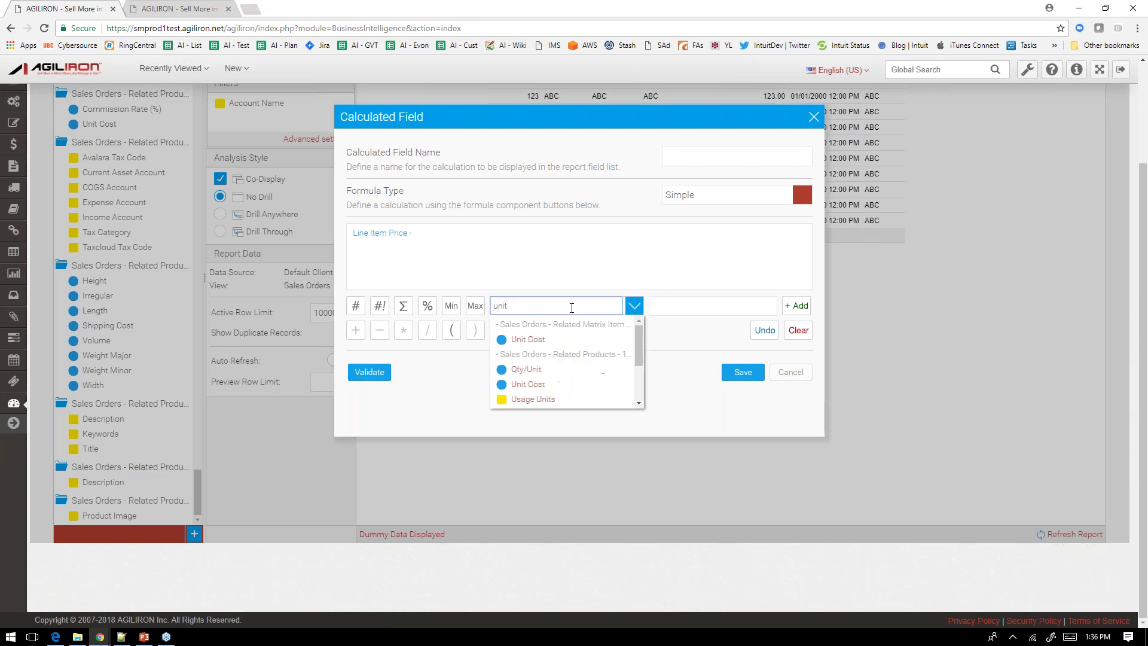
left_click(524, 341)
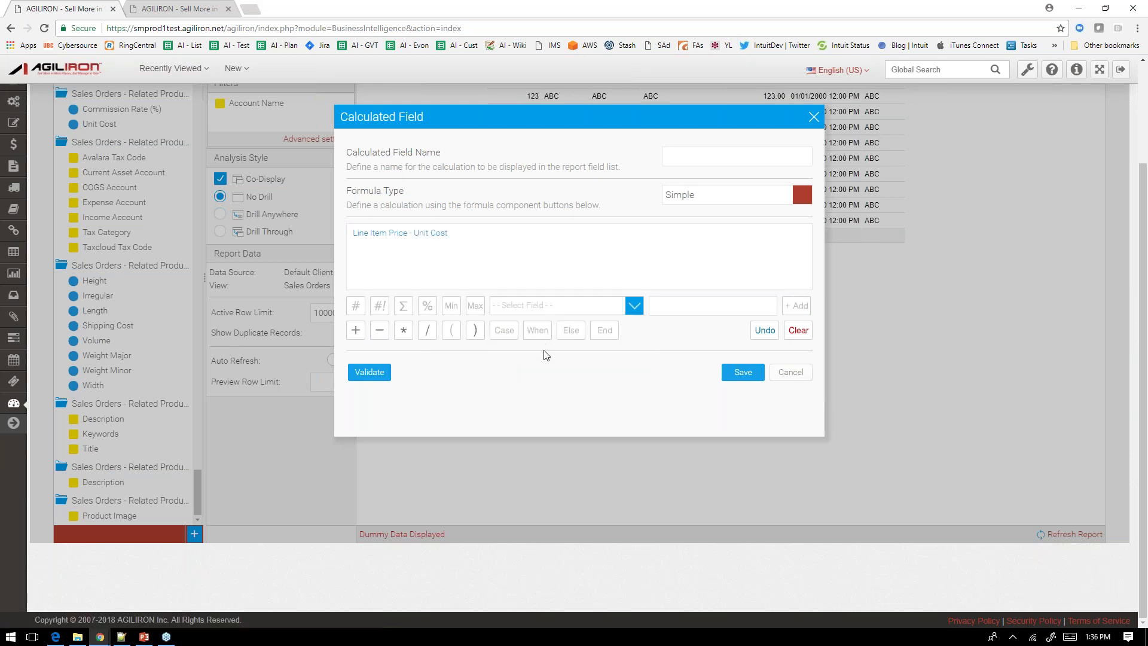
Name the calculated field Margin, validate its formula, and discard the field without saving
left_click(695, 155)
type("Margin")
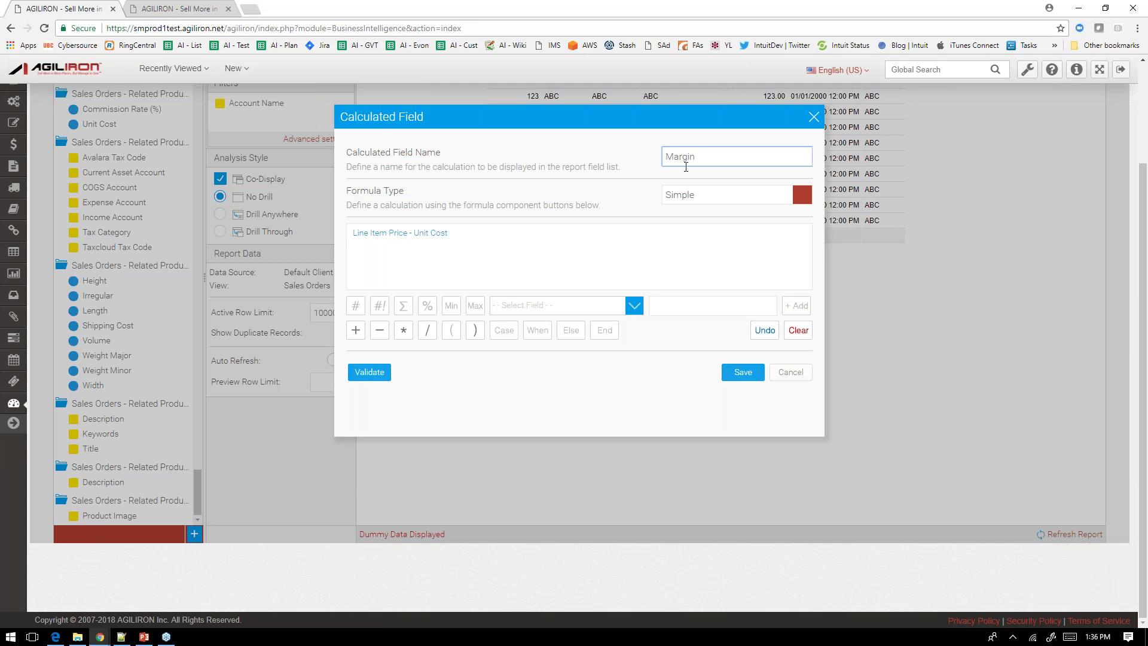
left_click(366, 373)
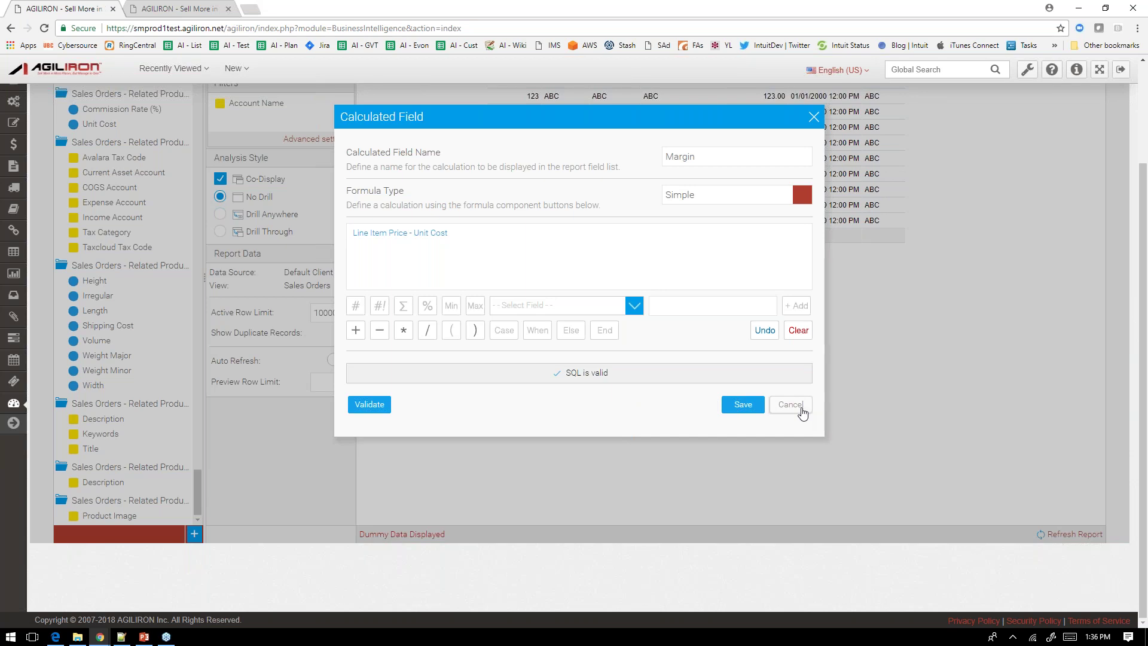
left_click(801, 409)
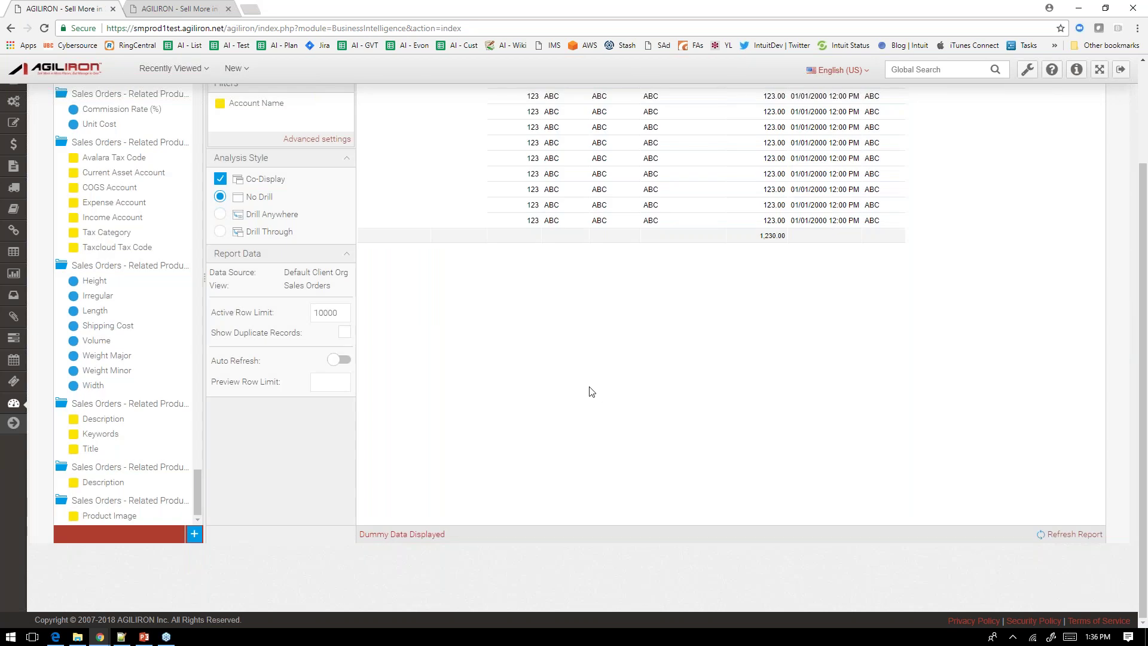
Turn Auto Refresh back on and activate the report as SO Custom 2, saved in the Custom category with public access
scroll(592, 392, "up", 3)
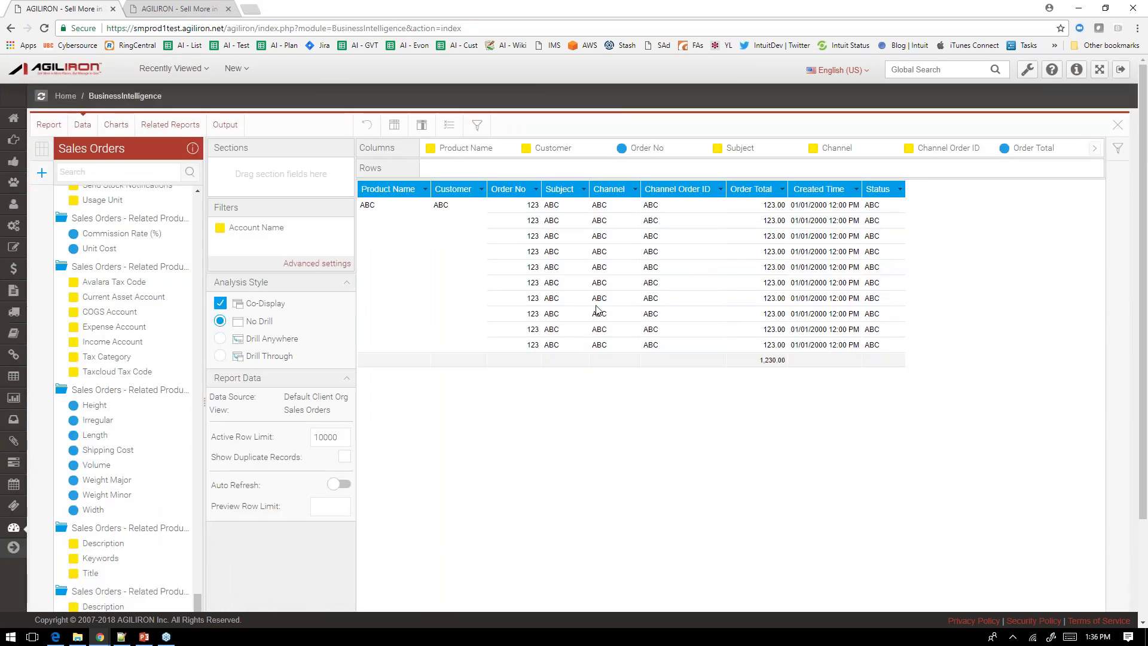
left_click(345, 486)
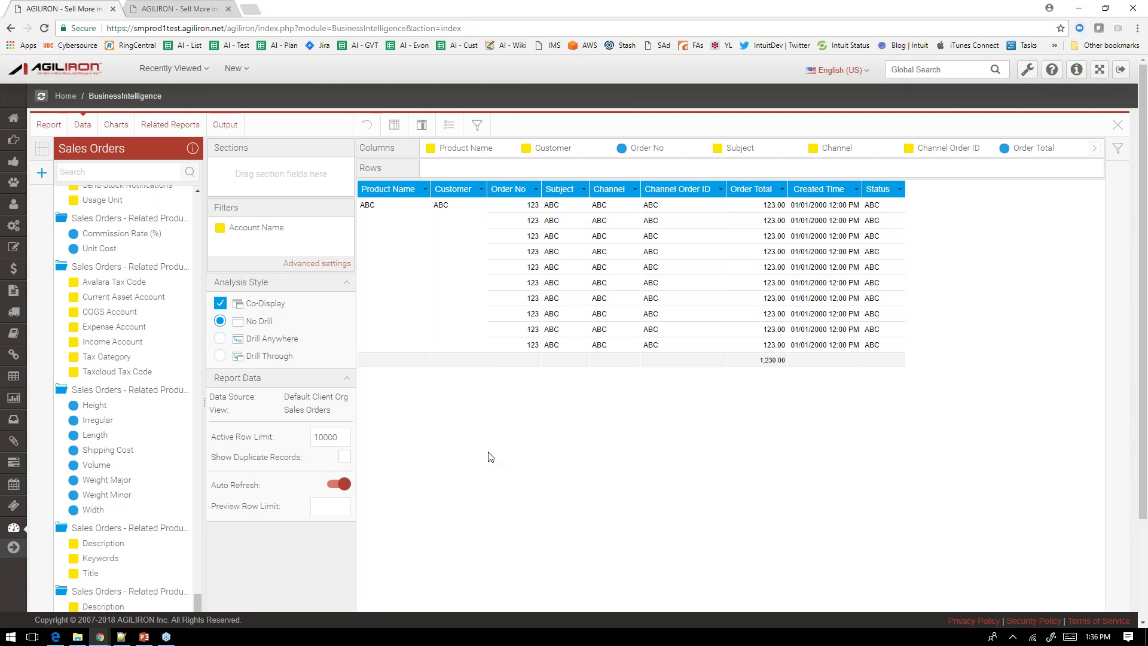
left_click(1118, 125)
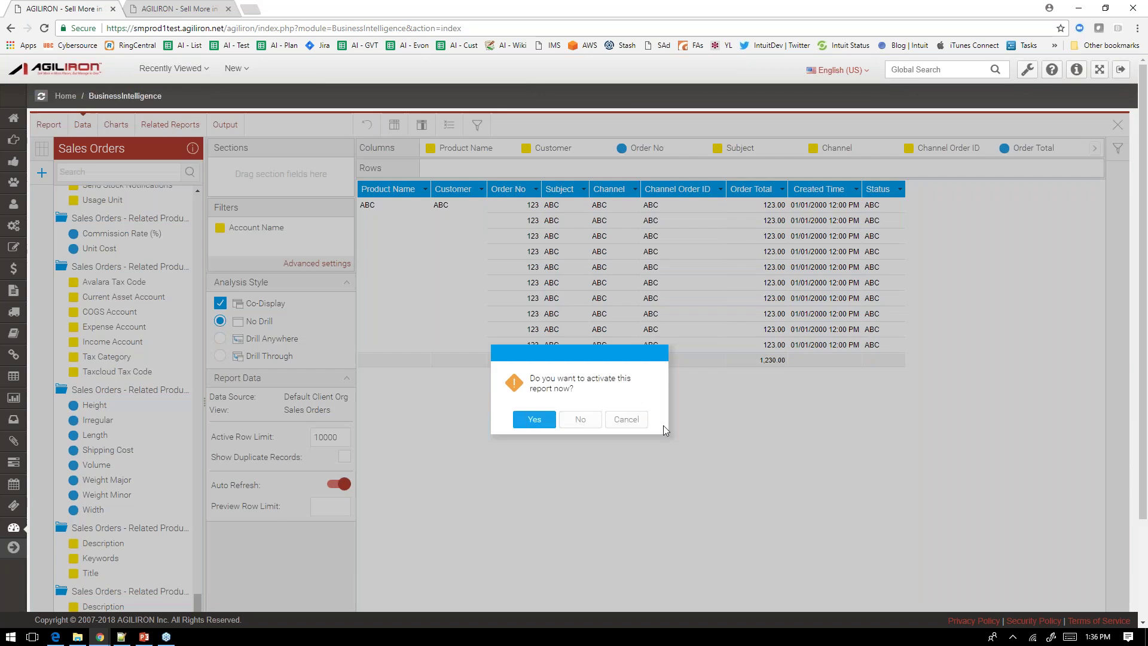
left_click(533, 421)
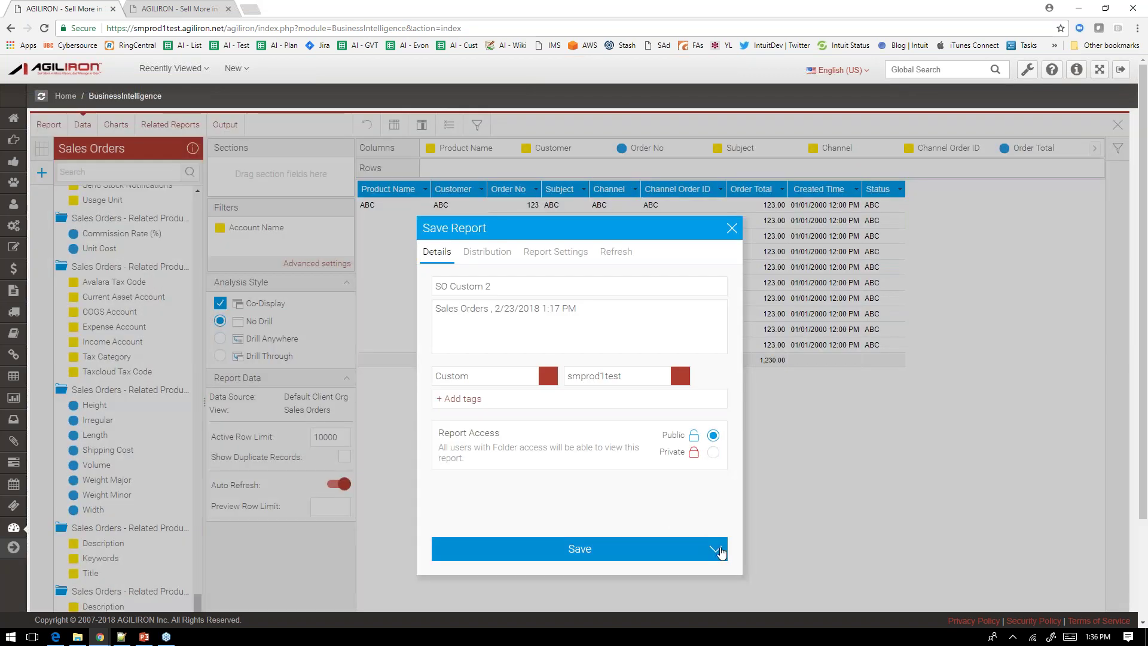
mouse_move(670, 549)
left_click(630, 574)
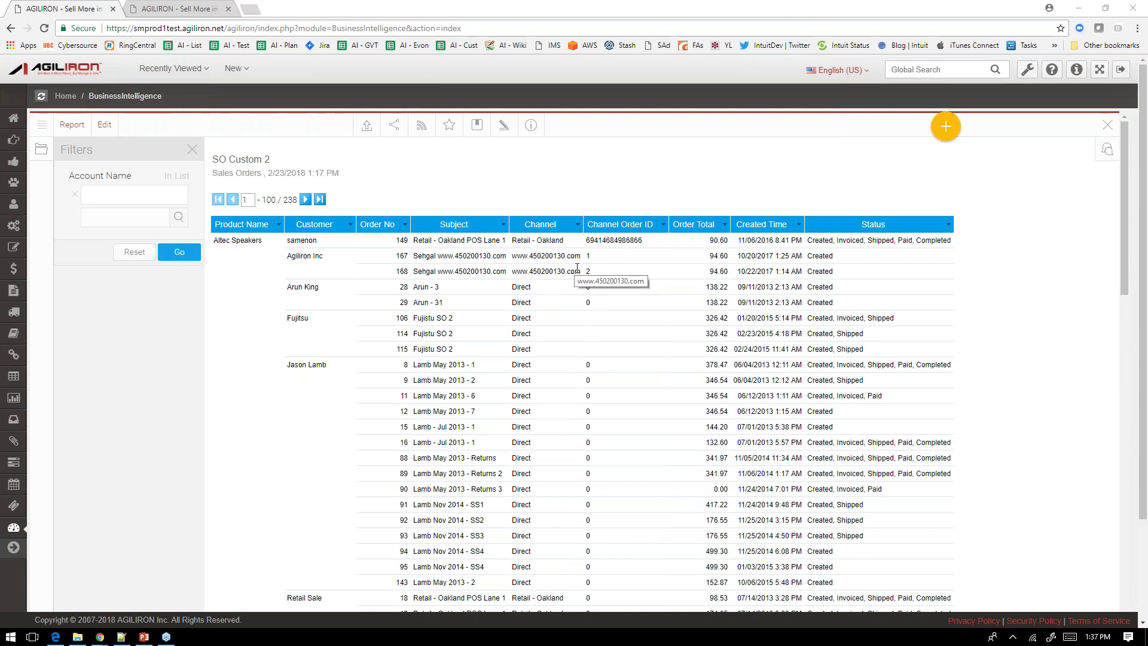
Reopen the data of the SO Custom 2 report for editing as a new version and disable Co-Display
left_click(105, 124)
left_click(105, 125)
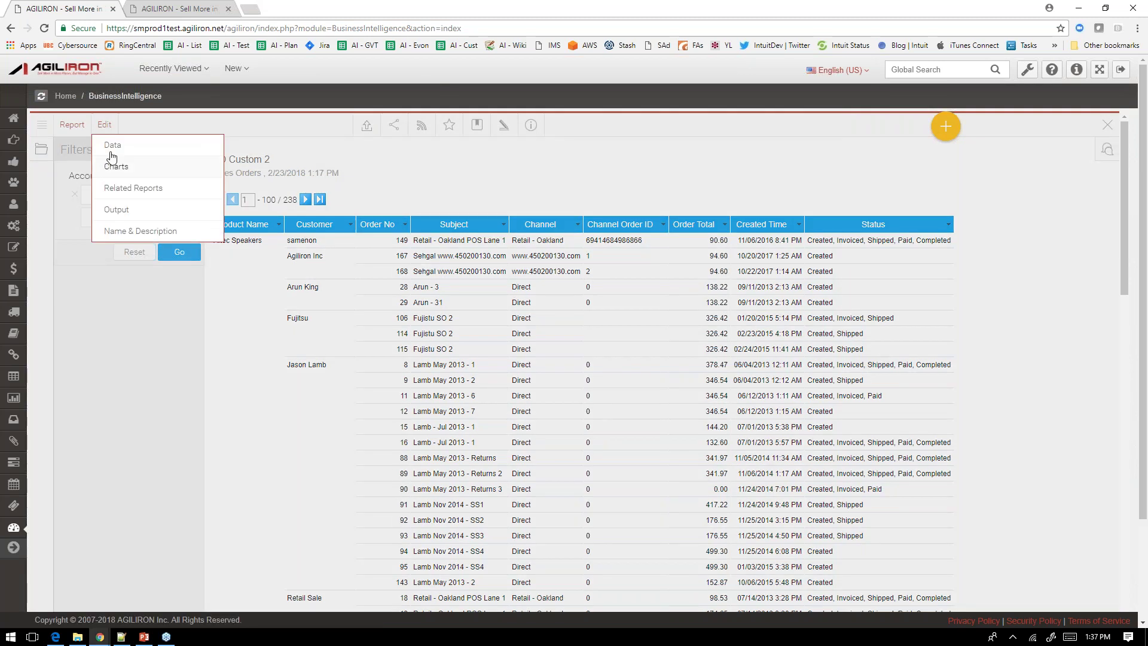
left_click(116, 146)
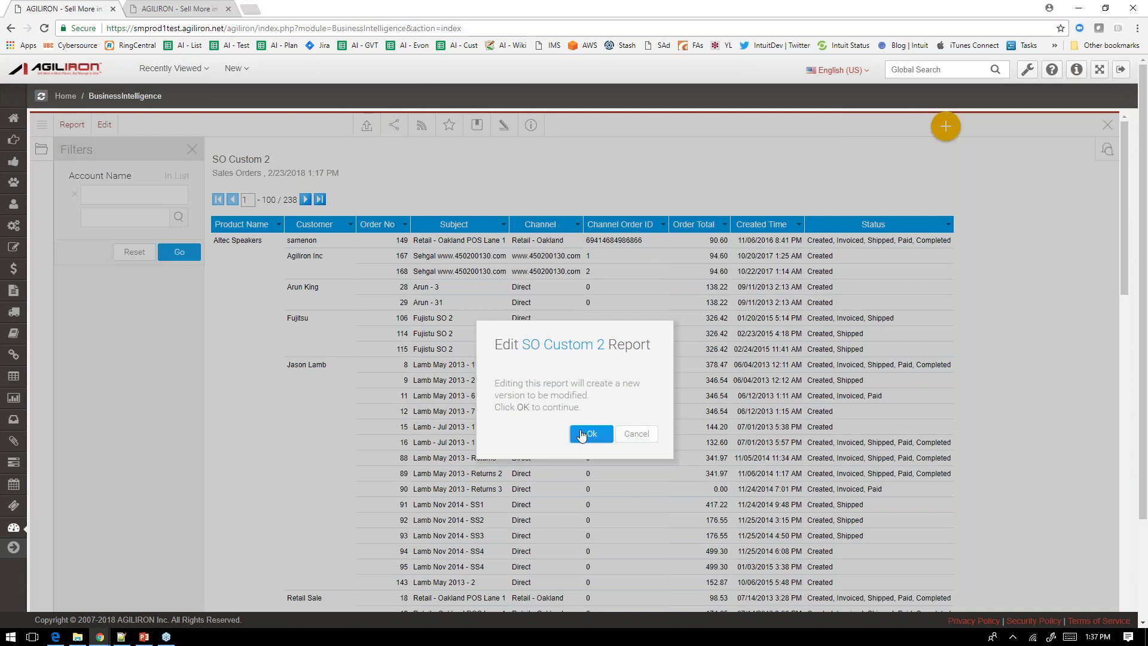
left_click(591, 434)
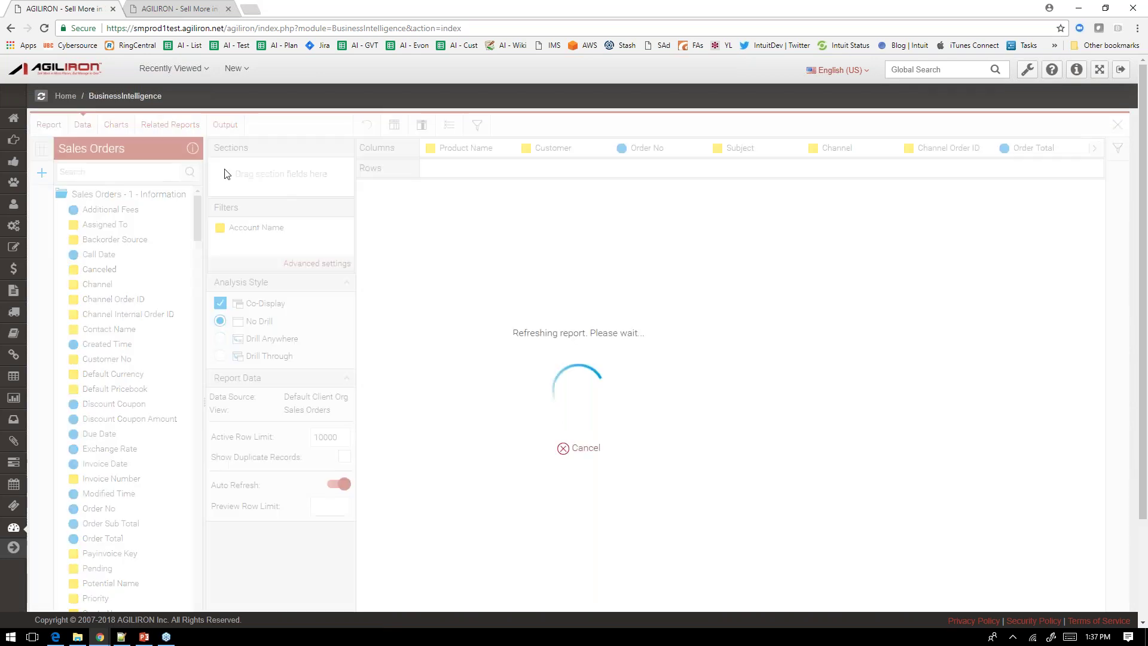
left_click(266, 303)
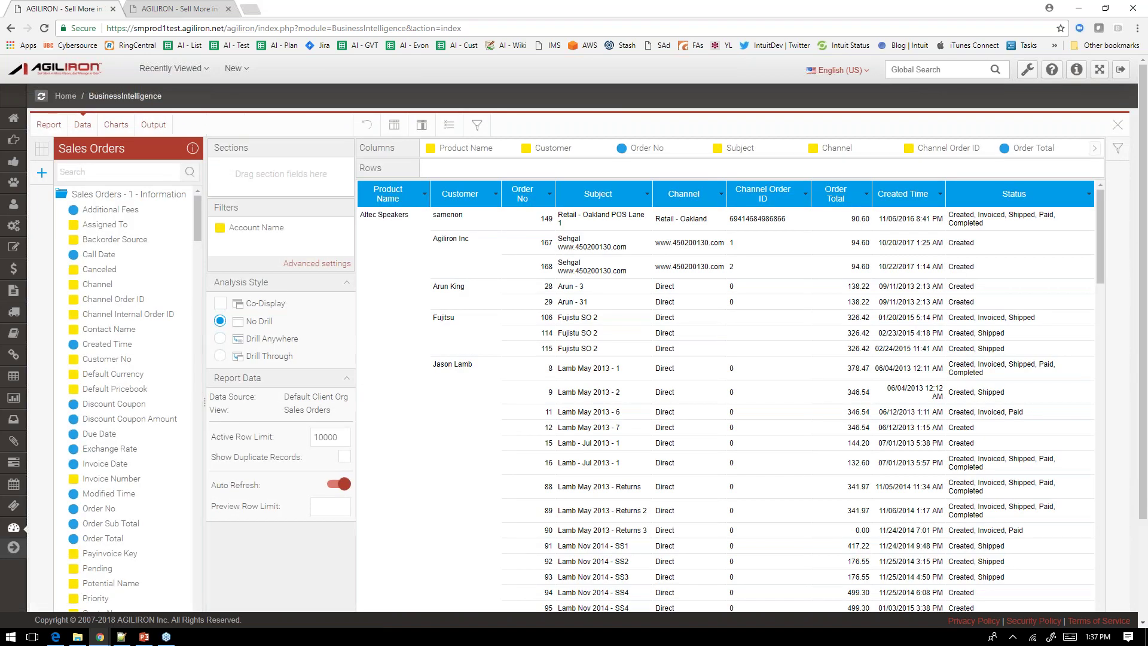
Build an auto chart for the report with Order Total on the vertical axis and Product Name on the horizontal axis
left_click(116, 130)
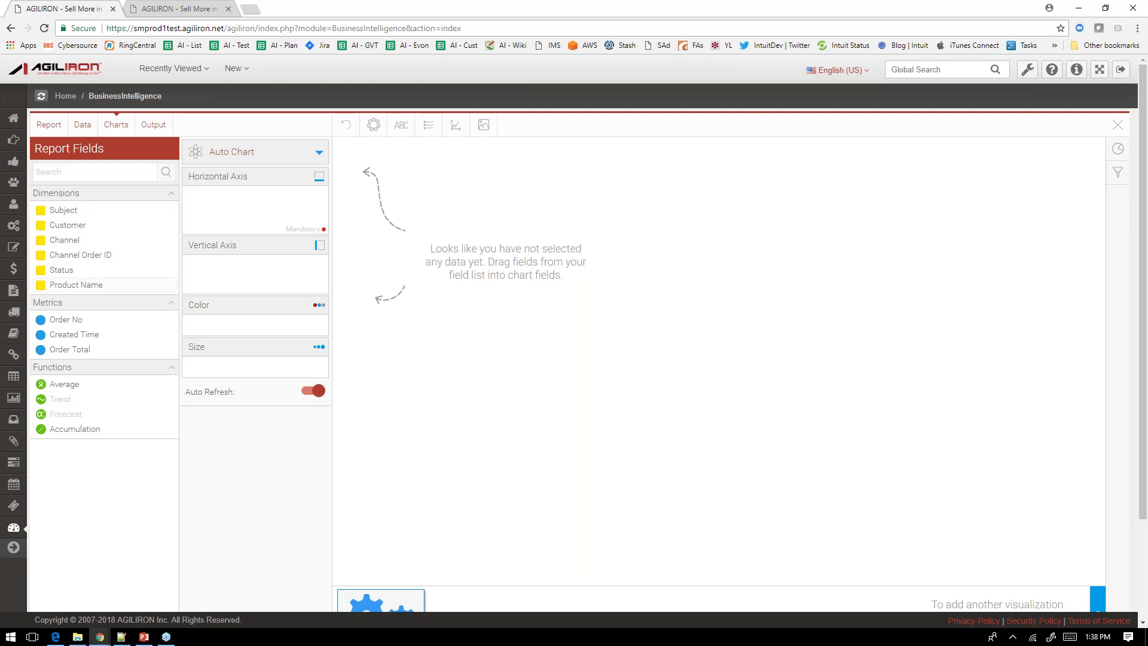
left_click_drag(81, 353, 207, 271)
scroll(104, 233, "down", 3)
scroll(99, 197, "up", 3)
left_click(88, 174)
type("a")
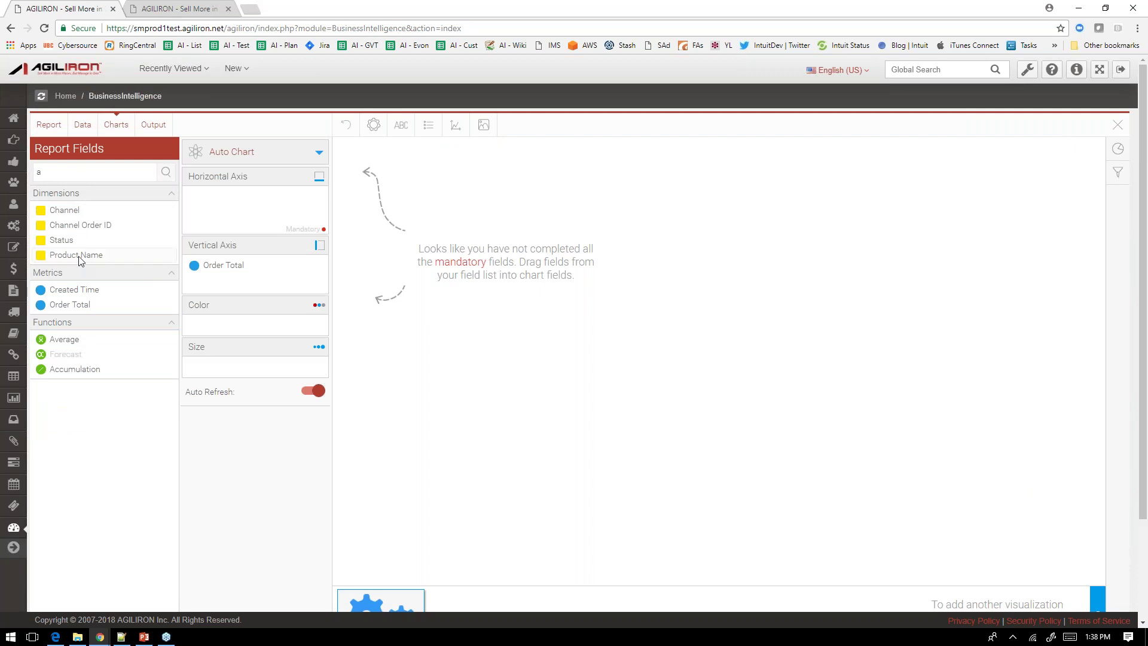
left_click_drag(94, 256, 240, 208)
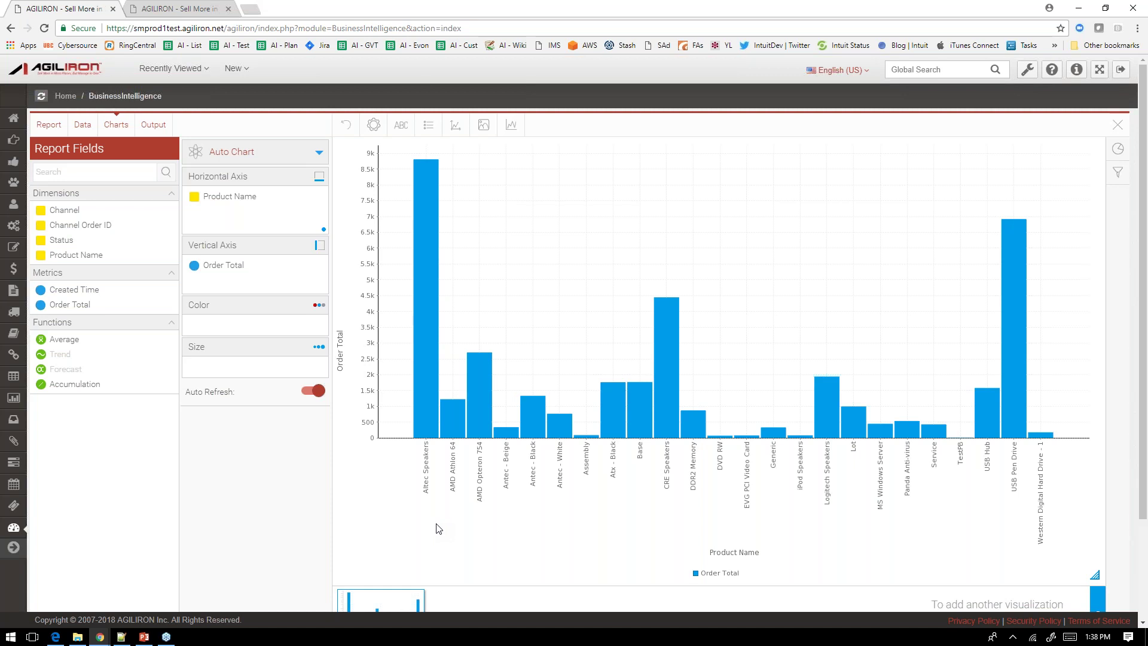
Return to the report's data setup and remove the Account Name filter
left_click(81, 125)
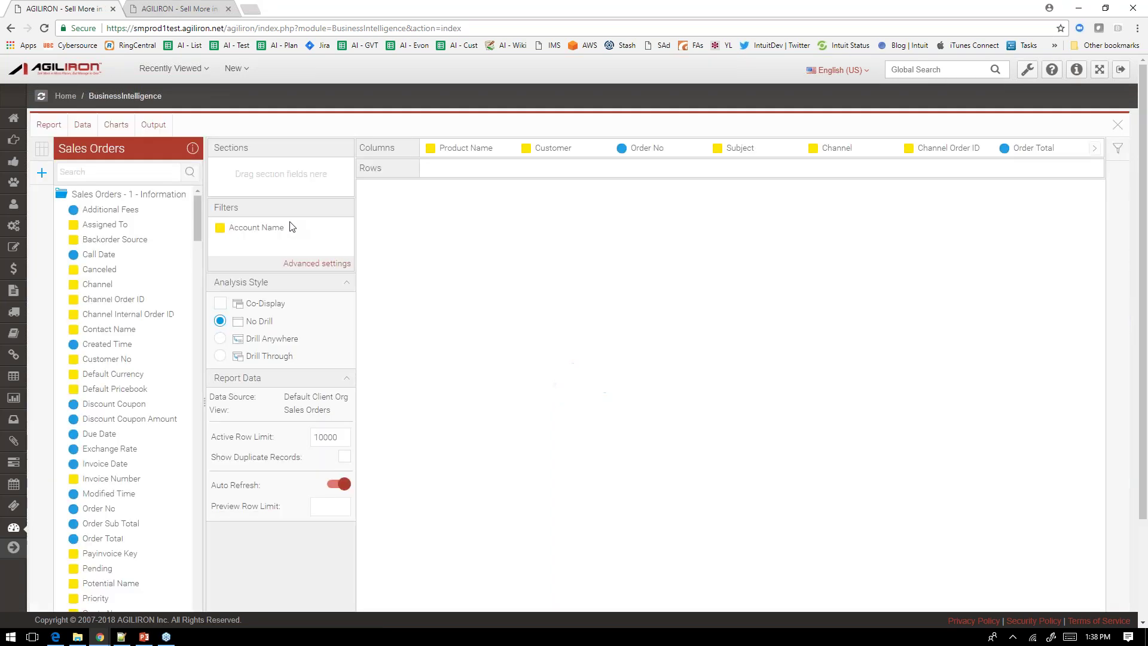
left_click_drag(263, 232, 345, 293)
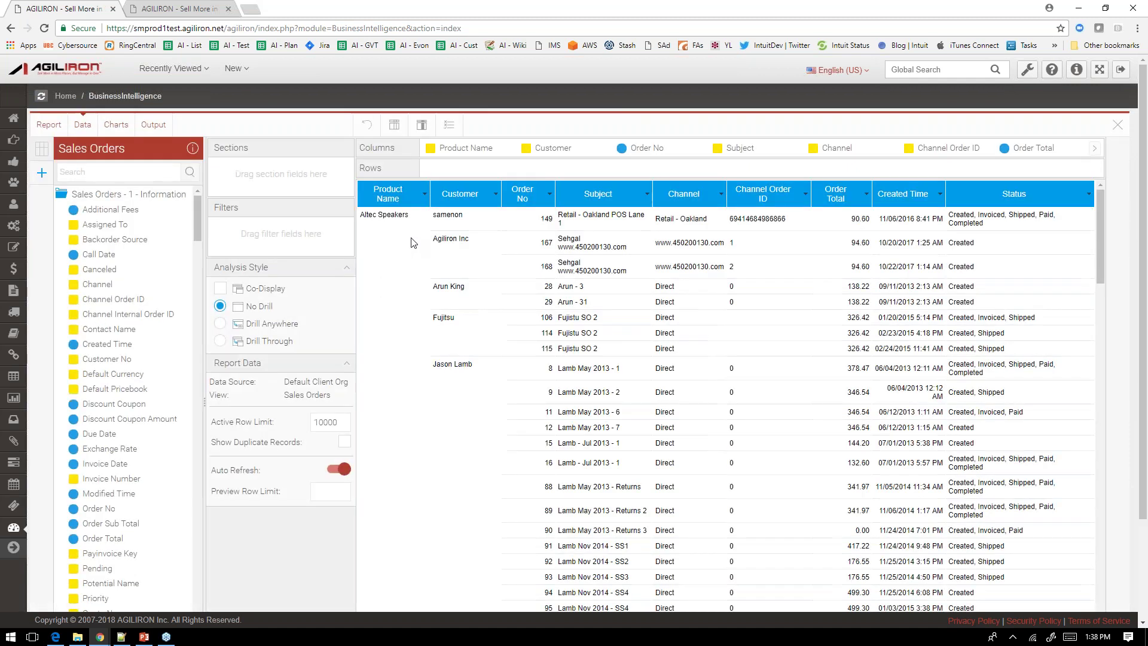
Replace Product Name with Customer on the horizontal axis of the Order Total chart
left_click(116, 124)
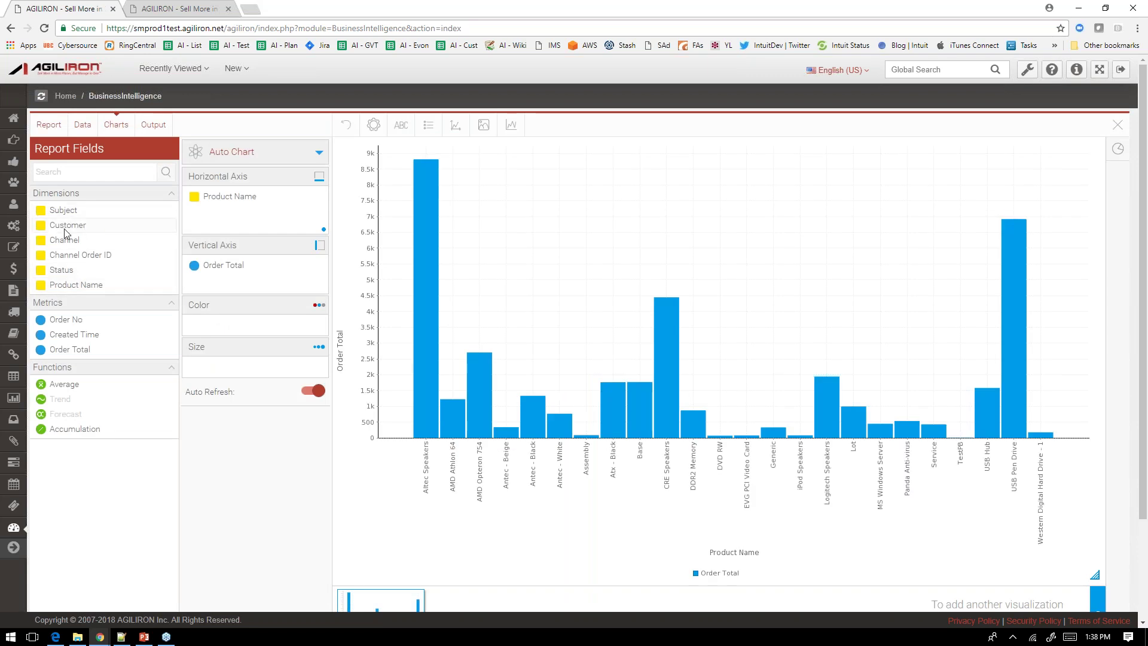
left_click_drag(68, 227, 237, 211)
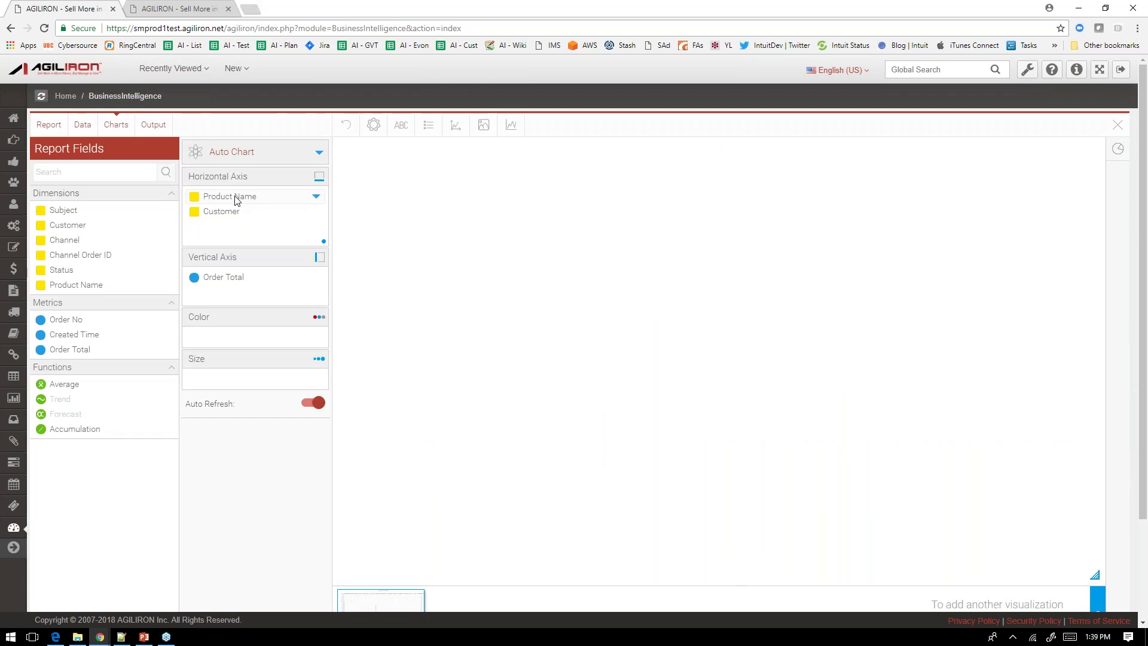
left_click_drag(234, 201, 86, 252)
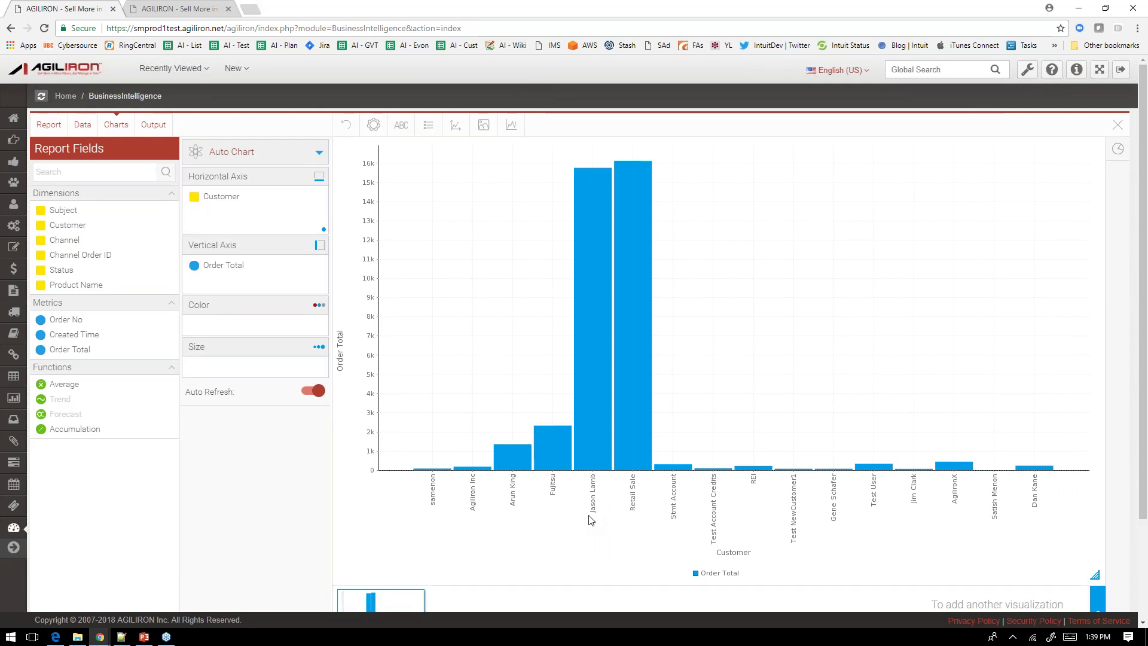
Change the chart from Auto Chart to a basic Pie chart showing Order Total by Customer
left_click(320, 153)
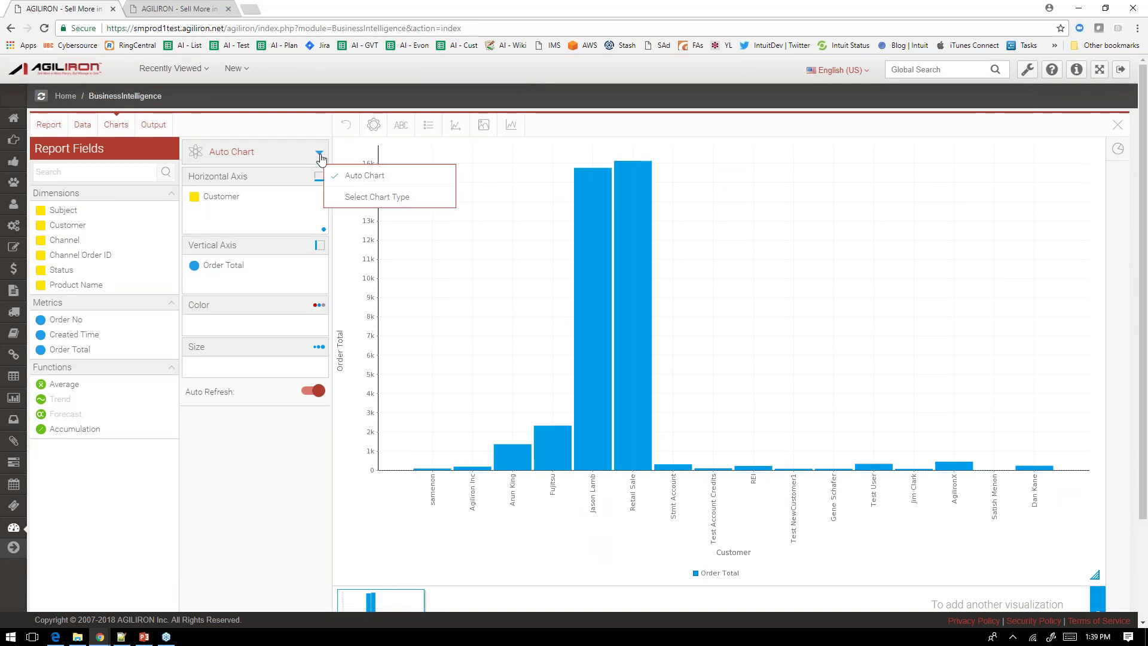
left_click(374, 201)
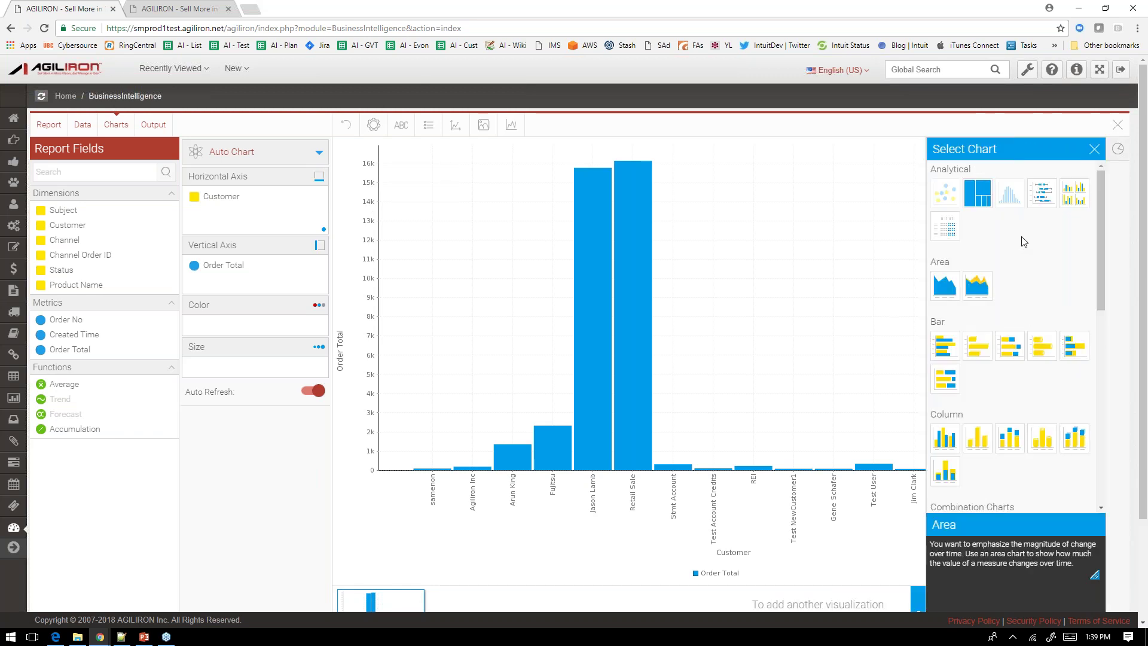
scroll(1024, 240, "down", 2)
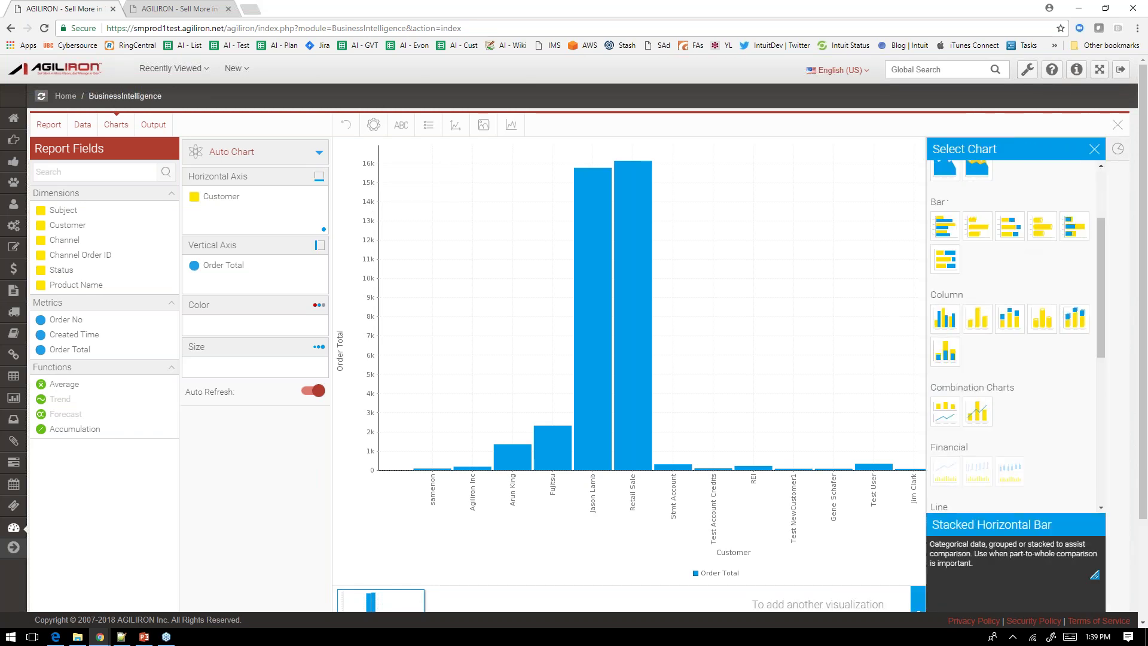
scroll(1024, 240, "down", 1)
scroll(1008, 326, "up", 3)
scroll(1008, 325, "down", 6)
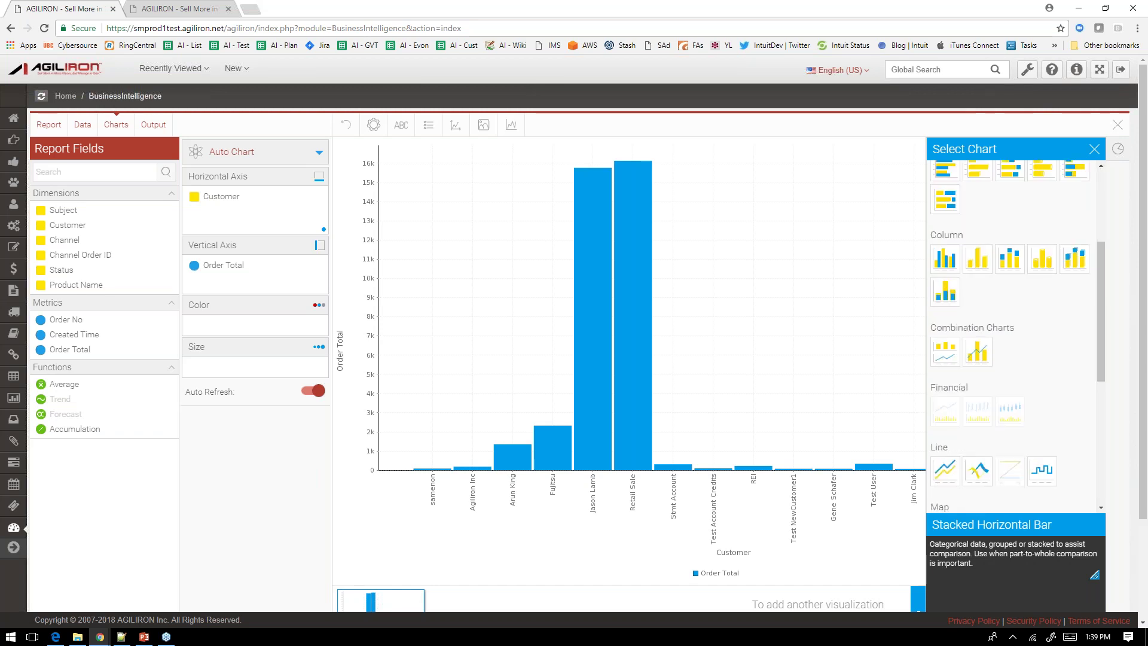
scroll(951, 386, "down", 2)
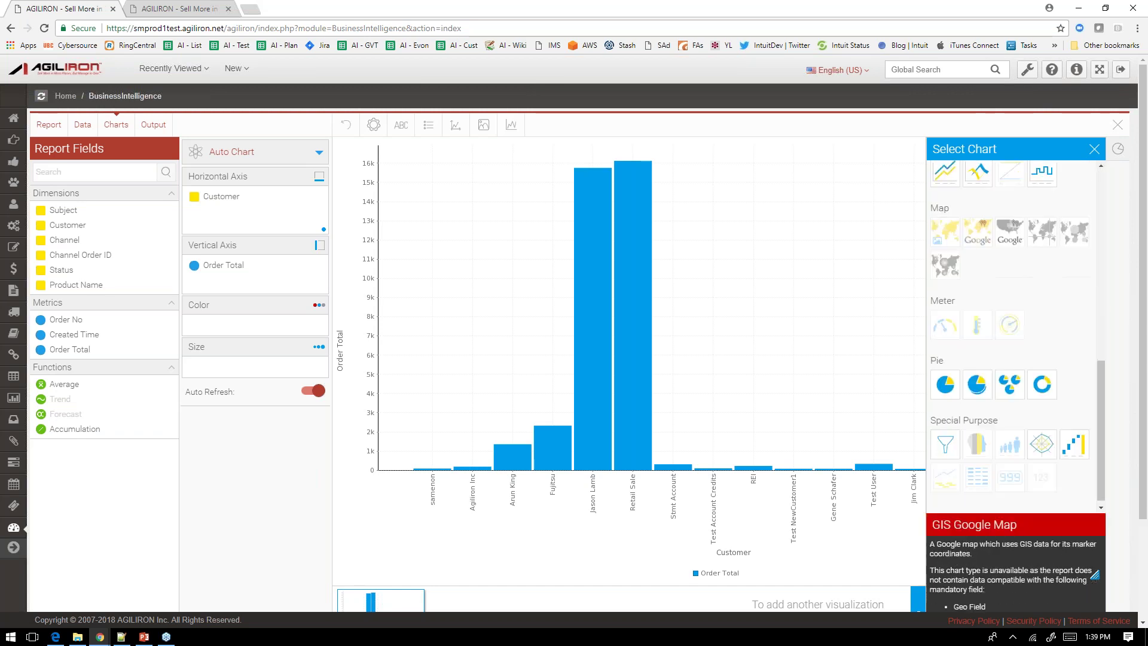
left_click(951, 385)
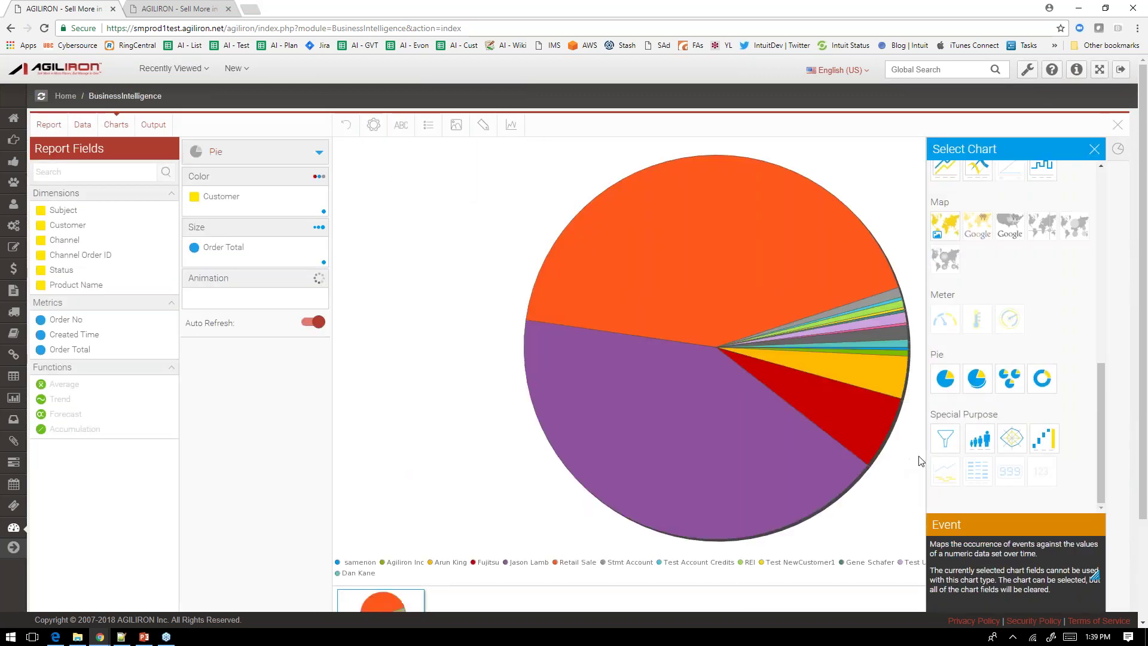
left_click(1094, 149)
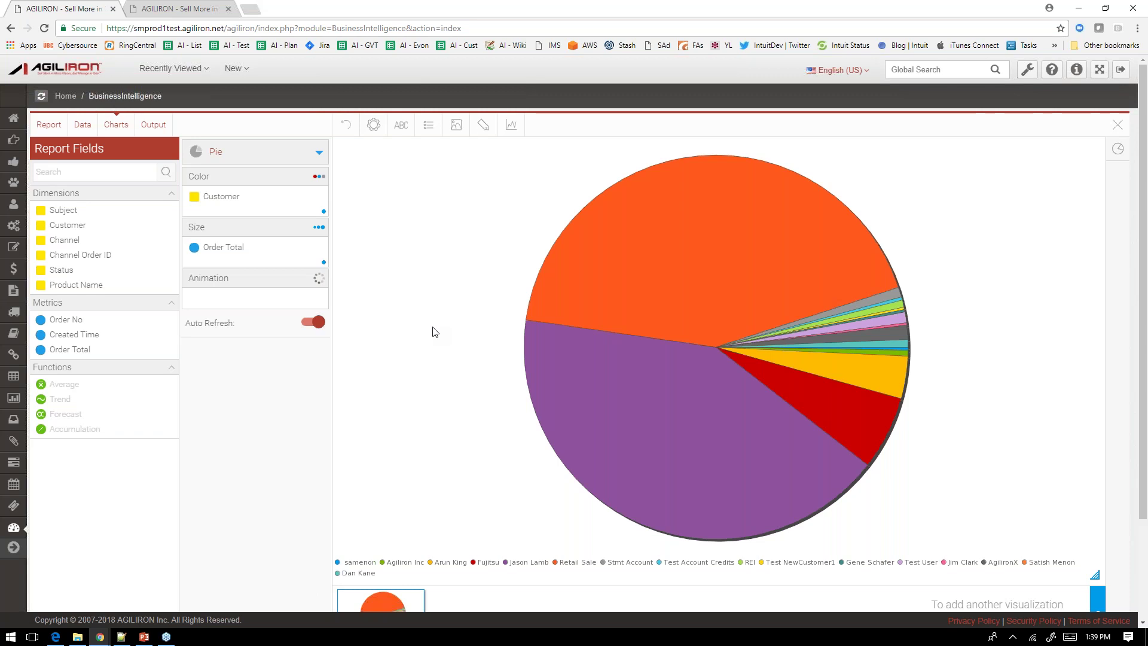
Review the pie chart's Size & Position and Style settings without changing them
left_click(374, 127)
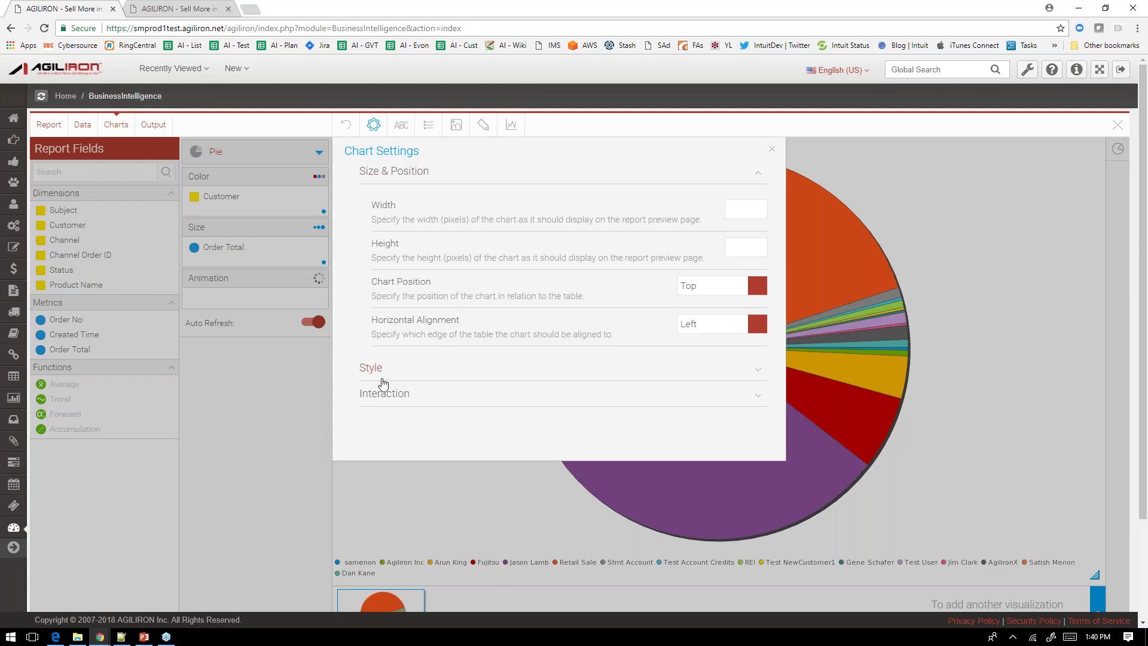
left_click(464, 370)
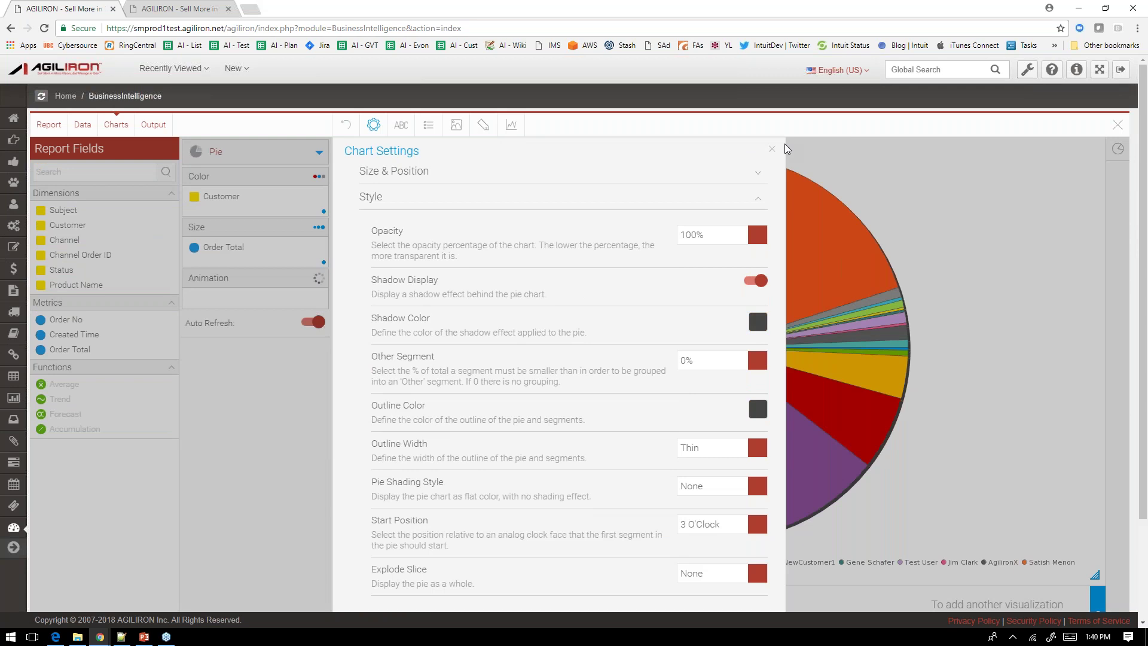
left_click(771, 150)
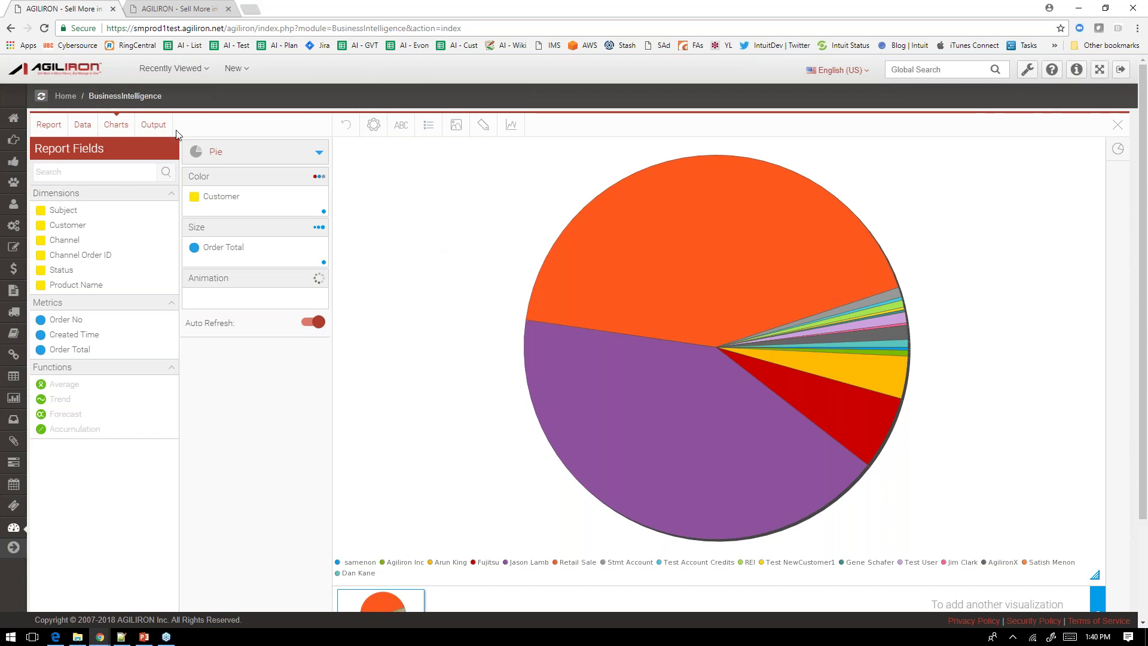
Open the draft report's output and examine the pie chart together with the sales order table below it
left_click(156, 124)
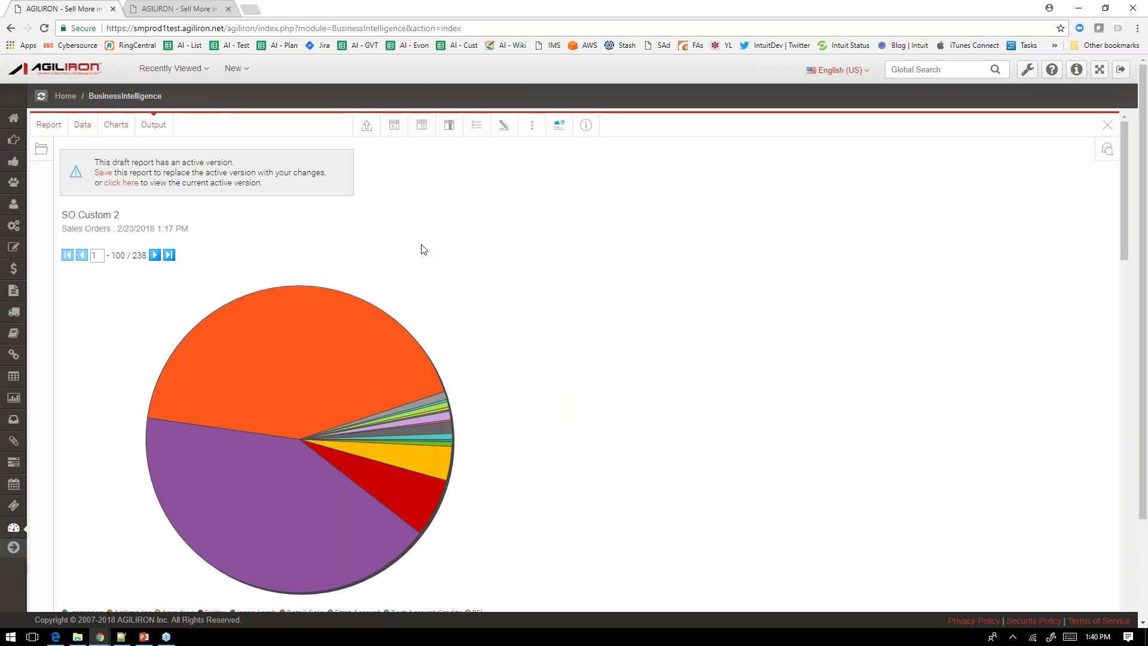
scroll(417, 241, "down", 2)
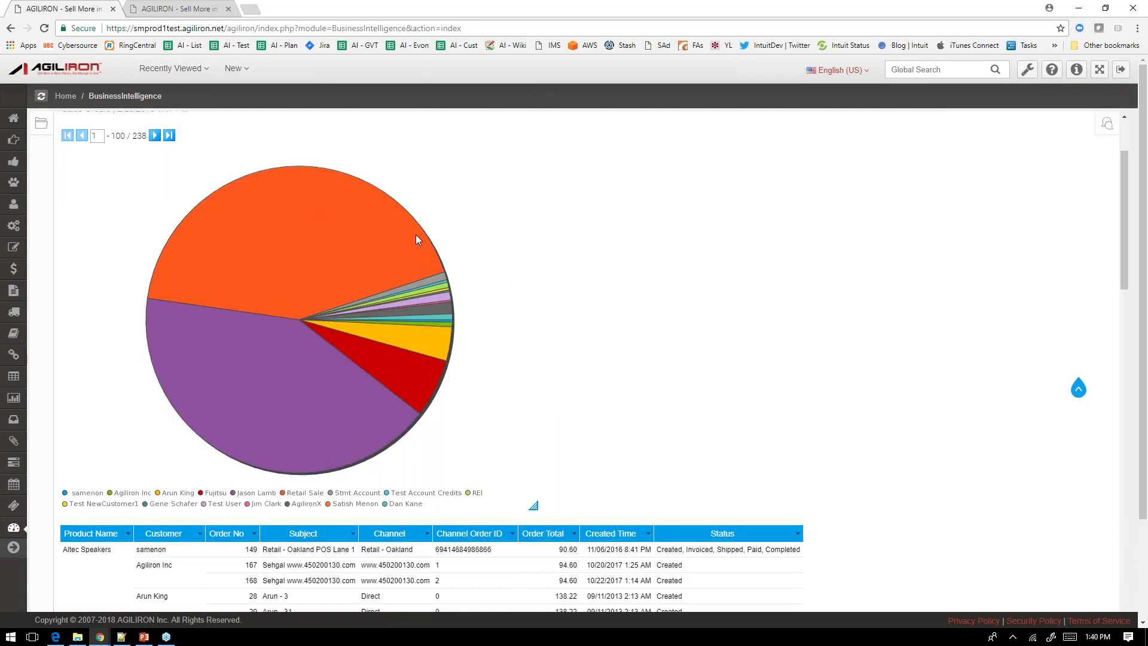
scroll(418, 237, "down", 3)
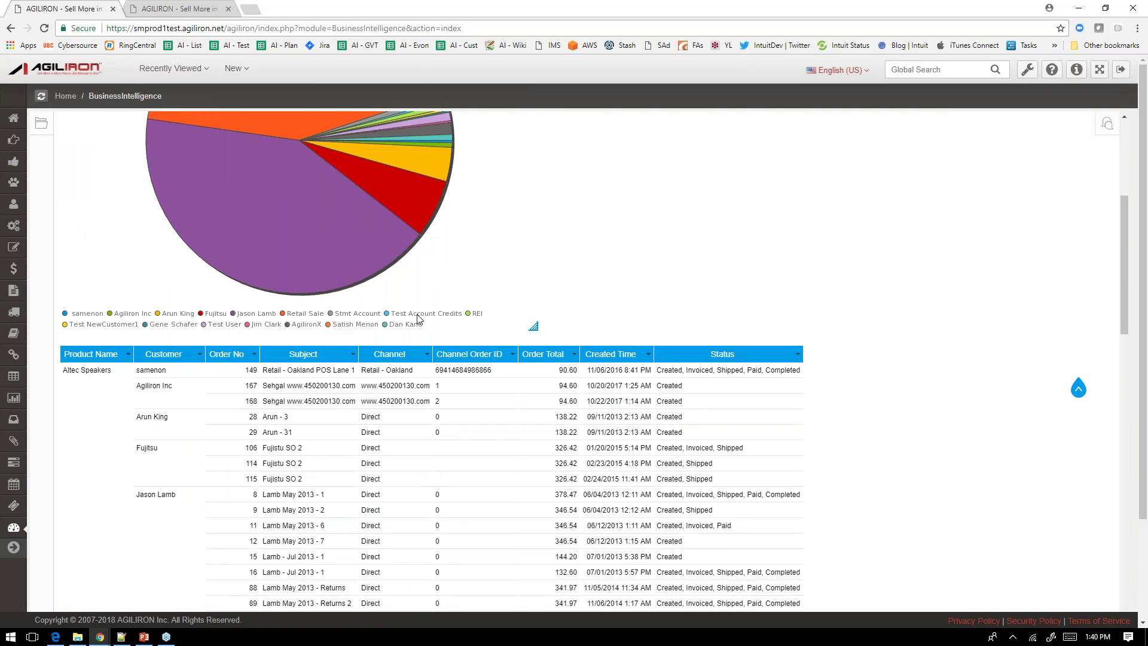
scroll(418, 319, "down", 2)
scroll(574, 359, "up", 1)
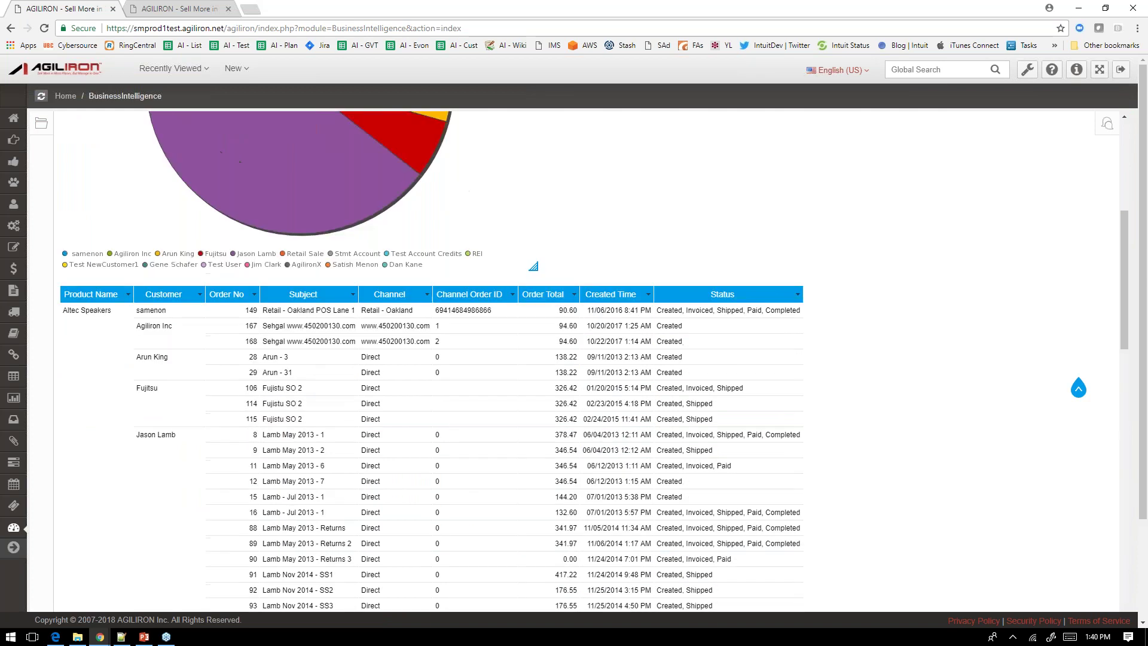
scroll(469, 332, "up", 6)
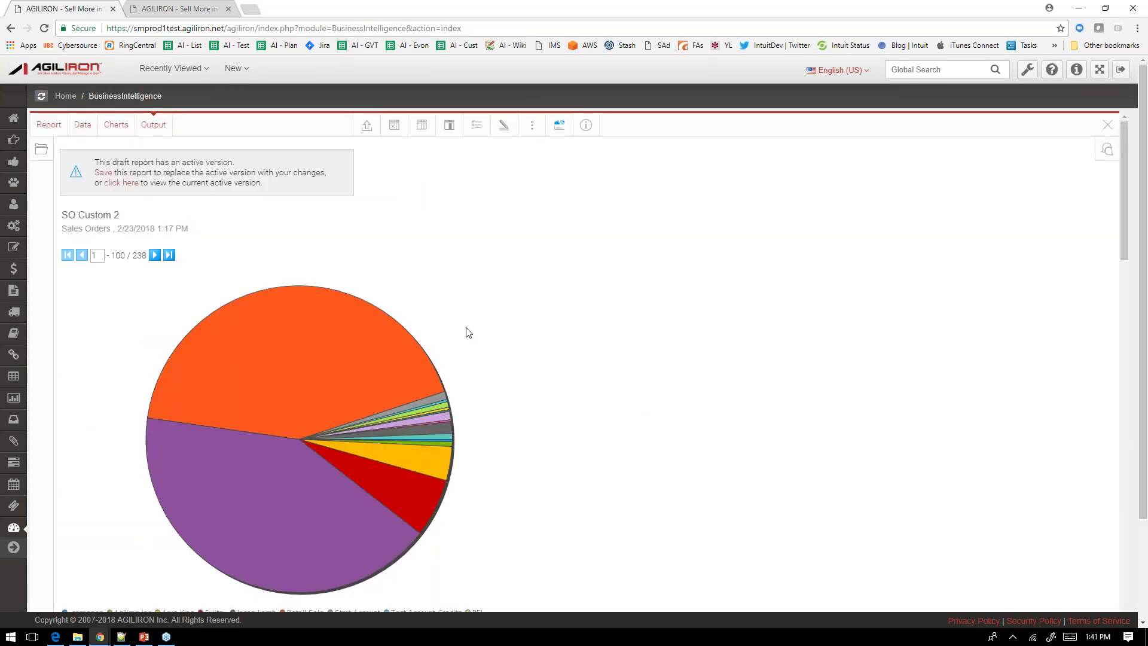
scroll(468, 332, "down", 2)
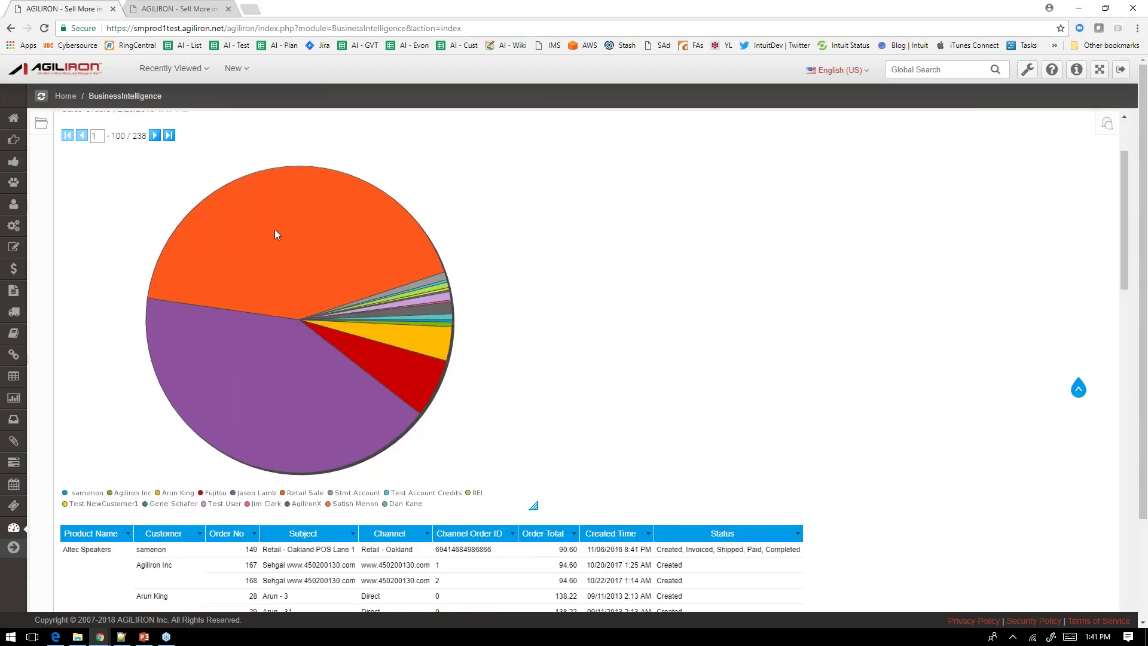
scroll(386, 210, "up", 2)
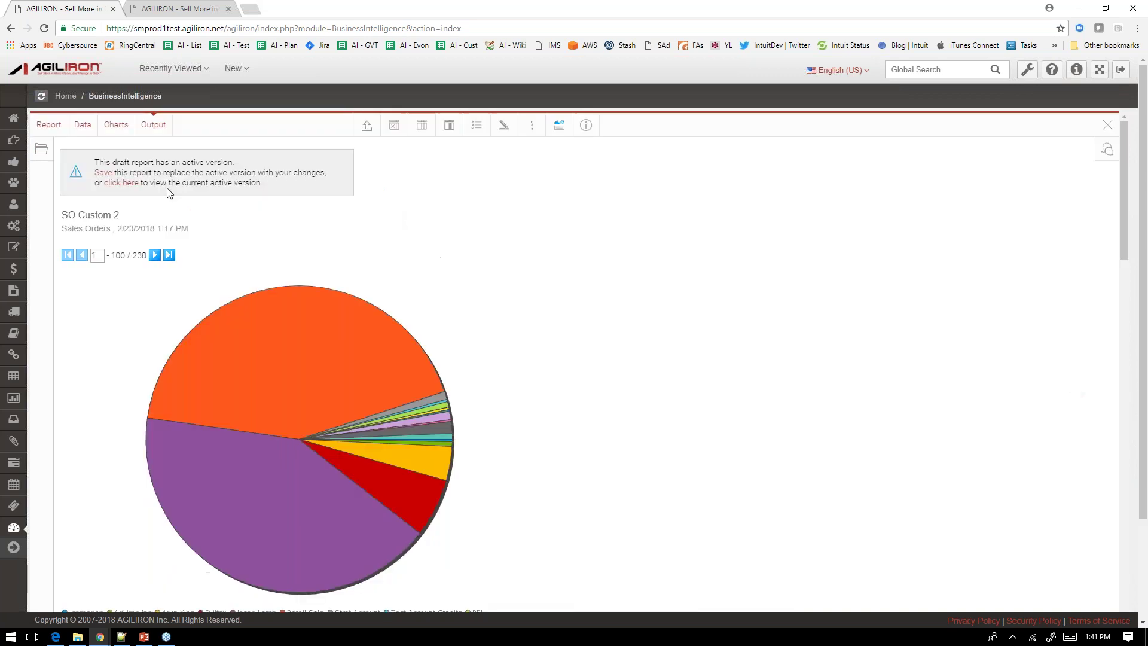
Save the SO Custom 2 draft as the report's active version and look through its chart and order rows
left_click(101, 174)
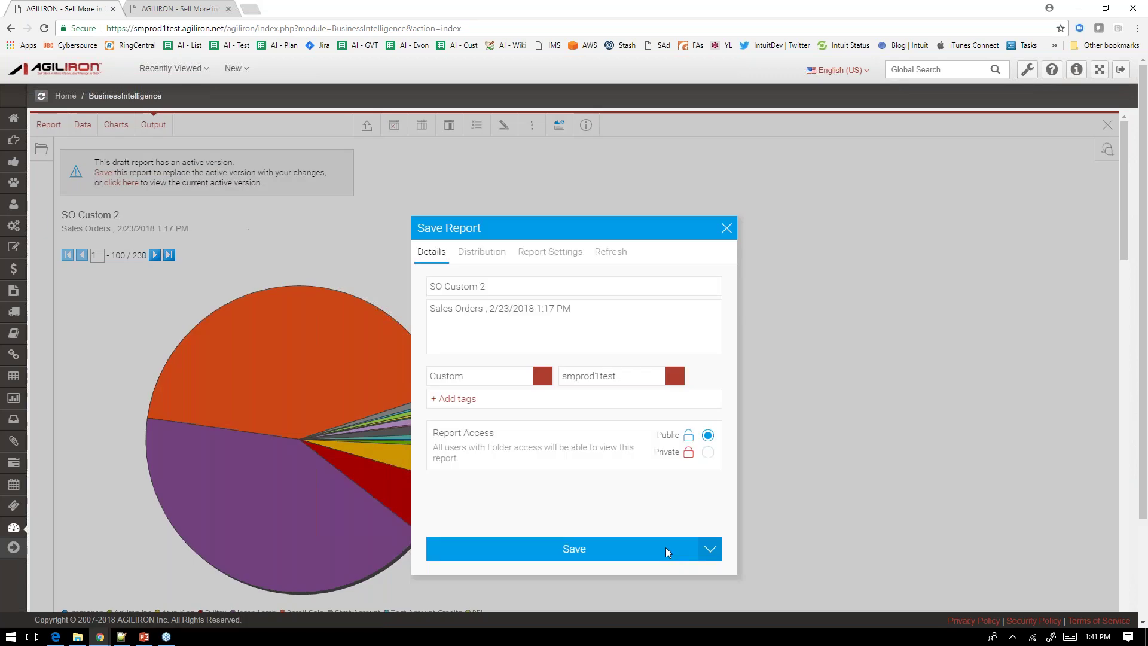
left_click(698, 550)
left_click(625, 574)
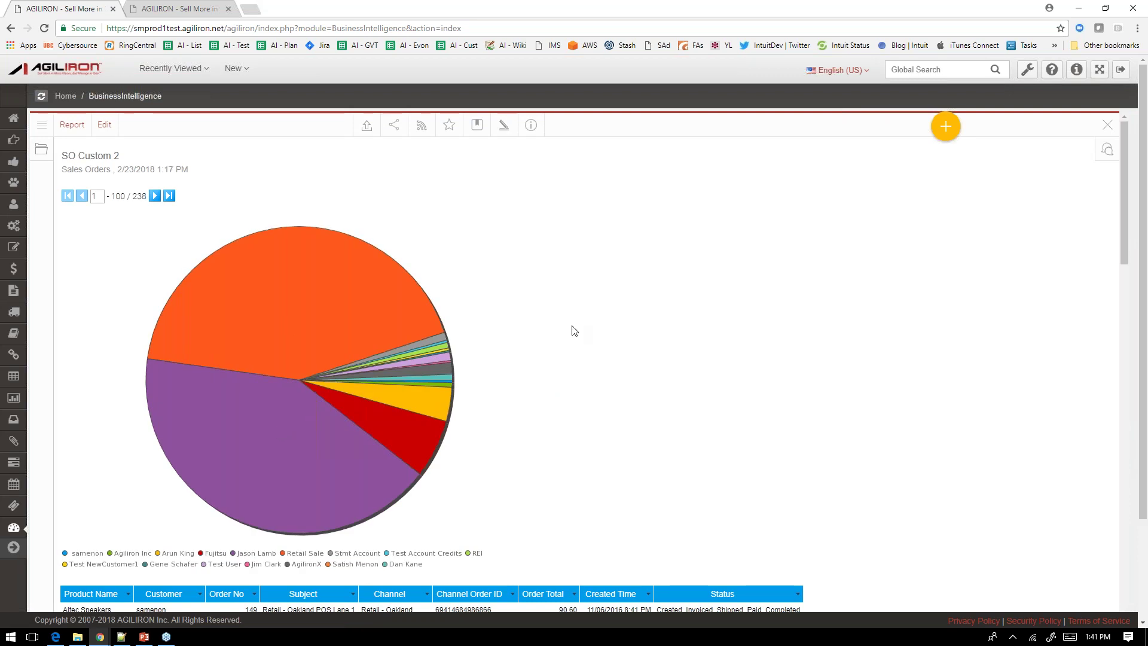
scroll(574, 328, "down", 15)
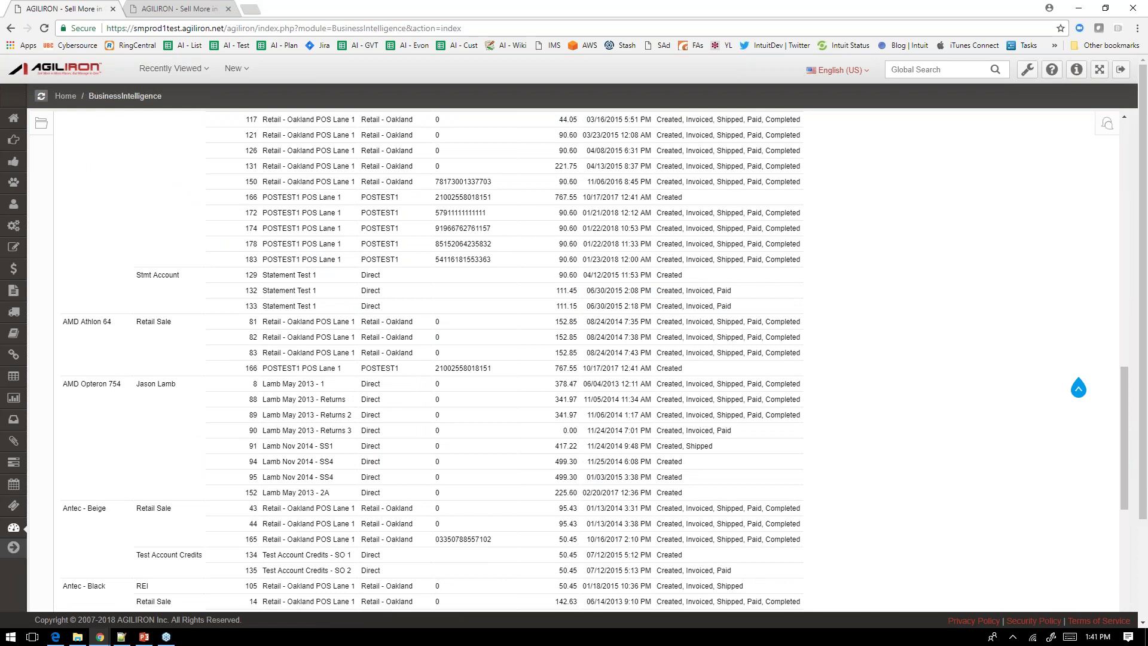
scroll(574, 328, "down", 5)
scroll(574, 328, "up", 15)
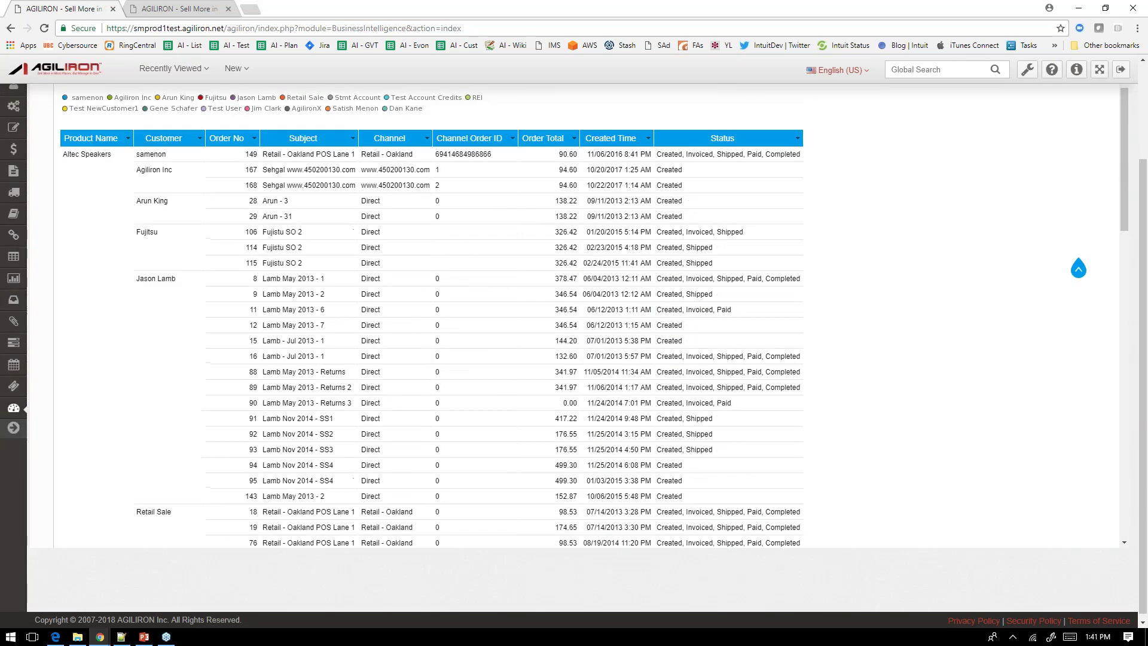
scroll(503, 277, "up", 10)
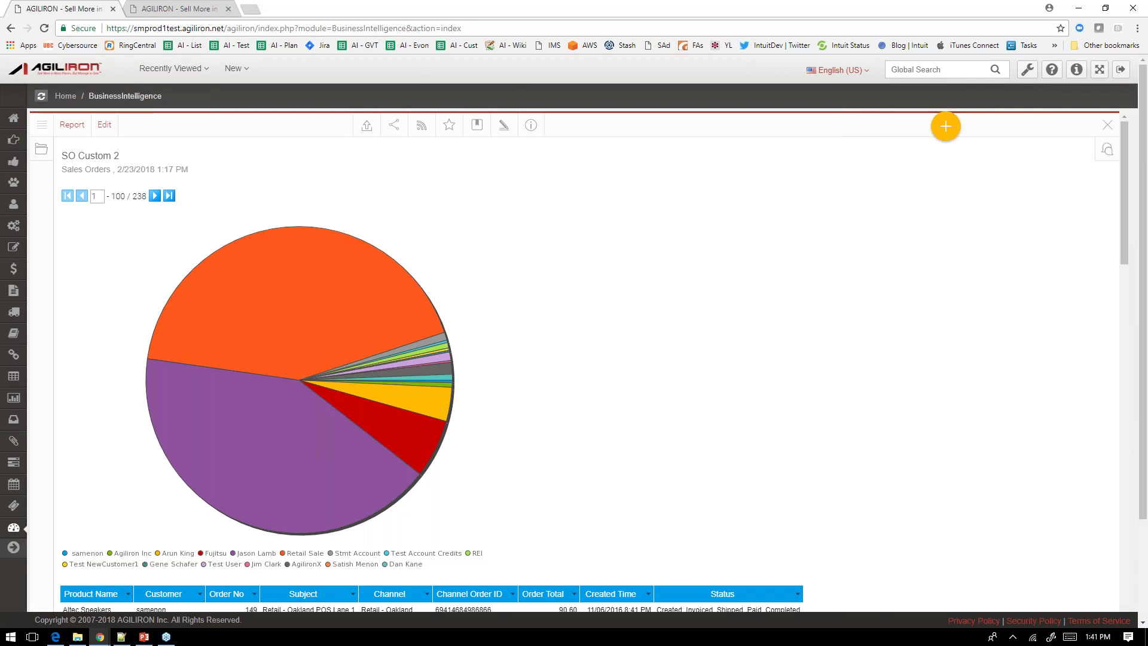
Browse the report library to the smprod1test folder under Custom and open the SO Custom 2 report
left_click(42, 129)
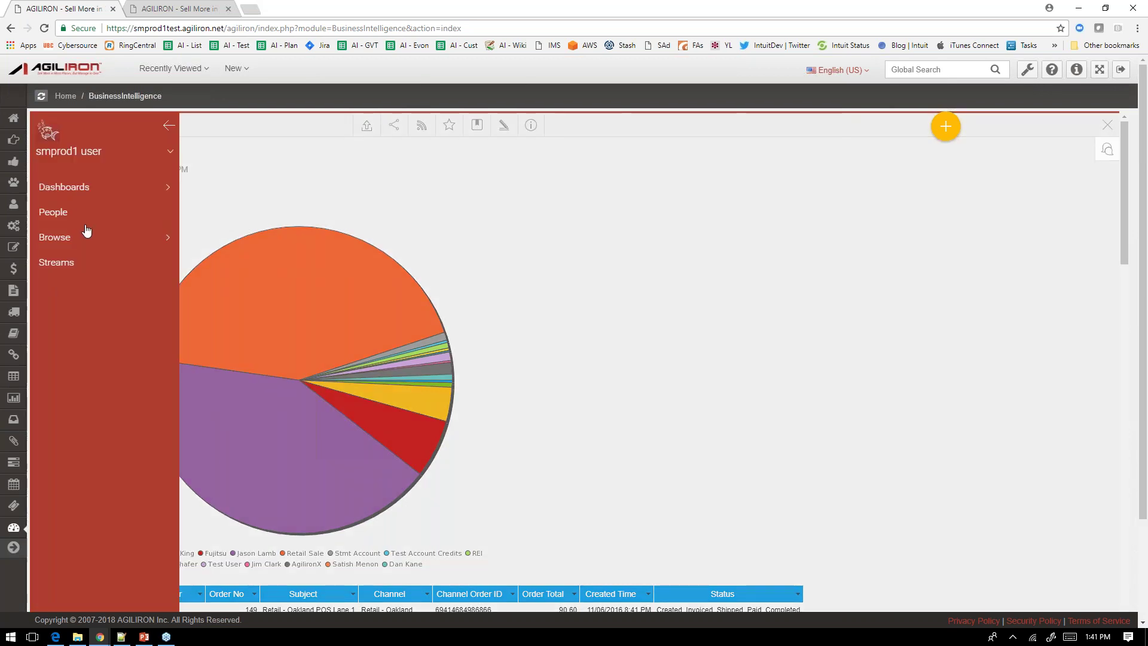
left_click(68, 239)
left_click(70, 261)
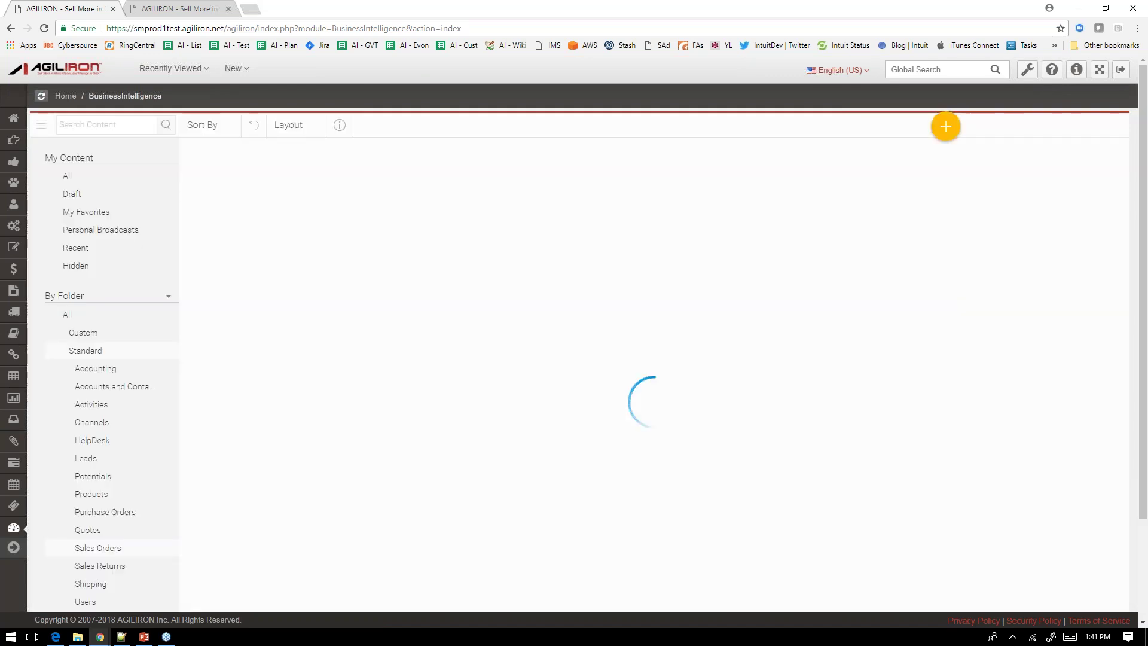
scroll(495, 209, "down", 10)
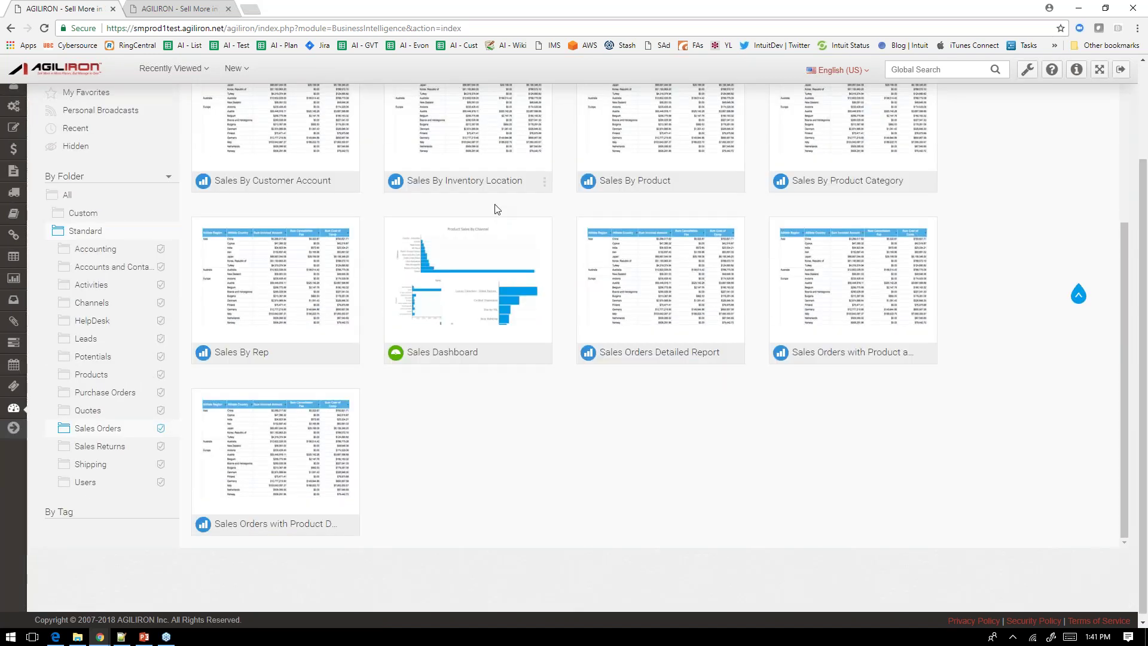
scroll(98, 342, "up", 10)
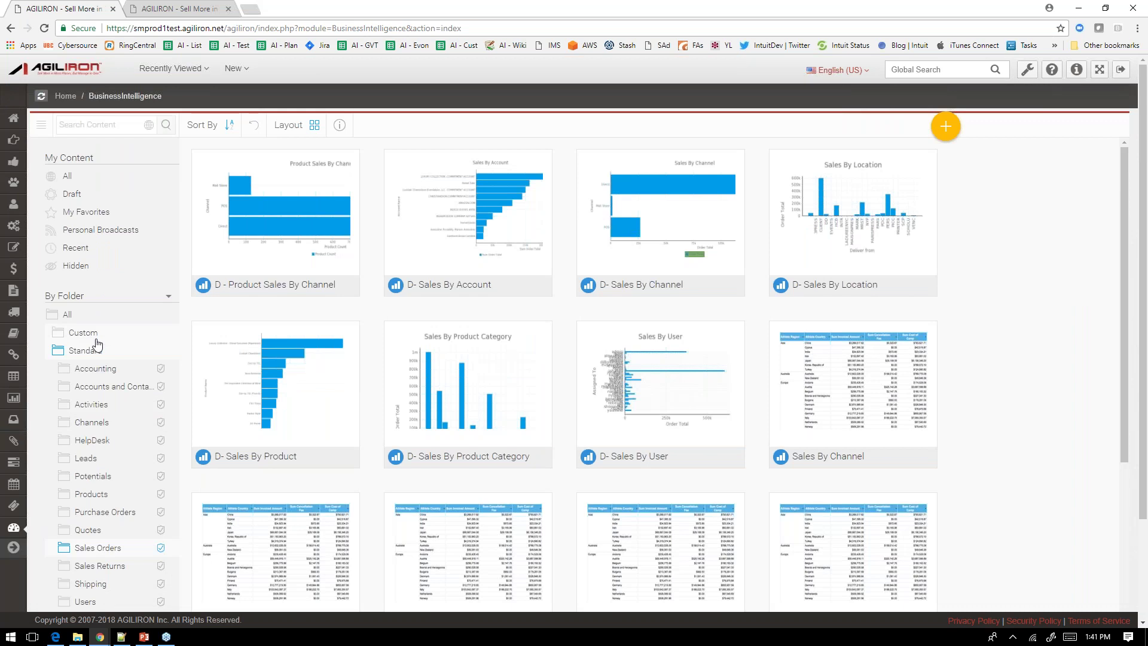
left_click(96, 339)
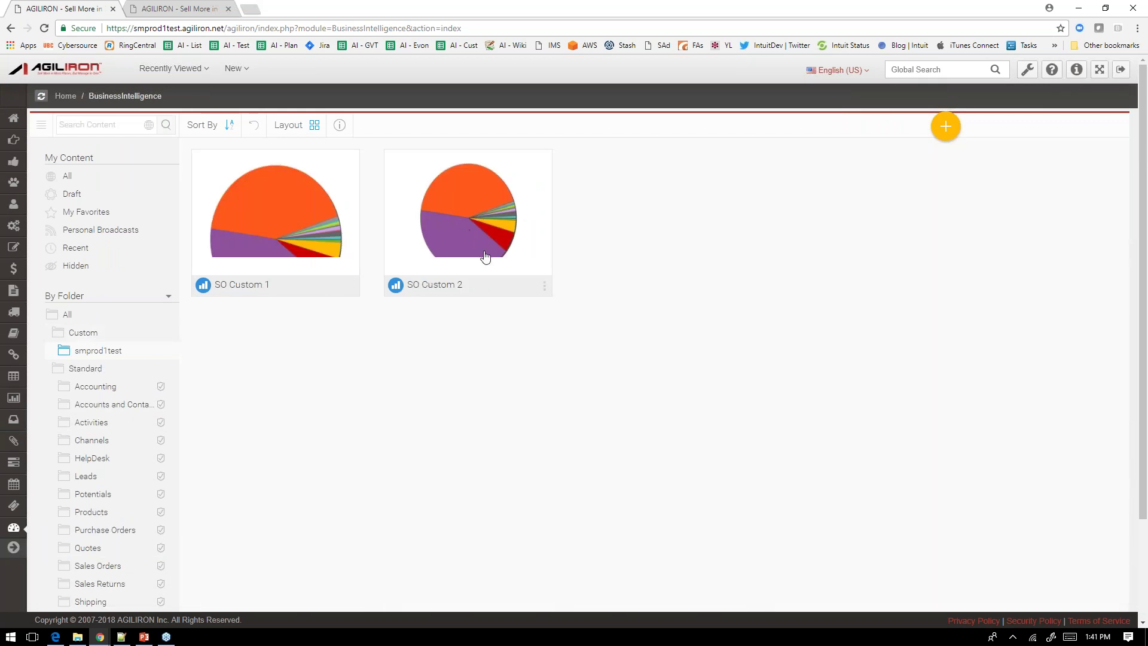
left_click(544, 287)
left_click(568, 297)
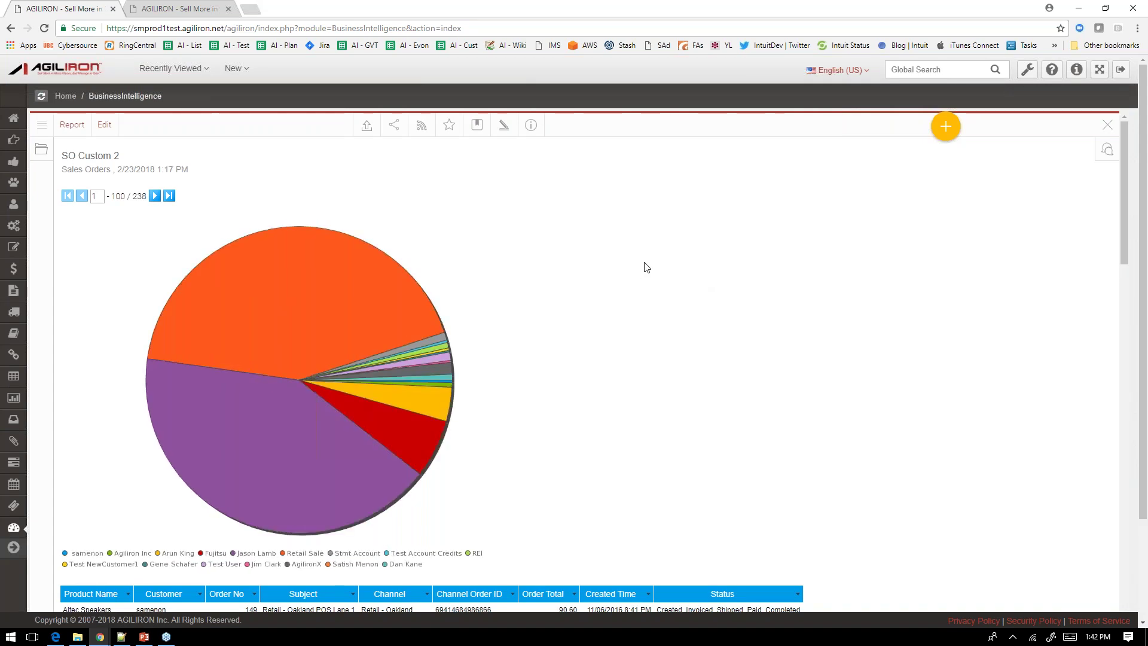
scroll(633, 263, "down", 4)
scroll(633, 263, "up", 4)
Create a new standard dashboard tab
left_click(947, 130)
mouse_move(937, 199)
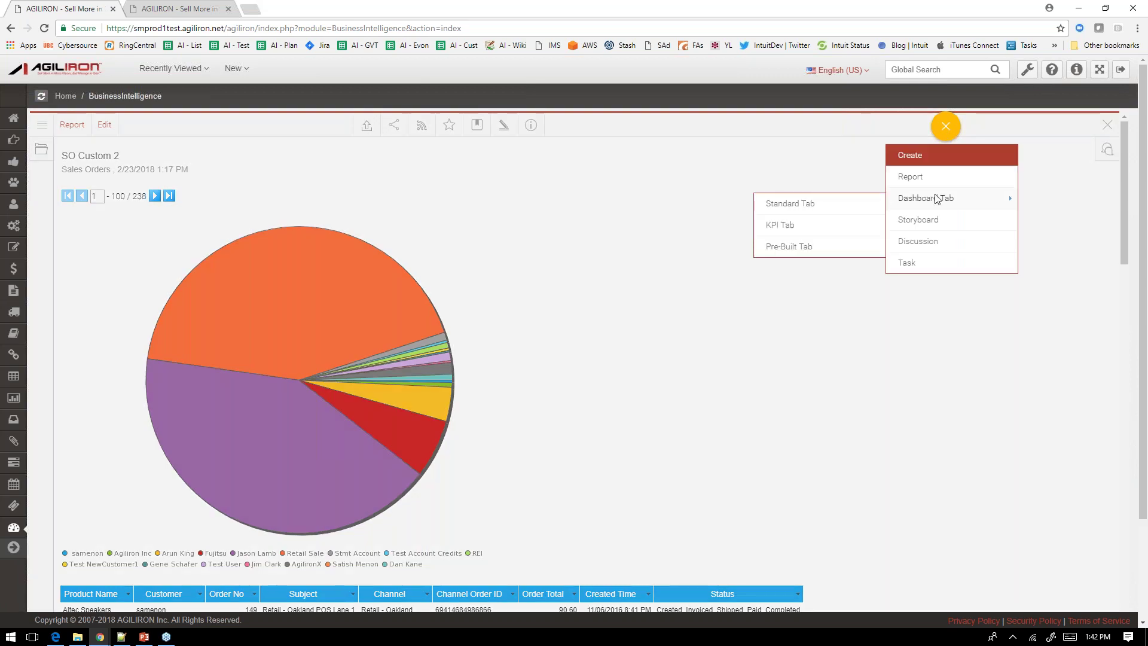
left_click(804, 204)
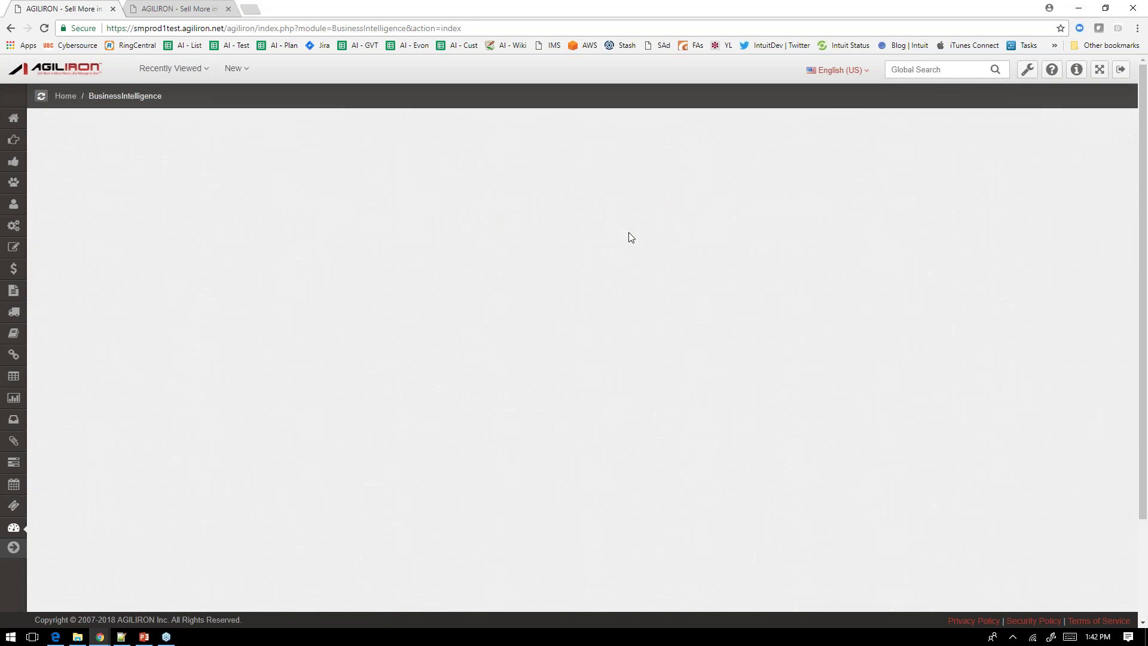
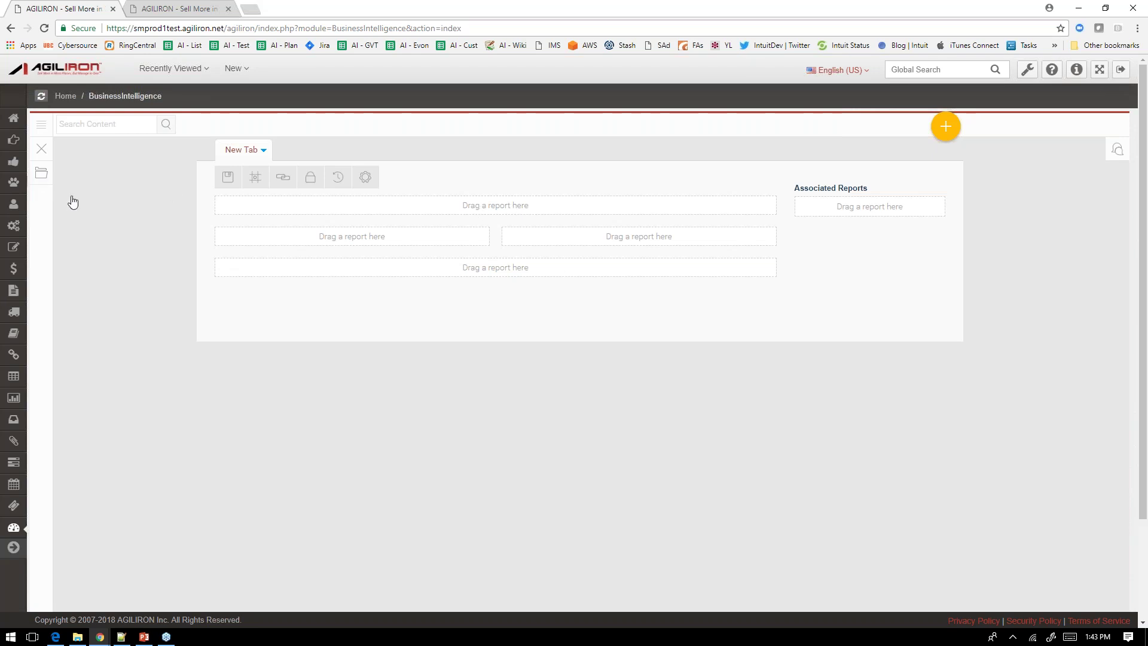
Add the D- Sales By Product report at full width on the new dashboard tab and D- Sales By Product Category at half width below it
left_click(96, 240)
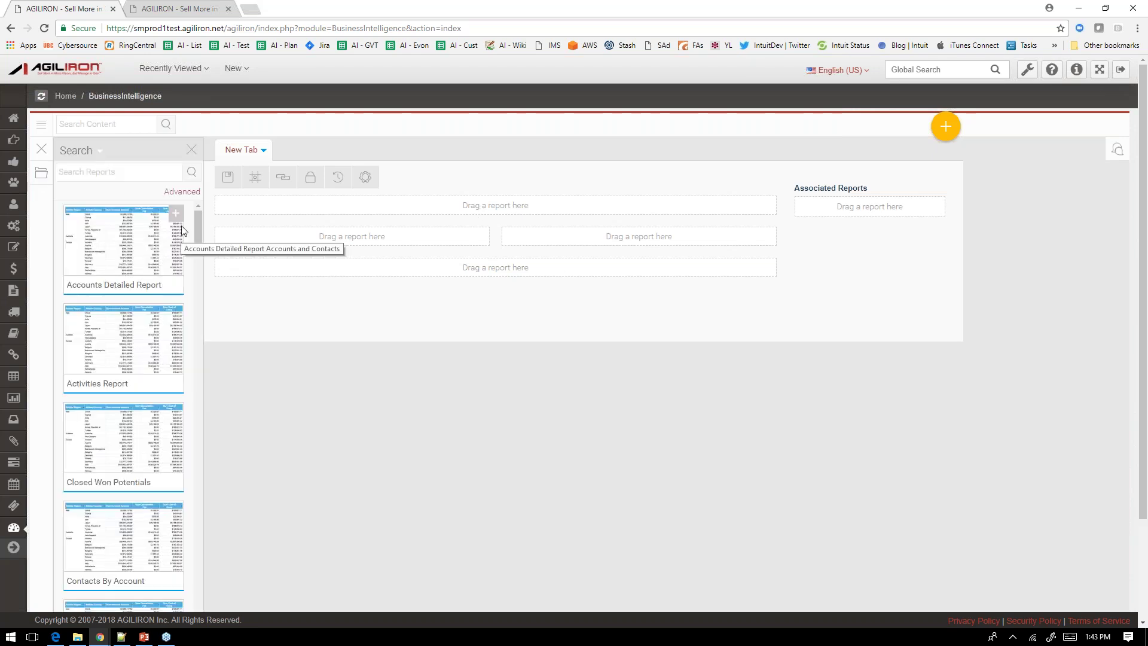
left_click_drag(197, 219, 192, 300)
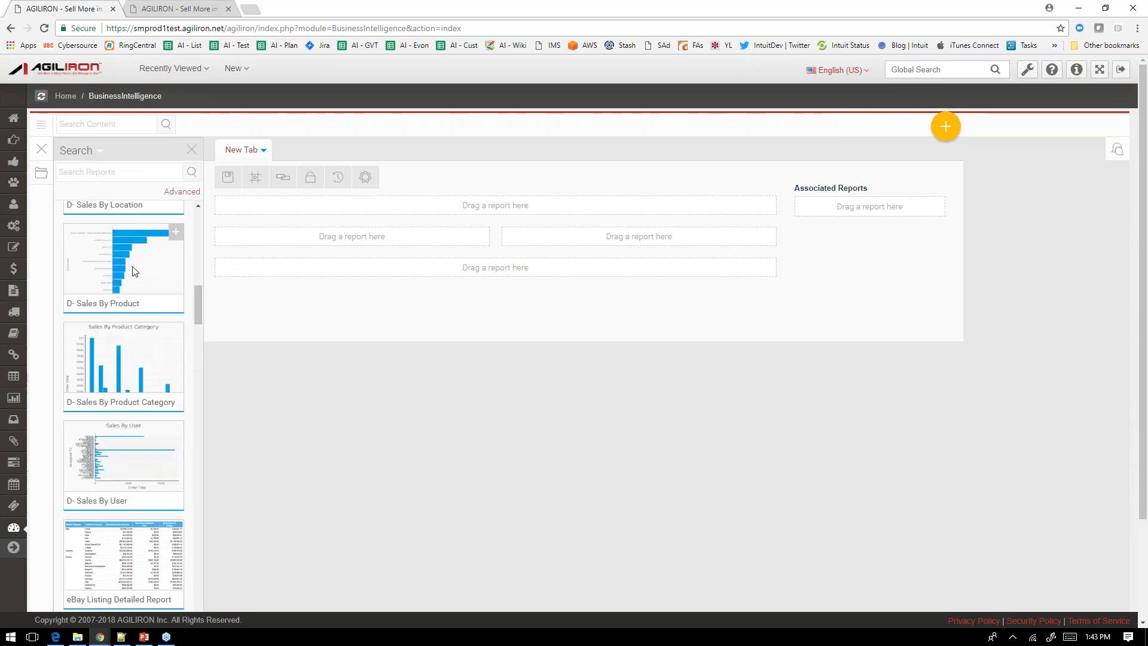
left_click_drag(125, 266, 514, 203)
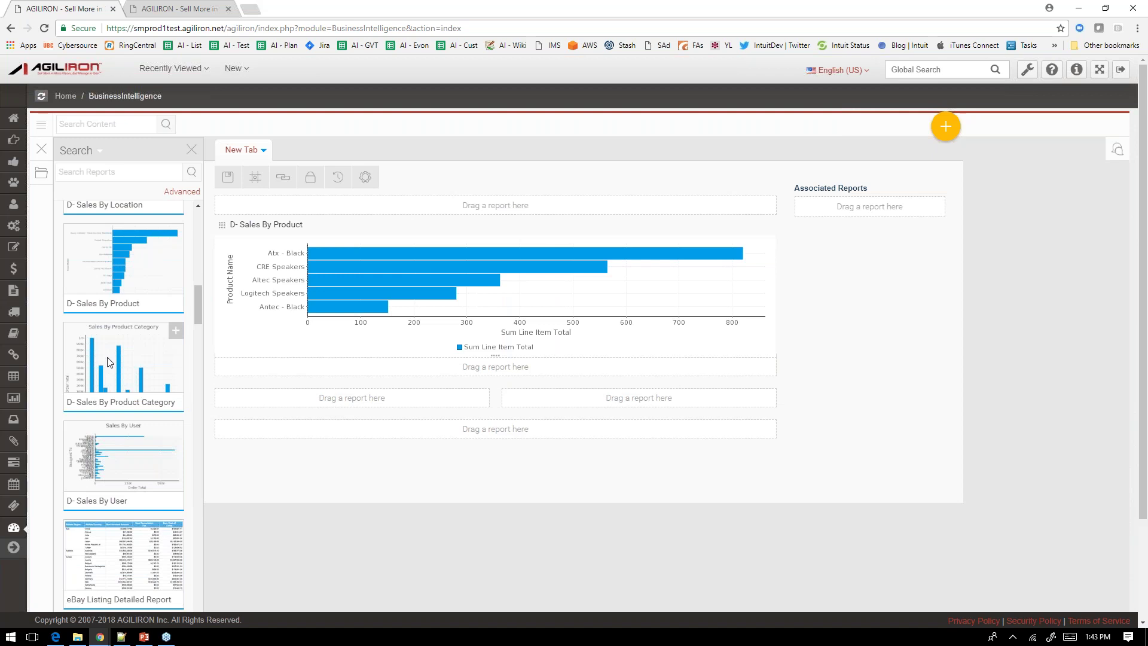
left_click_drag(110, 368, 351, 410)
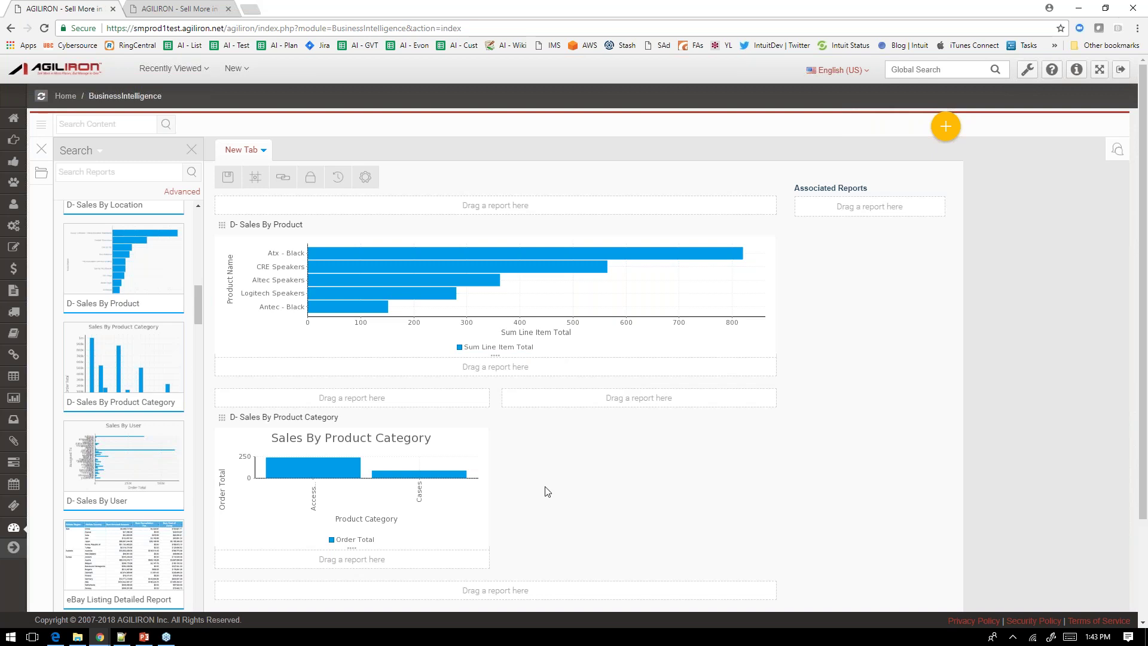
Look over the assembled sales dashboard tab and return to the Home page
scroll(577, 457, "down", 2)
scroll(577, 456, "up", 2)
left_click(1137, 28)
mouse_move(613, 258)
left_click(14, 123)
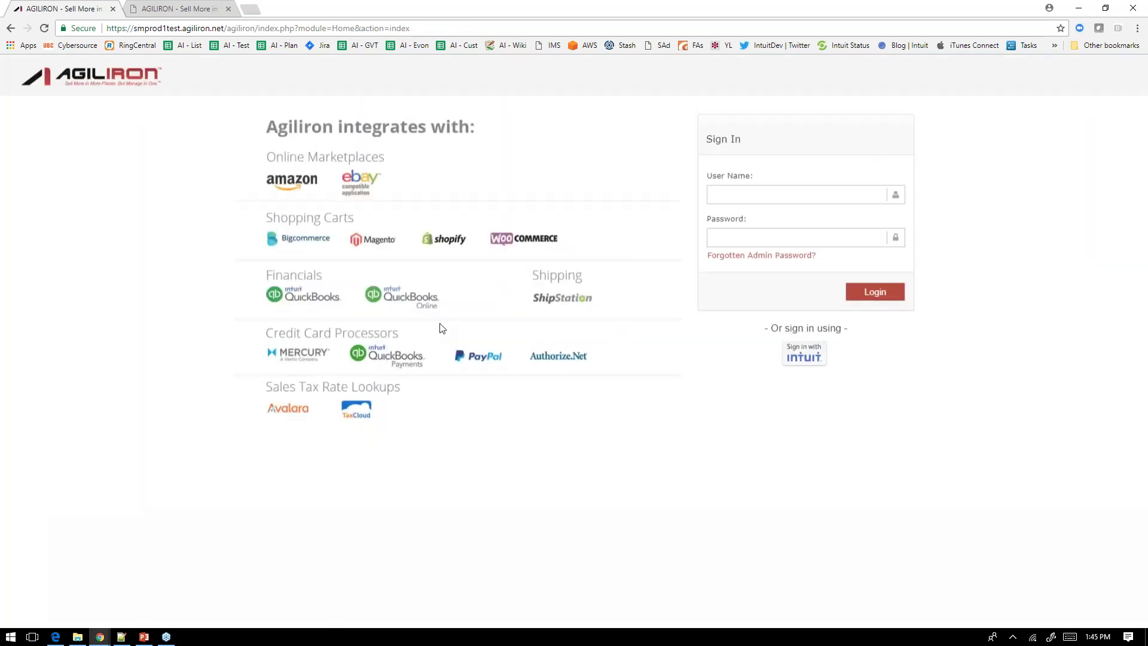
Sign in to Agiliron again as admin with the saved user name and account password
left_click(758, 199)
left_click(875, 293)
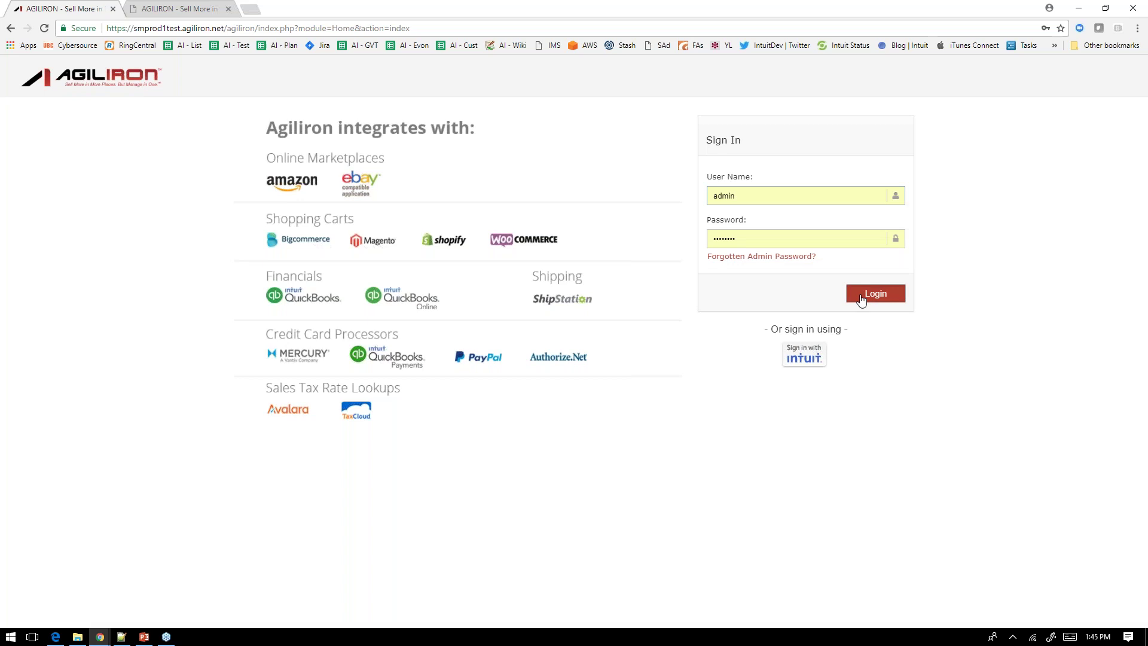
left_click(615, 111)
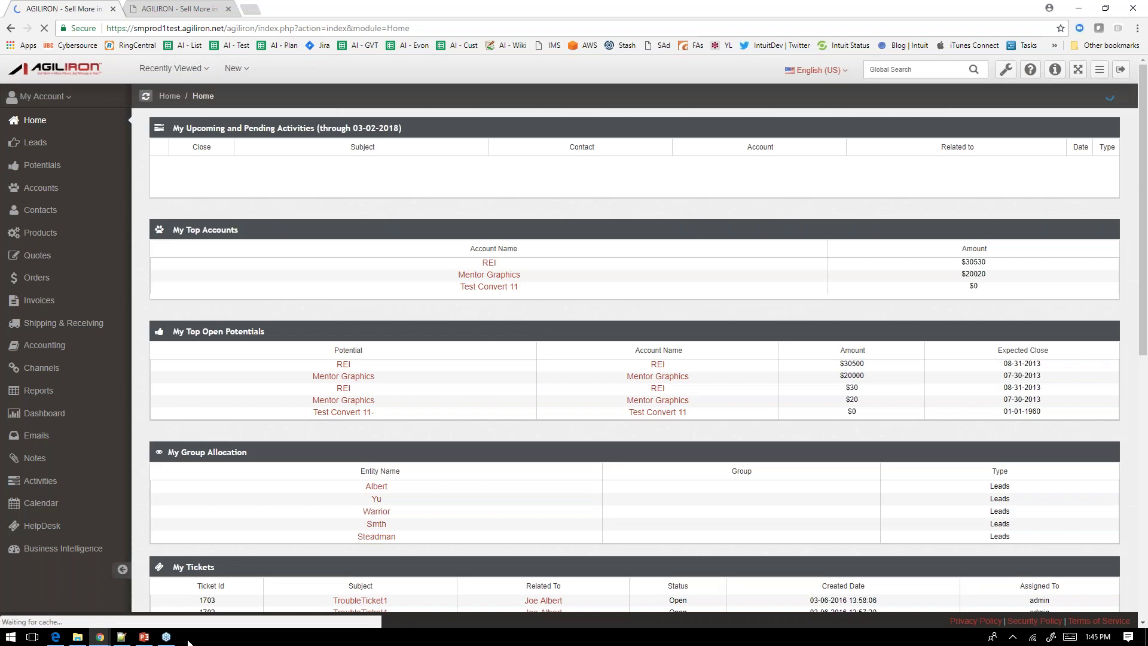
Switch to PowerPoint to show the Sales Channels – E-Commerce (Agiliron) slide and return to the Agiliron browser window
mouse_move(143, 637)
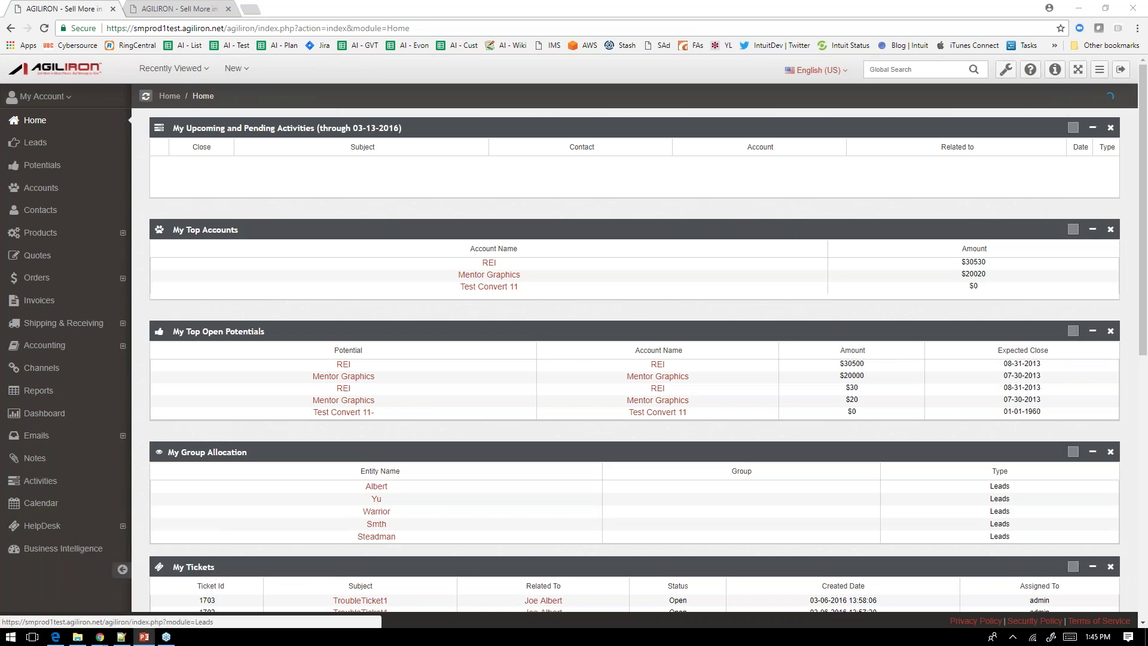
key("alt+Tab")
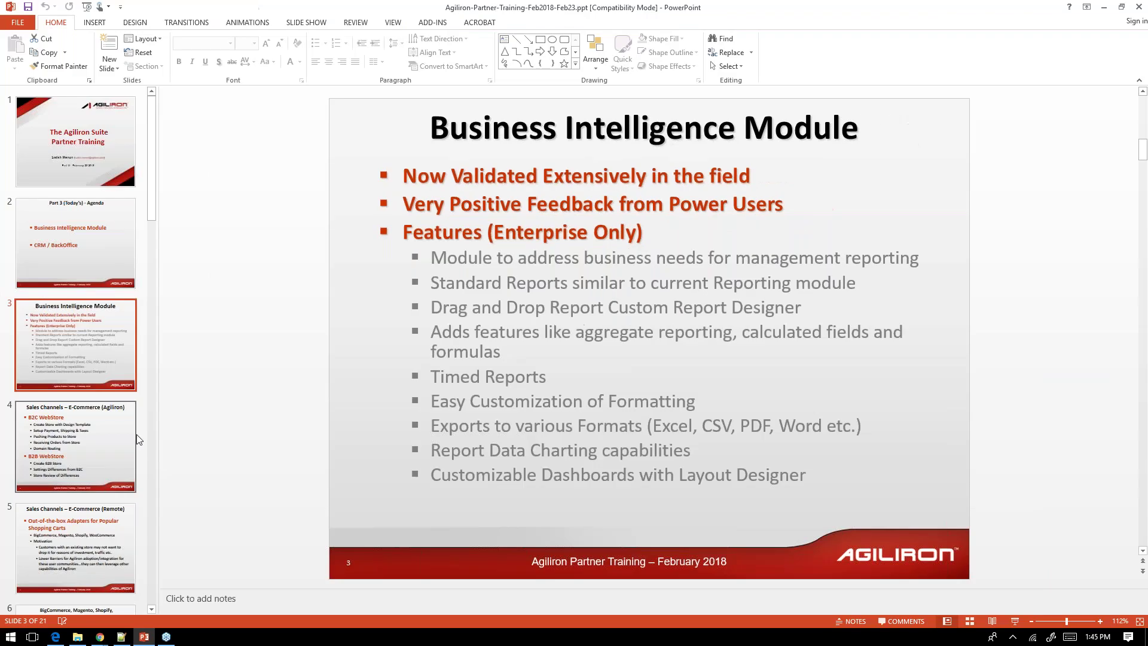
left_click(83, 446)
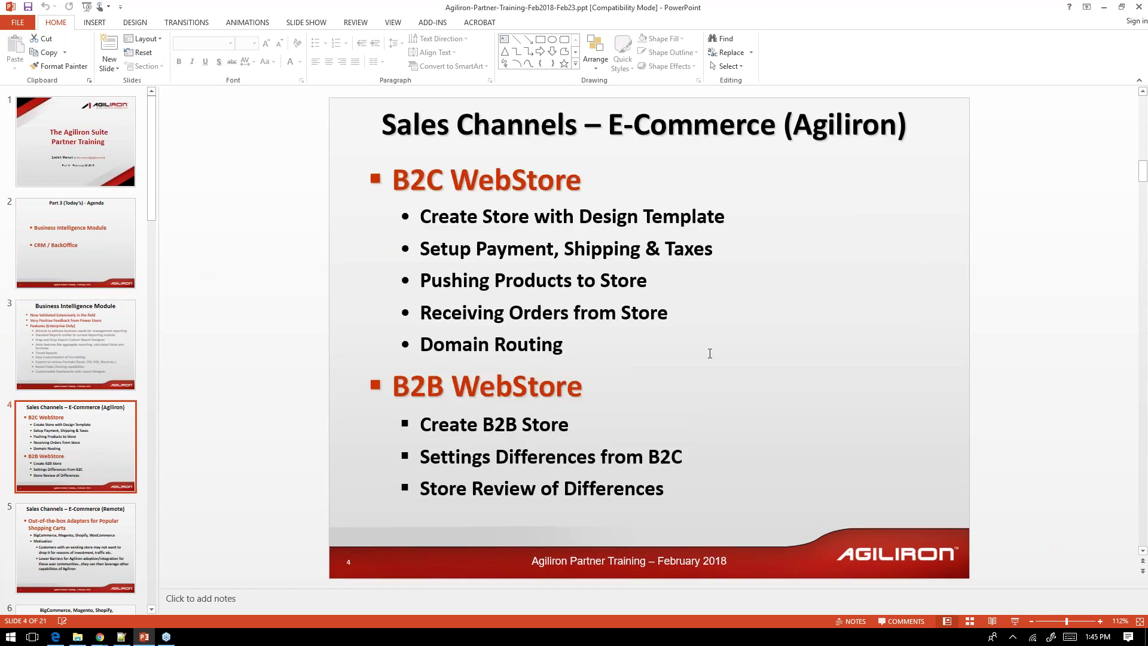
left_click(115, 635)
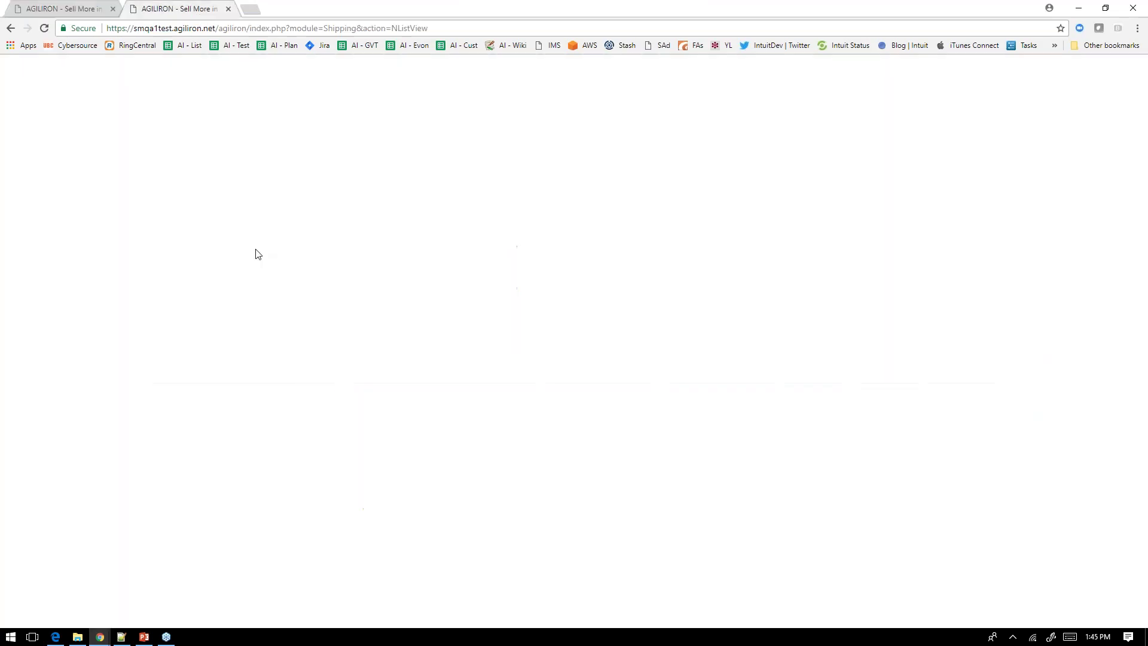
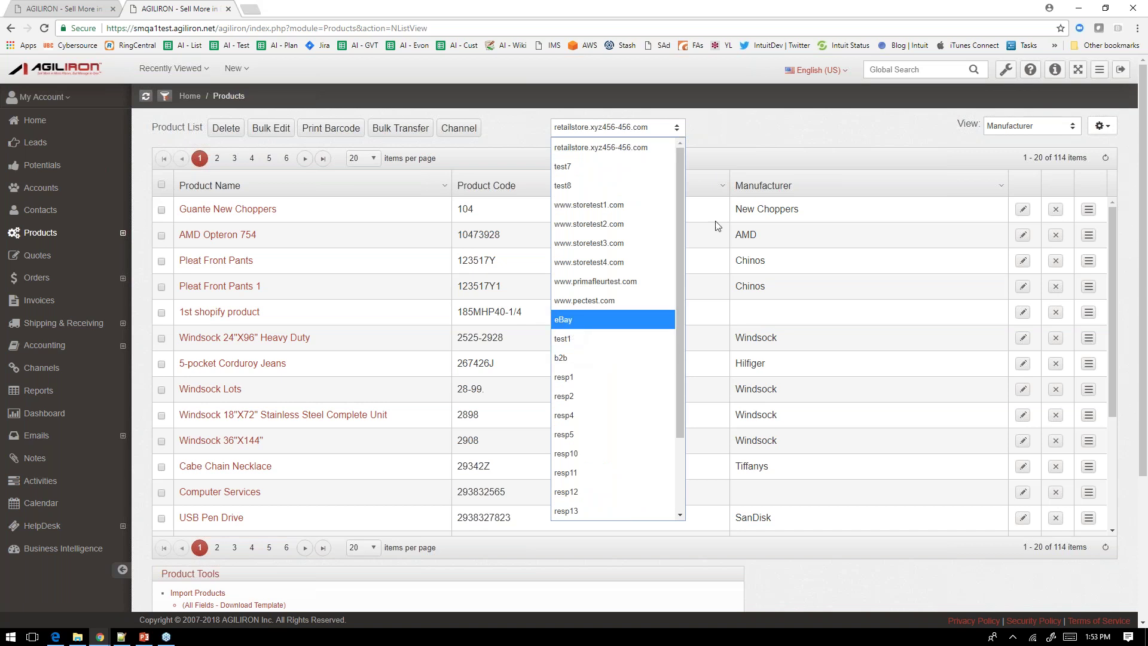
Select Pleat Front Pants, Pleat Front Pants 1 and 1st shopify product and open their channel assignment for retailstore.xyz456-456.com
left_click(755, 116)
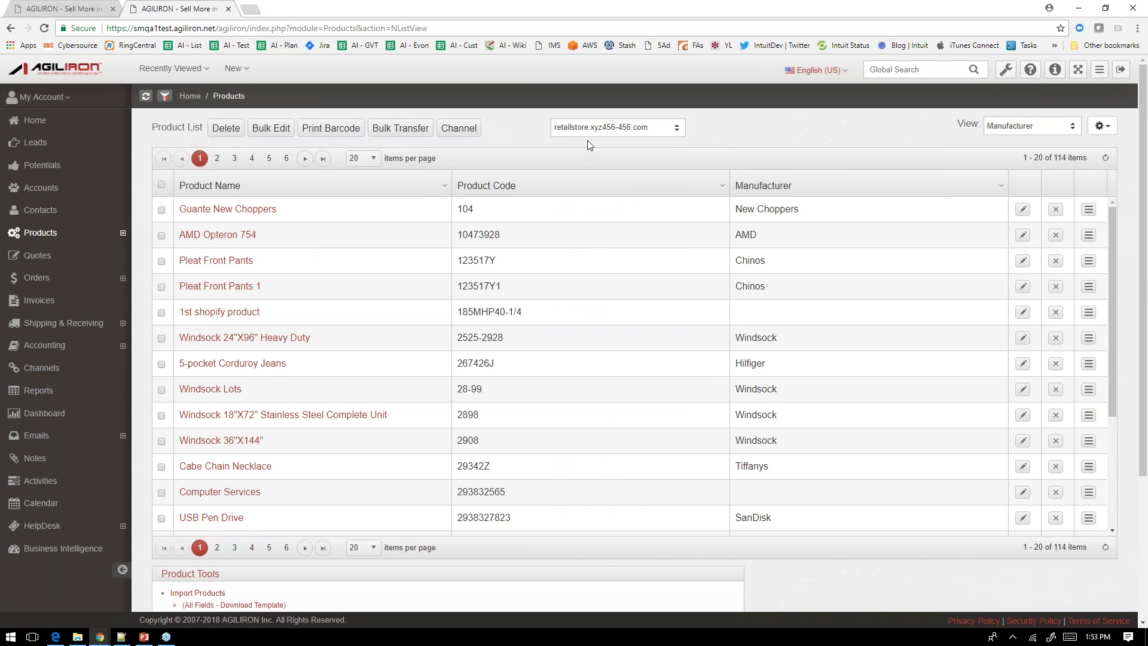
left_click(162, 261)
left_click(161, 287)
left_click(161, 312)
left_click(458, 128)
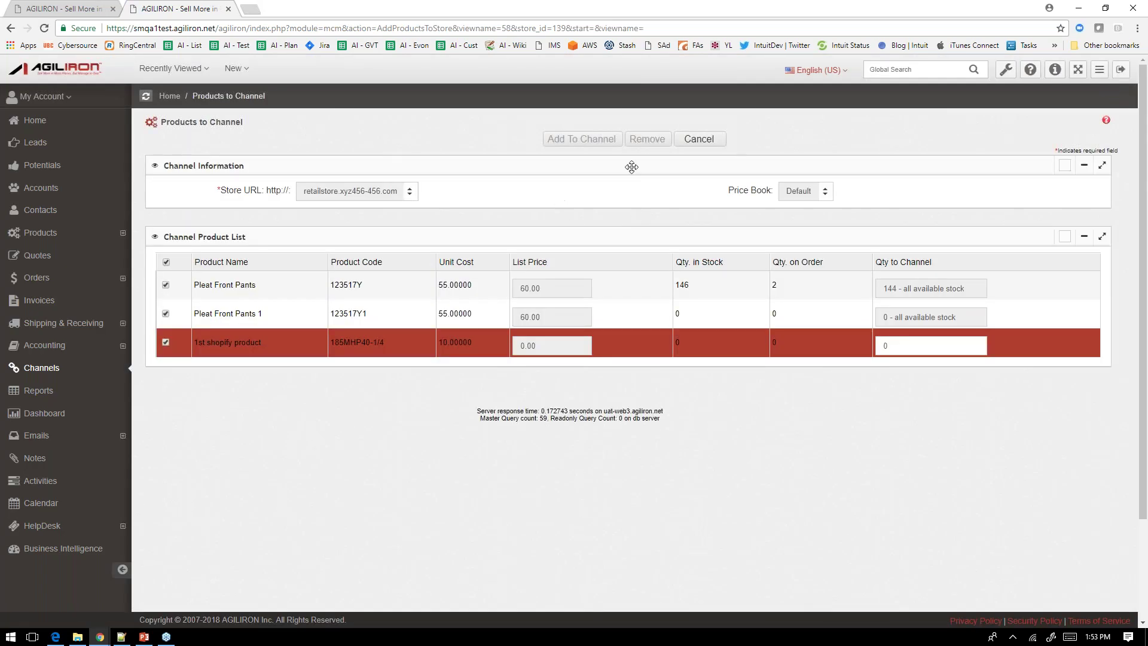
mouse_move(274, 346)
Switch to PowerPoint to review the Auto Synchronization point on slide 7 and return to the Agiliron browser window
left_click(153, 642)
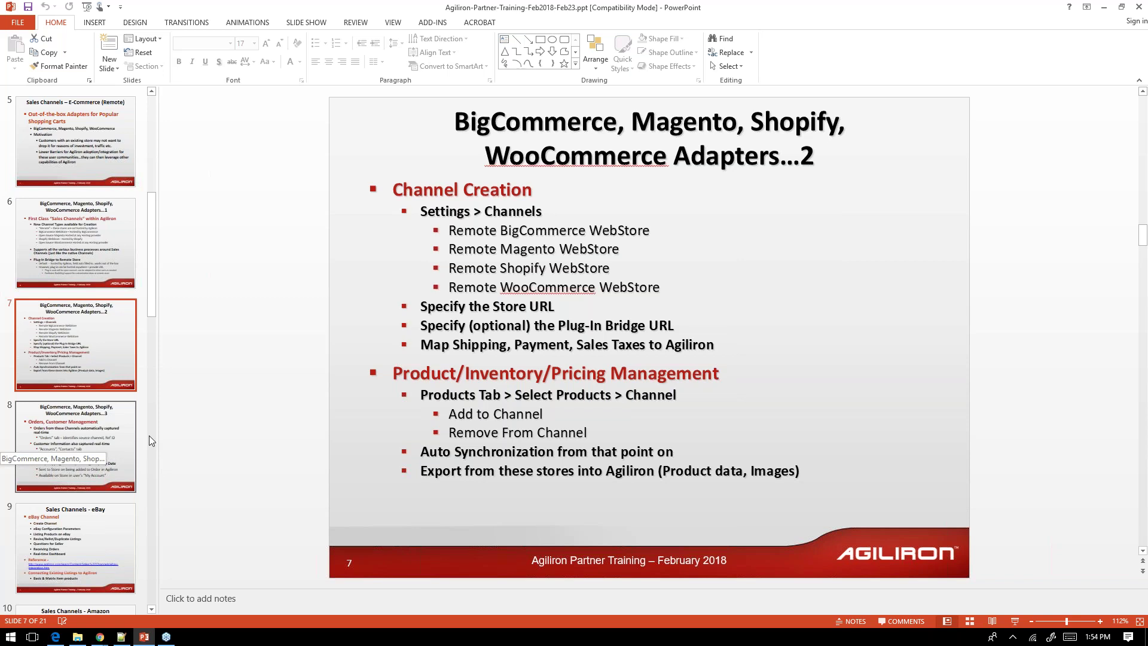
left_click(512, 450)
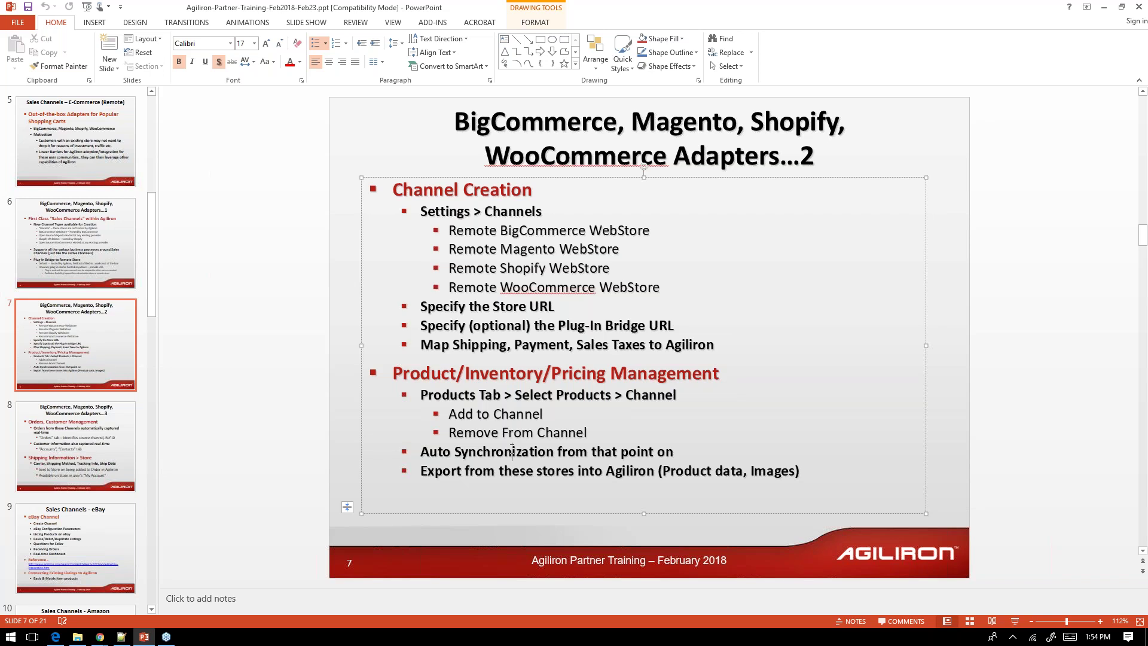
left_click(100, 637)
left_click(198, 604)
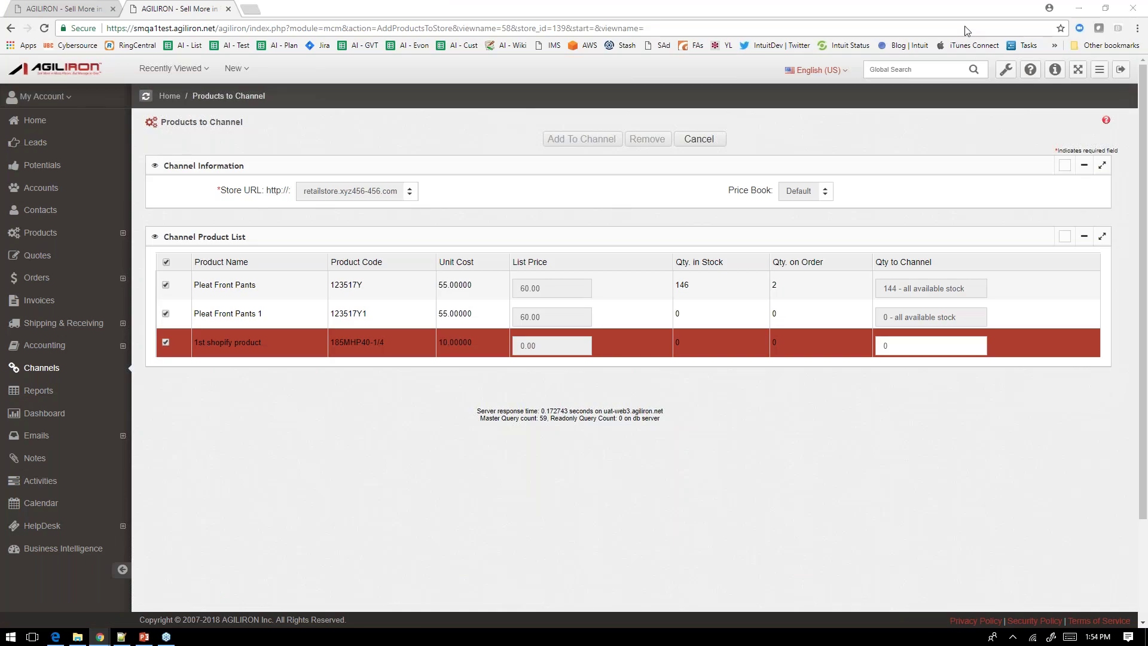
Open the retailstore.xyz456-456.com channel's configuration from the Channels list in Settings
left_click(1007, 70)
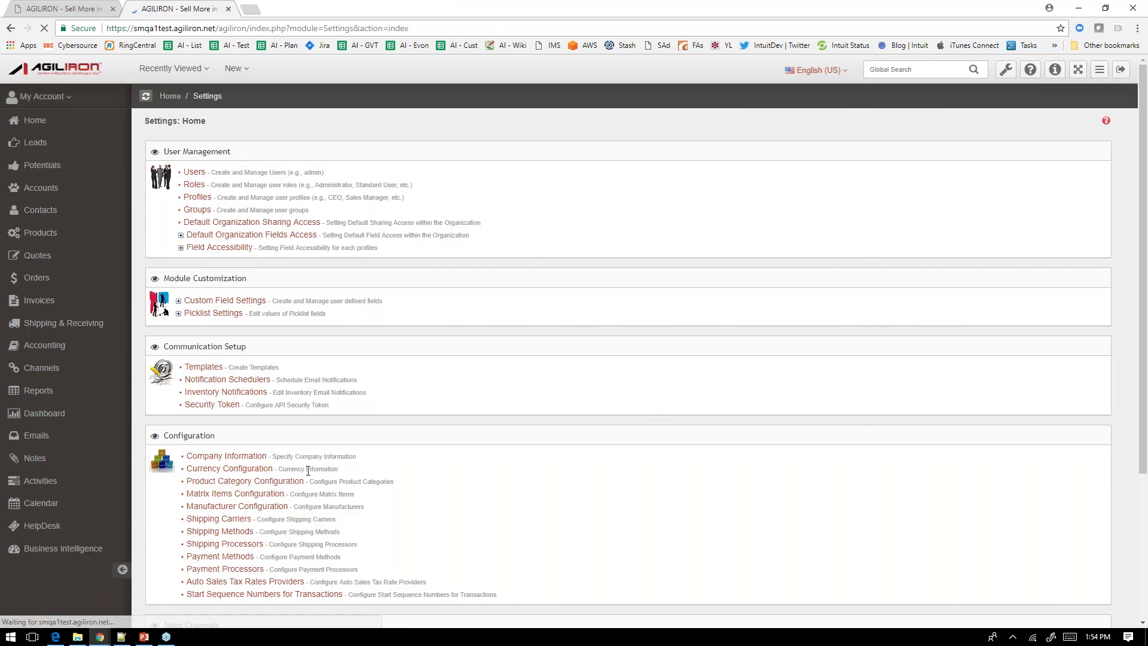
scroll(308, 470, "down", 4)
left_click(203, 436)
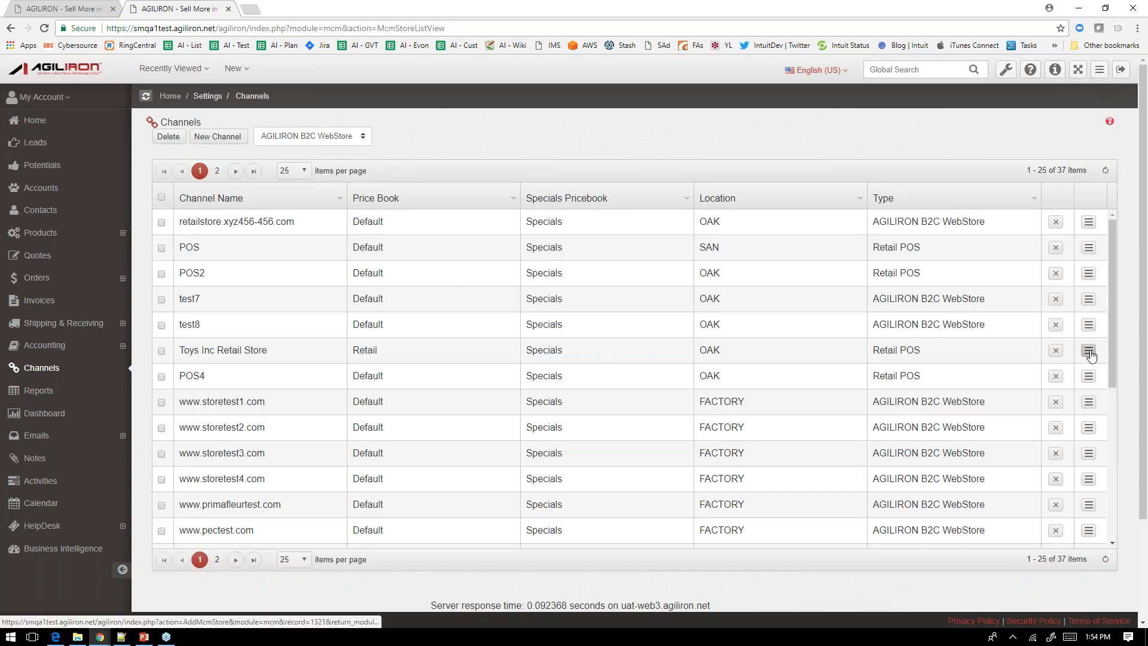
left_click(1088, 221)
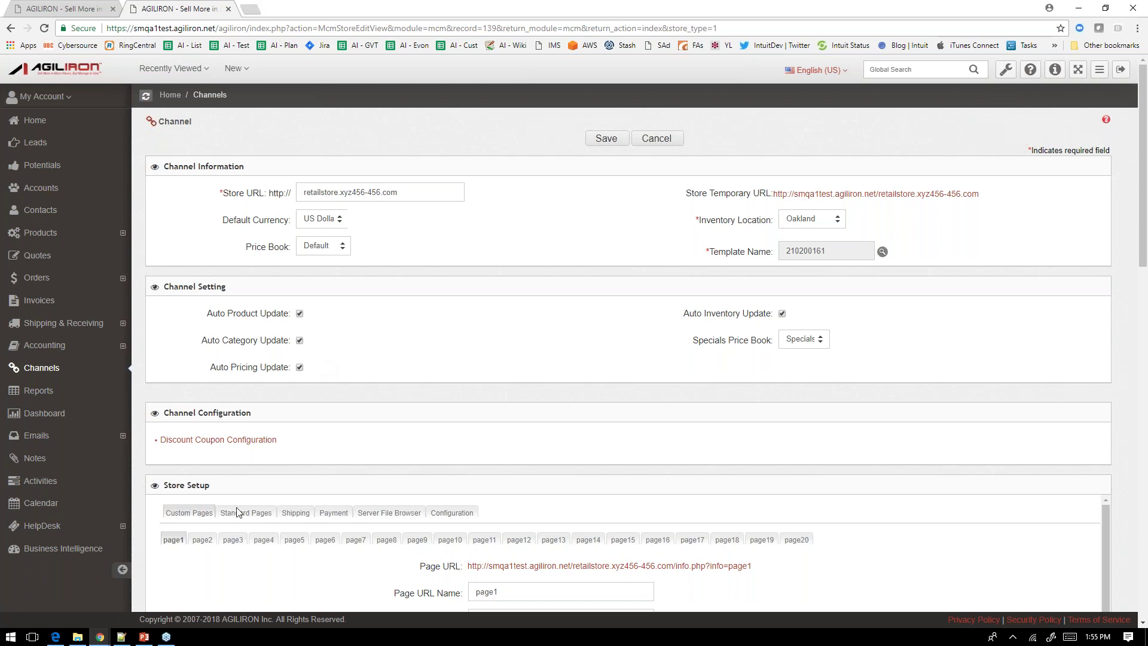
Switch to PowerPoint to show slide 8 on orders and shipping information, and return to the Agiliron browser window
left_click(145, 639)
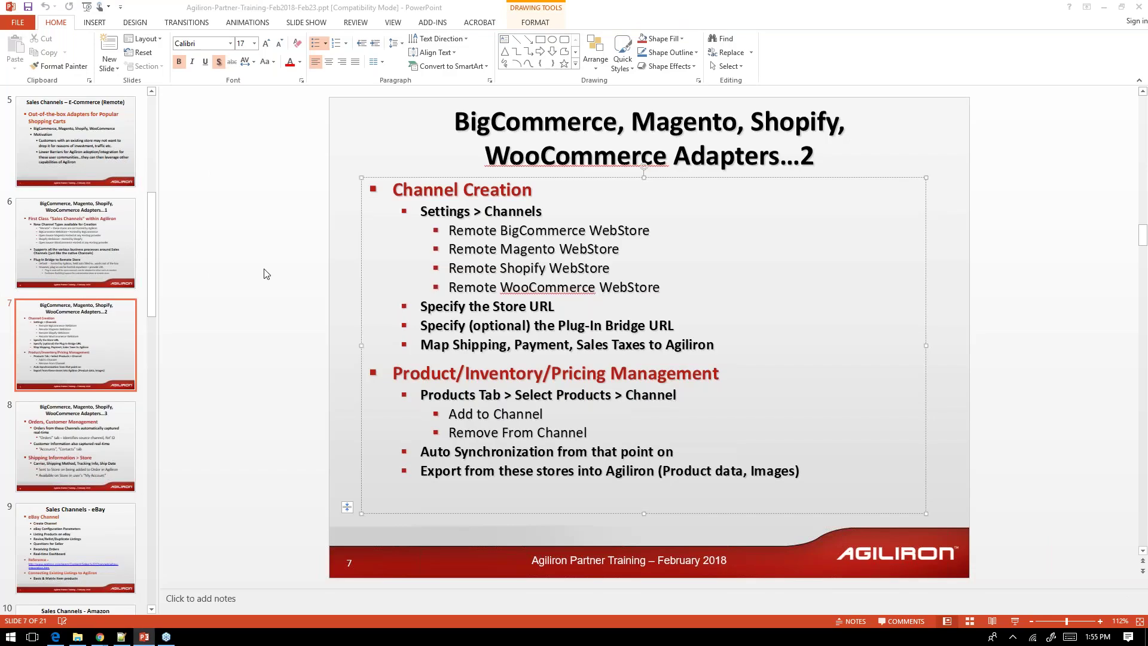
left_click(120, 428)
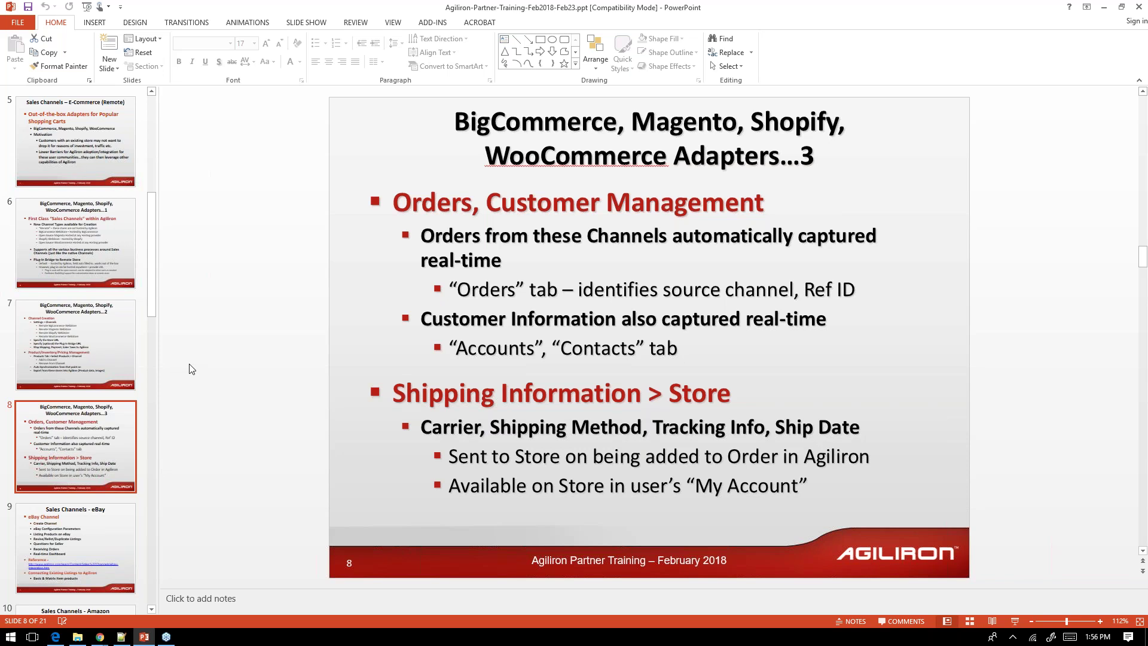
left_click(100, 636)
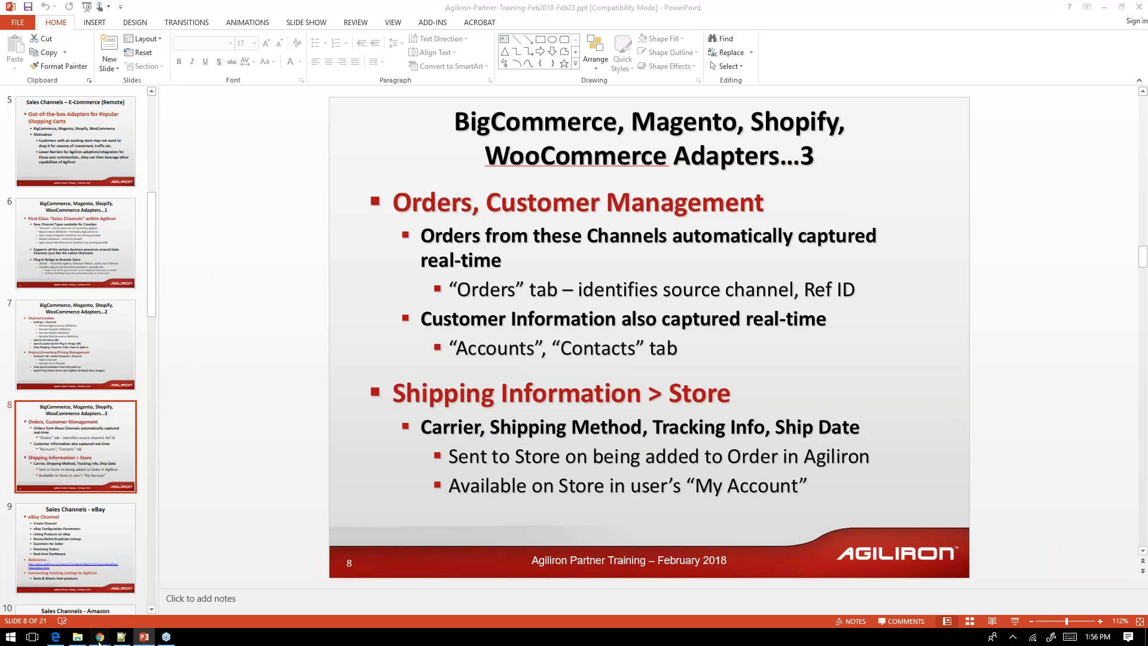
left_click(190, 604)
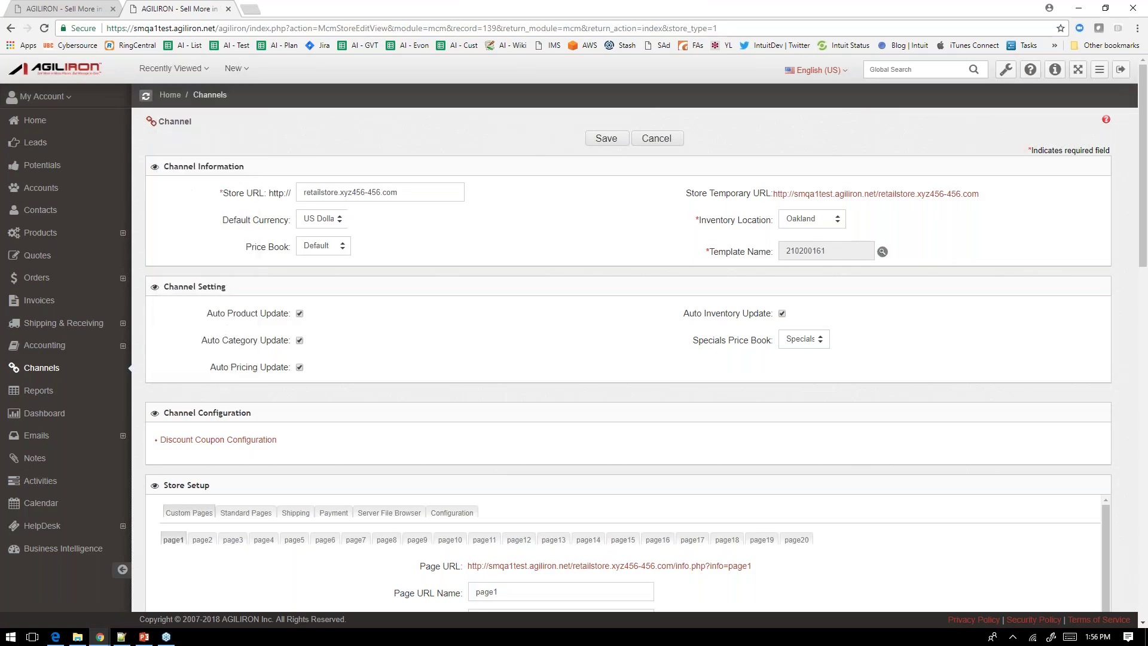
Open the Houston Enterprises - 2 sales order, examine its Channel and Channel Order ID fields, and switch back to PowerPoint
left_click(52, 304)
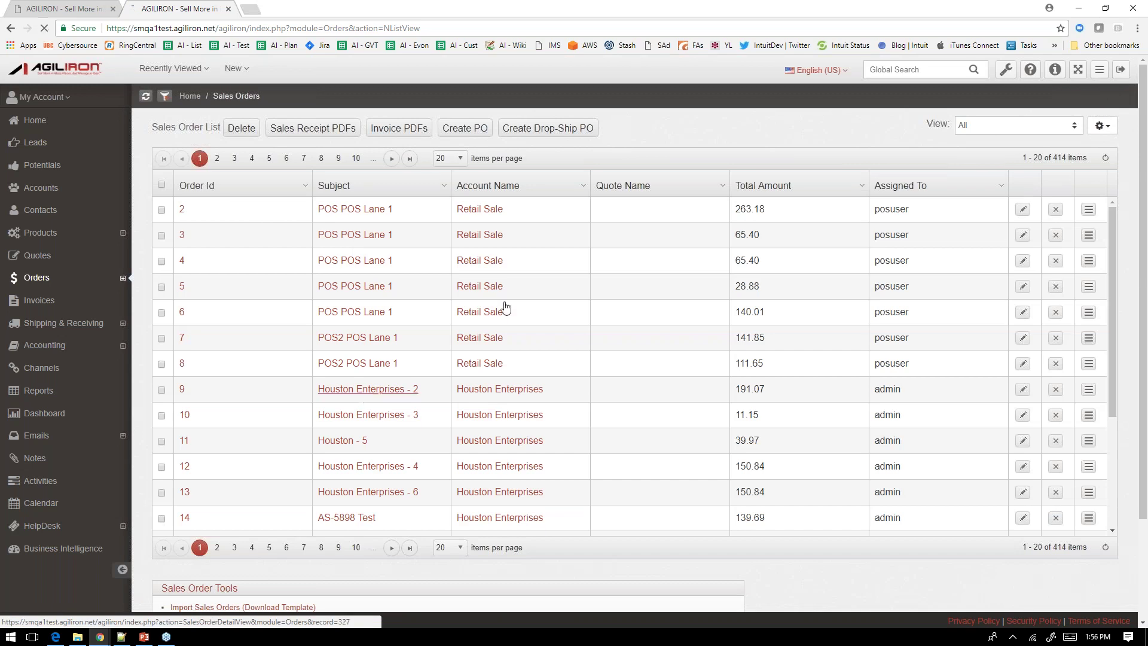
left_click(368, 389)
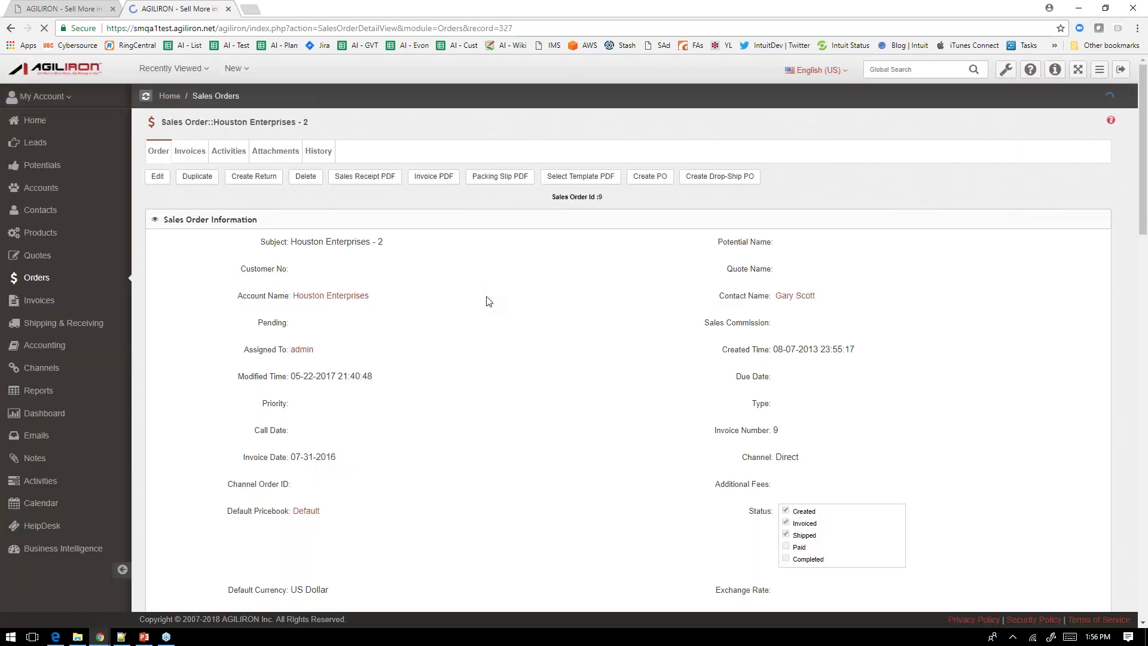
scroll(489, 300, "down", 3)
triple_click(794, 277)
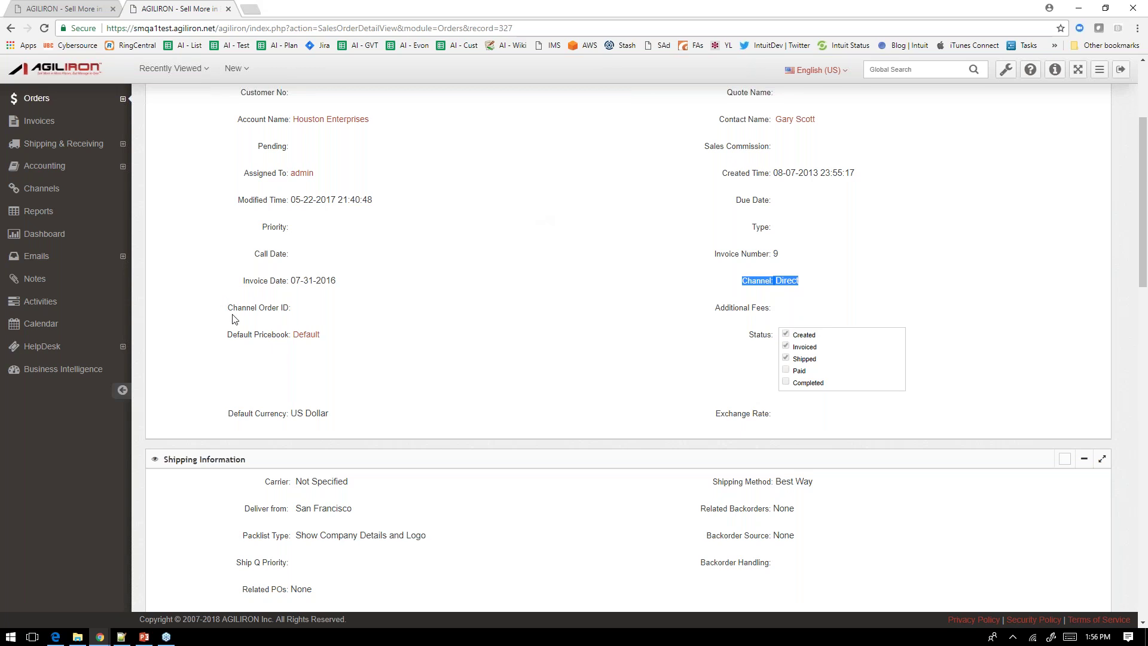
left_click_drag(228, 308, 293, 307)
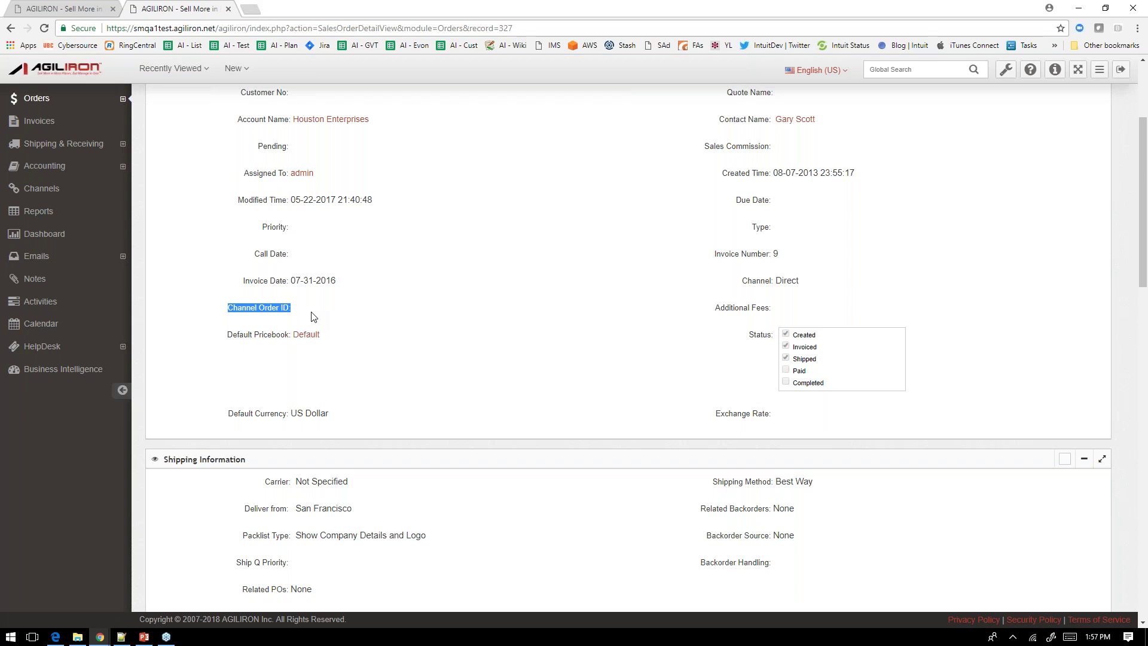
left_click(1080, 8)
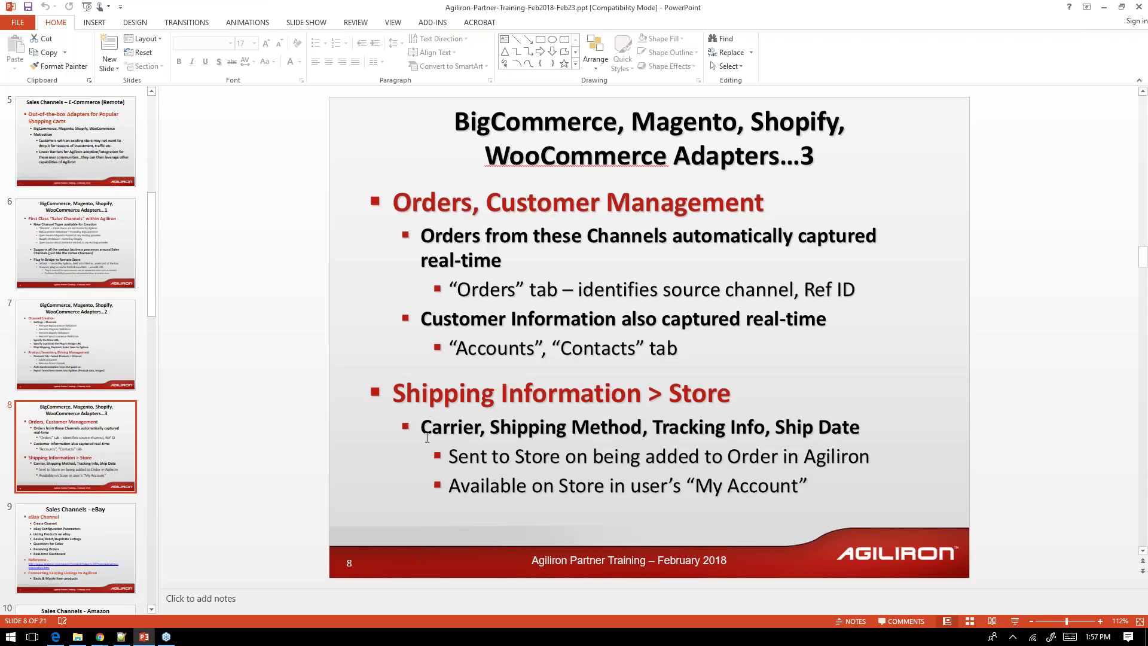
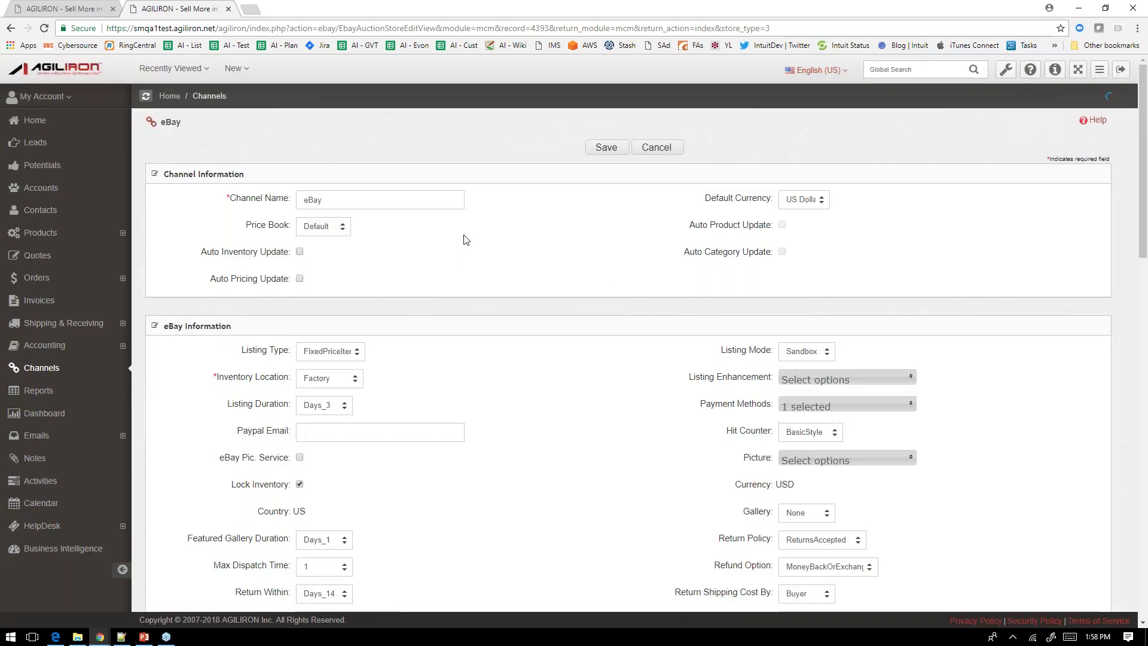
Examine the eBay channel's listing settings, including the available listing types, listing enhancements and payment methods
scroll(465, 239, "down", 1)
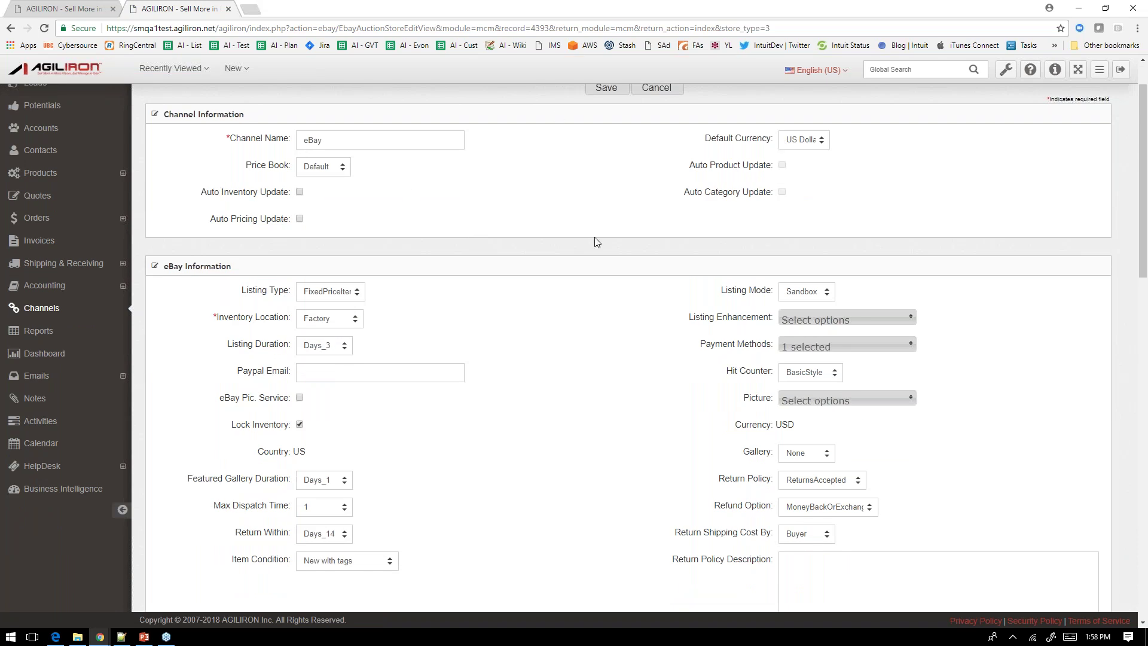
scroll(594, 237, "down", 2)
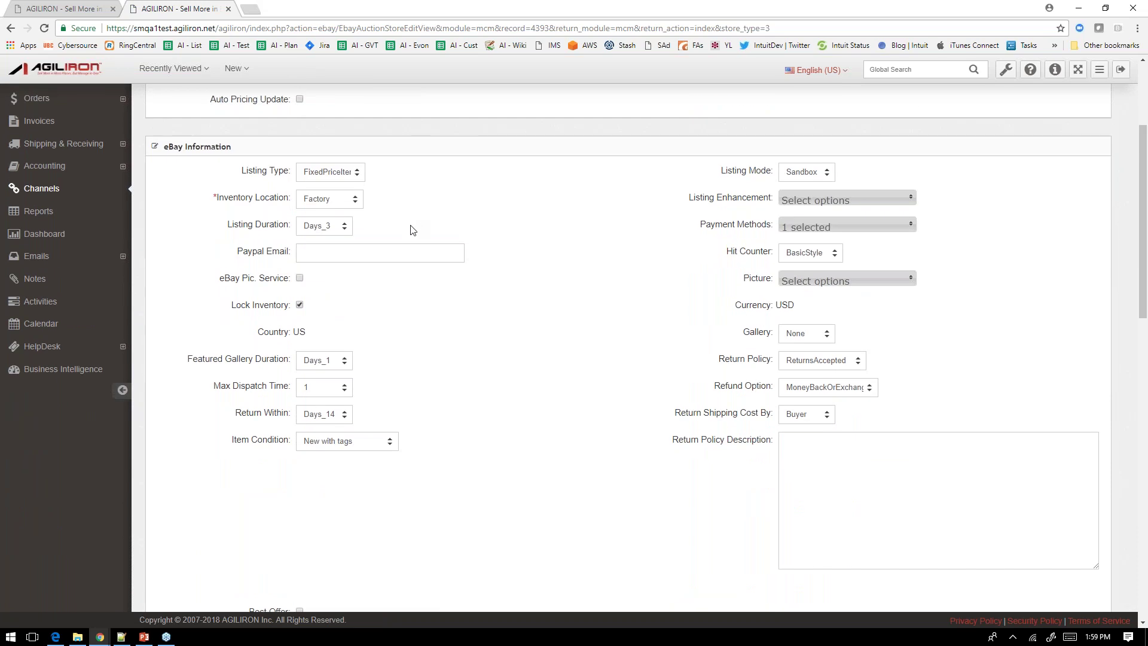
left_click(336, 174)
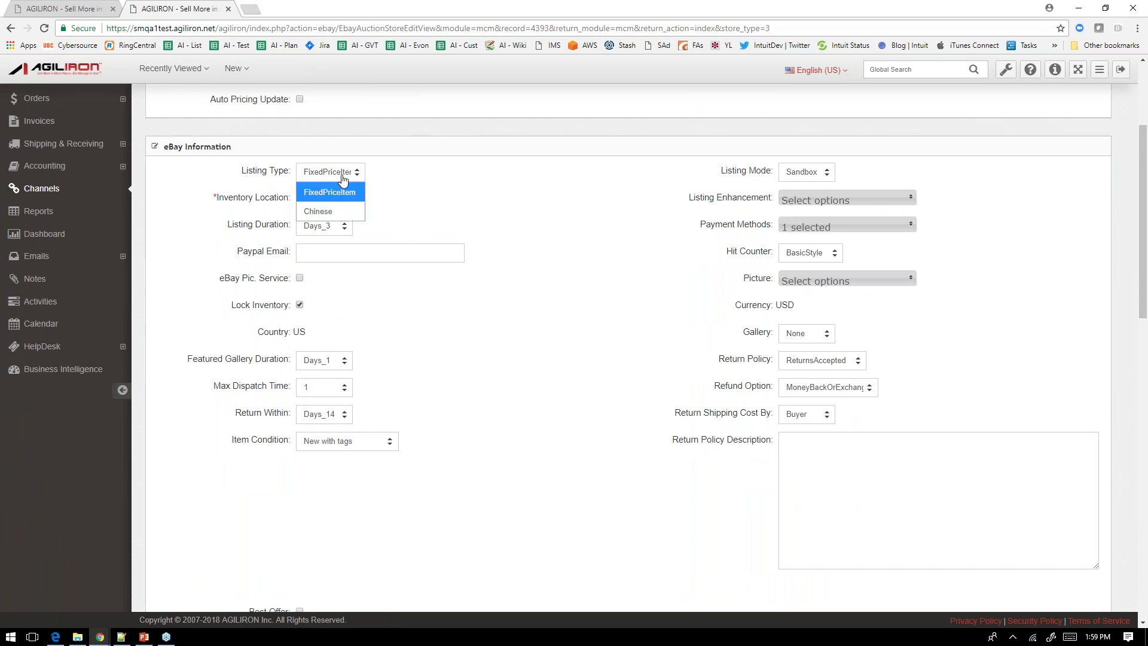
left_click(540, 197)
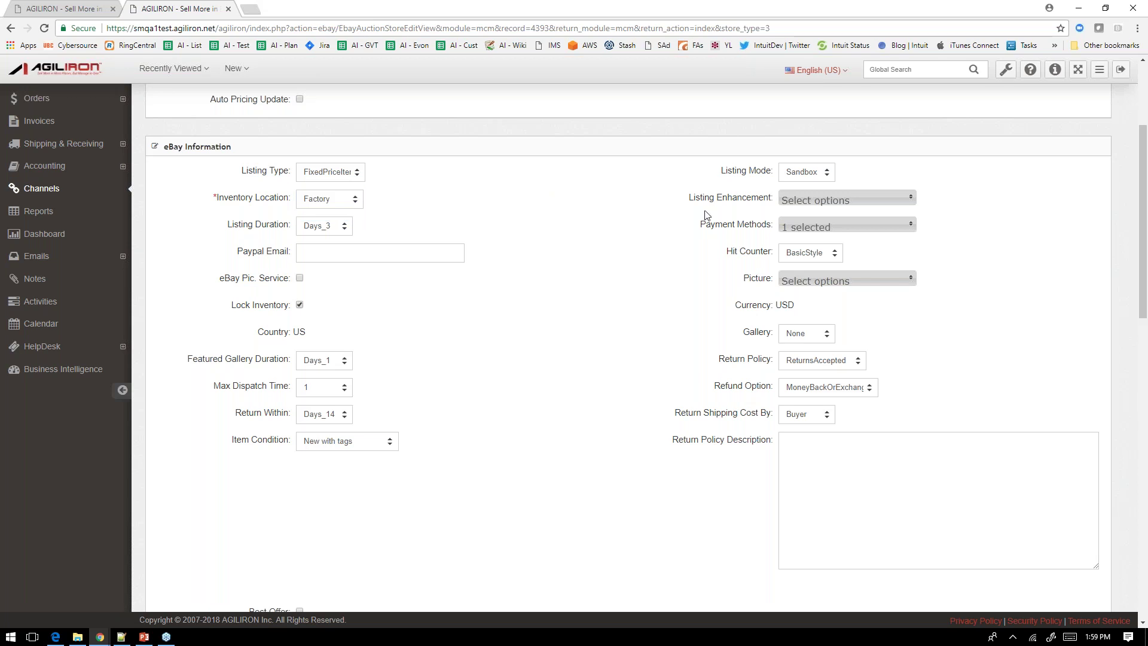
left_click(881, 199)
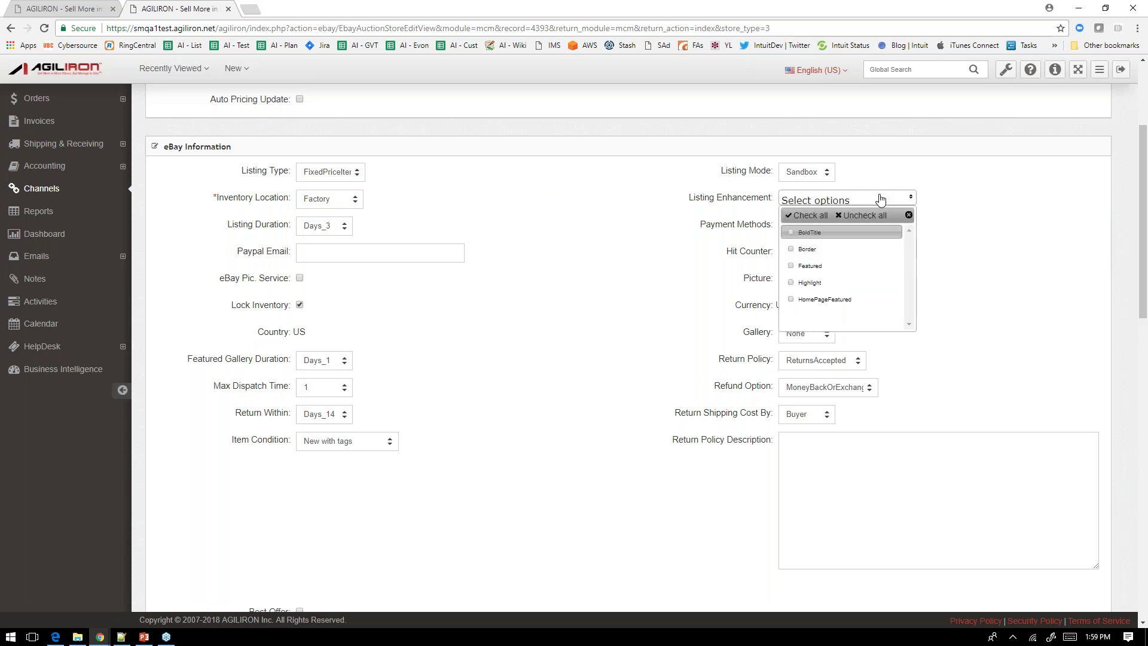
left_click(622, 271)
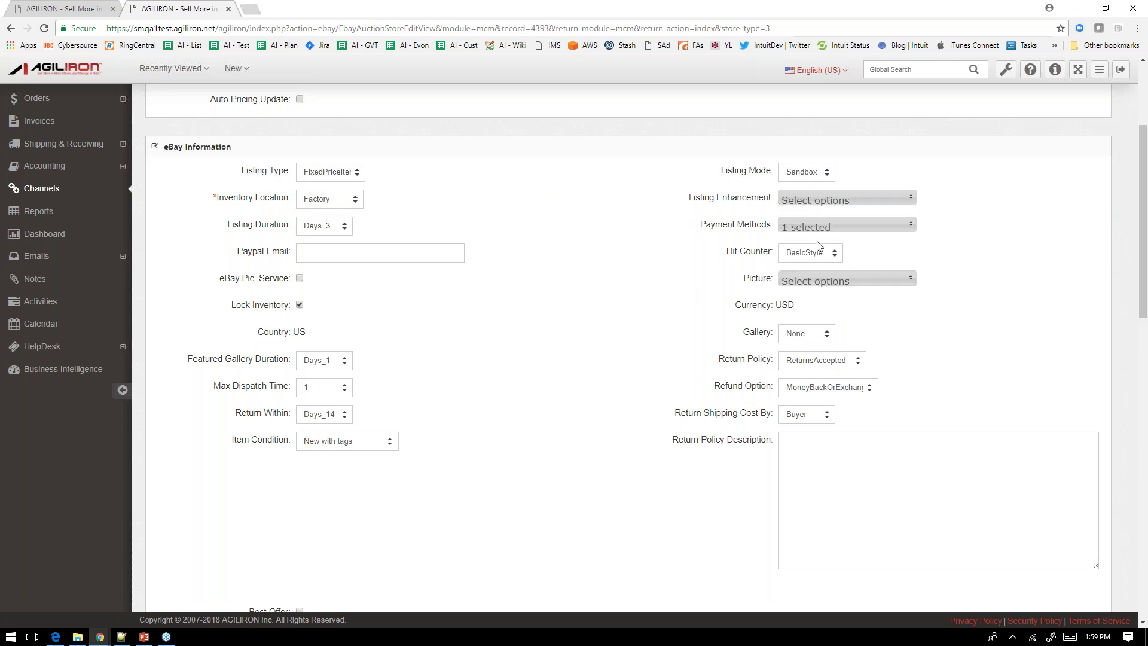
left_click(847, 225)
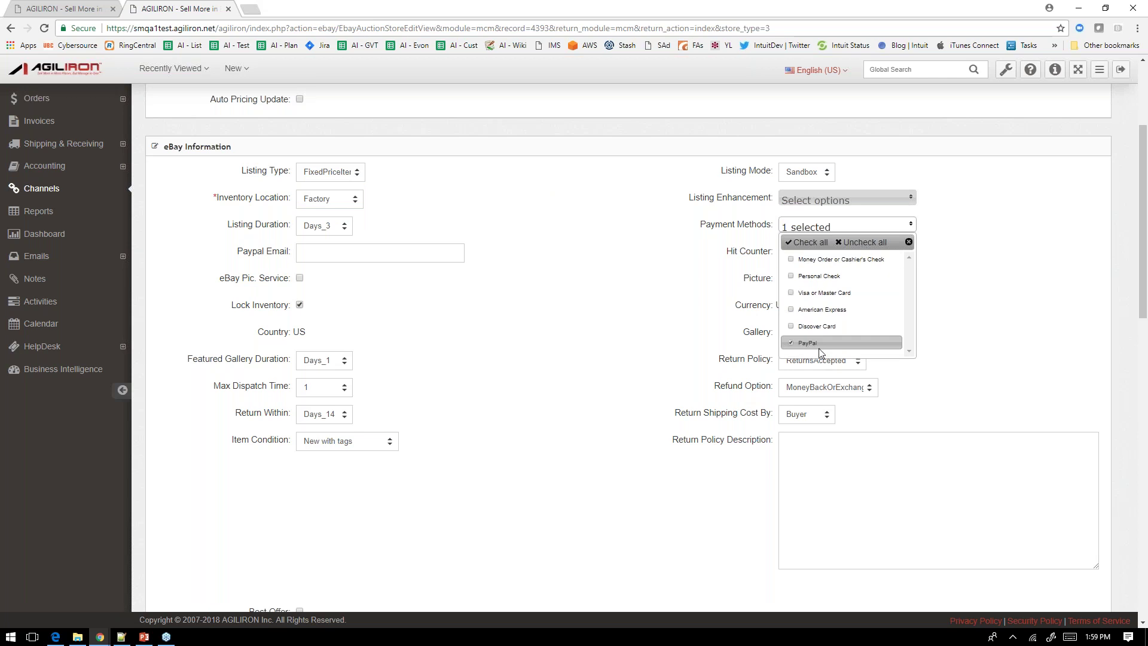
left_click(593, 301)
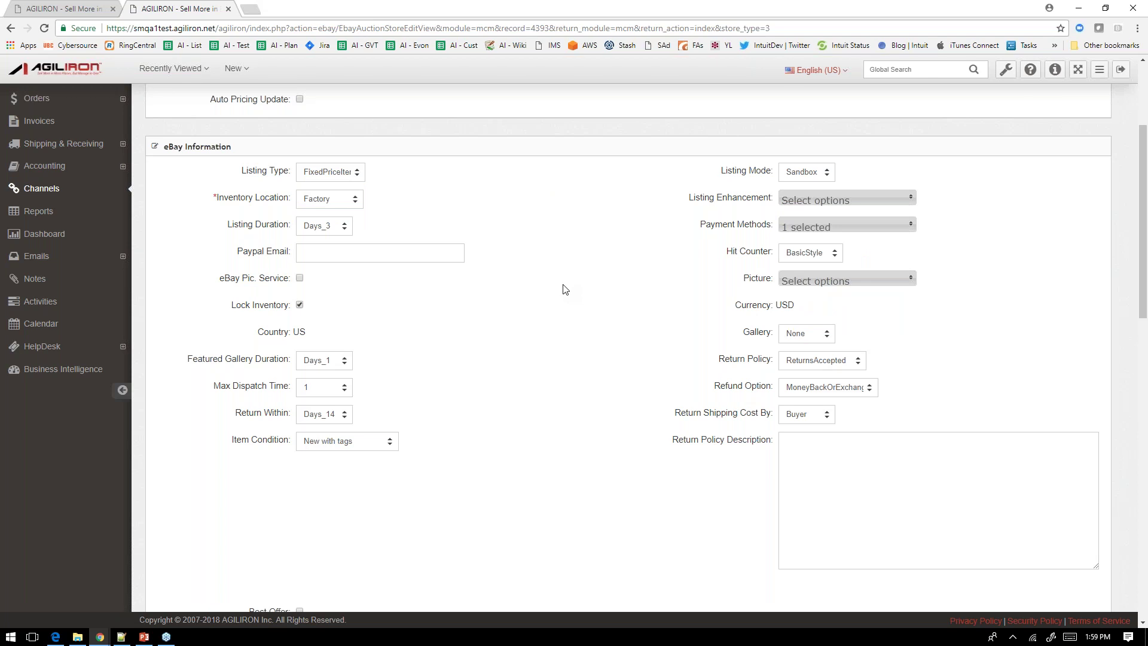
scroll(565, 289, "down", 1)
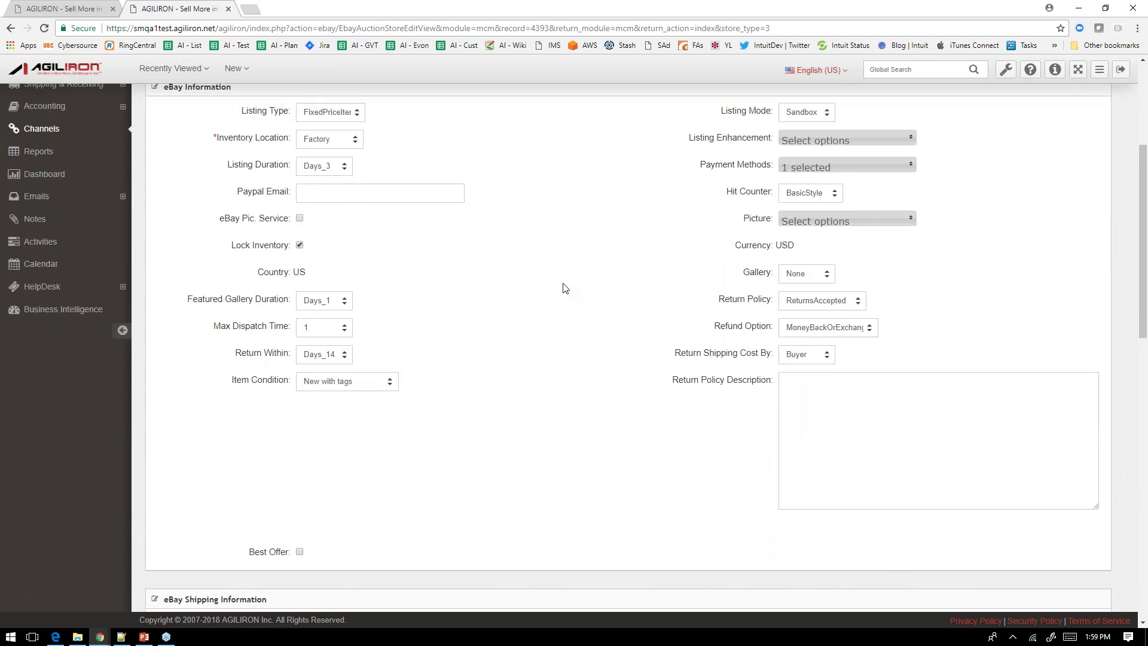
Examine the eBay channel's shipping information, eBay configuration links and Tax Method Mapping, and return to the PowerPoint window
scroll(565, 289, "down", 7)
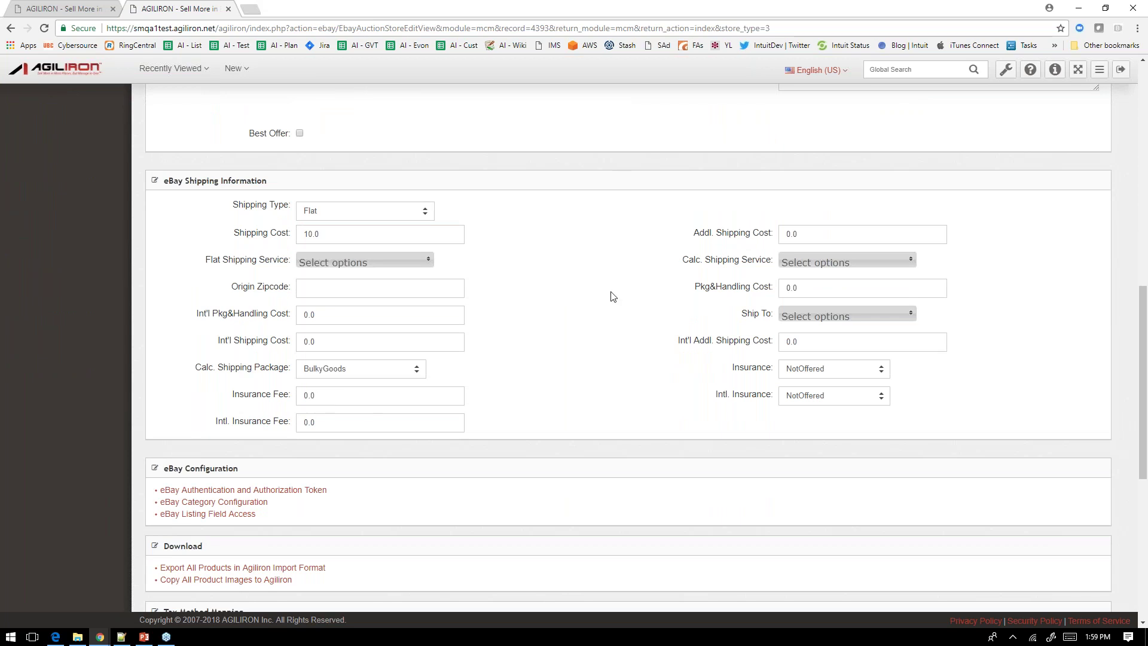
scroll(608, 293, "down", 3)
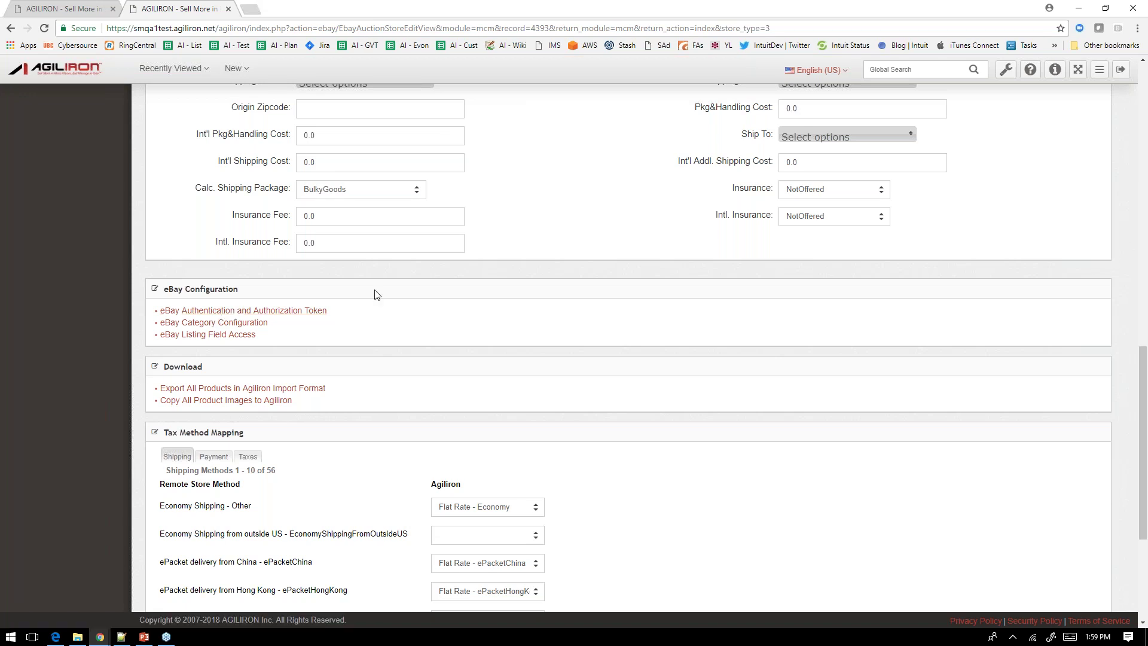
scroll(376, 294, "down", 2)
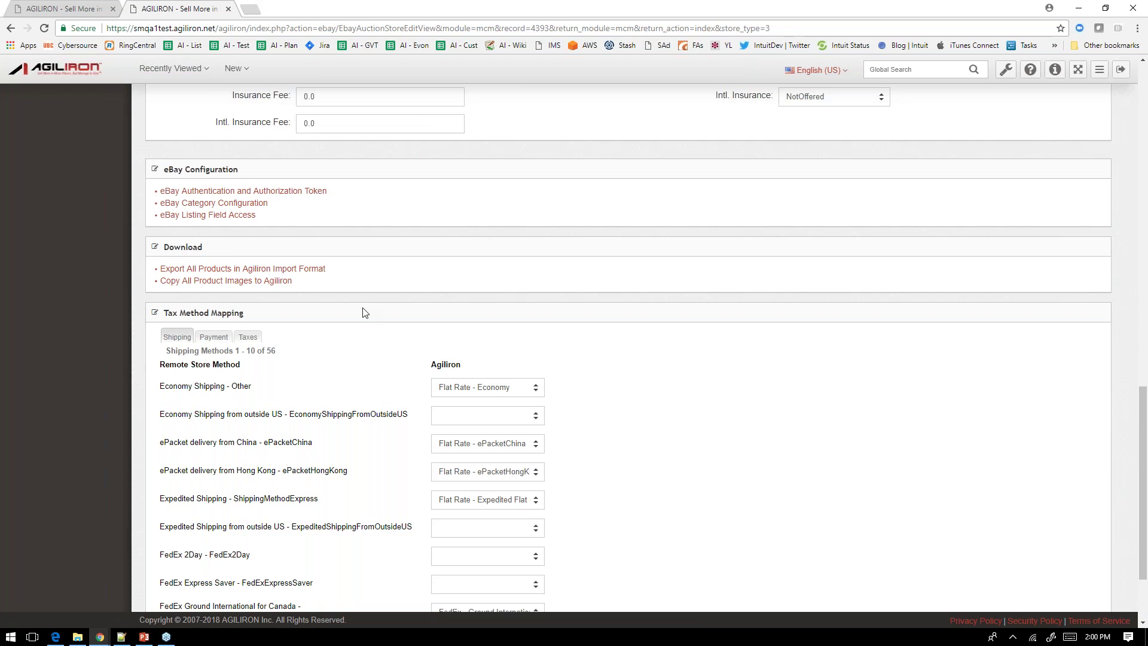
scroll(365, 313, "down", 2)
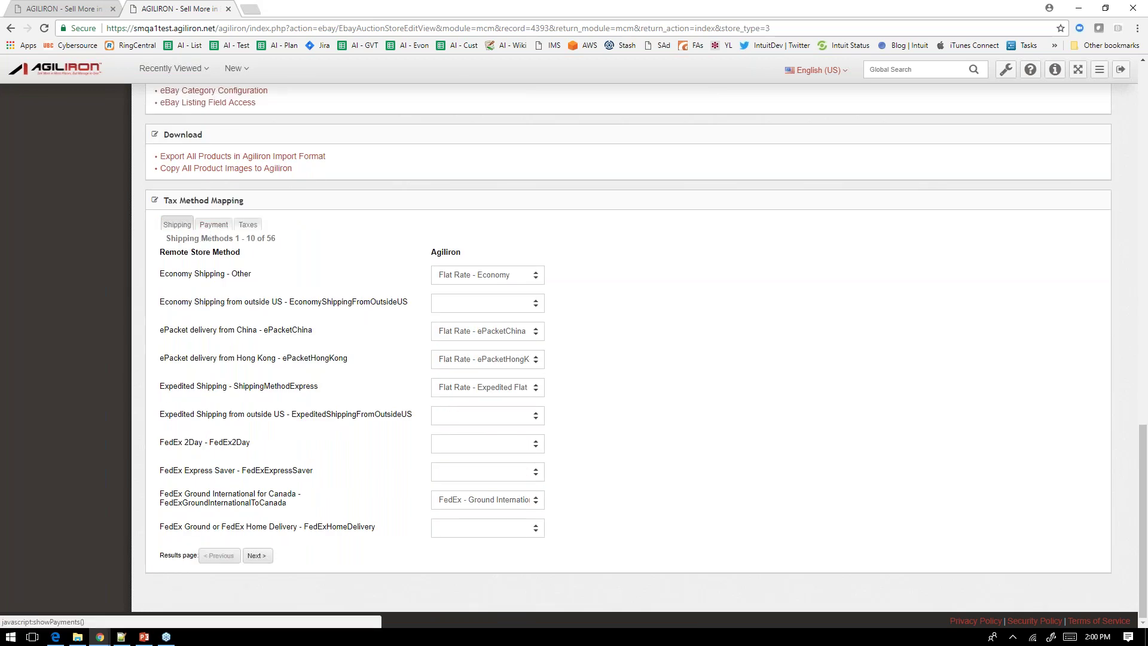
scroll(337, 292, "up", 14)
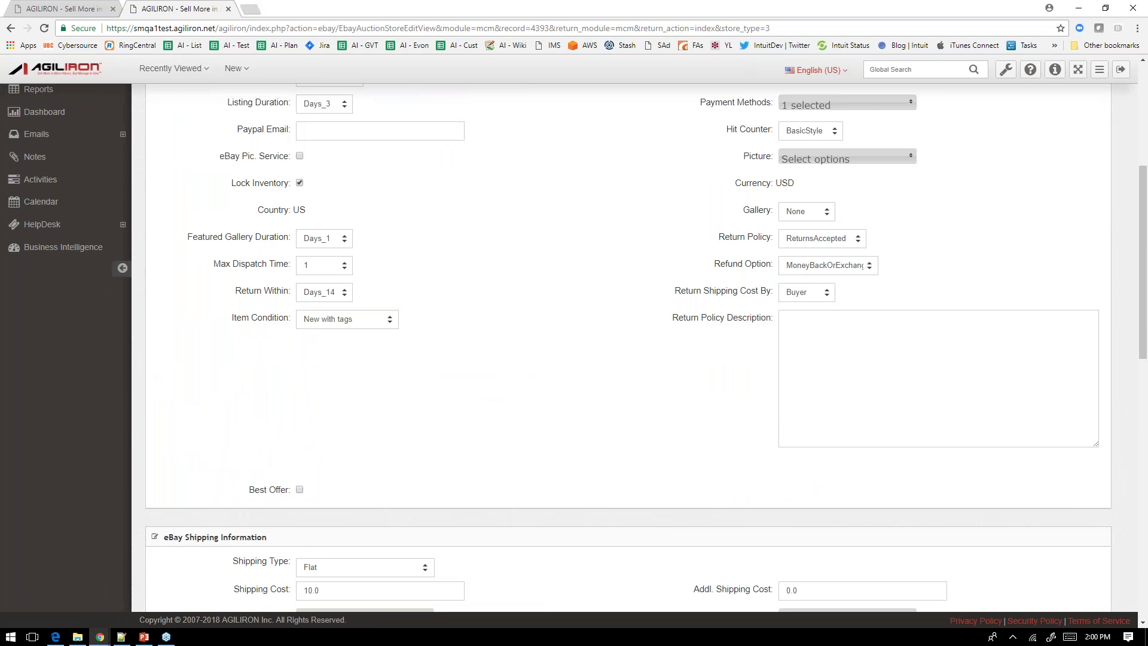
scroll(690, 293, "up", 5)
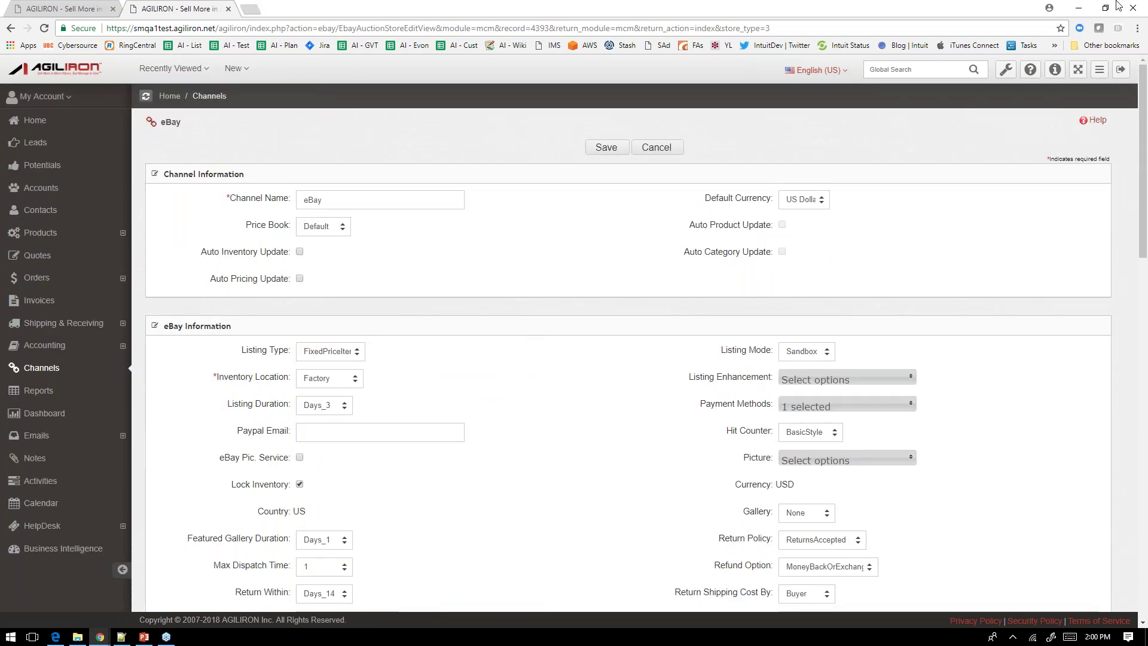
left_click(1079, 9)
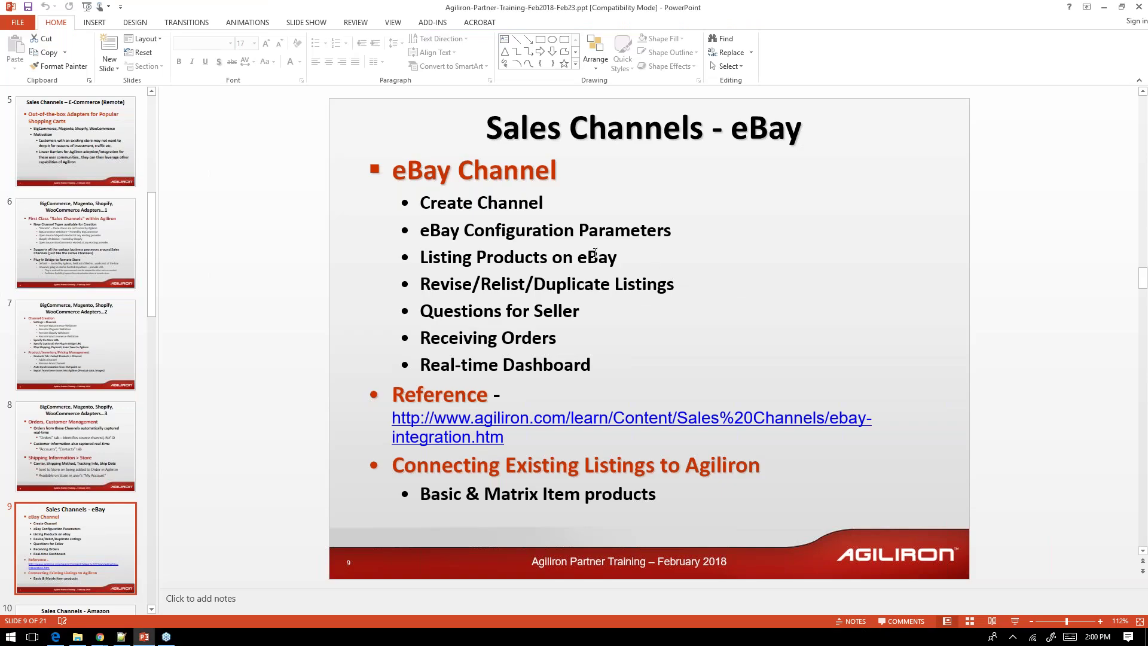
Switch to Agiliron, show the eBay channel in the Products list, and open the channel listing page for USB Pen Drive
left_click(100, 637)
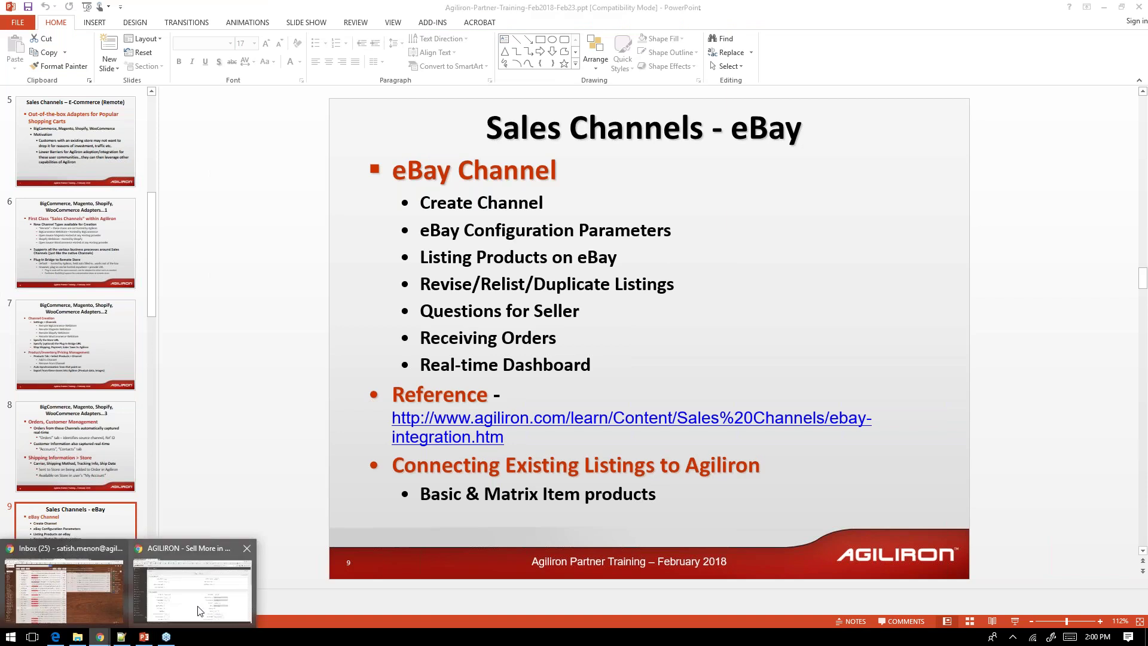
left_click(196, 605)
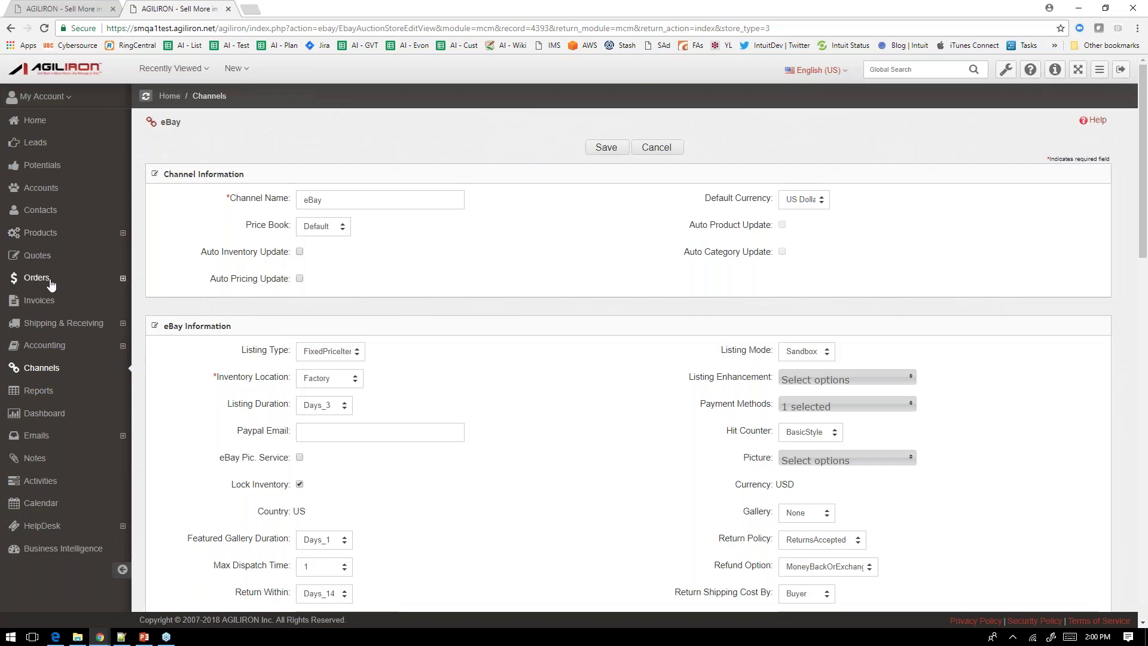
left_click(50, 237)
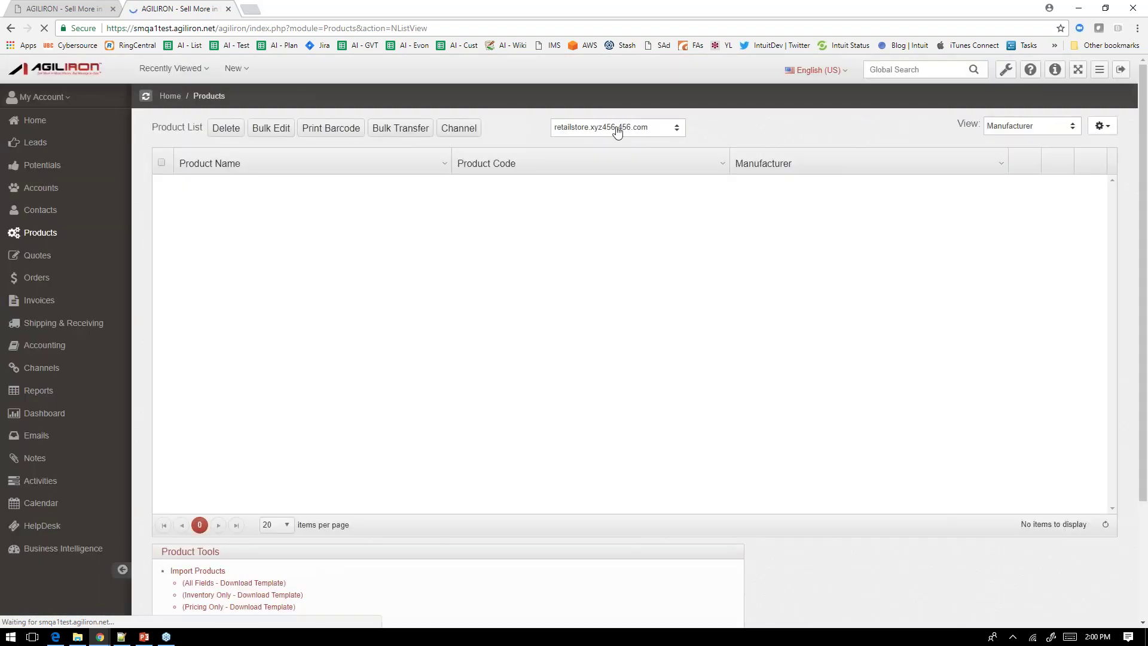
left_click(617, 127)
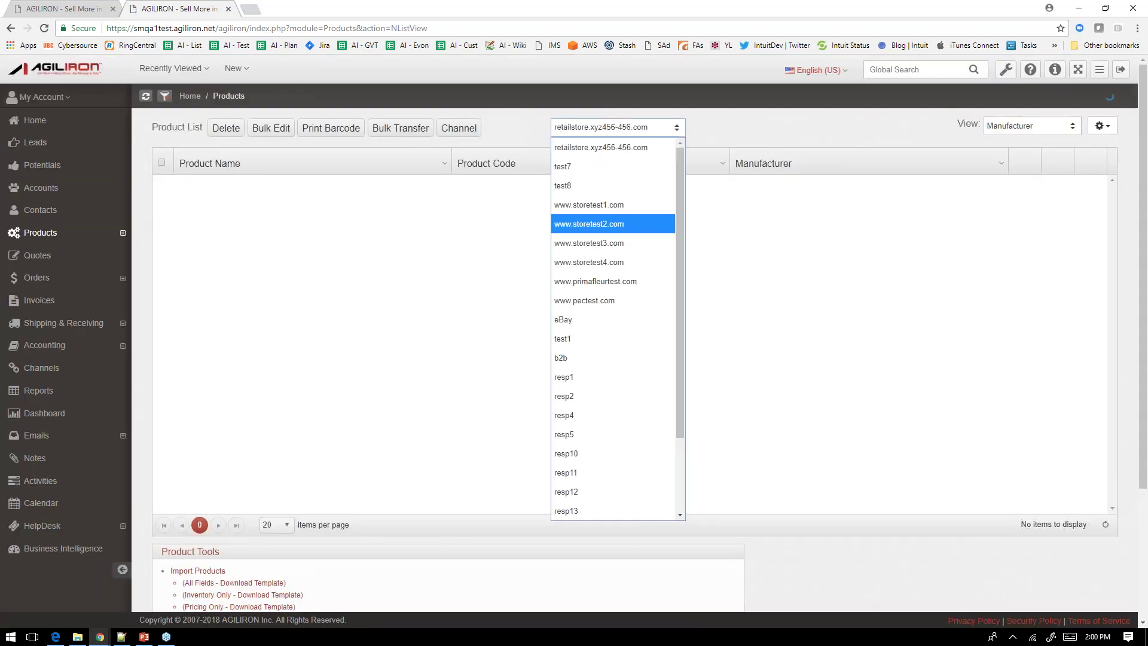
left_click(581, 325)
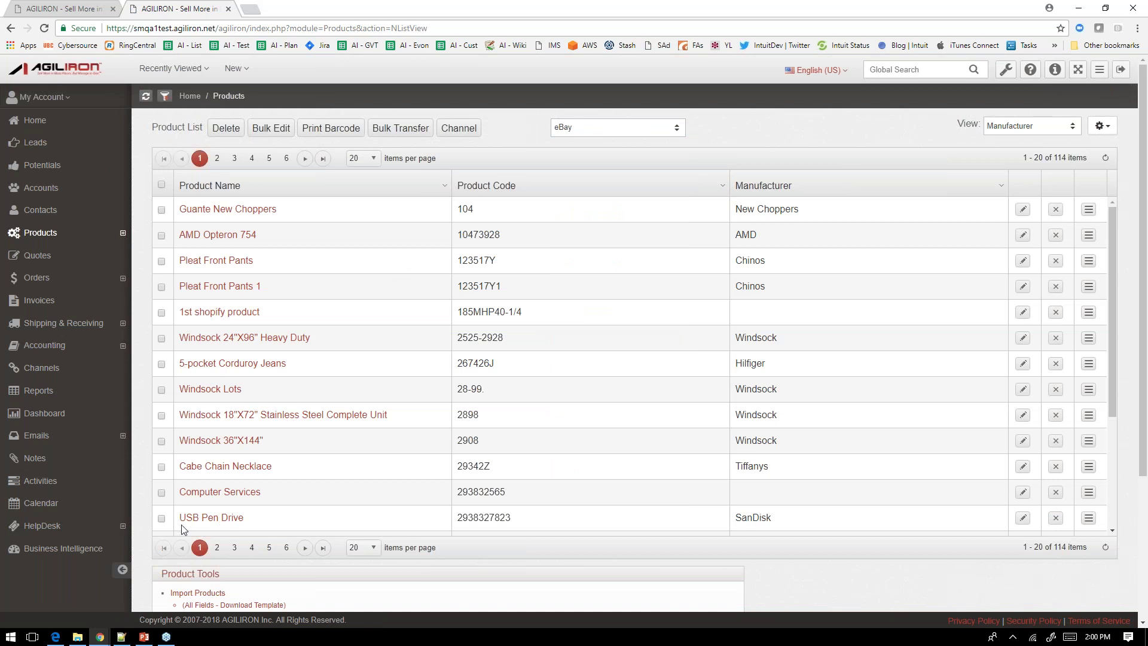
left_click(162, 520)
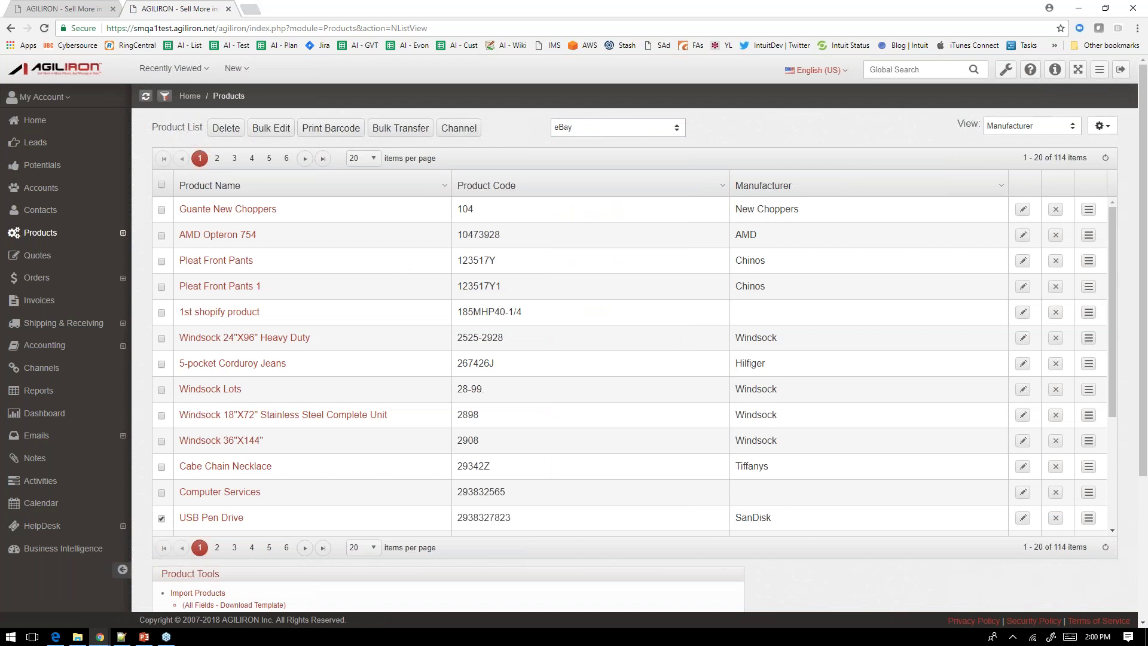
left_click(458, 128)
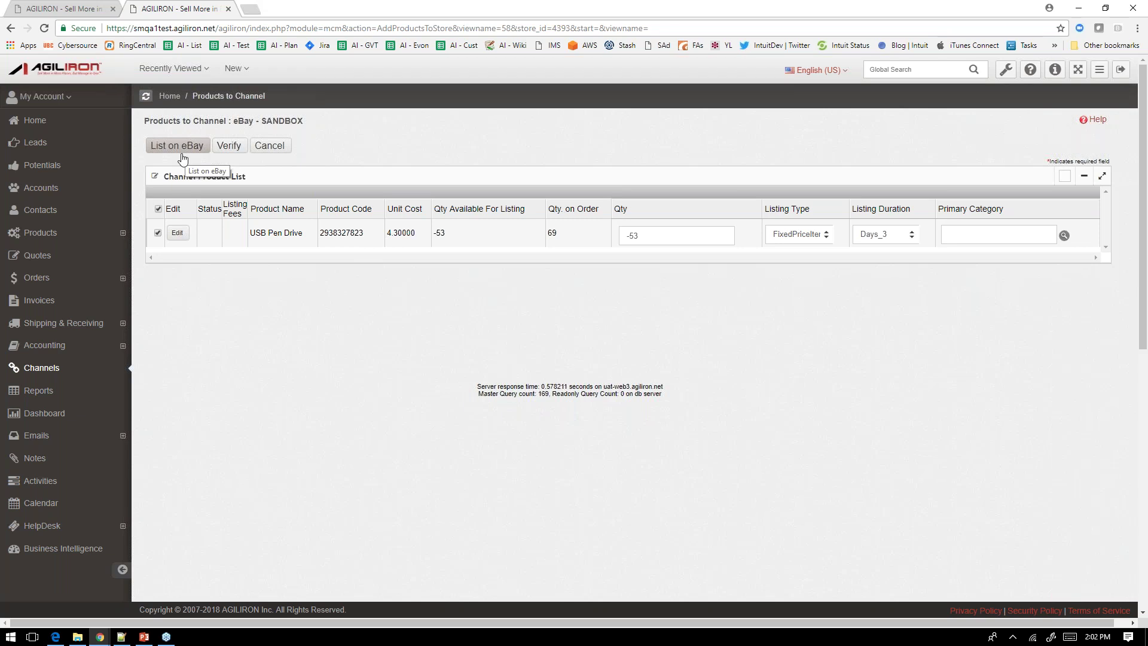
Switch to PowerPoint and place the cursor in slide 9's bullets on listing products on eBay and questions for the seller
left_click(144, 636)
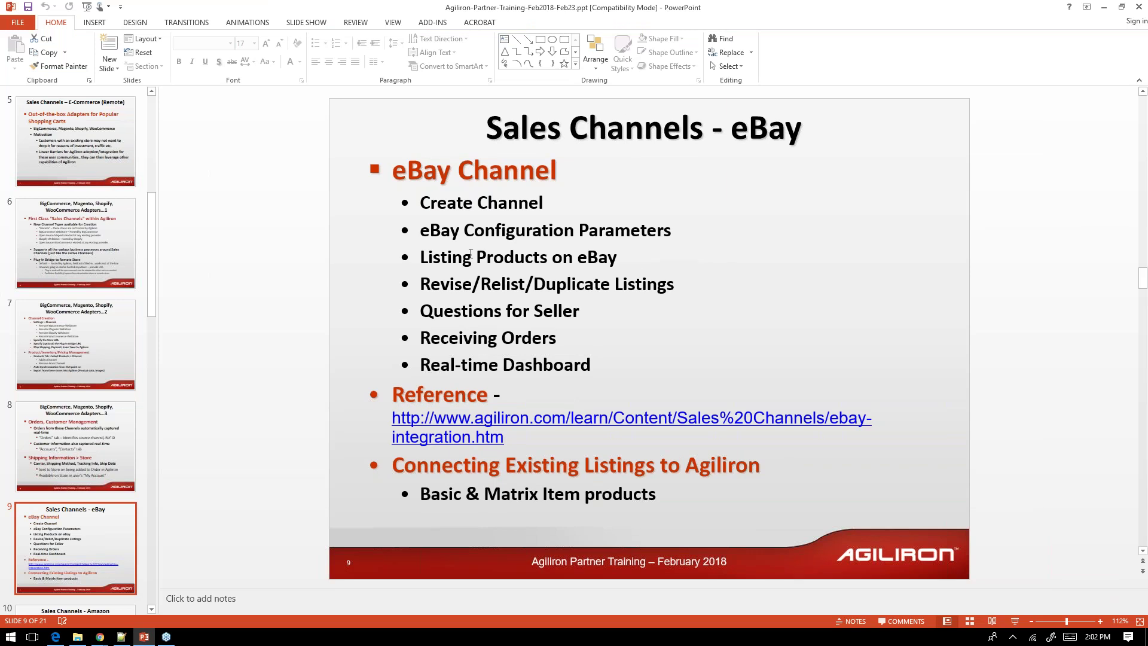
left_click(429, 257)
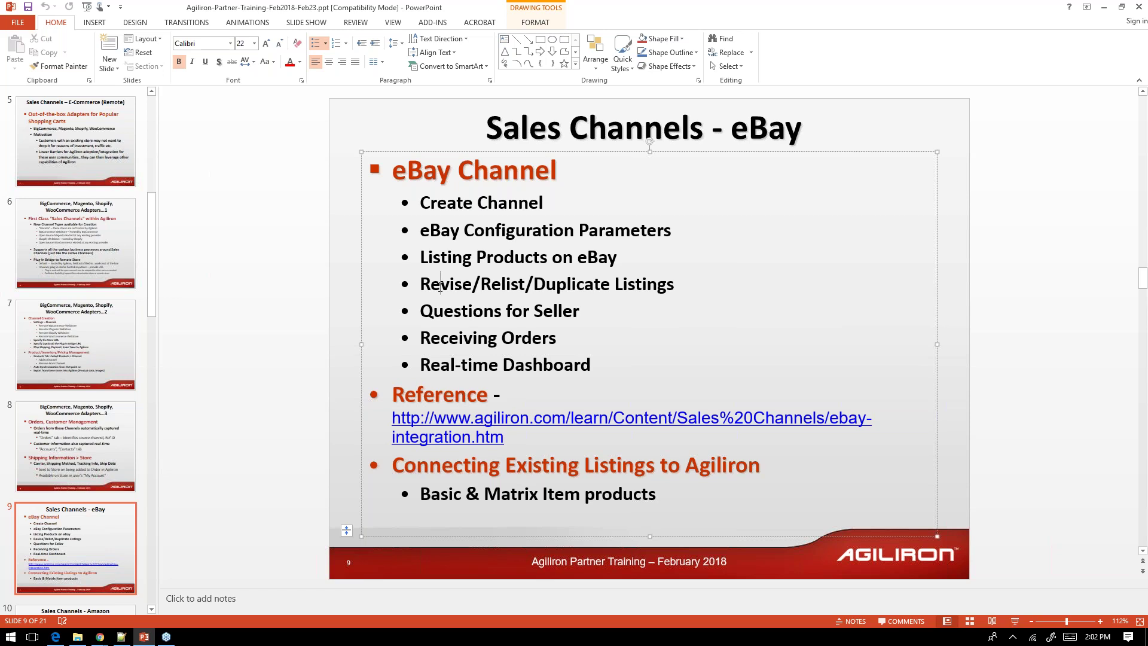
left_click(482, 312)
Switch to the Agiliron browser window and open the HelpDesk Tickets list to examine the eBay buyer question
mouse_move(100, 636)
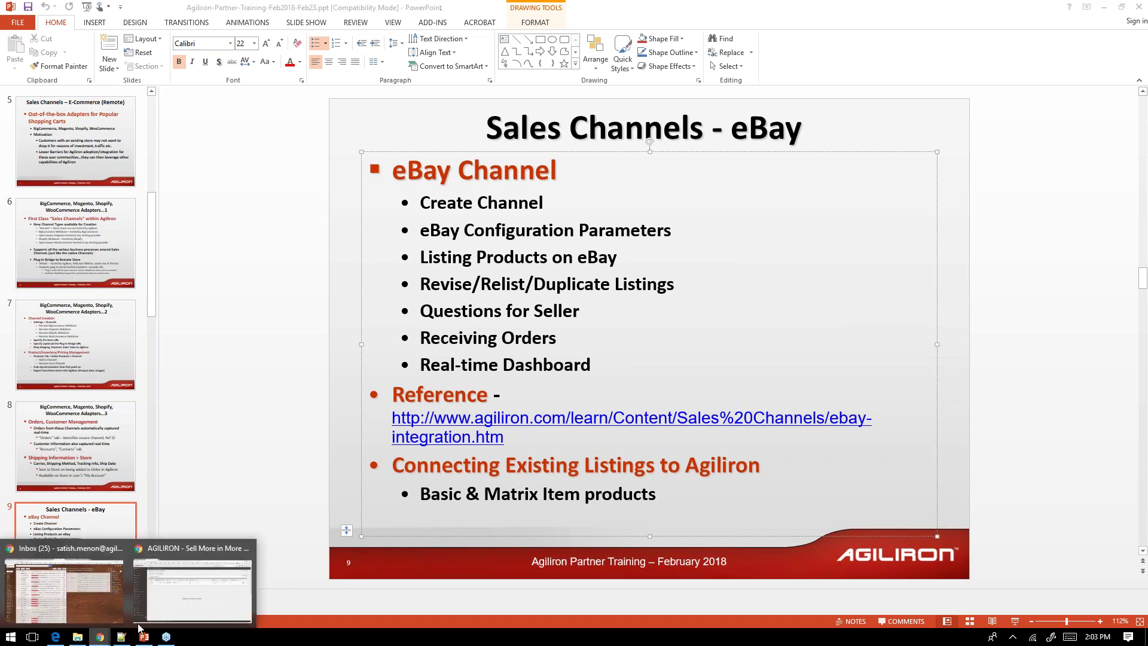
left_click(175, 593)
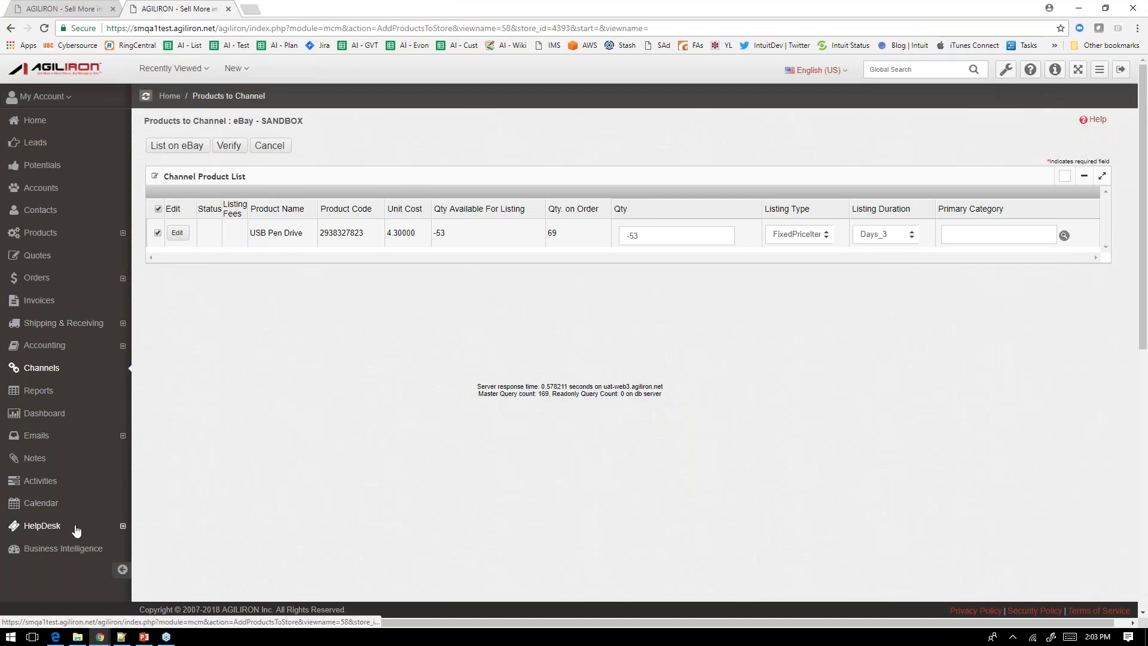
left_click(43, 529)
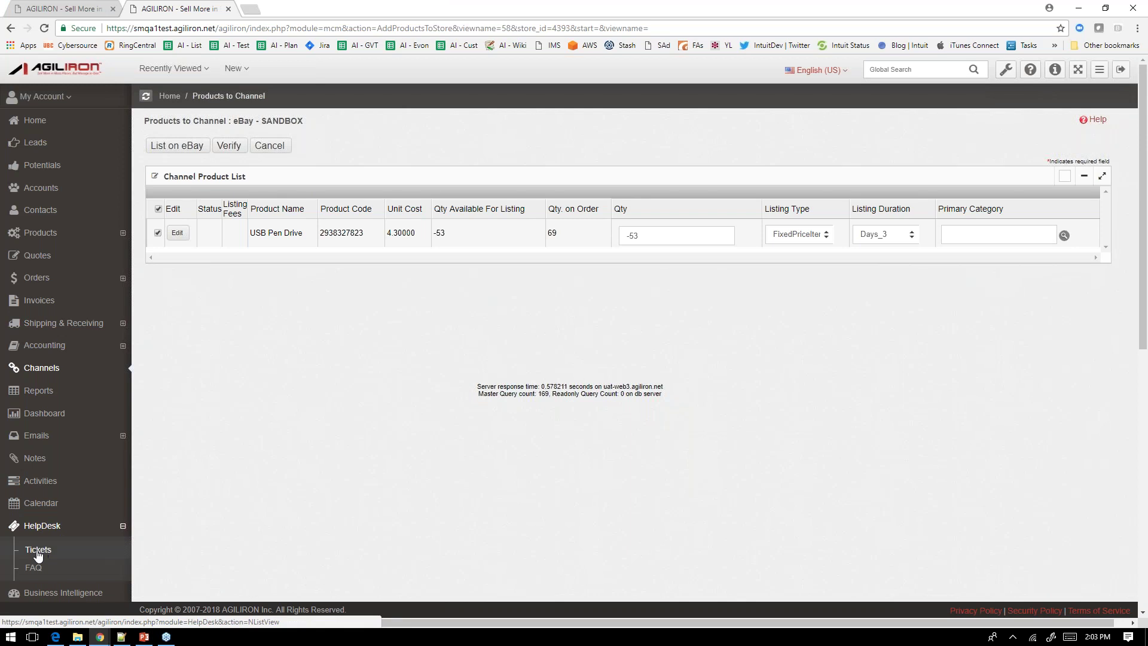
left_click(38, 551)
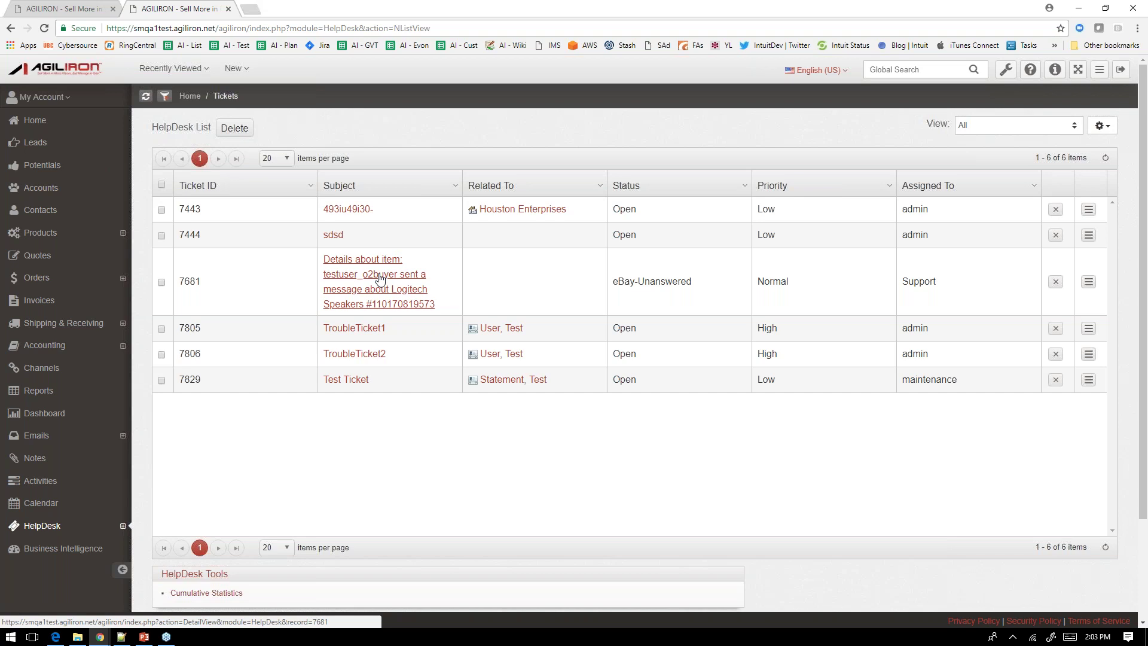
Return to PowerPoint and place the cursor in slide 9's Receiving Orders and Real-time Dashboard bullets
left_click(1079, 9)
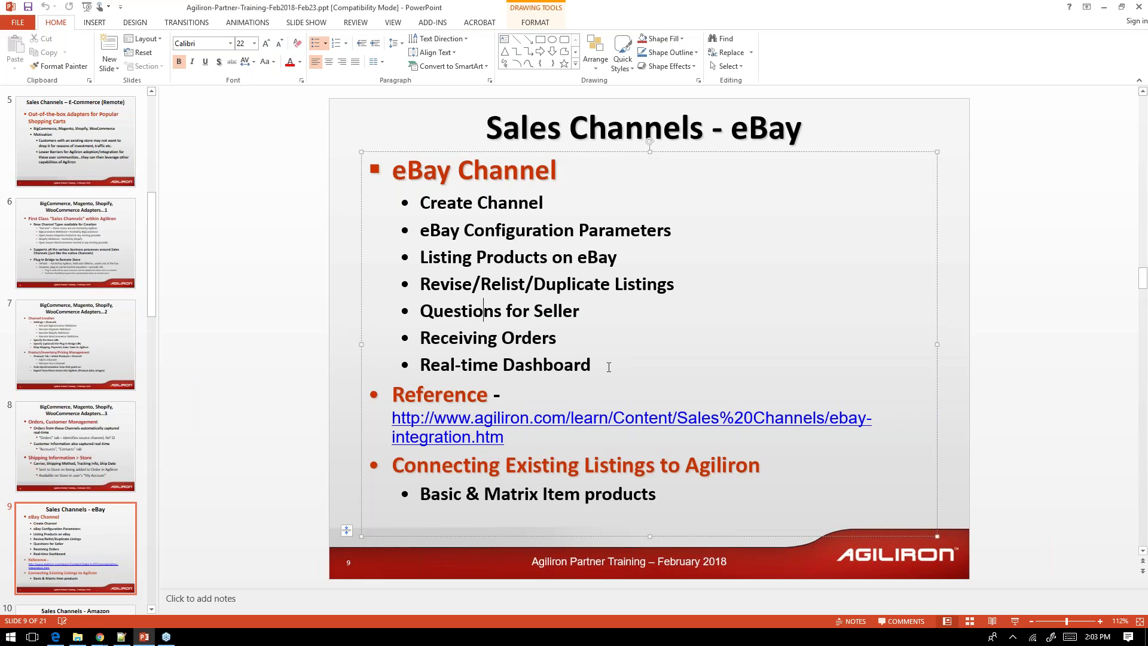
left_click(542, 339)
left_click(563, 364)
Switch to Agiliron, open the eBay channel's listings in Channels, and check the available view options
mouse_move(100, 637)
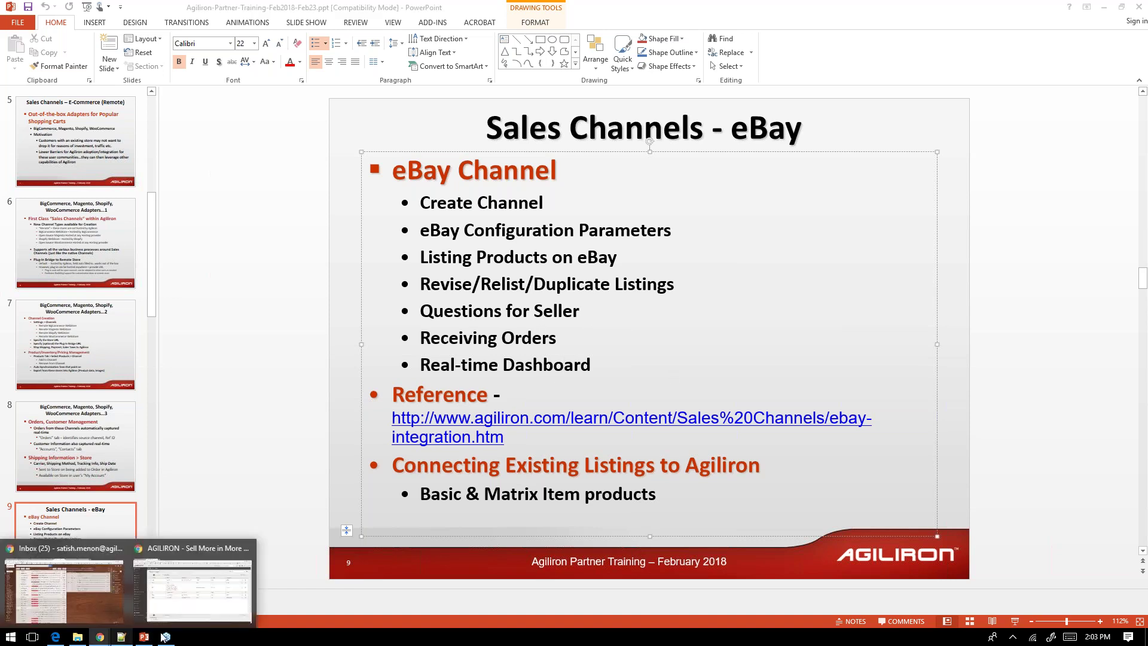
left_click(203, 598)
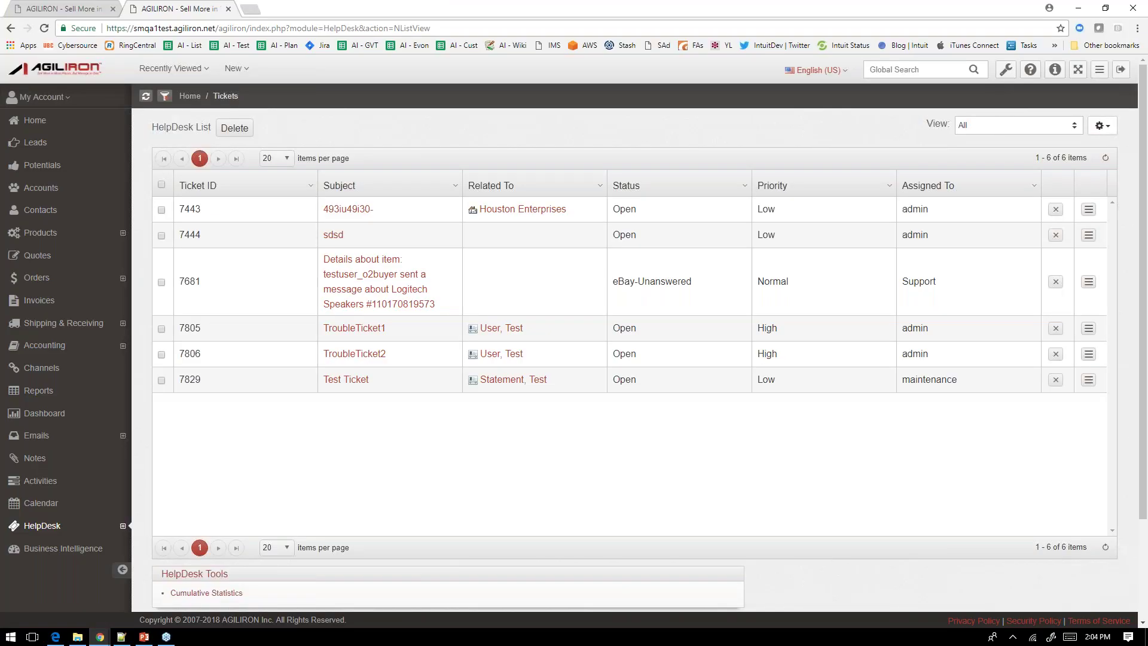
left_click(58, 372)
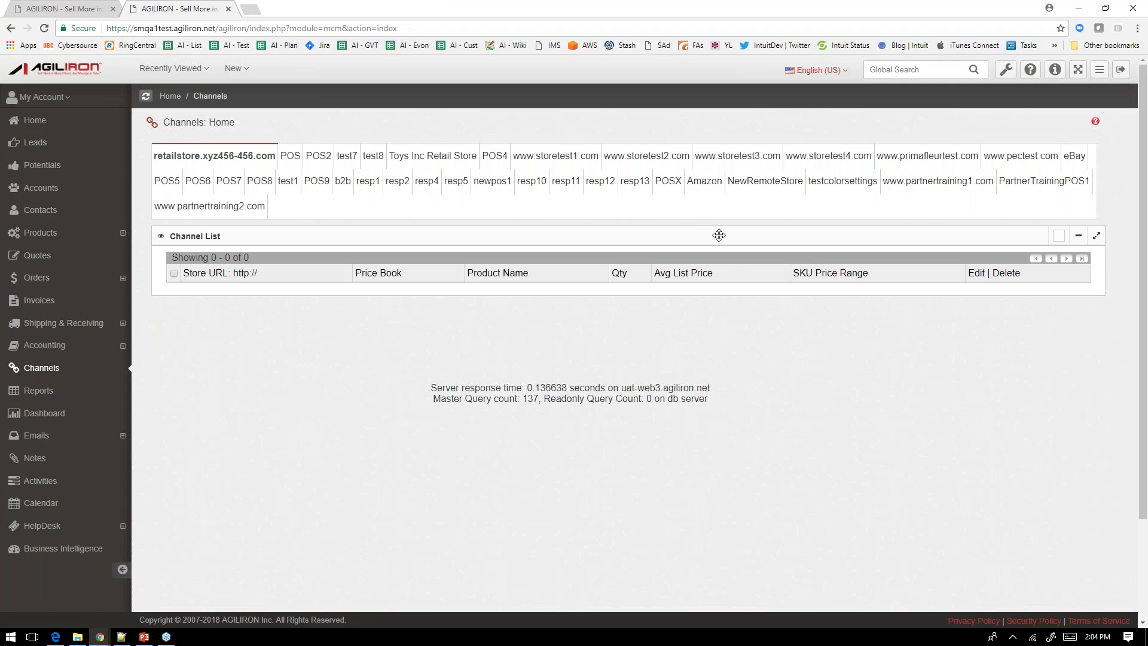
left_click(1074, 155)
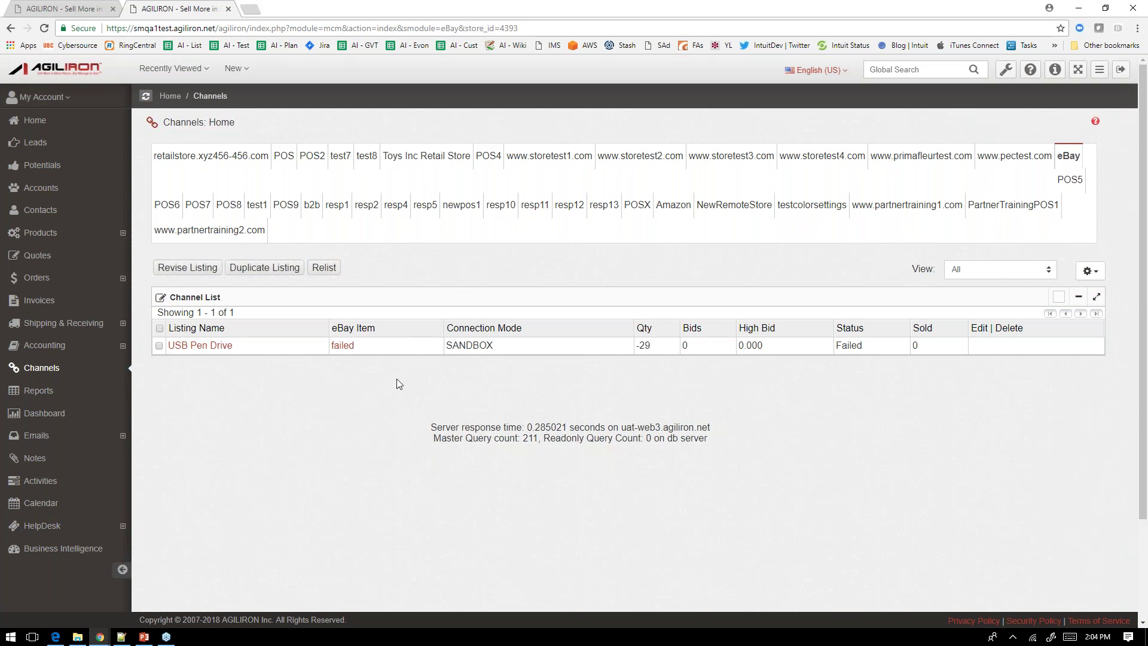
left_click(1002, 269)
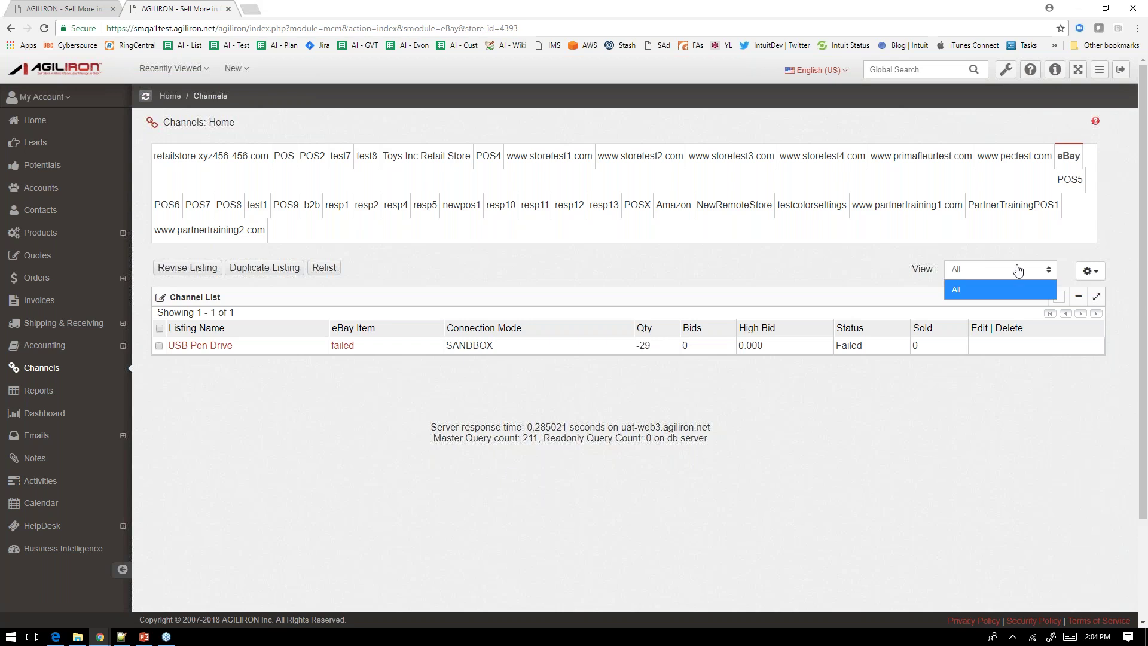
left_click(888, 266)
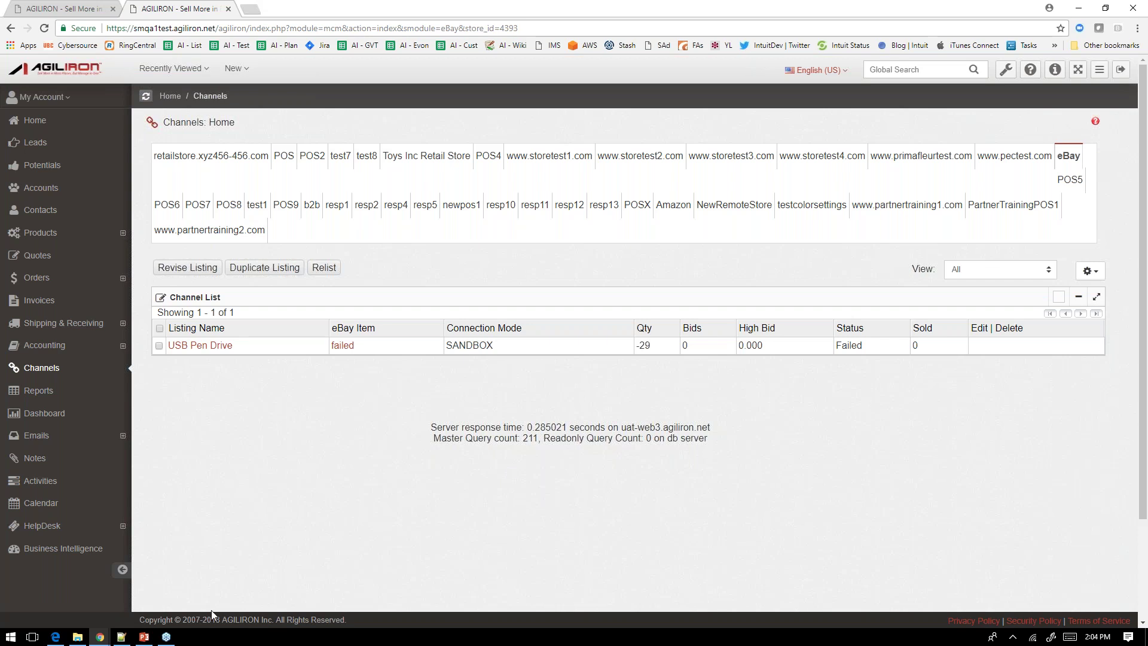
Switch to PowerPoint and place the cursor in slide 9's Basic & Matrix Item products bullet
left_click(144, 637)
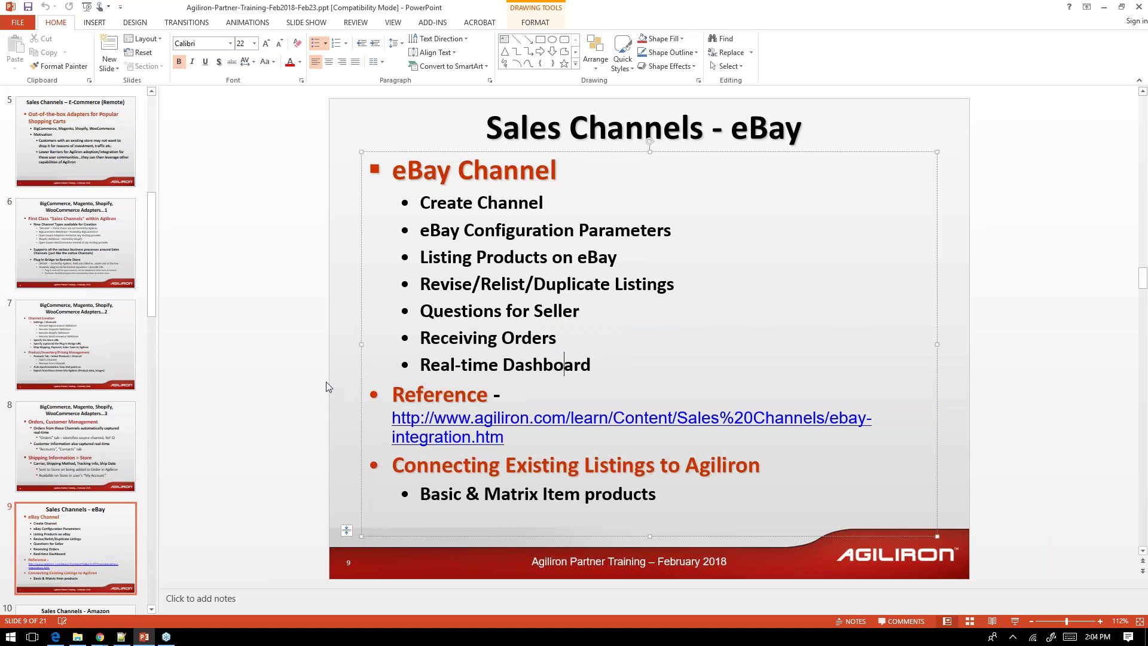
left_click(303, 392)
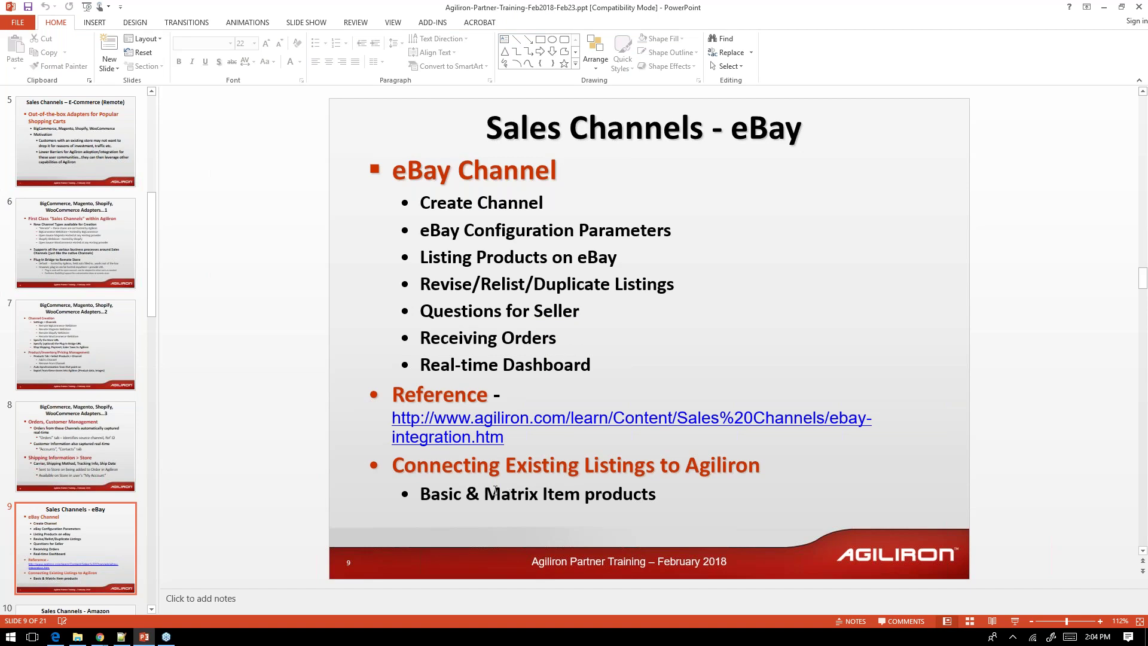
left_click(517, 495)
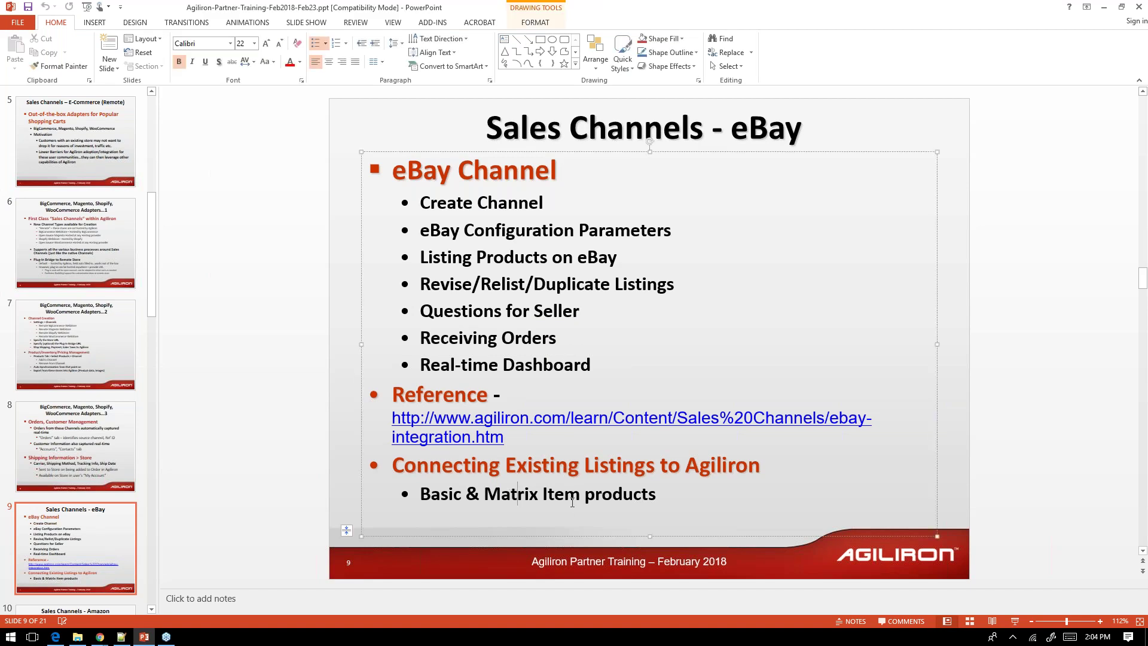
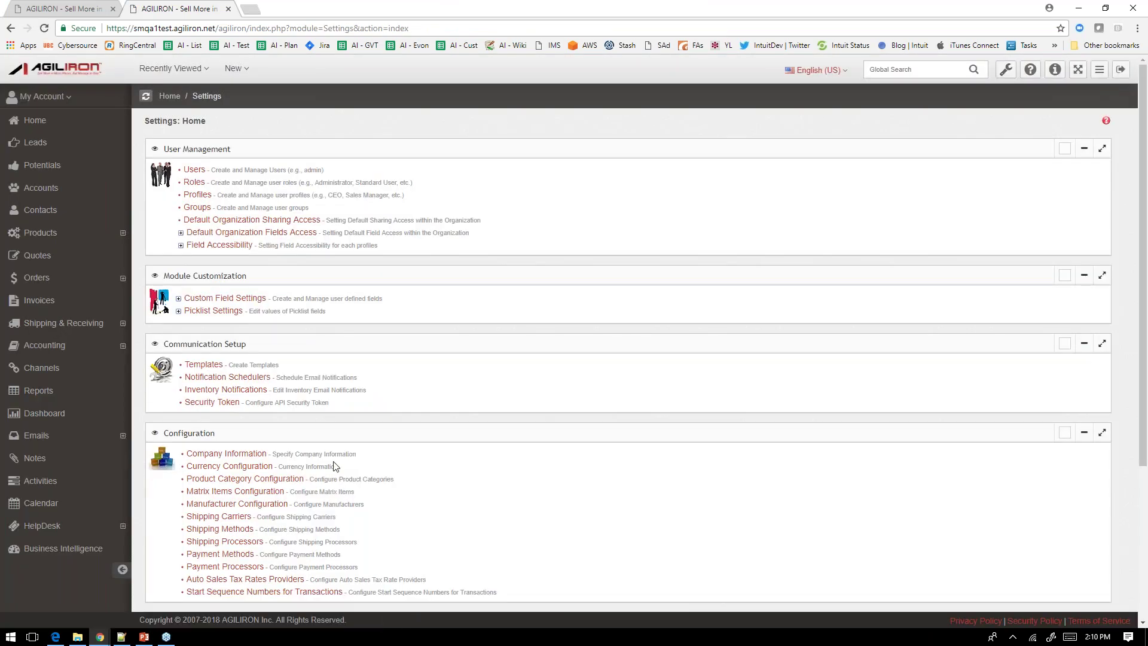
Sign in to the smprod1test Agiliron site, ending the other active session, and open Notification Schedulers in Settings
left_click(47, 9)
left_click(1005, 71)
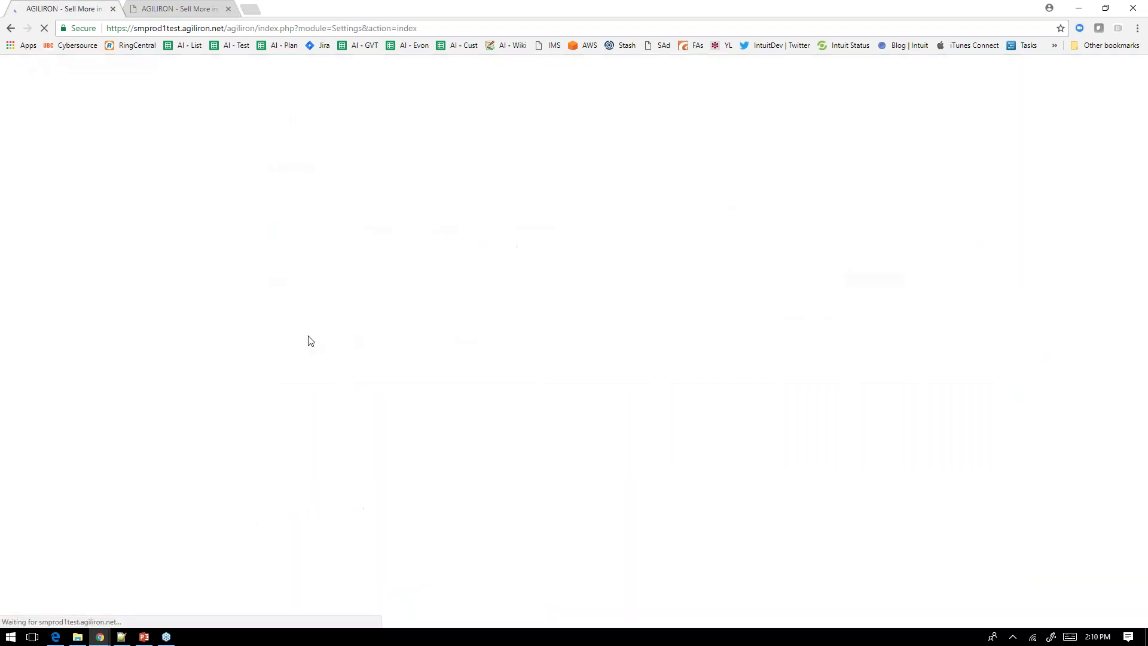
left_click(886, 287)
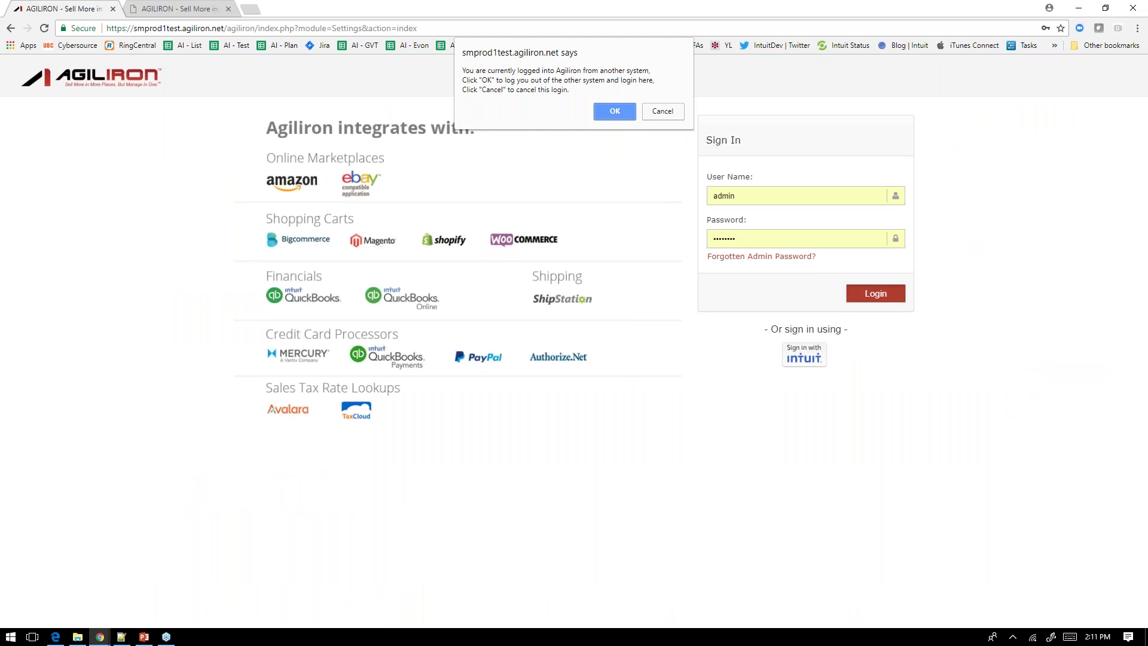
left_click(617, 112)
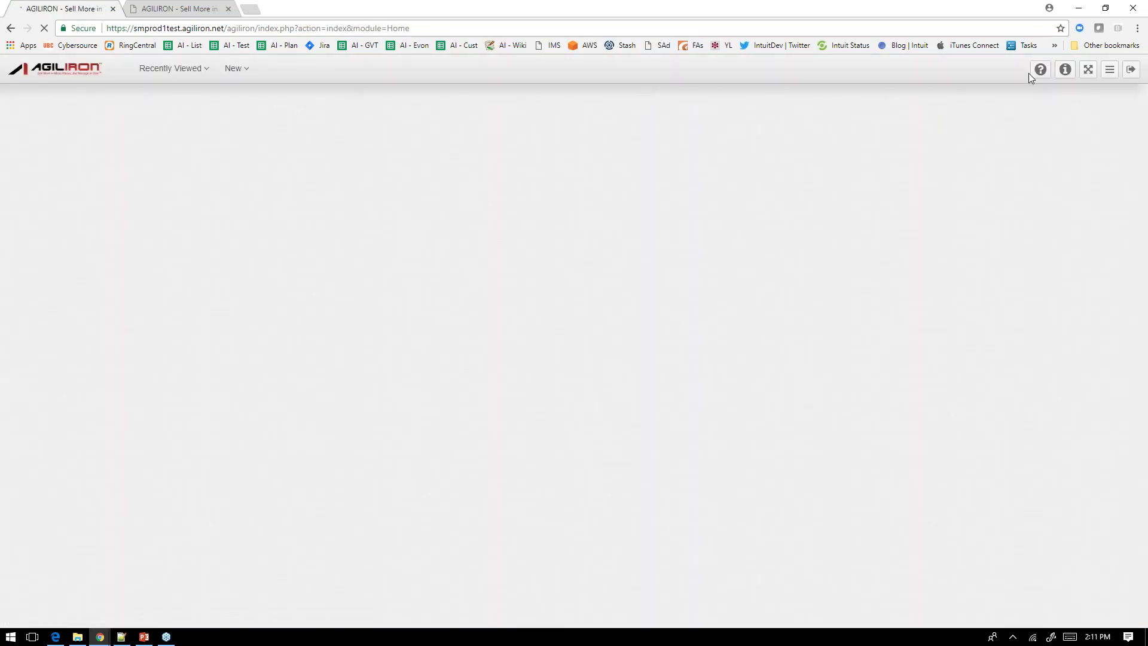
left_click(1007, 70)
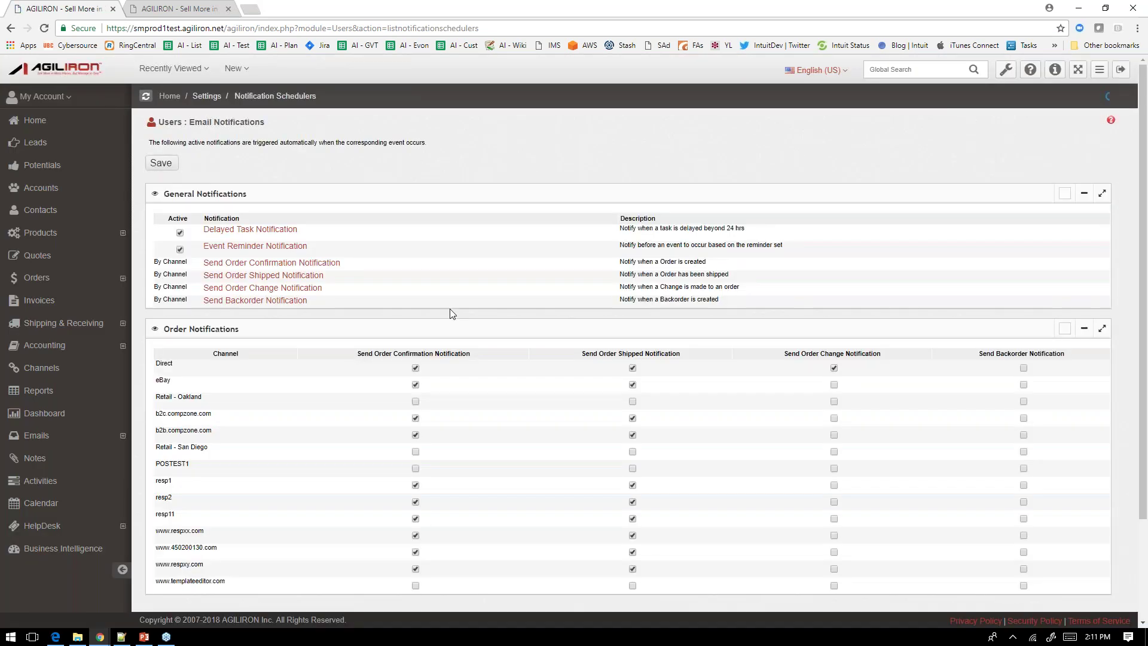
Examine the per-channel Order Notifications settings for order confirmation, shipped, change and backorder emails
scroll(450, 308, "down", 1)
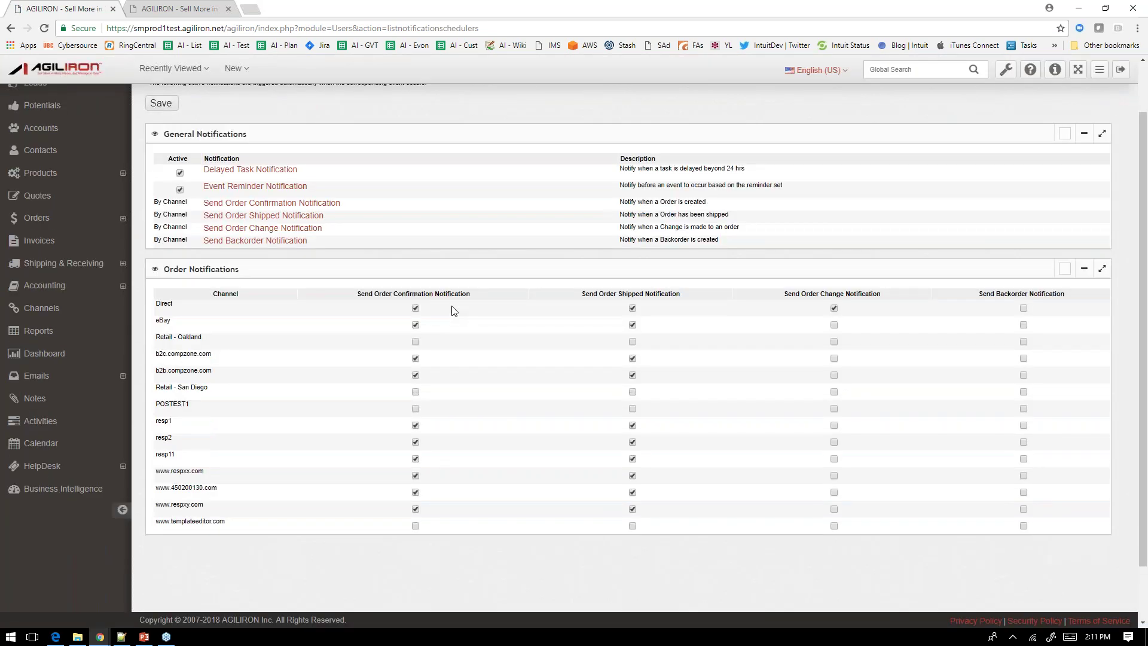
scroll(453, 310, "up", 1)
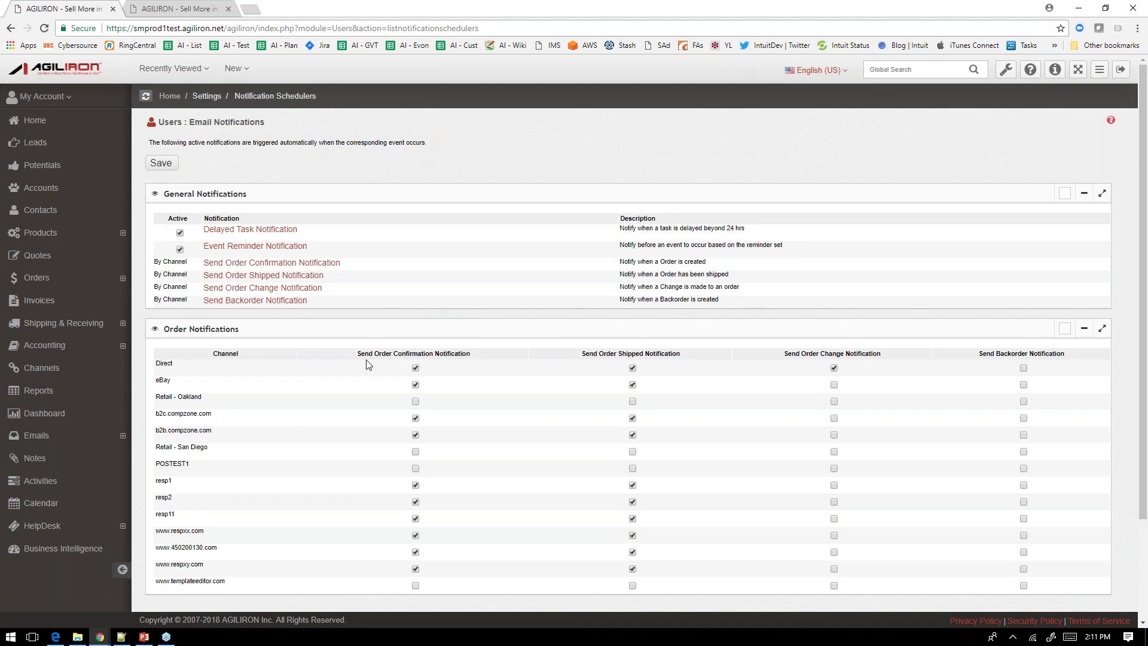
left_click_drag(366, 362, 450, 355)
left_click_drag(604, 353, 646, 363)
left_click(550, 399)
left_click_drag(799, 354, 852, 350)
left_click_drag(989, 353, 1042, 351)
left_click(496, 278)
Open the Send Order Confirmation Notification and review its available recipients
left_click(293, 266)
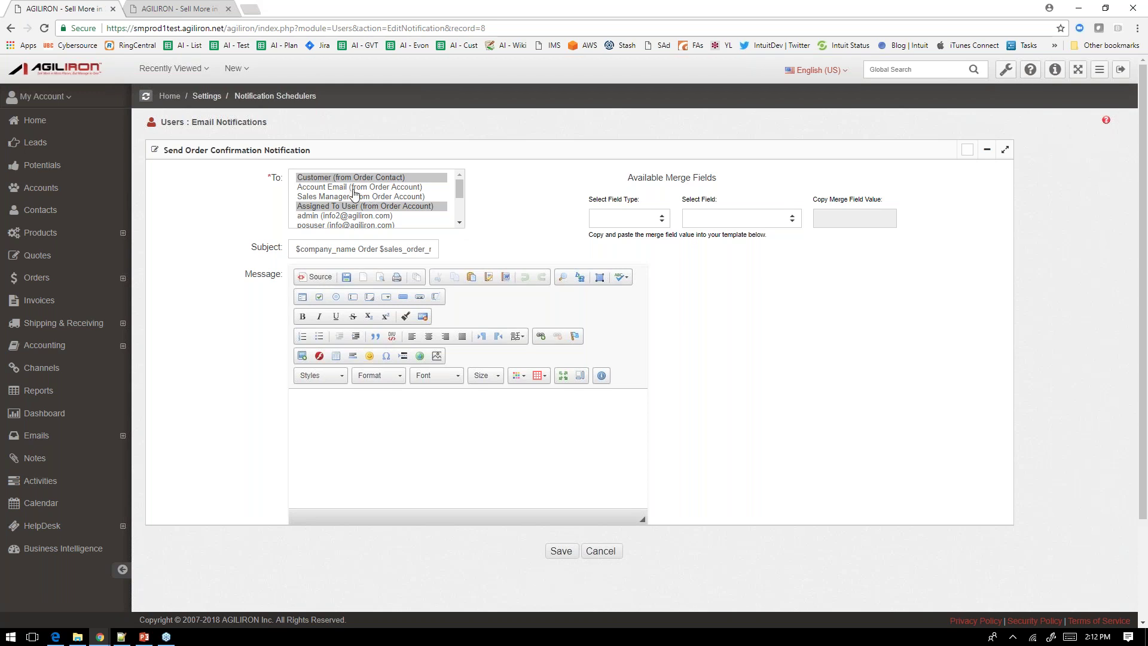
left_click(460, 223)
left_click(460, 224)
scroll(460, 190, "up", 3)
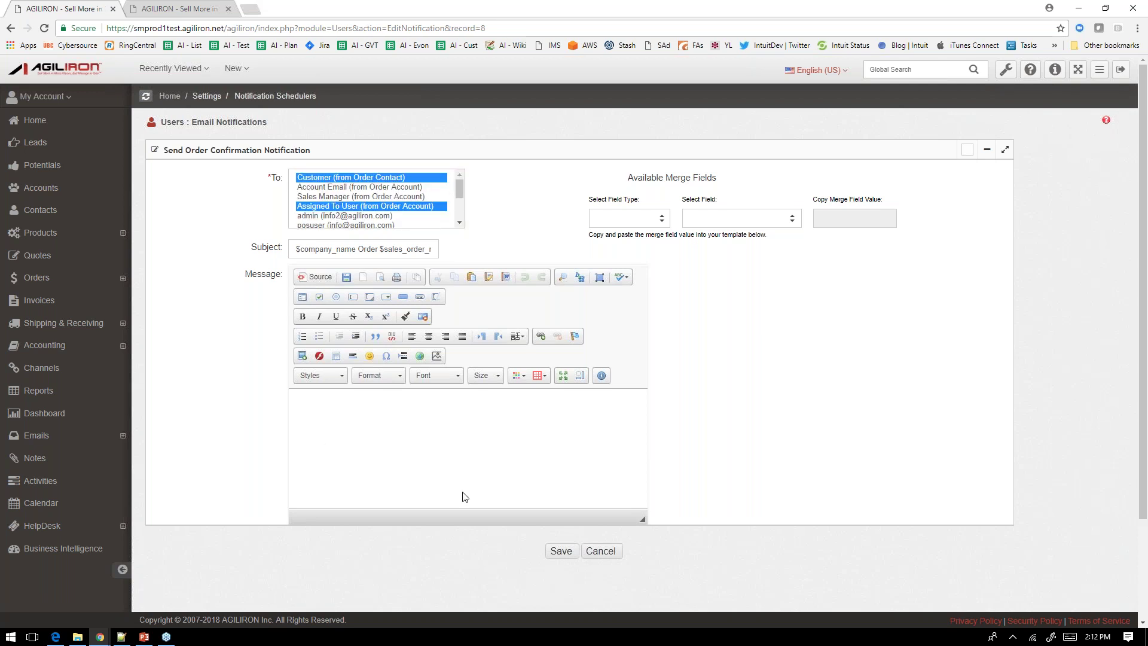
Look up the merge value for Sales Order: Order Number under Sales Order Fields, and leave the notification without saving
left_click(632, 226)
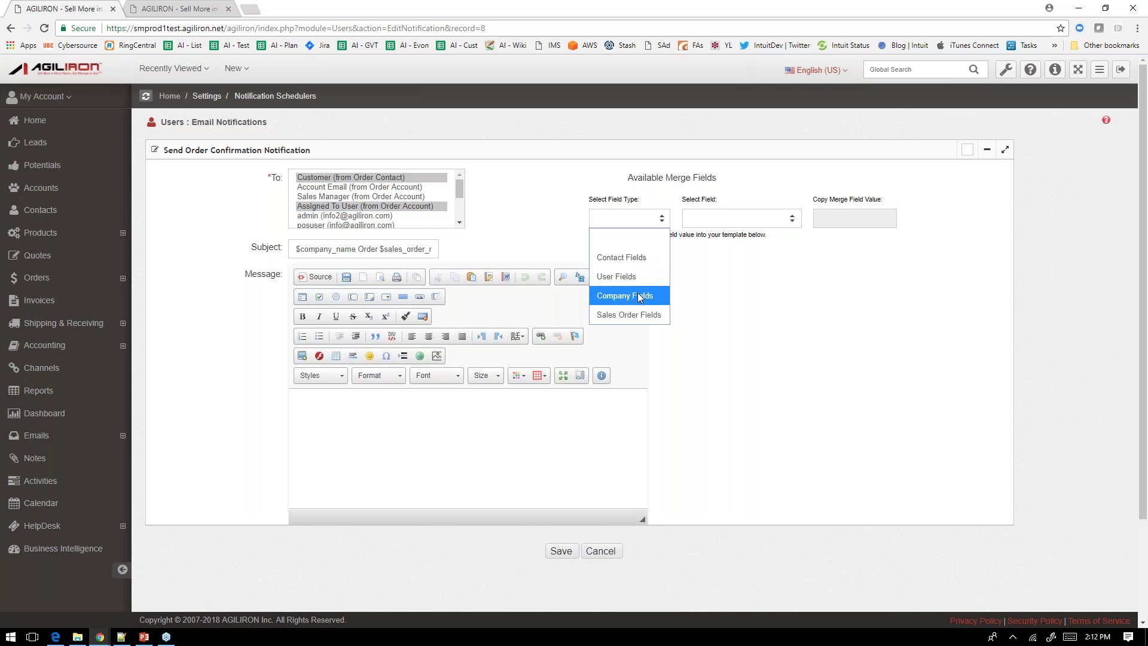
left_click(634, 315)
left_click(734, 219)
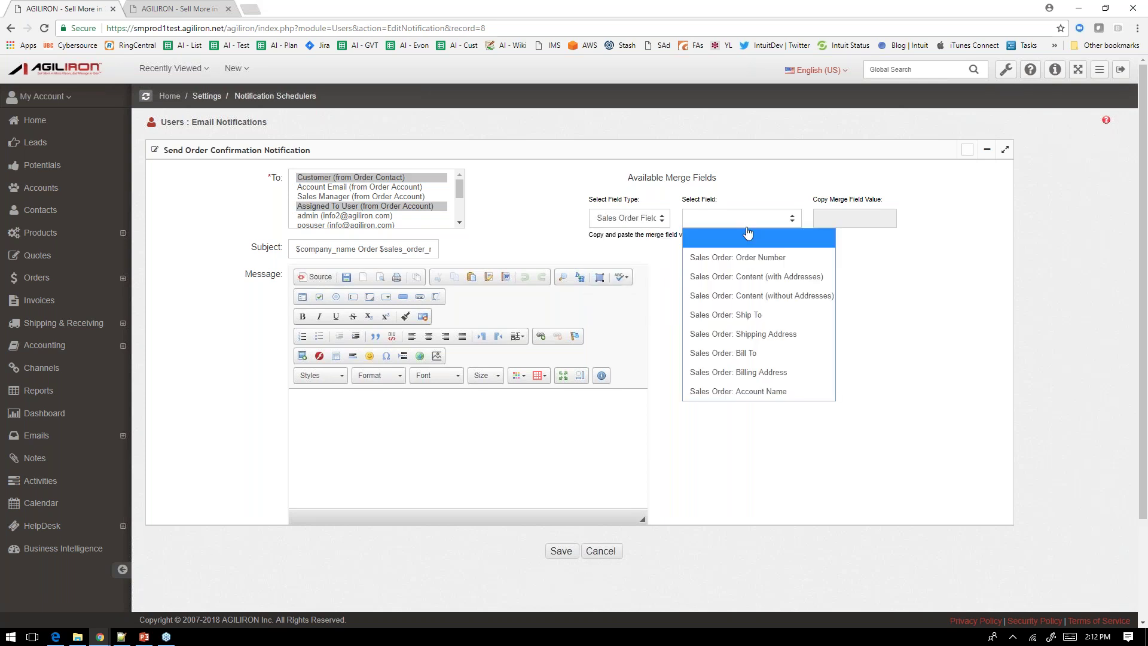
left_click(736, 259)
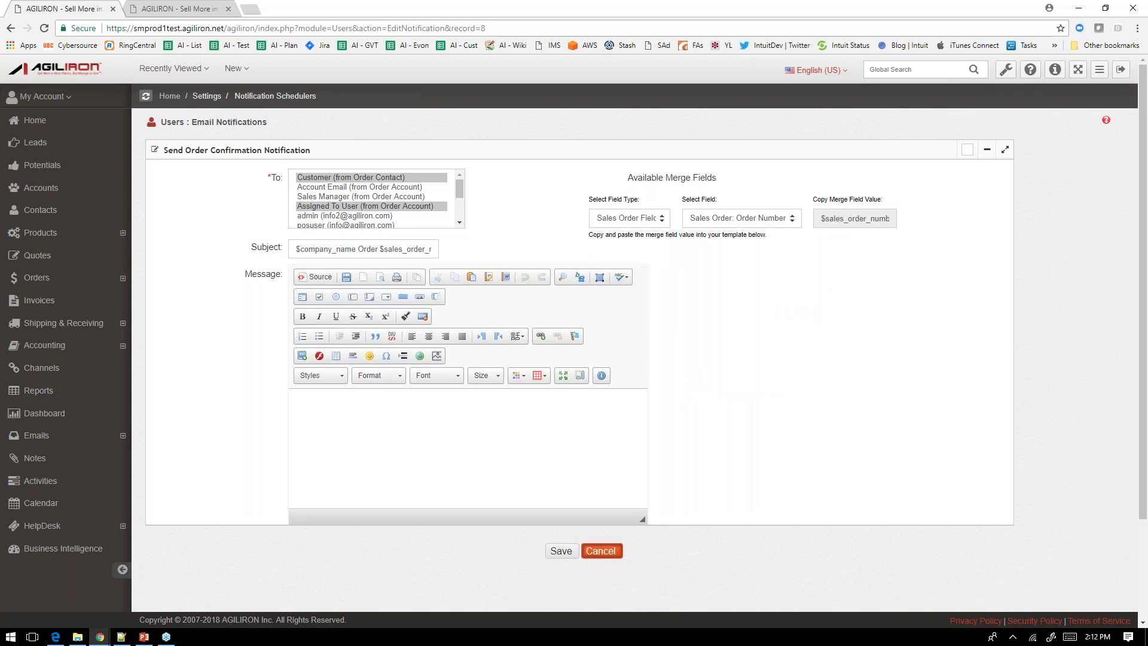
left_click(602, 550)
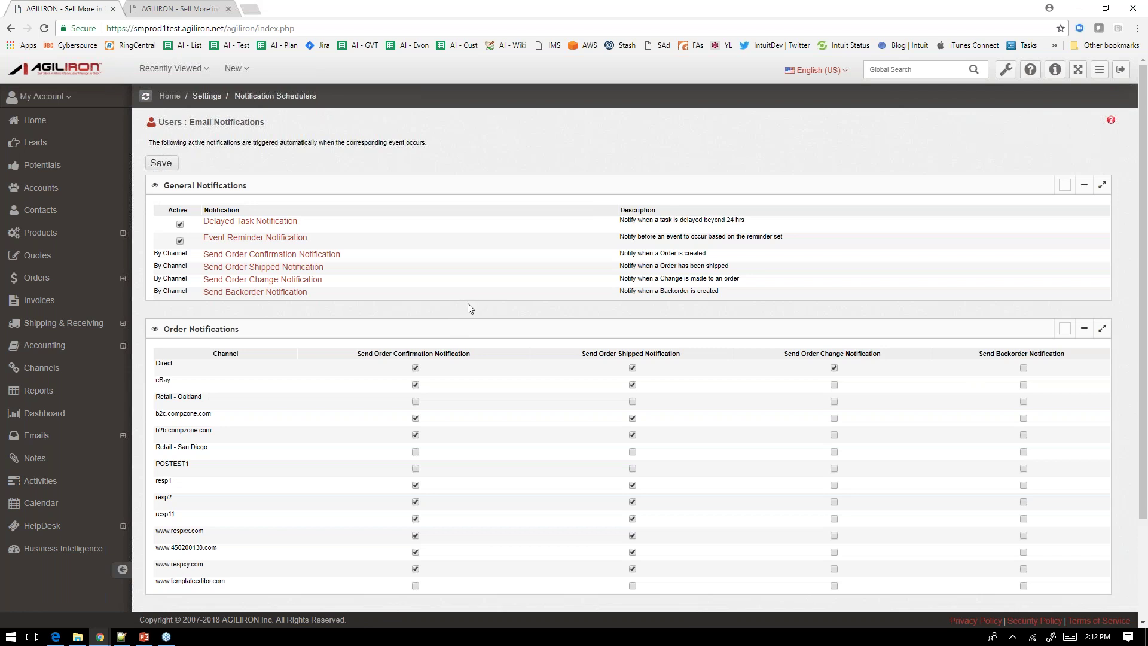
Select slide 13's Includes POS Channels bullet in PowerPoint, and highlight the Retail - Oakland channel in Agiliron's Order Notifications
left_click(143, 637)
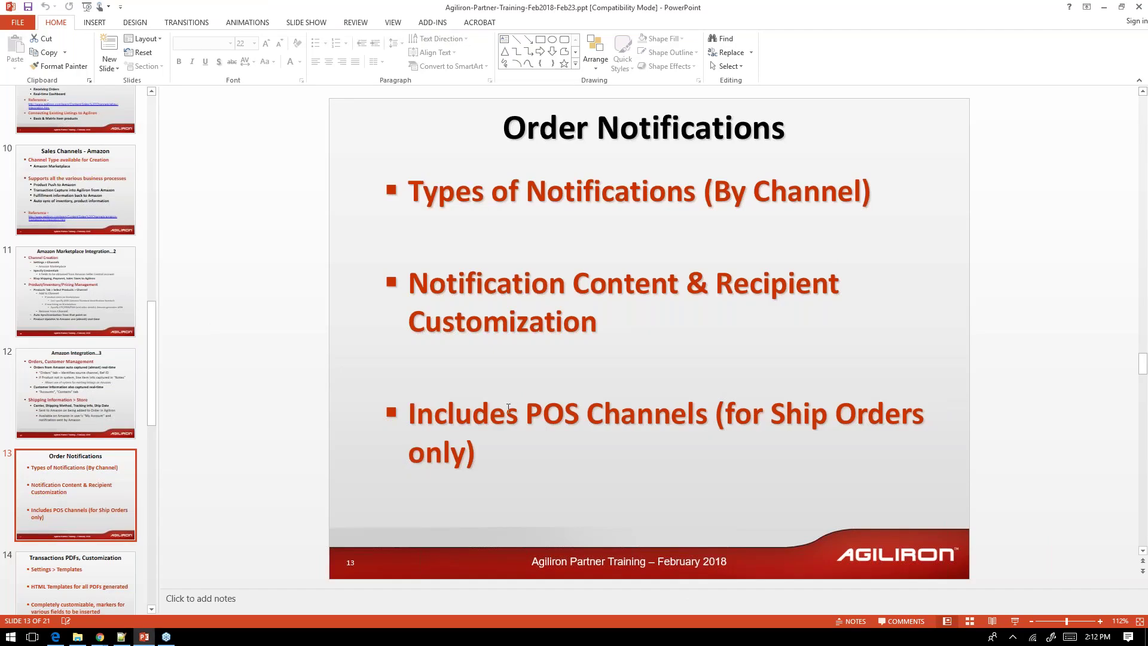
triple_click(550, 413)
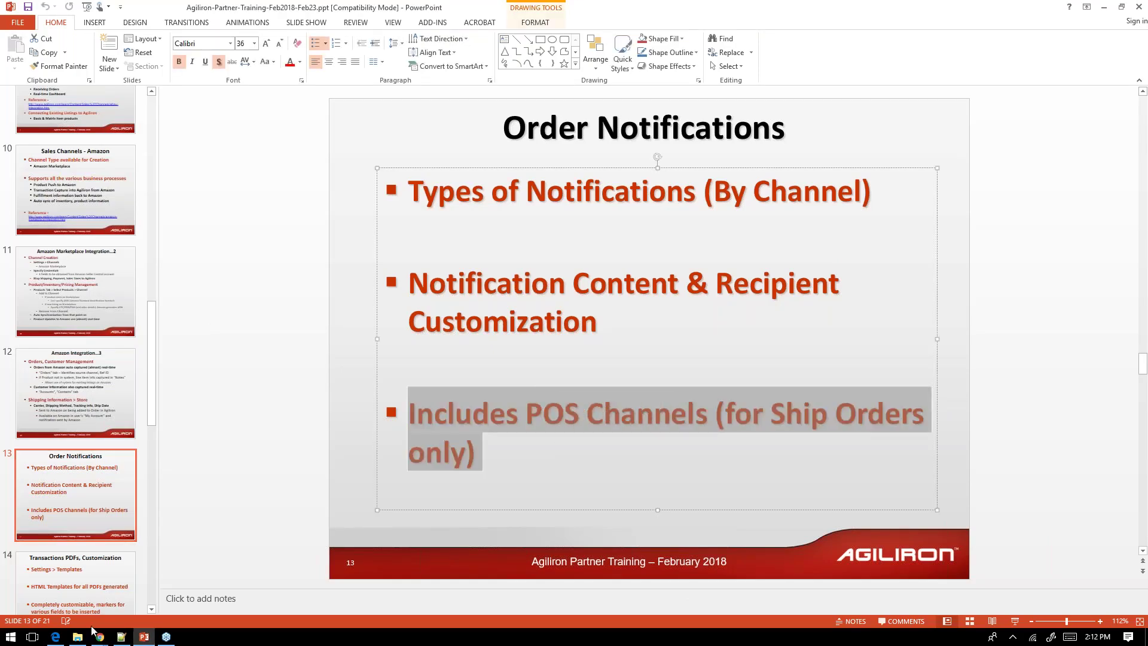
mouse_move(100, 638)
left_click(184, 610)
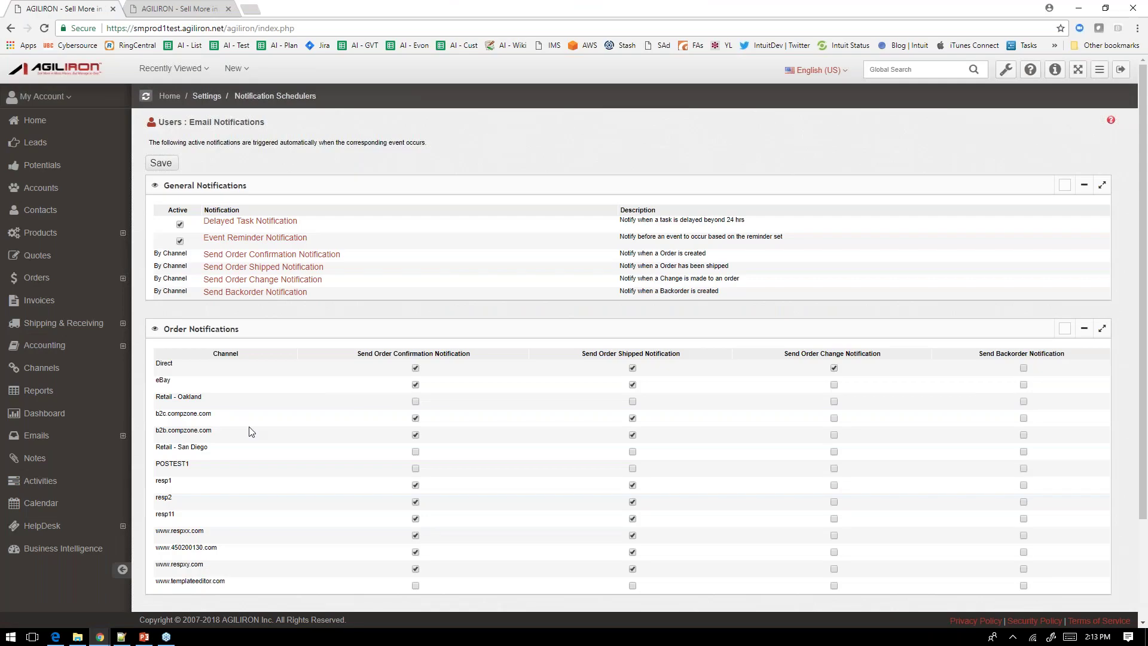
left_click_drag(203, 397, 154, 398)
Switch to PowerPoint, deselect the bullet, and advance to slide 14, Transactions PDFs, Customization
left_click(150, 639)
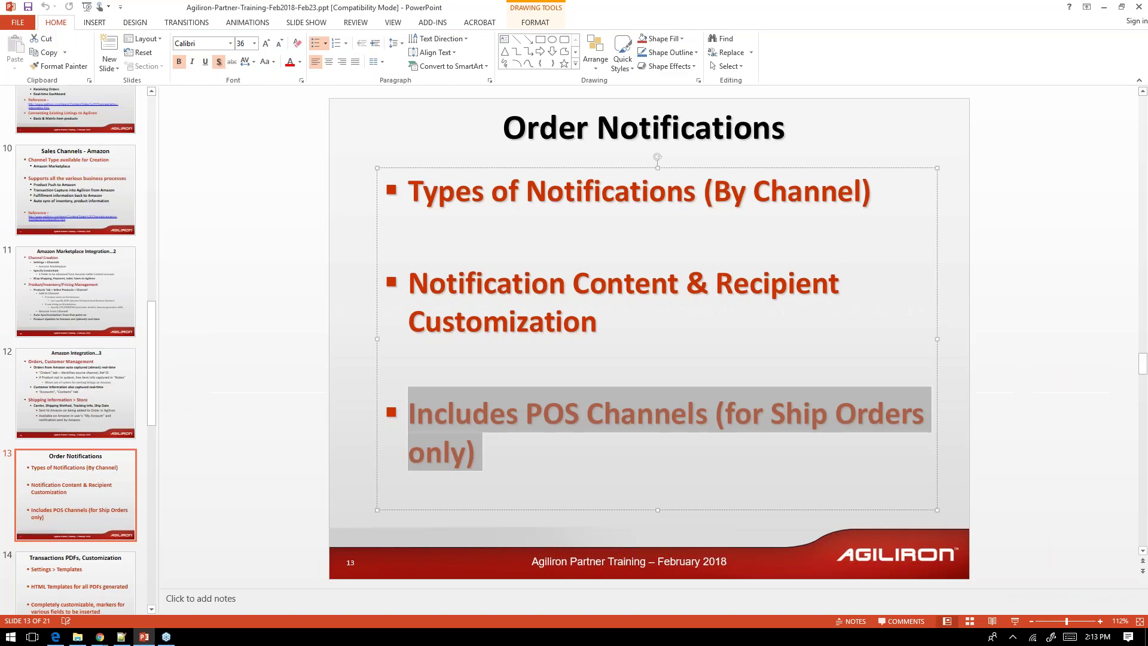
left_click(203, 439)
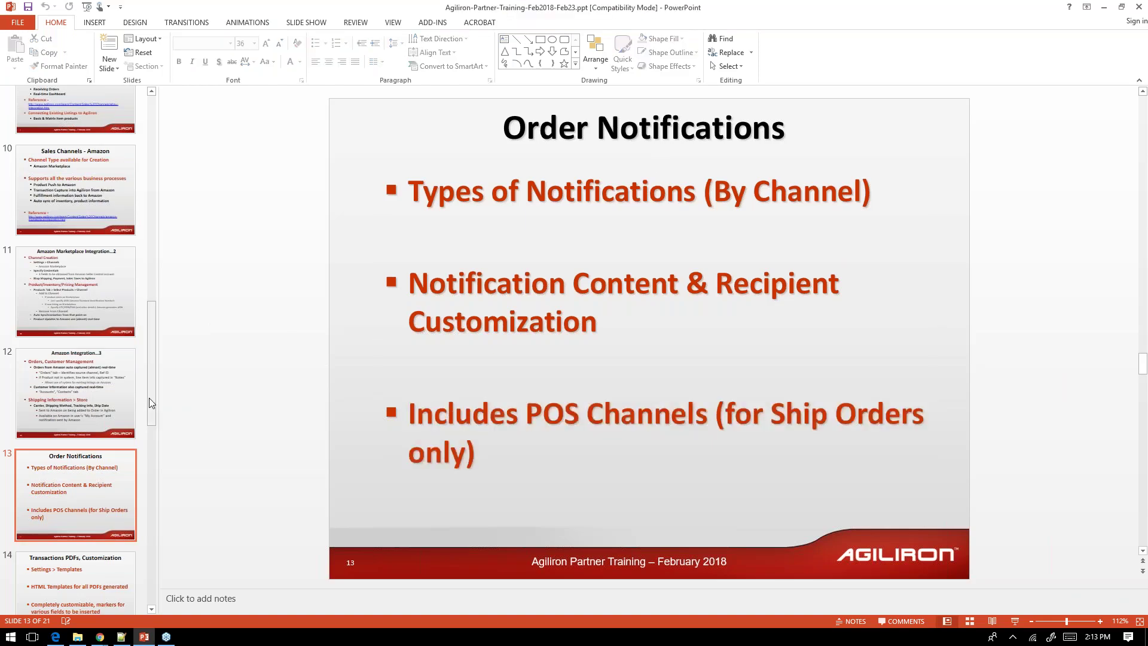
left_click_drag(150, 398, 159, 476)
key("Down")
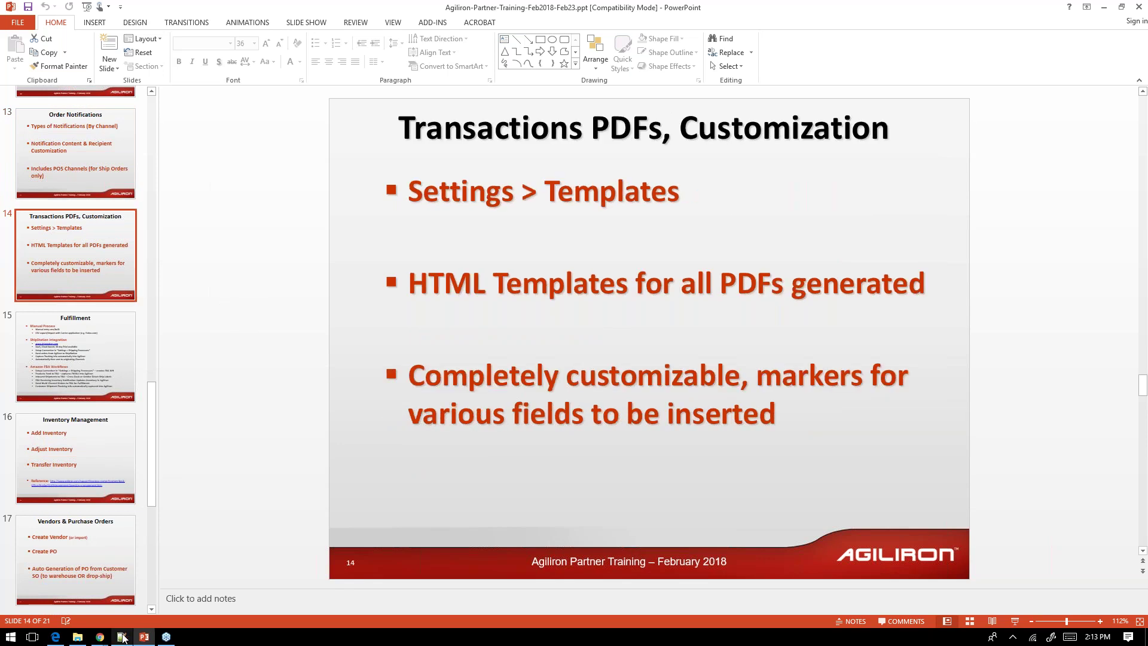
Switch to Agiliron and open the Templates list from the Communication Setup settings
left_click(100, 636)
left_click(154, 614)
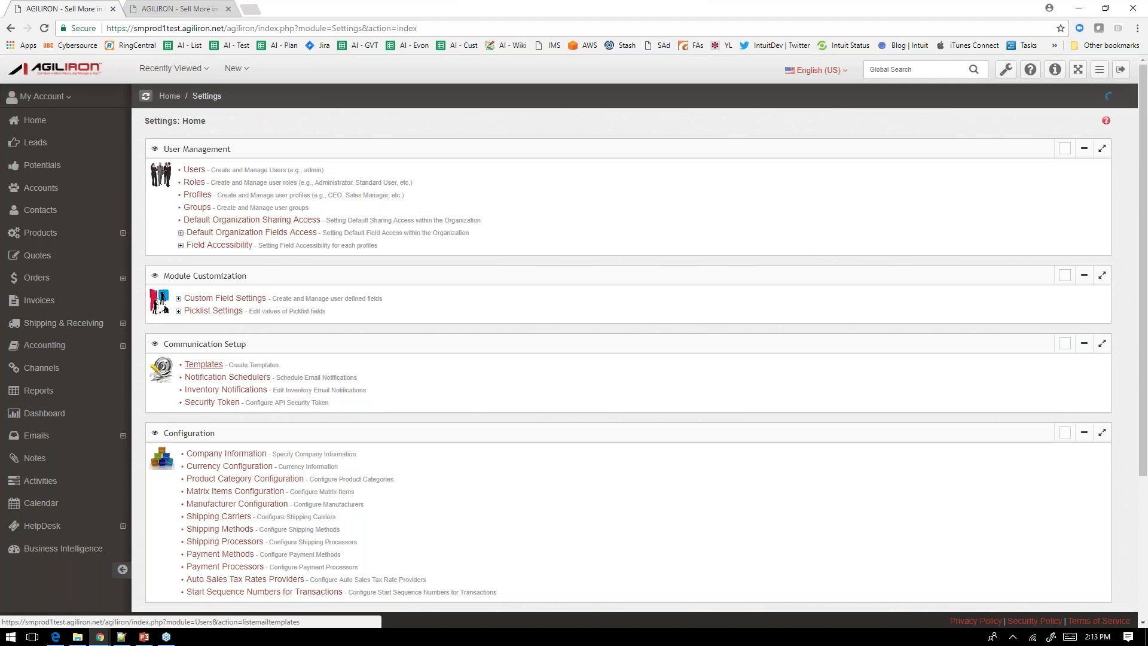
left_click(204, 365)
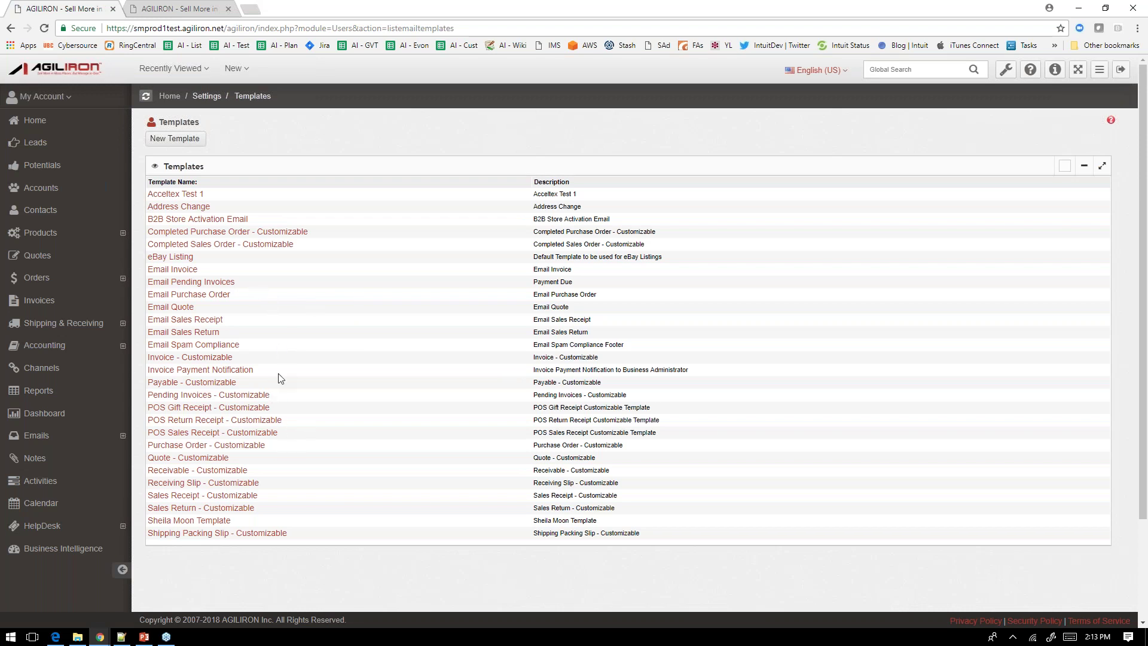
Highlight the customizable Invoice, Sales Receipt, Sales Return and Quote template names in turn, and clear the selection
left_click_drag(236, 358, 148, 357)
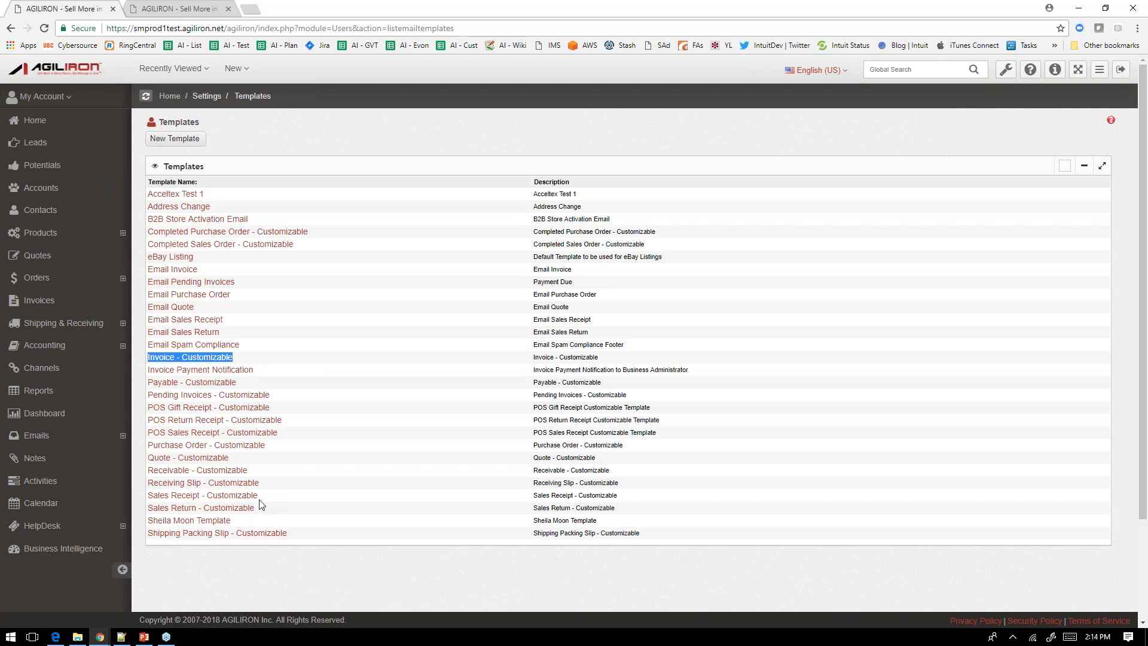
left_click_drag(259, 500, 147, 496)
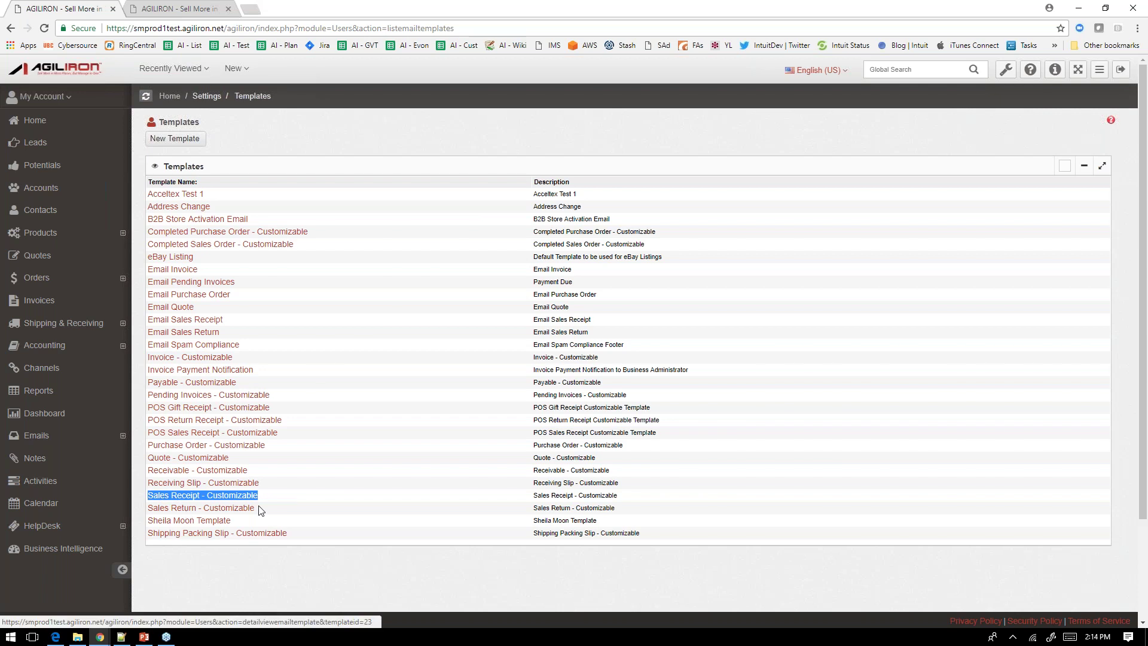
left_click_drag(262, 509, 150, 507)
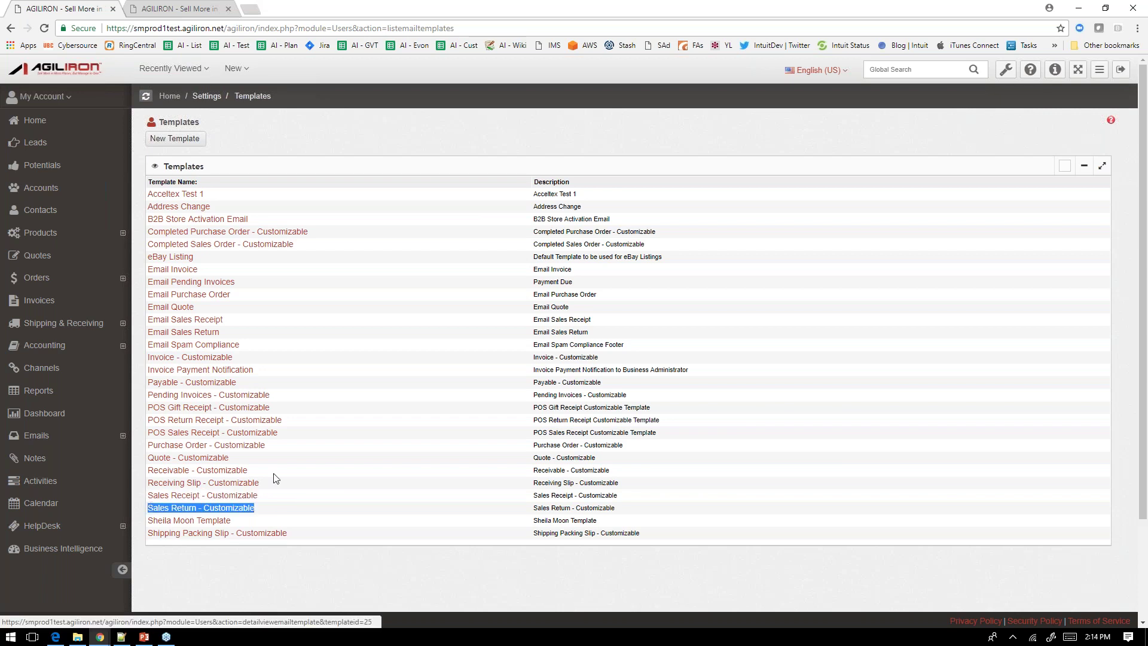
left_click(341, 450)
left_click_drag(341, 448, 150, 461)
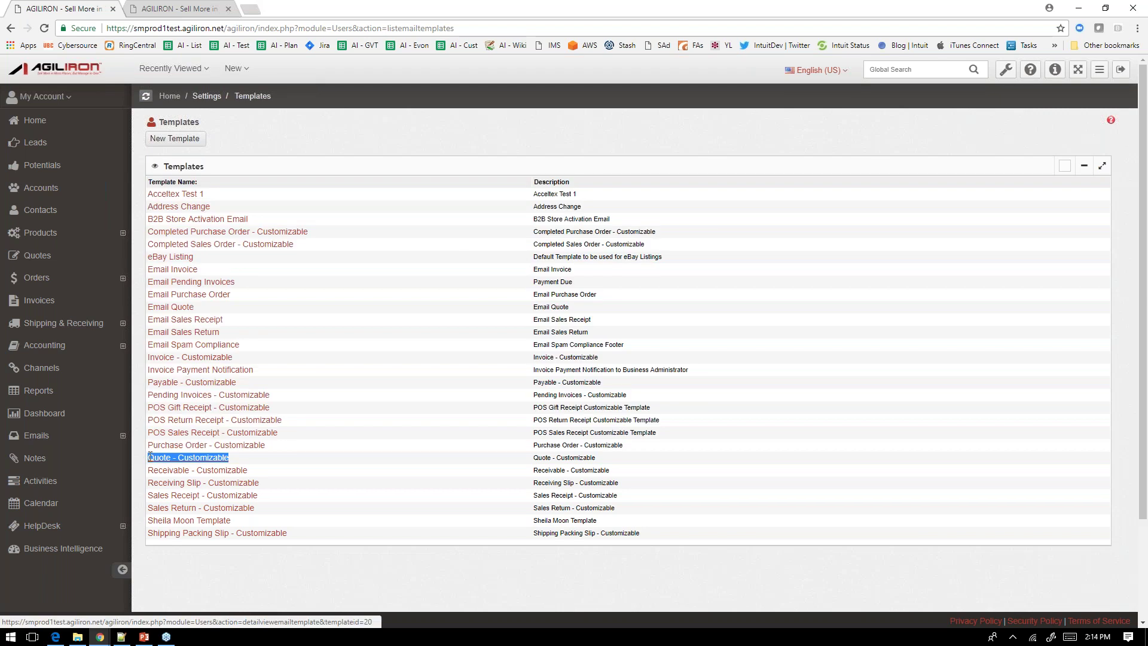
left_click(317, 446)
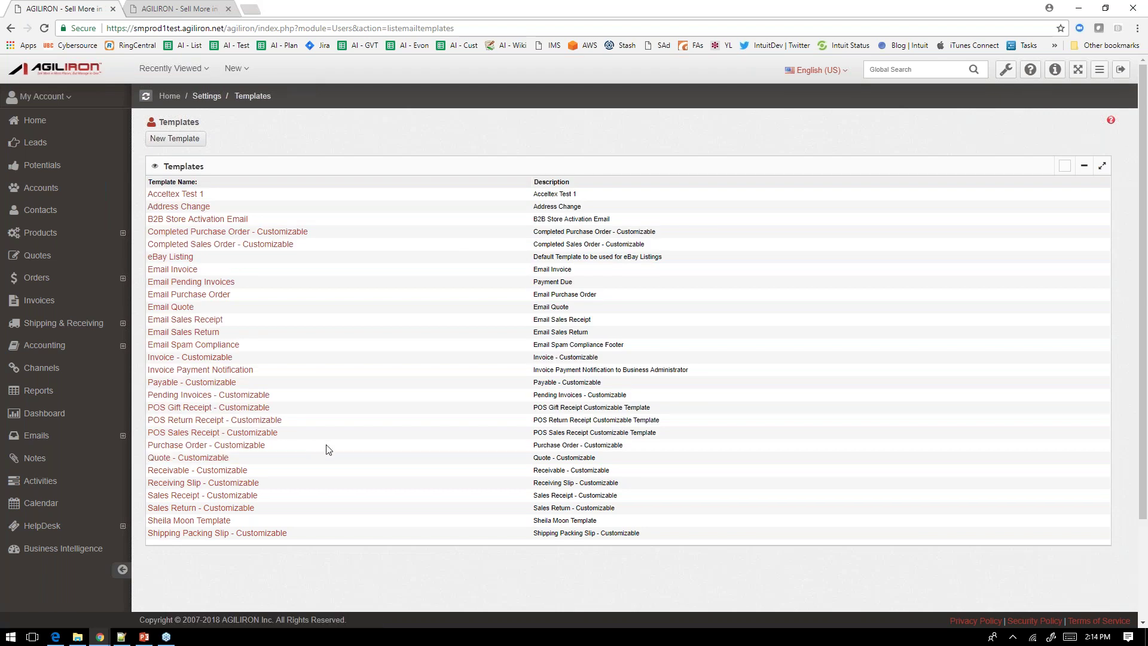
Open the Invoice - Customizable template for editing and bring up its email body
left_click(192, 358)
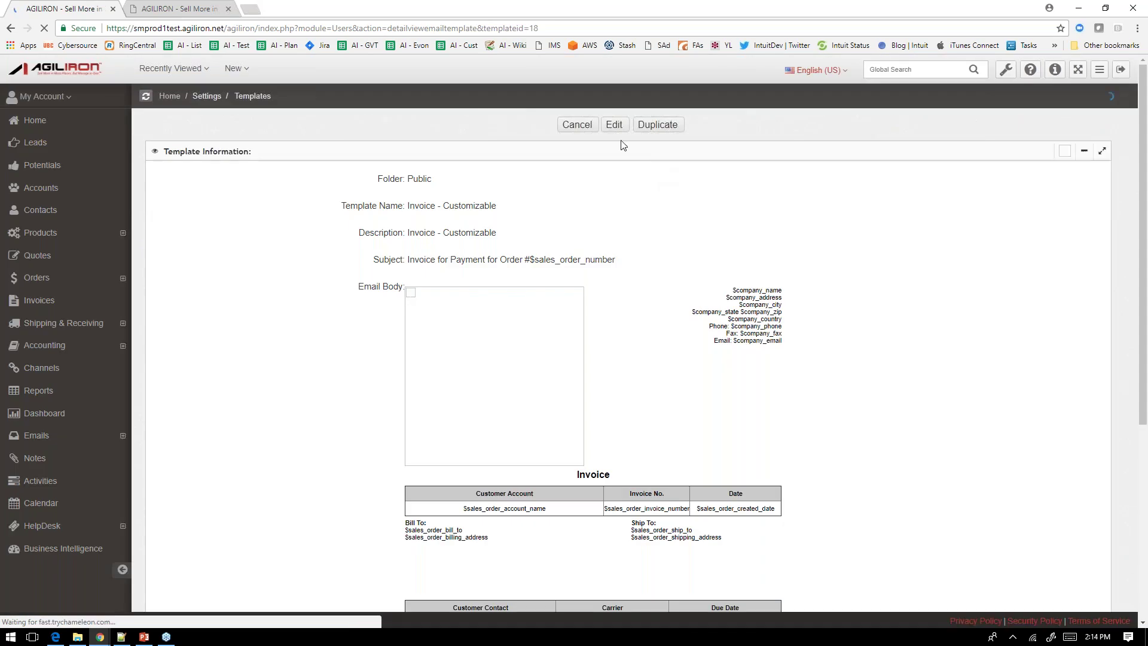
left_click(614, 125)
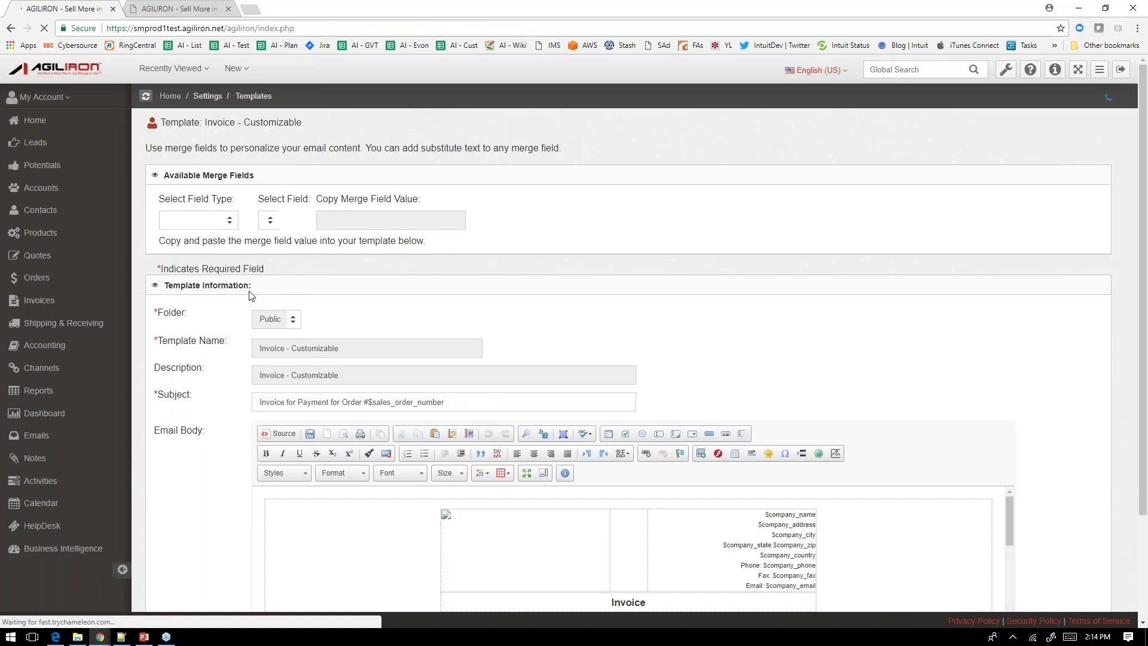
scroll(250, 296, "down", 3)
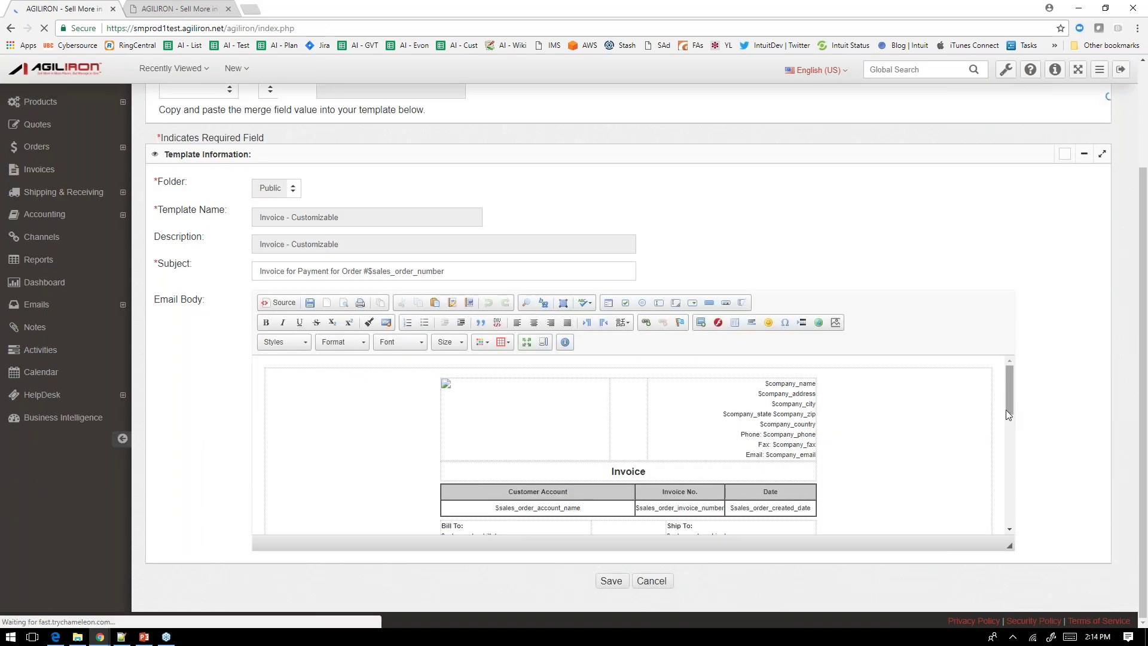
mouse_move(1007, 390)
left_mouse_down()
mouse_move(1007, 405)
mouse_move(1008, 385)
left_mouse_up()
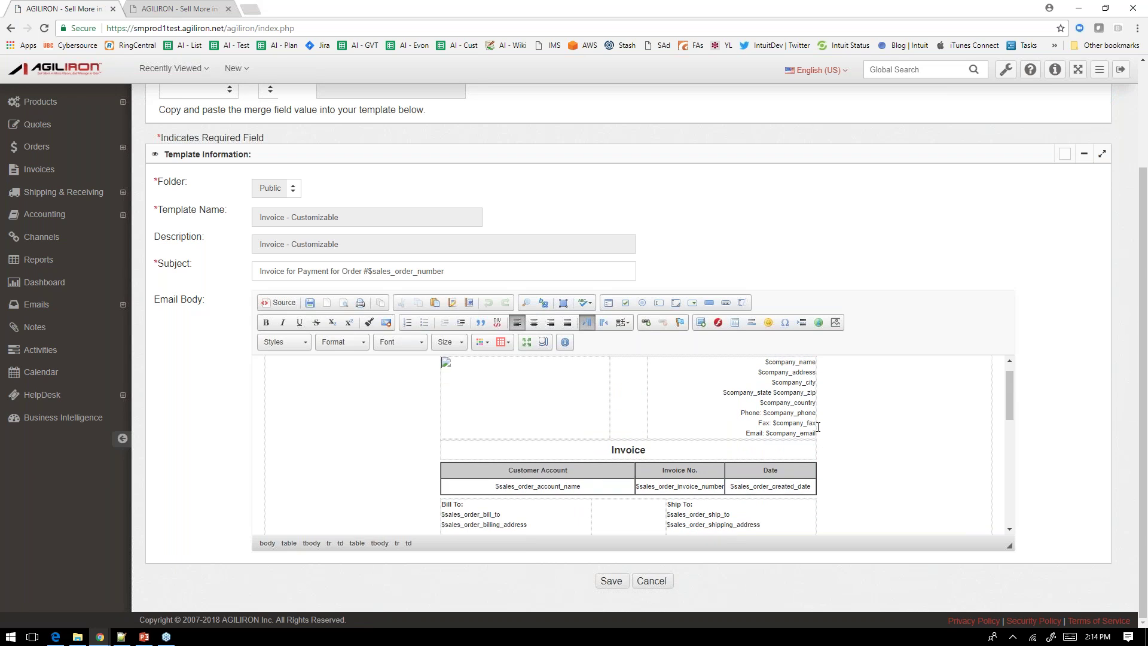
Examine the invoice template's merge markers from the company details down to the comments, and view the email body's HTML source
left_click_drag(724, 392, 813, 393)
left_click(851, 399)
scroll(901, 396, "down", 1)
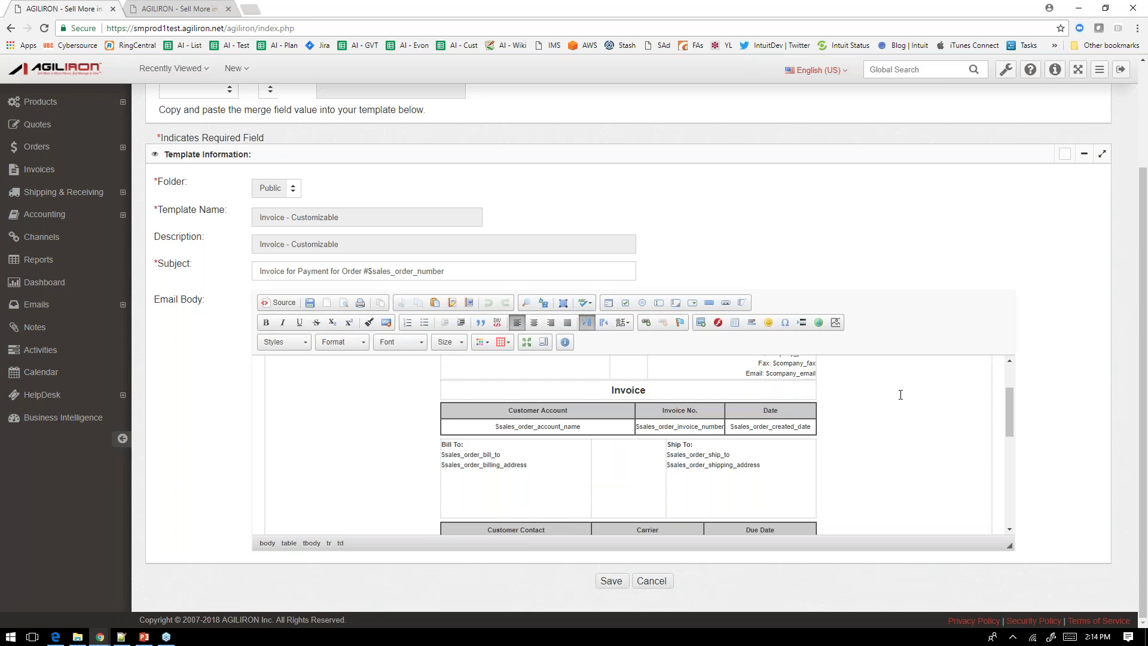
scroll(900, 395, "down", 1)
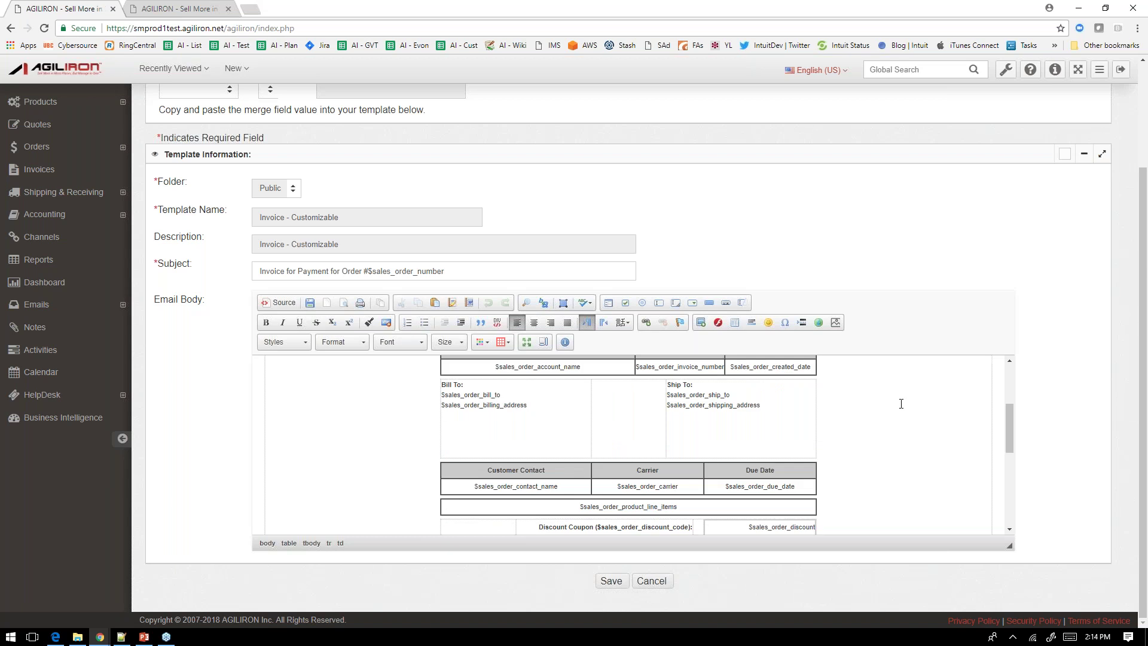
scroll(901, 403, "down", 3)
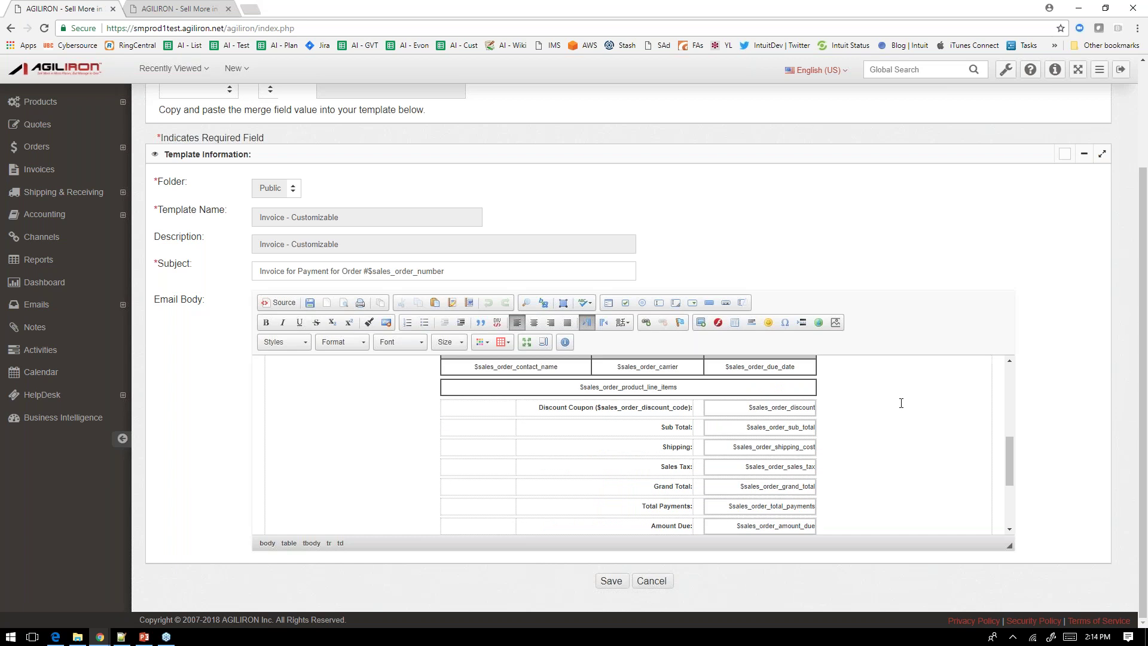
scroll(901, 403, "down", 2)
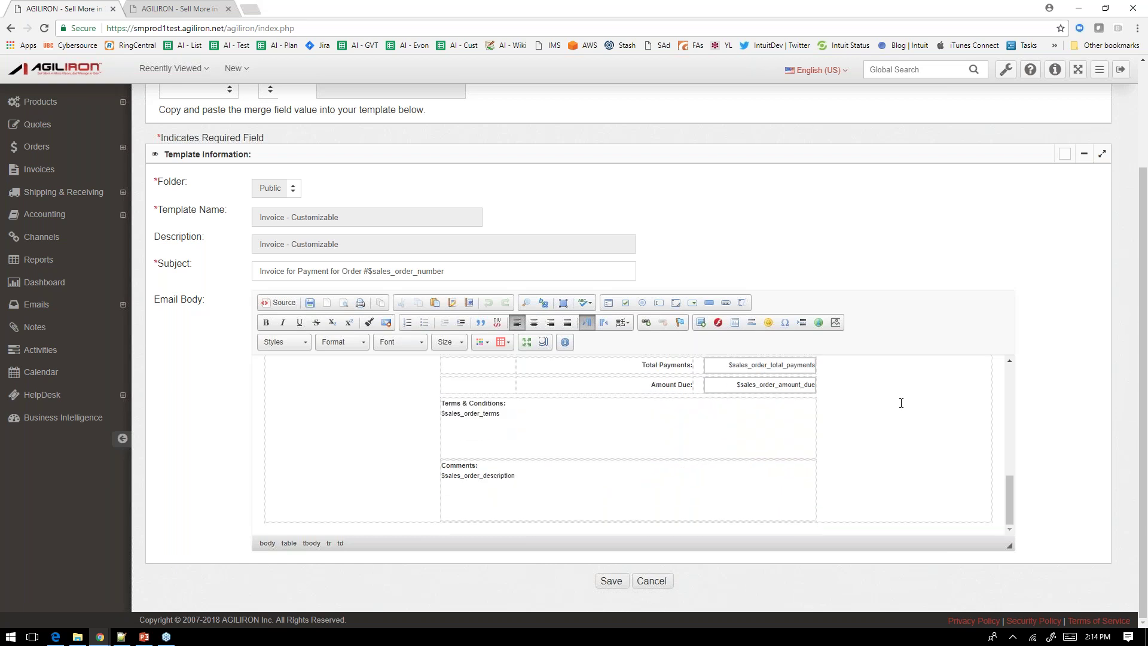
scroll(867, 402, "up", 5)
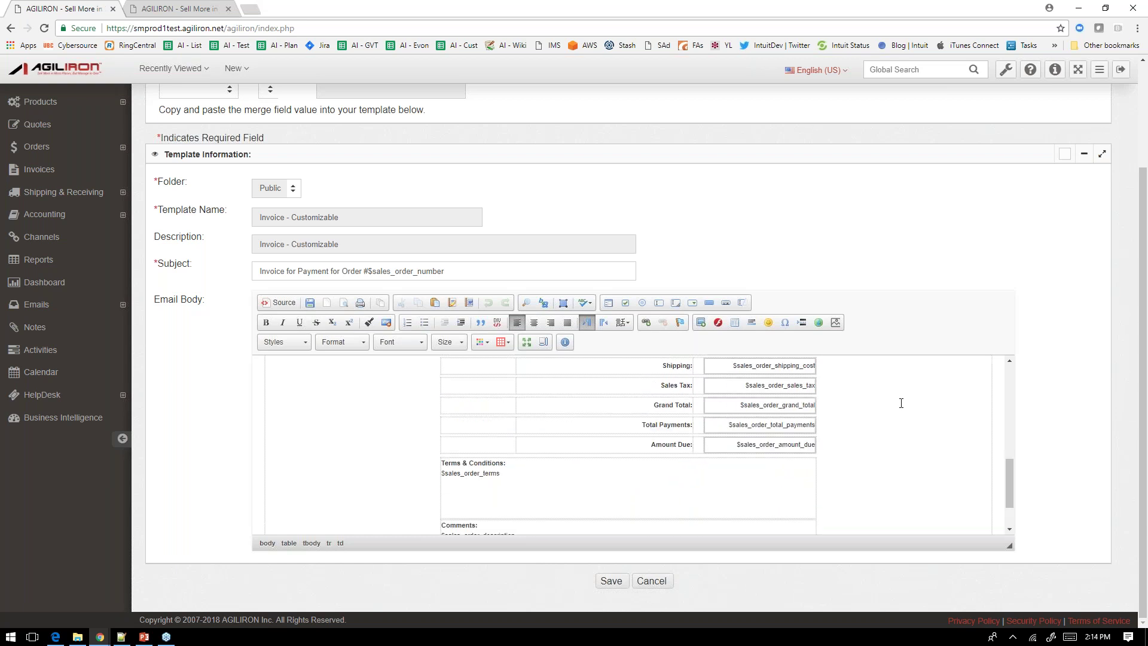
left_click(280, 303)
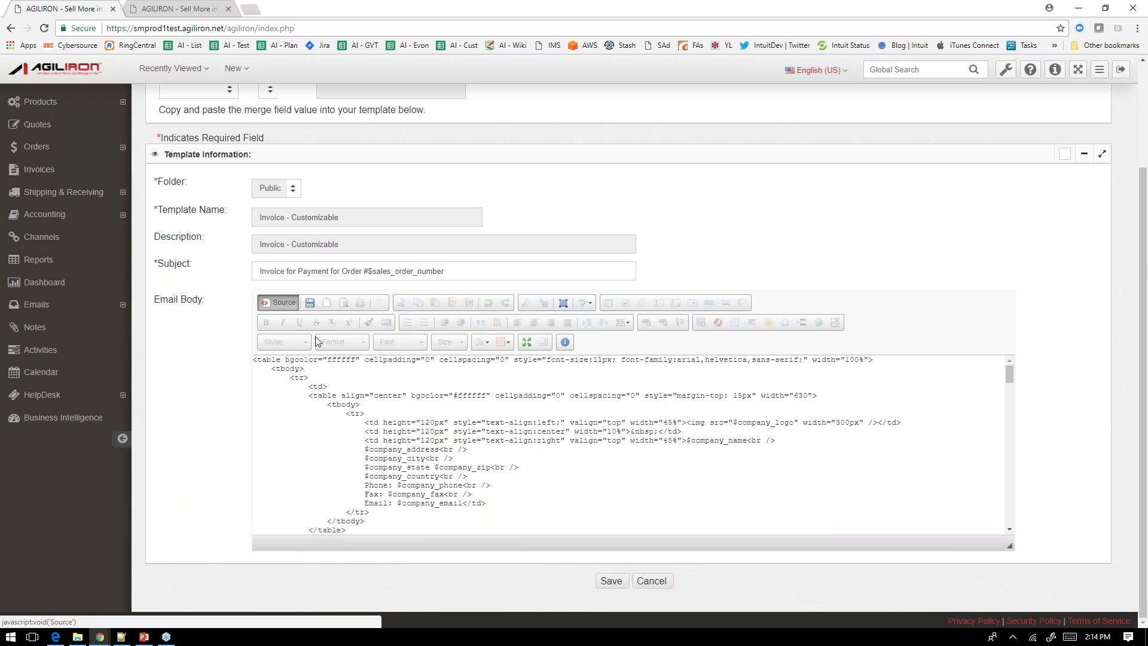
left_click(283, 303)
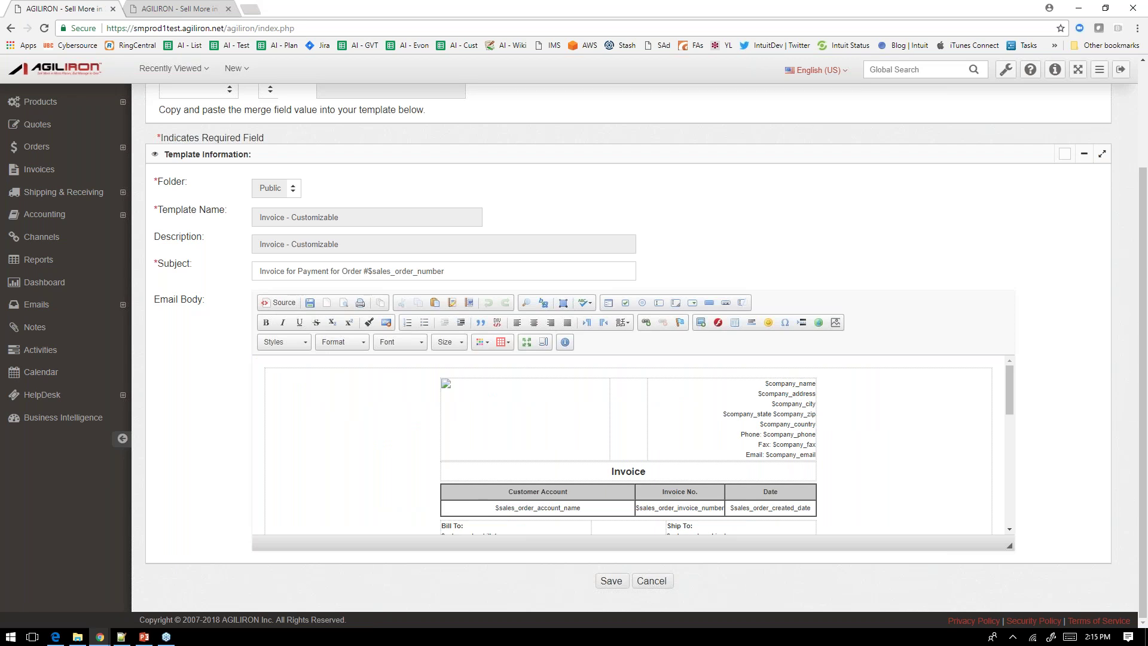
Look up the merge field value for Order Number under the Invoice Fields type
scroll(168, 210, "up", 3)
left_click(170, 216)
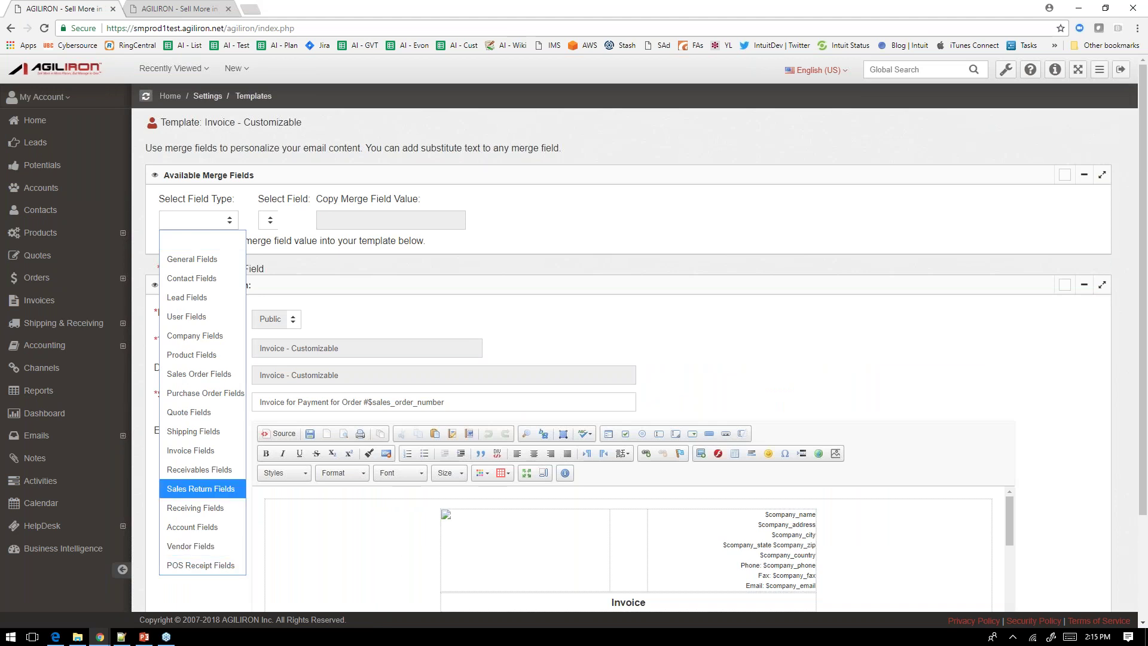
left_click(182, 449)
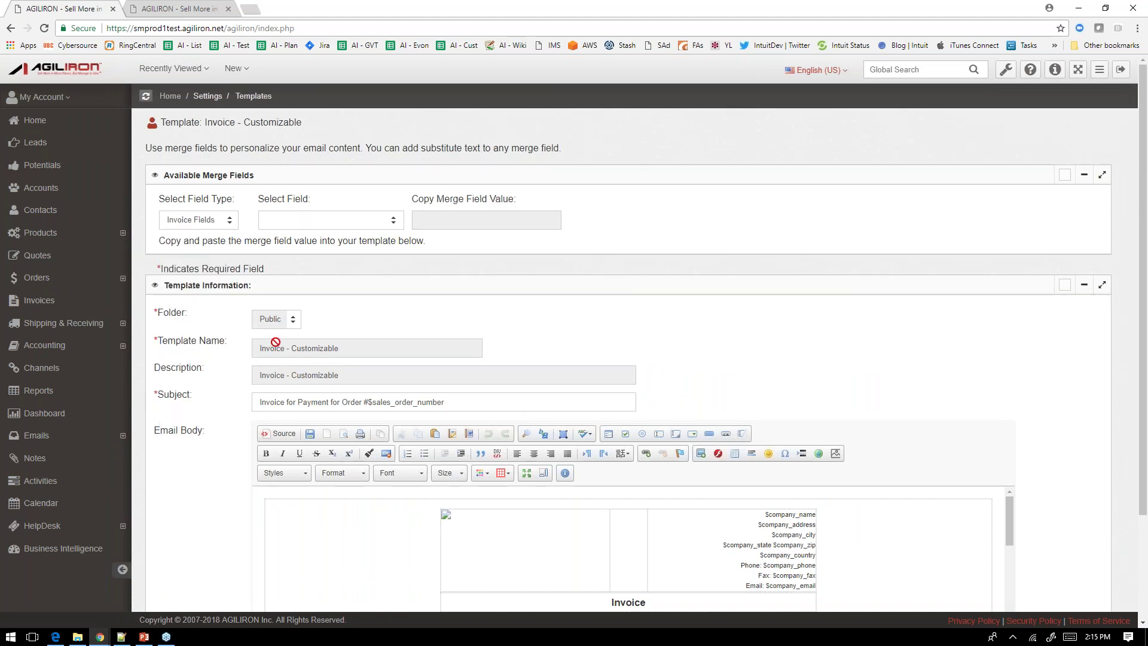
left_click(325, 222)
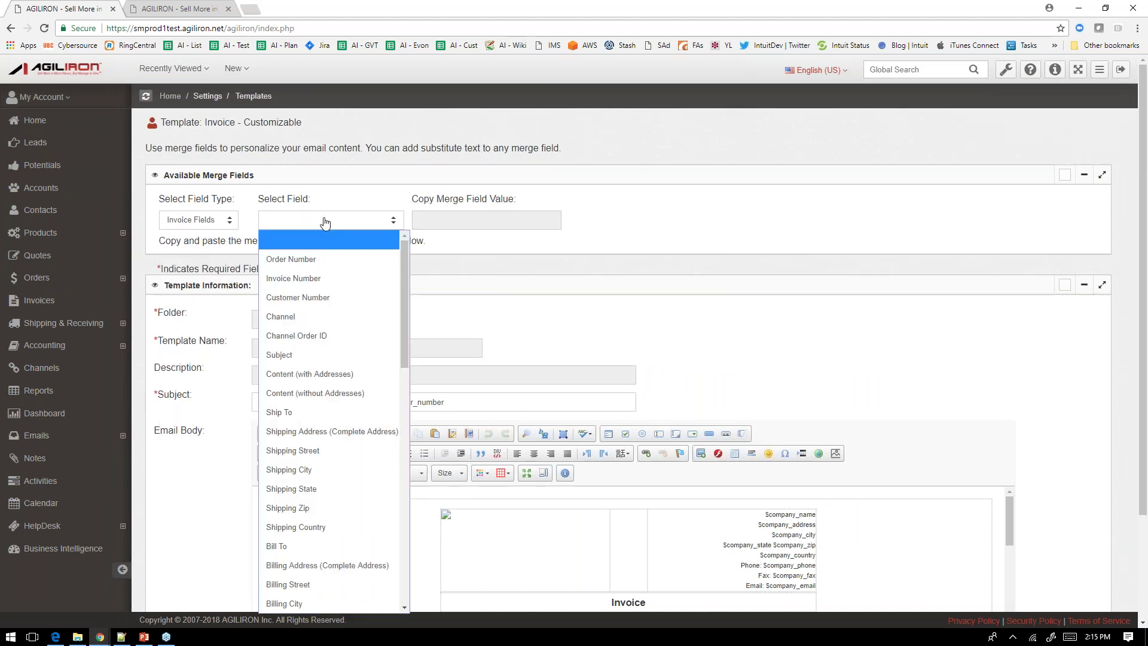
left_click(290, 261)
scroll(606, 469, "down", 3)
scroll(607, 469, "up", 3)
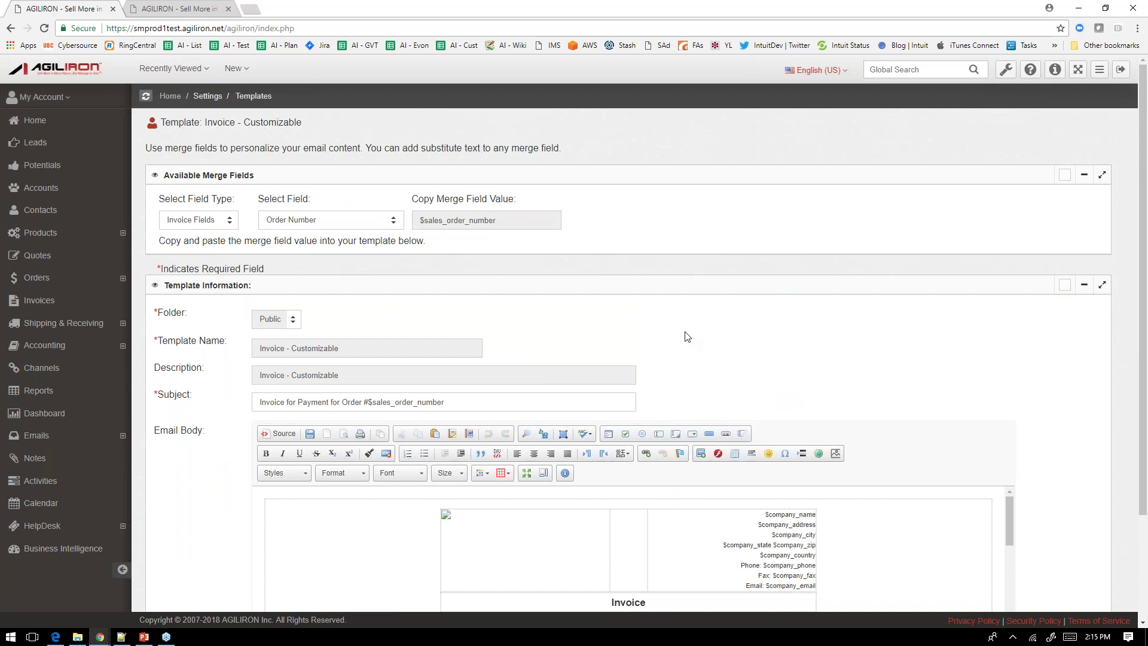
Review the invoice template's email body from the company details to the shipping line, and leave editing without saving
scroll(687, 336, "down", 2)
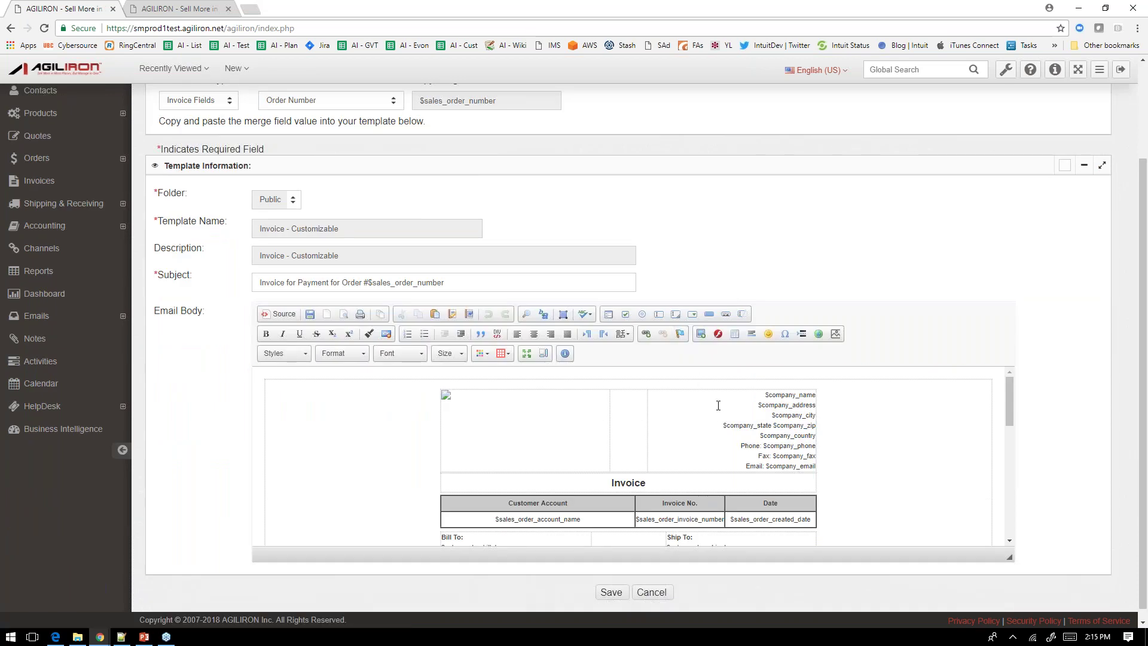
scroll(718, 405, "down", 1)
scroll(718, 405, "down", 2)
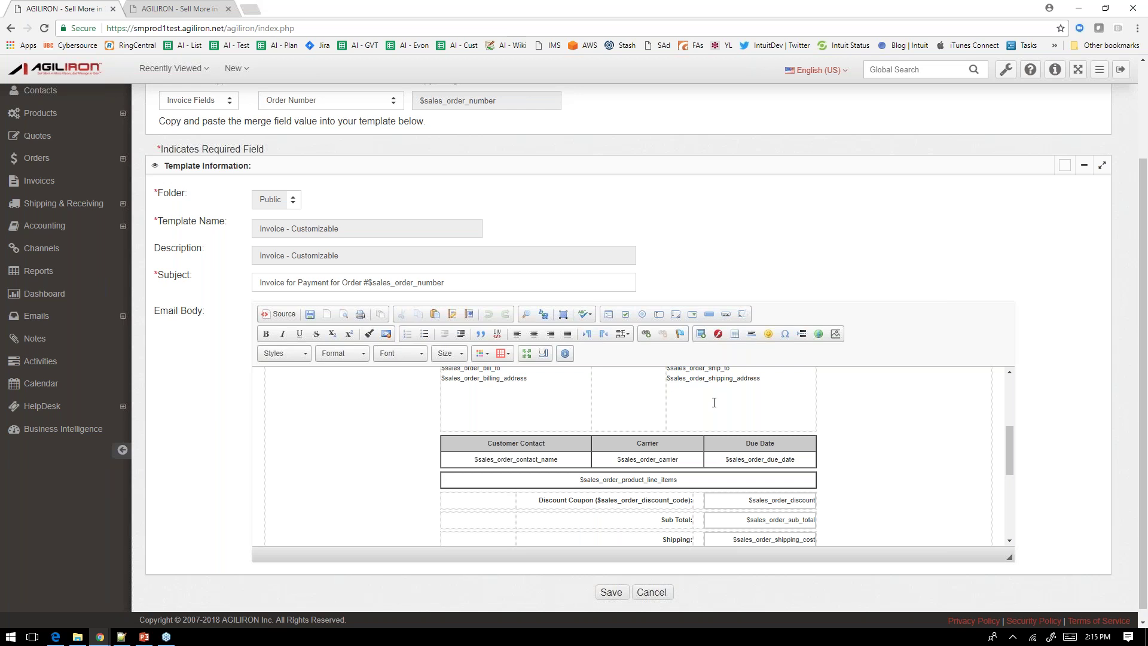
left_click(663, 595)
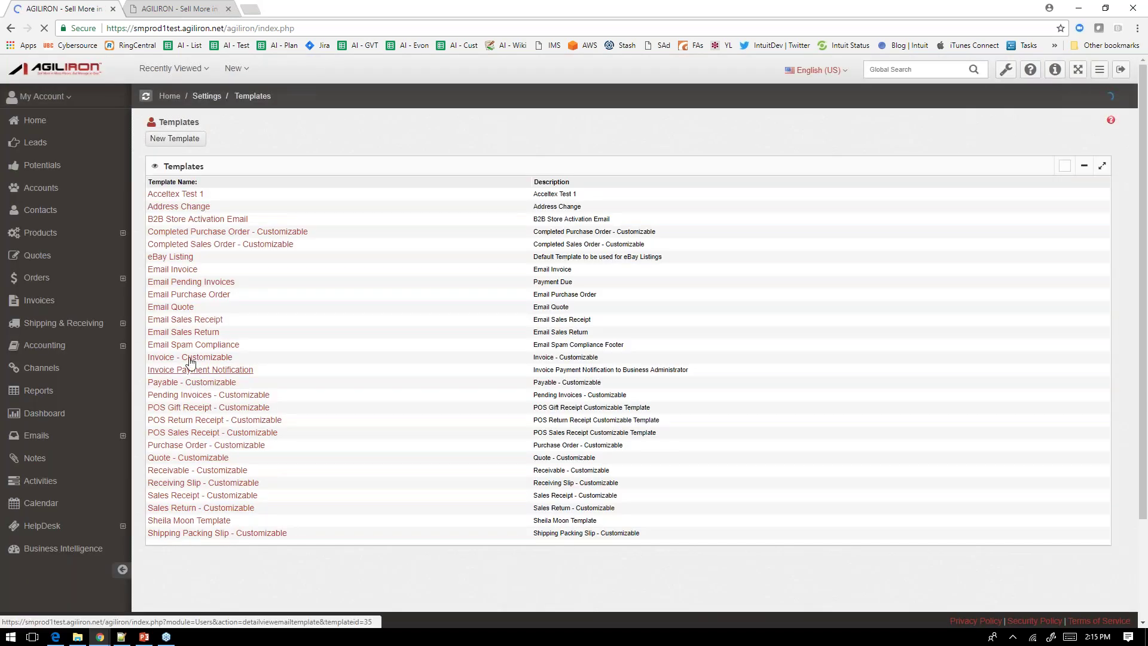
Open the detail view of the Invoice - Customizable template, and switch to the training presentation in PowerPoint
left_click(189, 357)
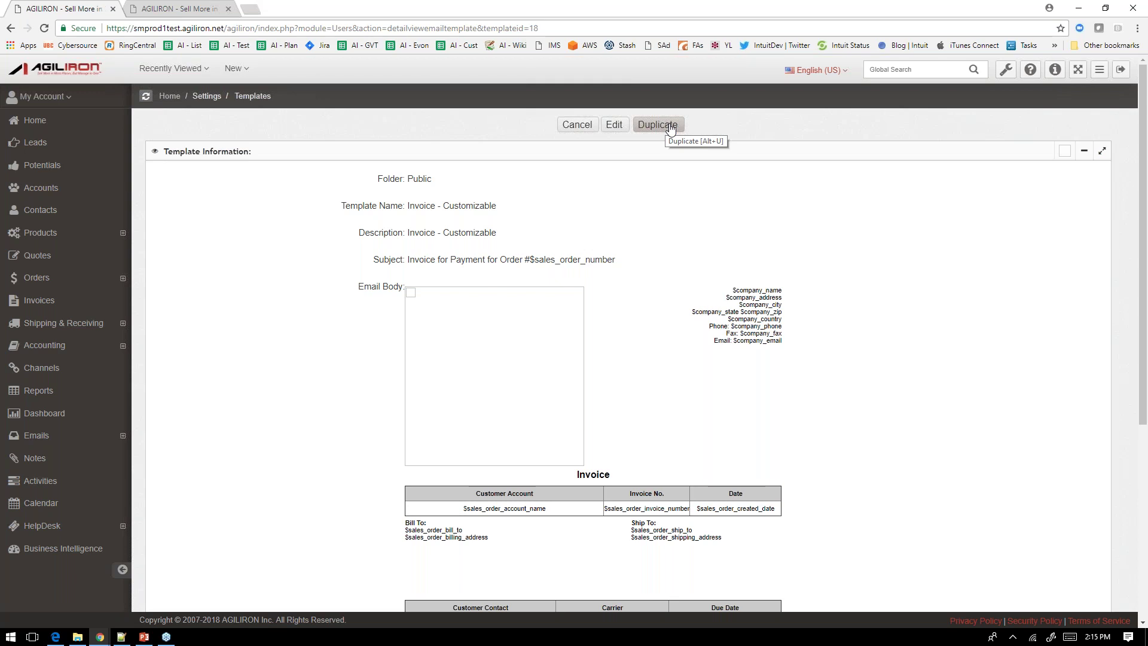
left_click(144, 637)
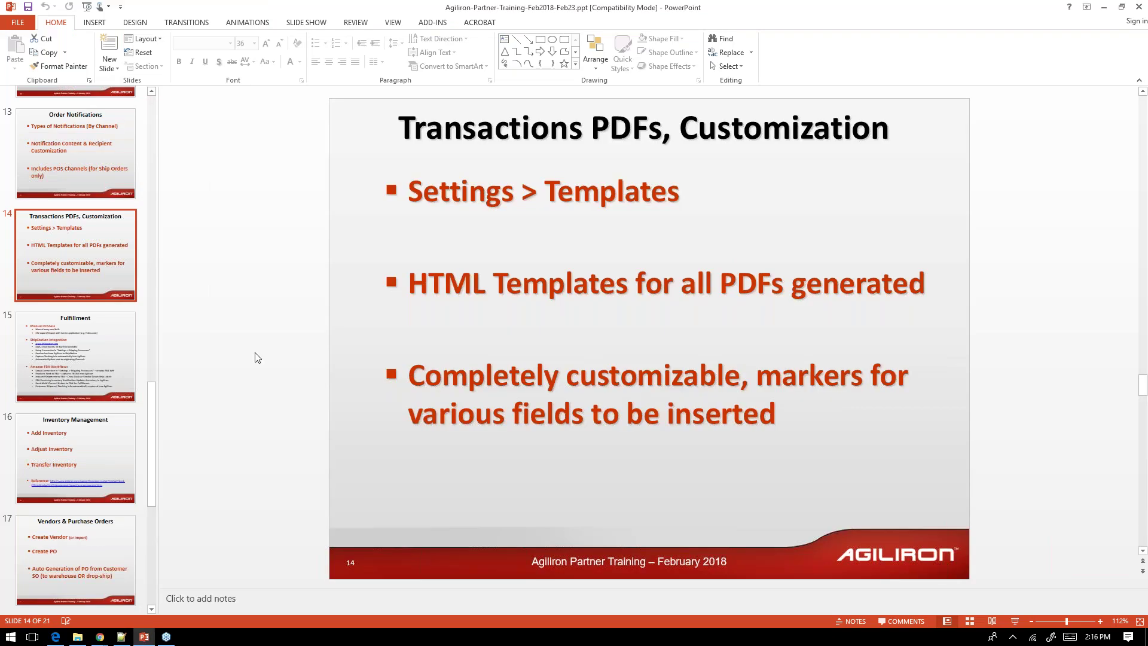